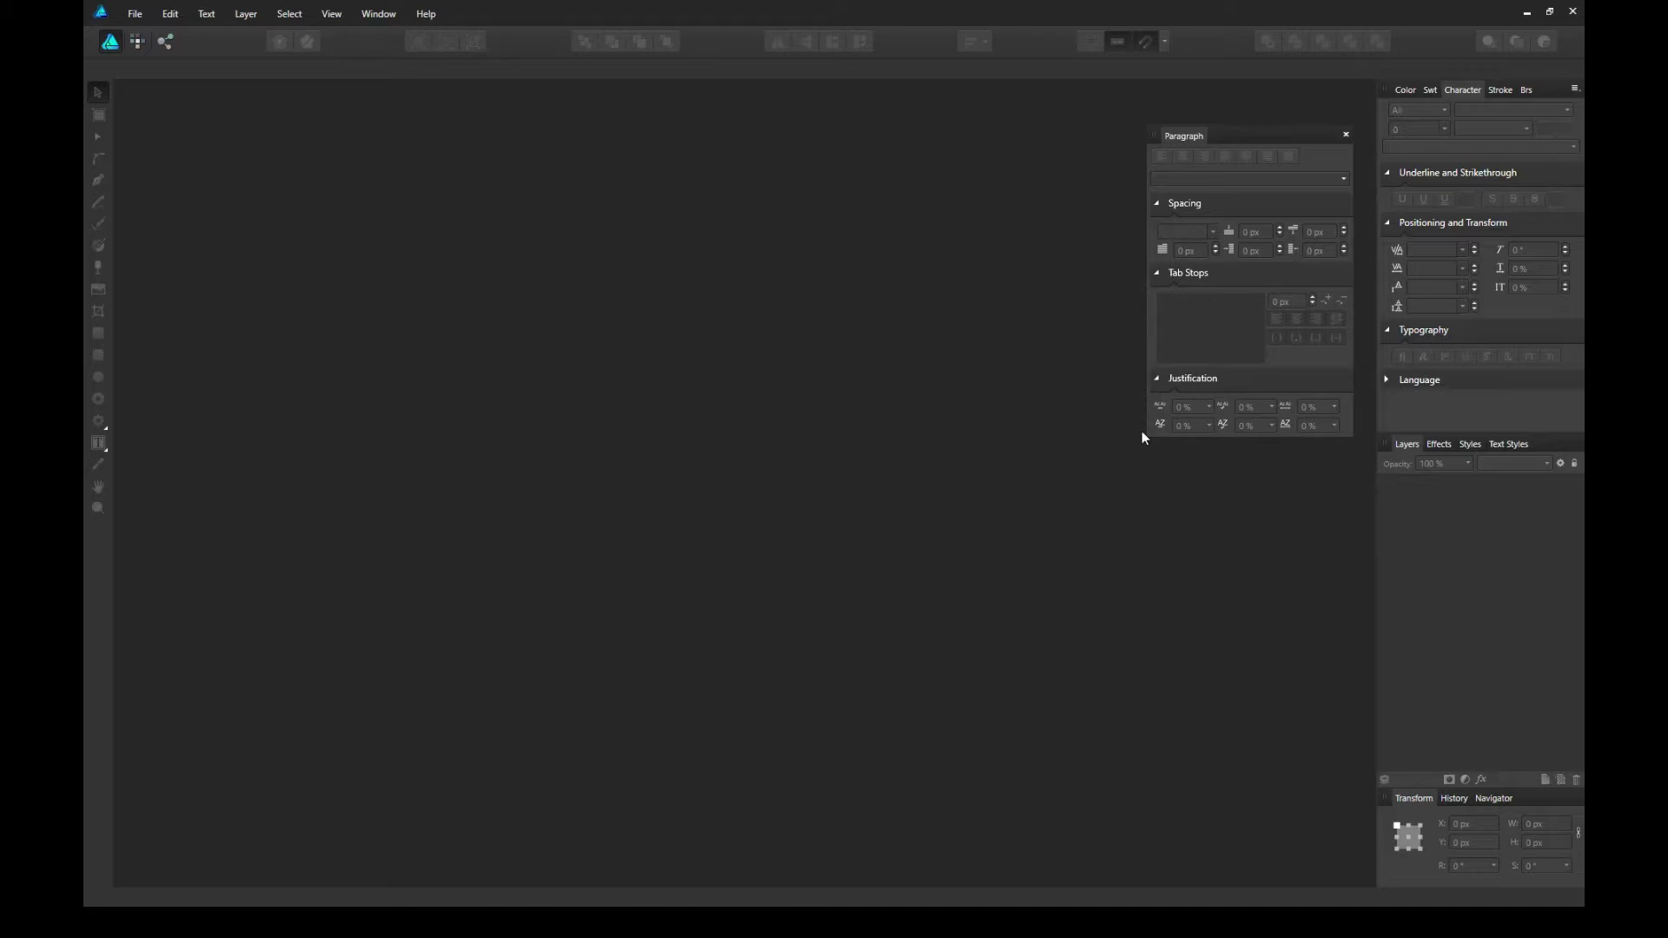
Create a press-ready print document of 3.5 × 2 in at 300 DPI, including margins with top and bottom set to 0.167 in
click(137, 15)
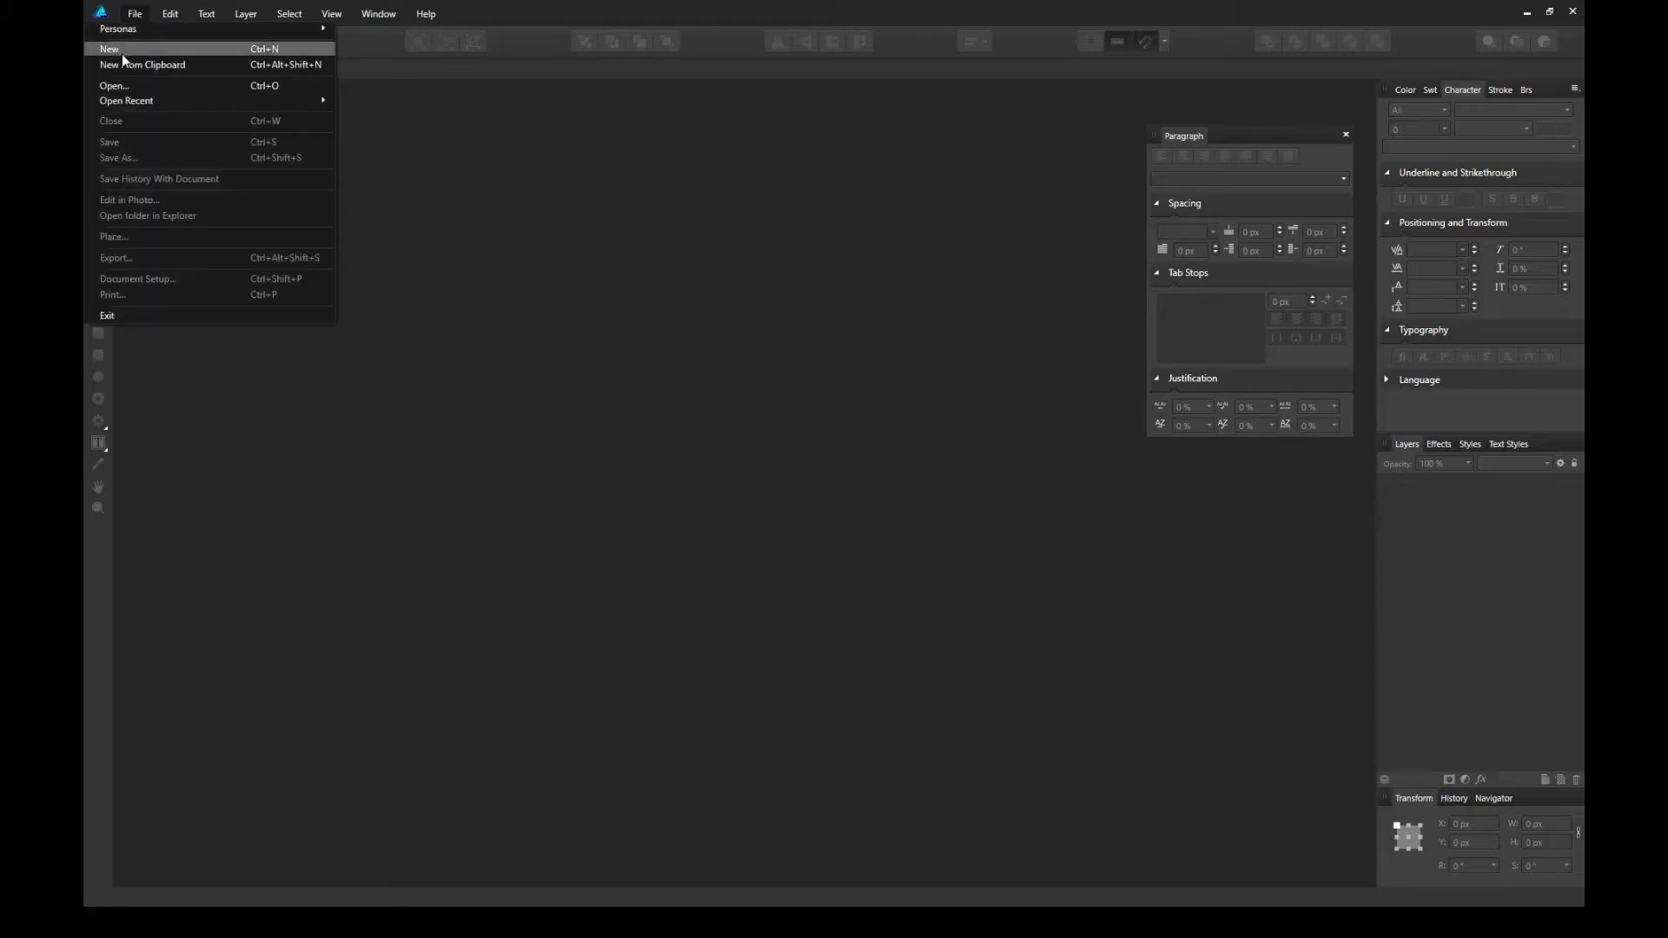
click(122, 52)
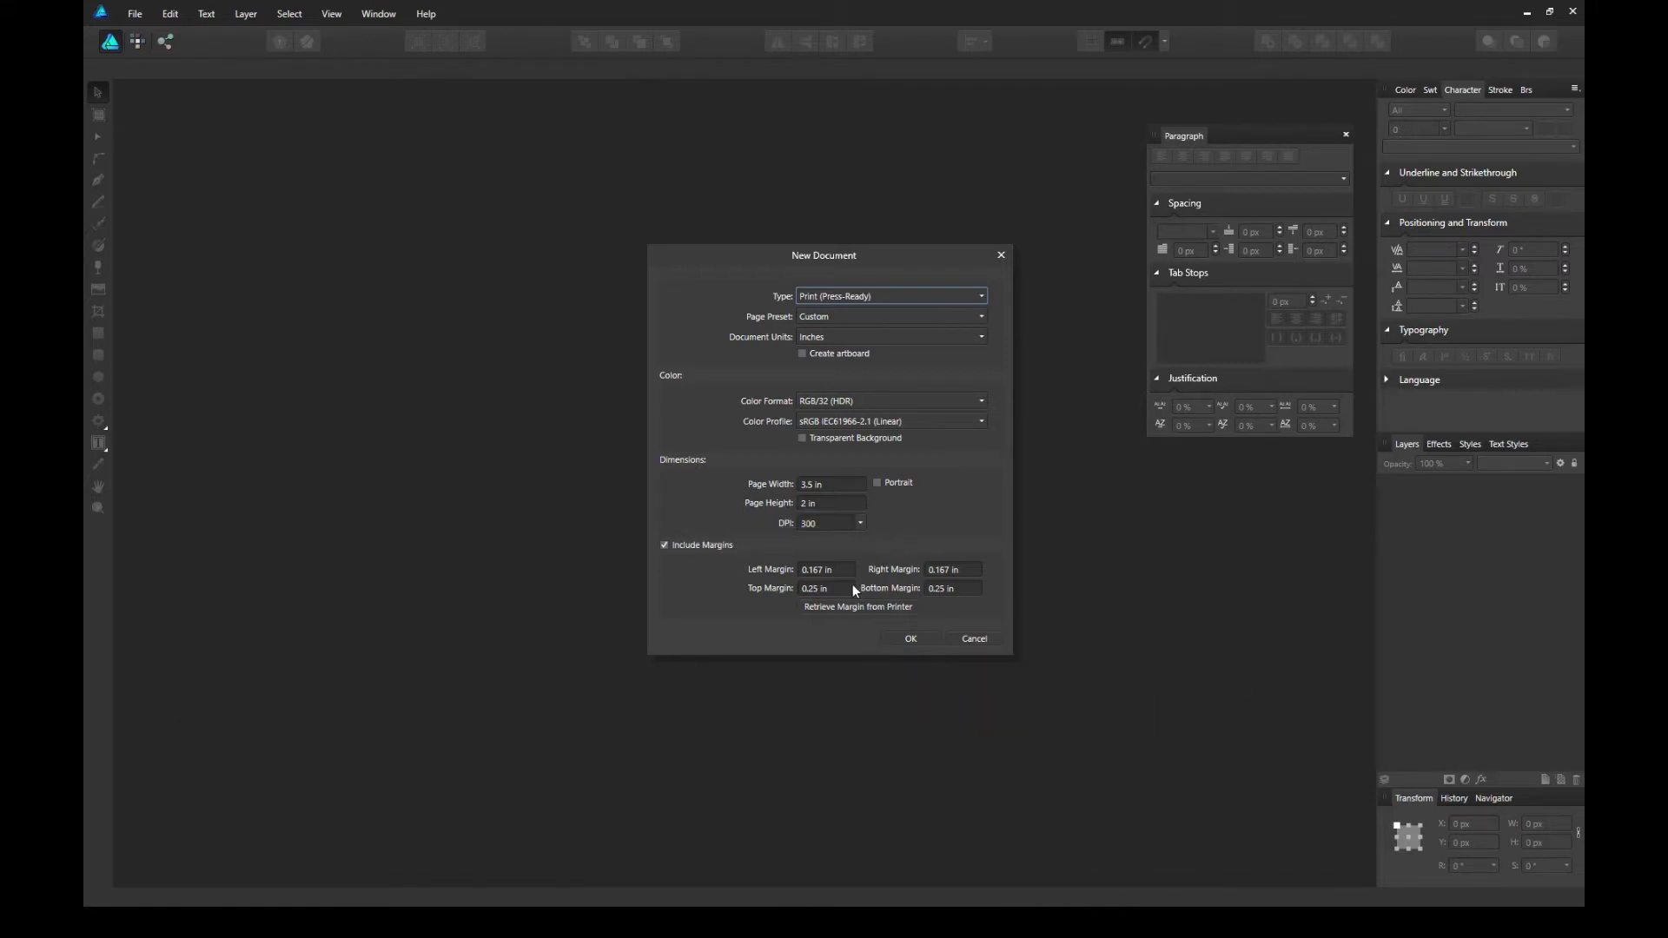
click(665, 545)
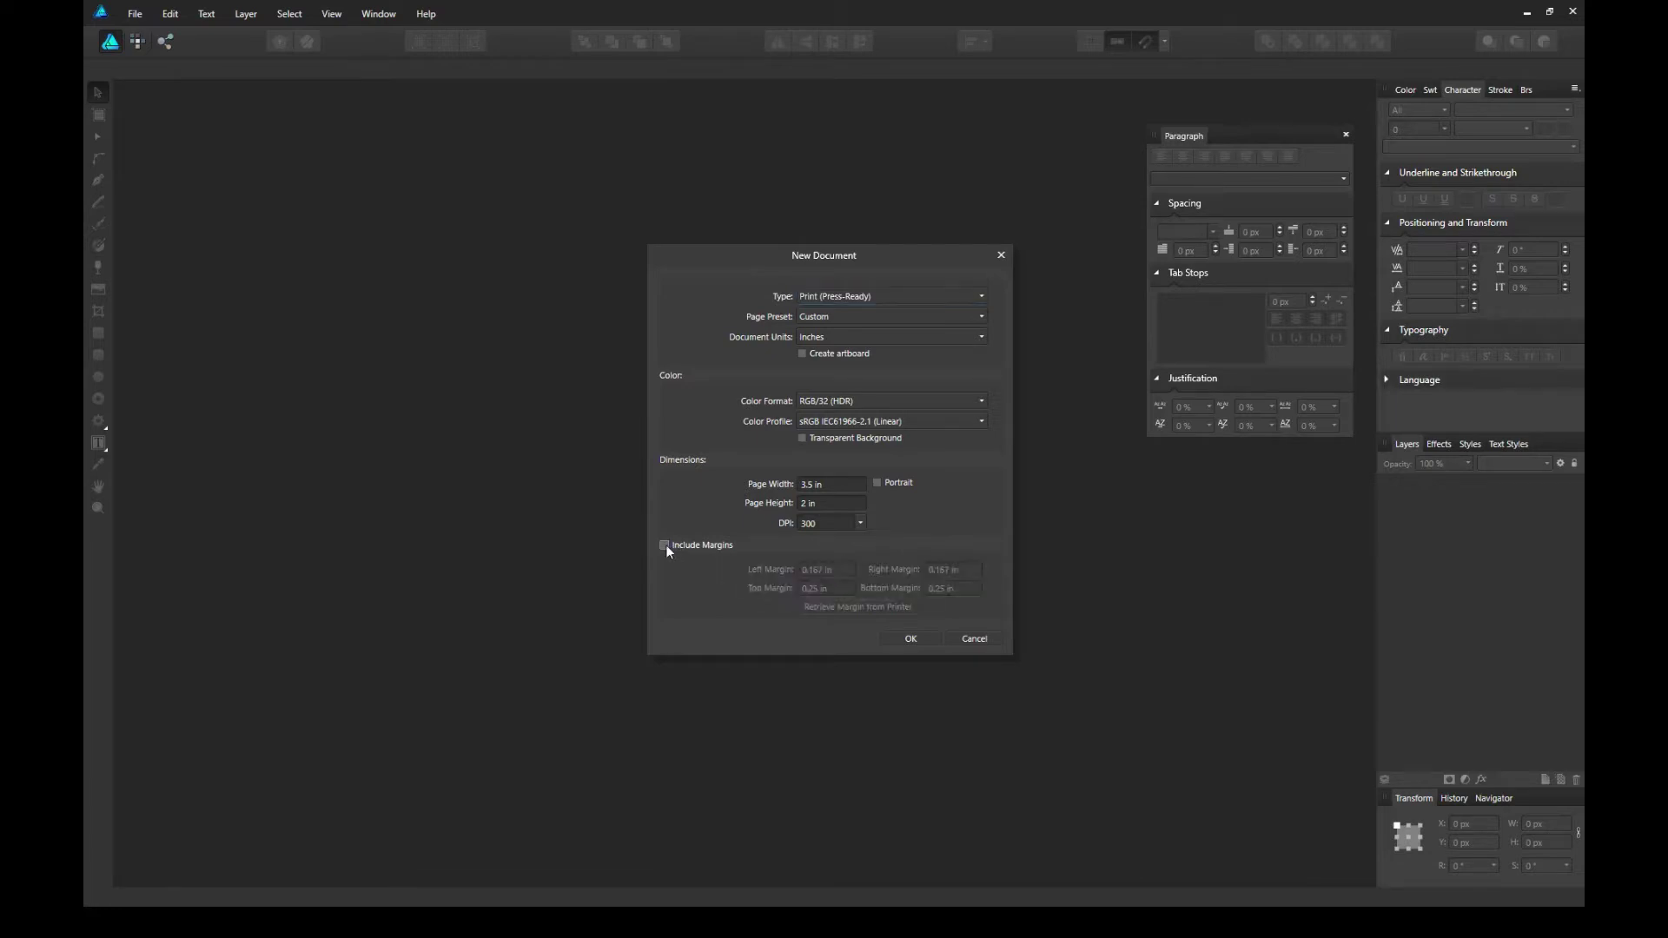
click(665, 545)
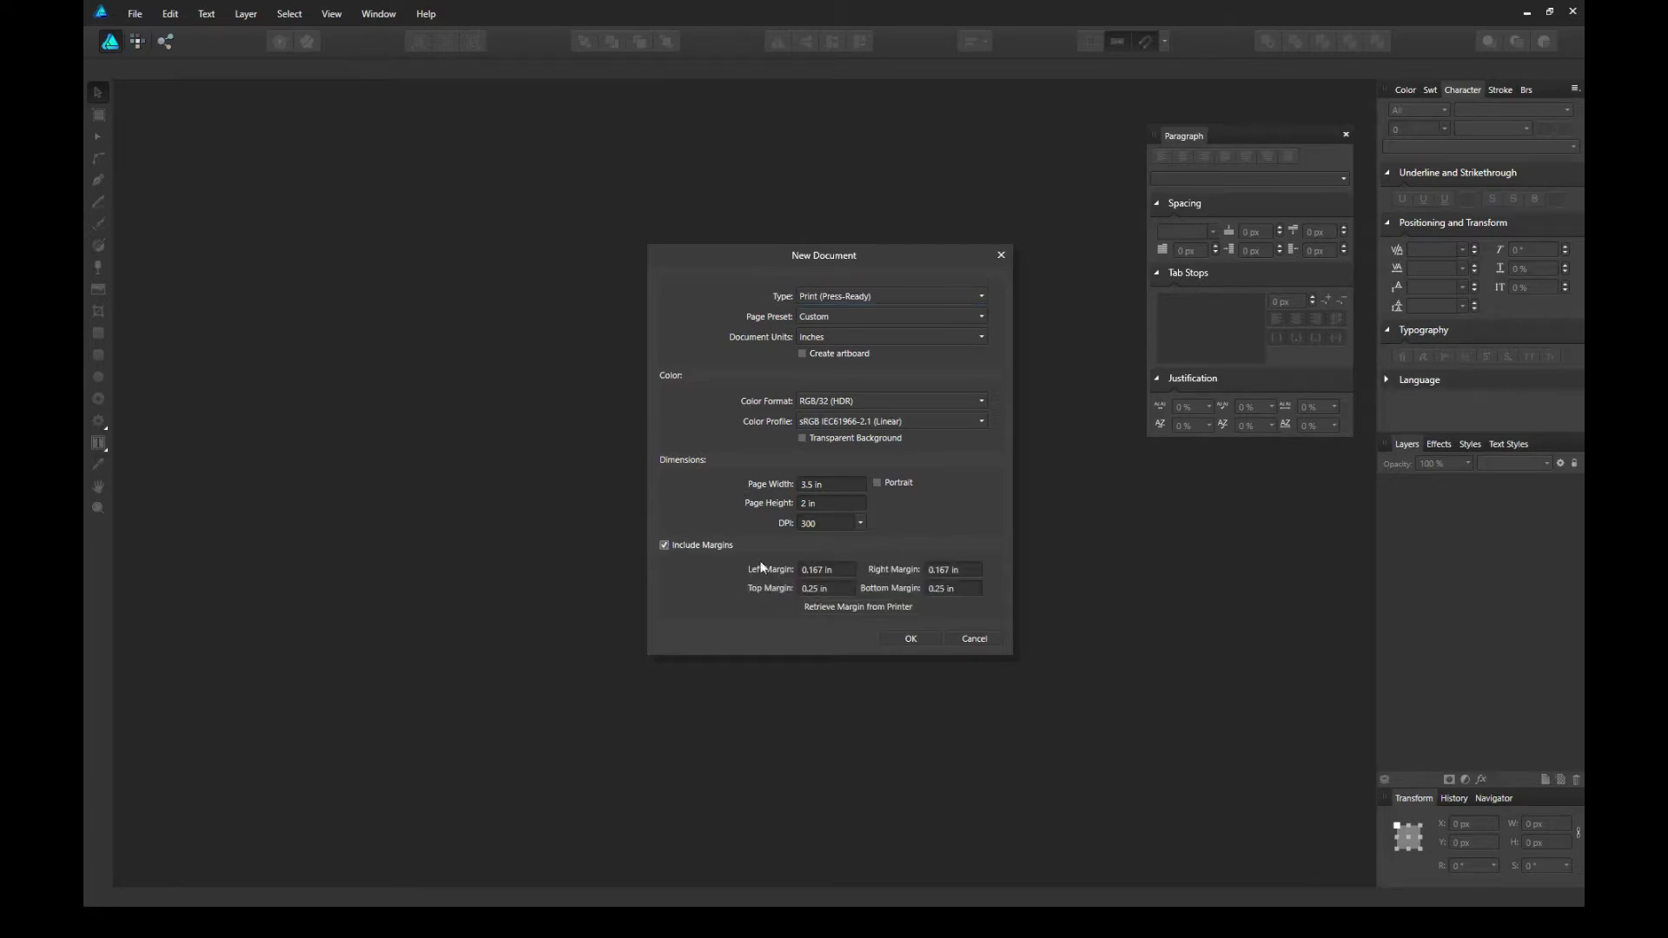
click(841, 589)
text(0)
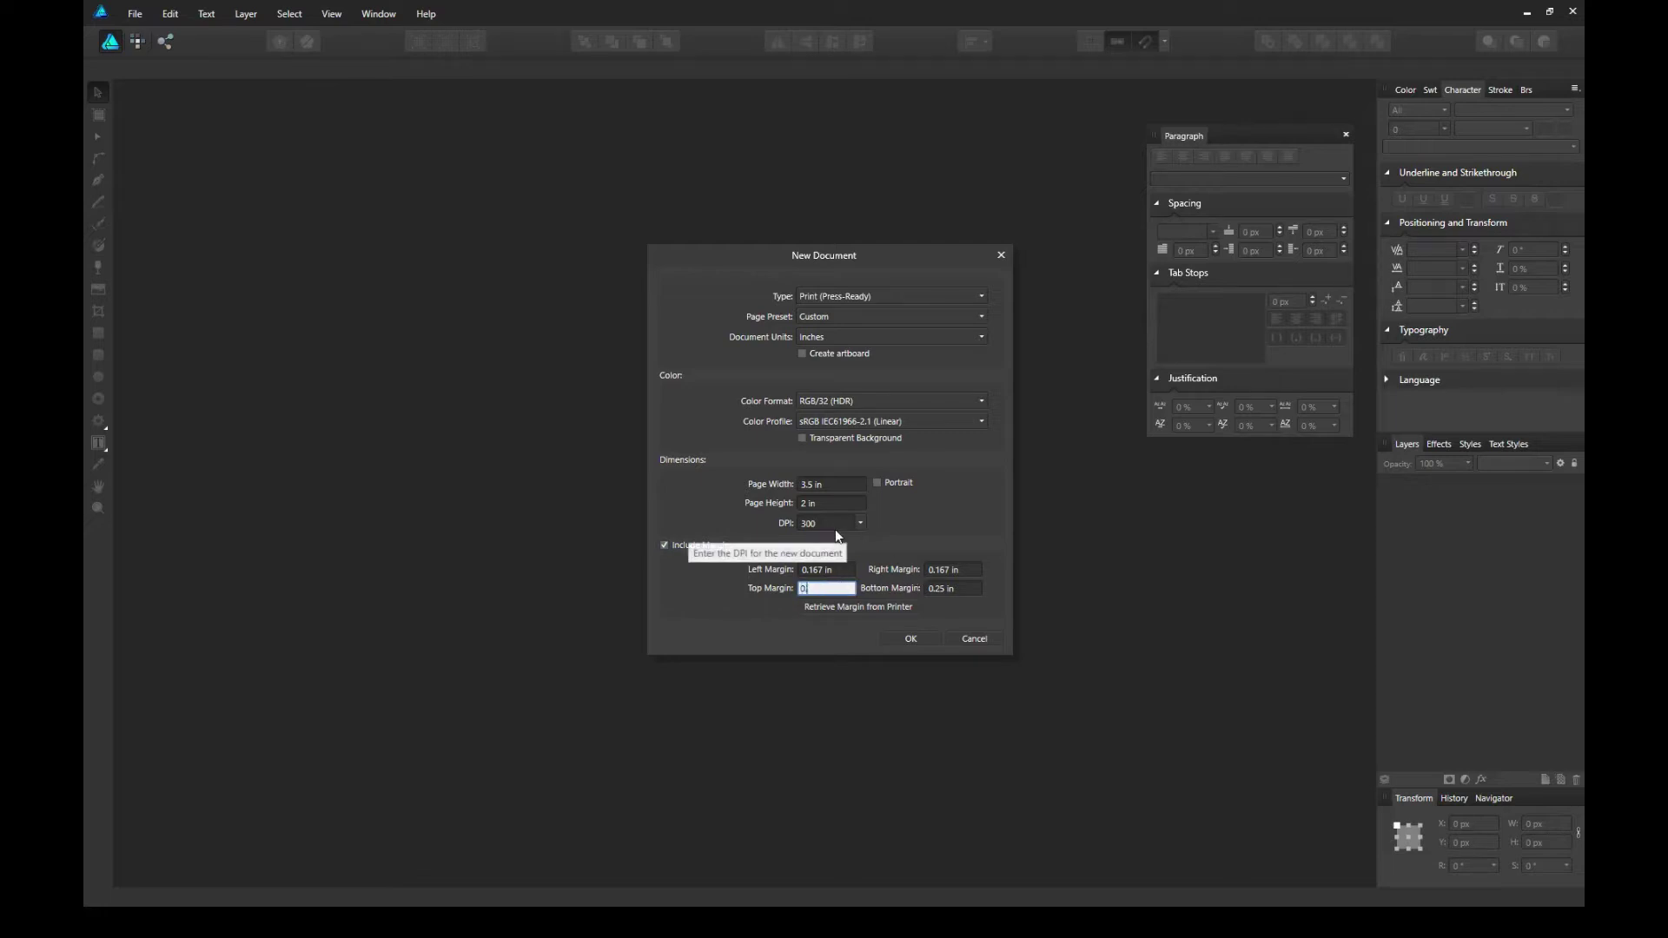
text(.167)
key(Return)
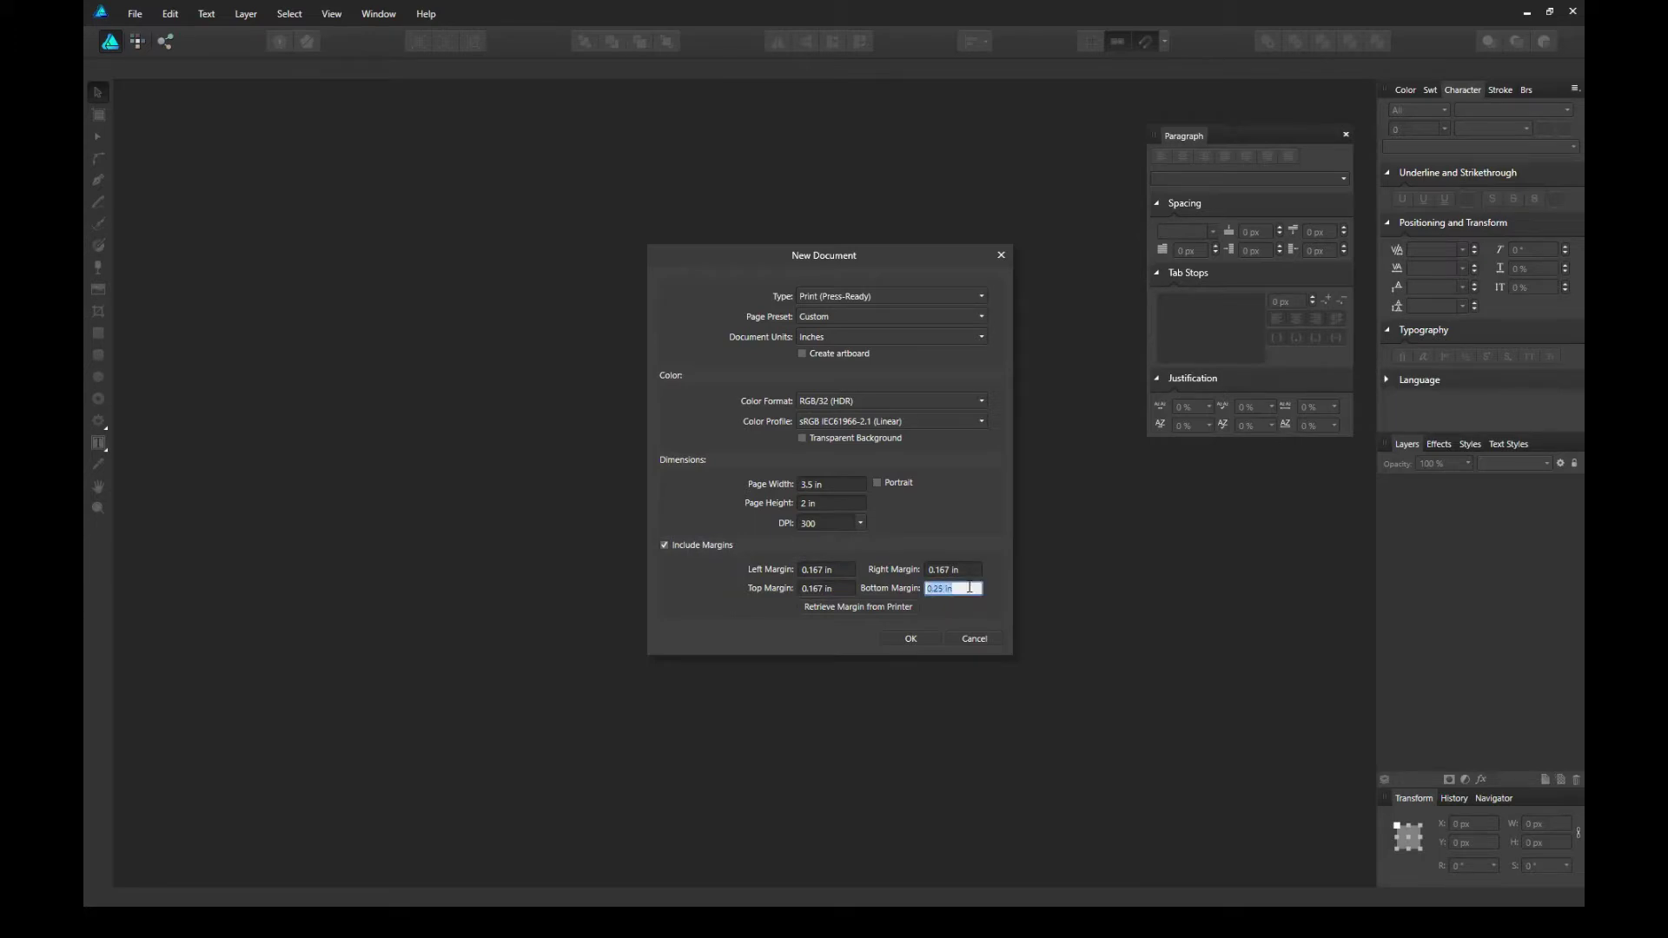
text(0.167)
click(914, 638)
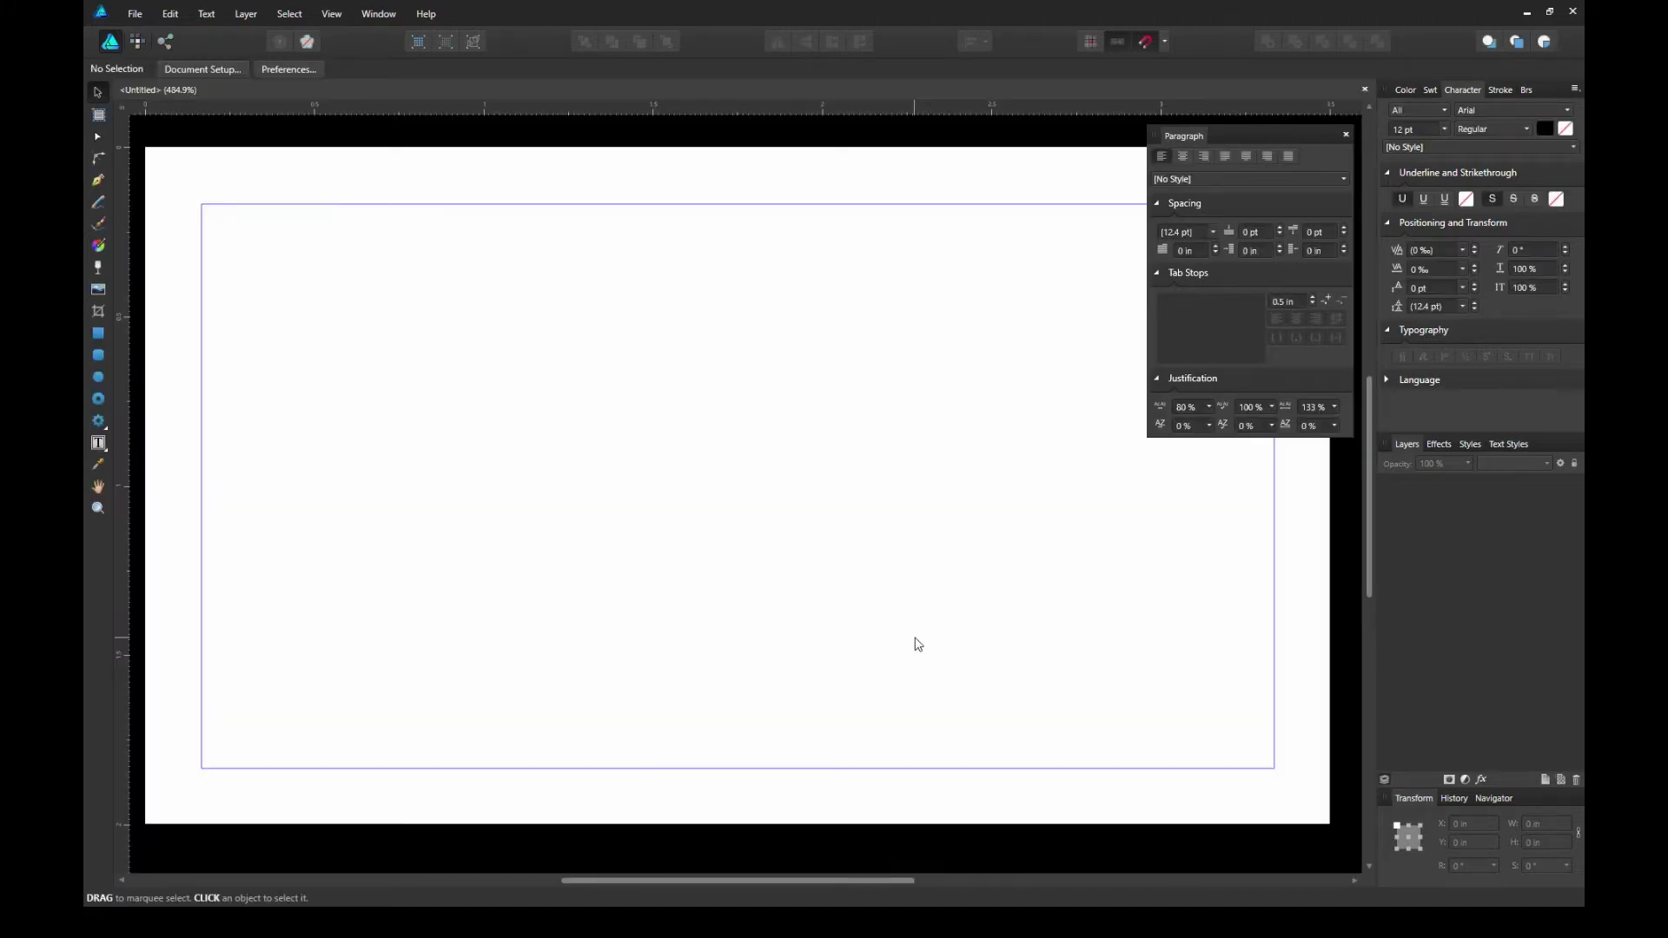
Dock the floating Paragraph panel into the group with Color and Character
key(ctrl+minus)
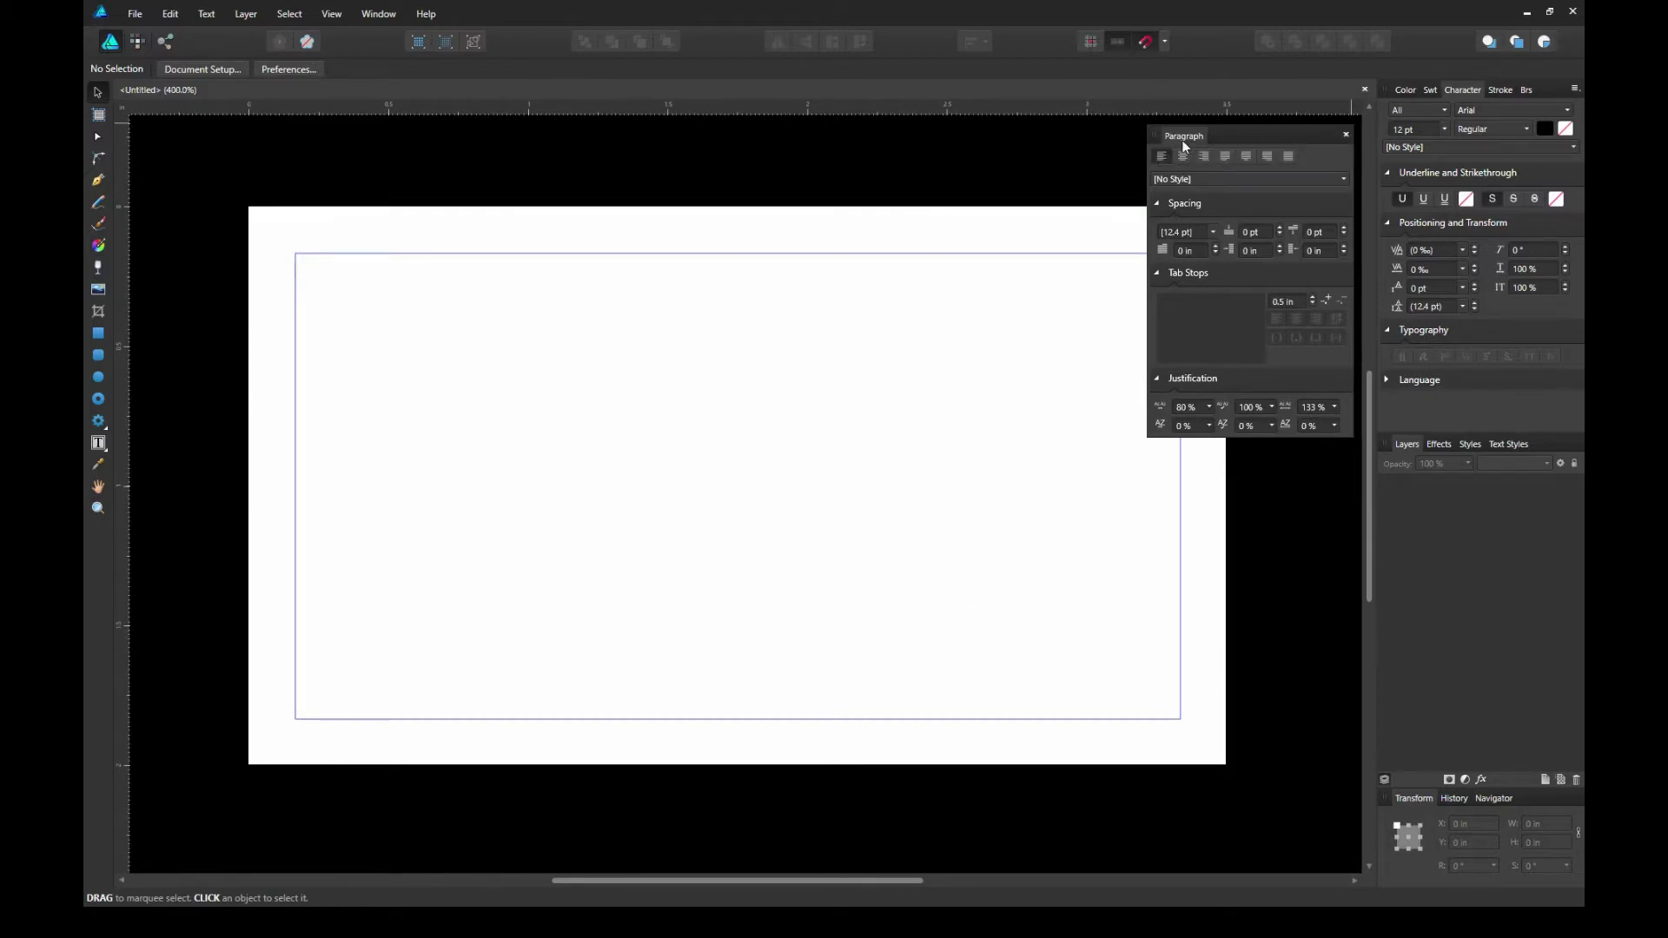
drag(1176, 134, 1481, 91)
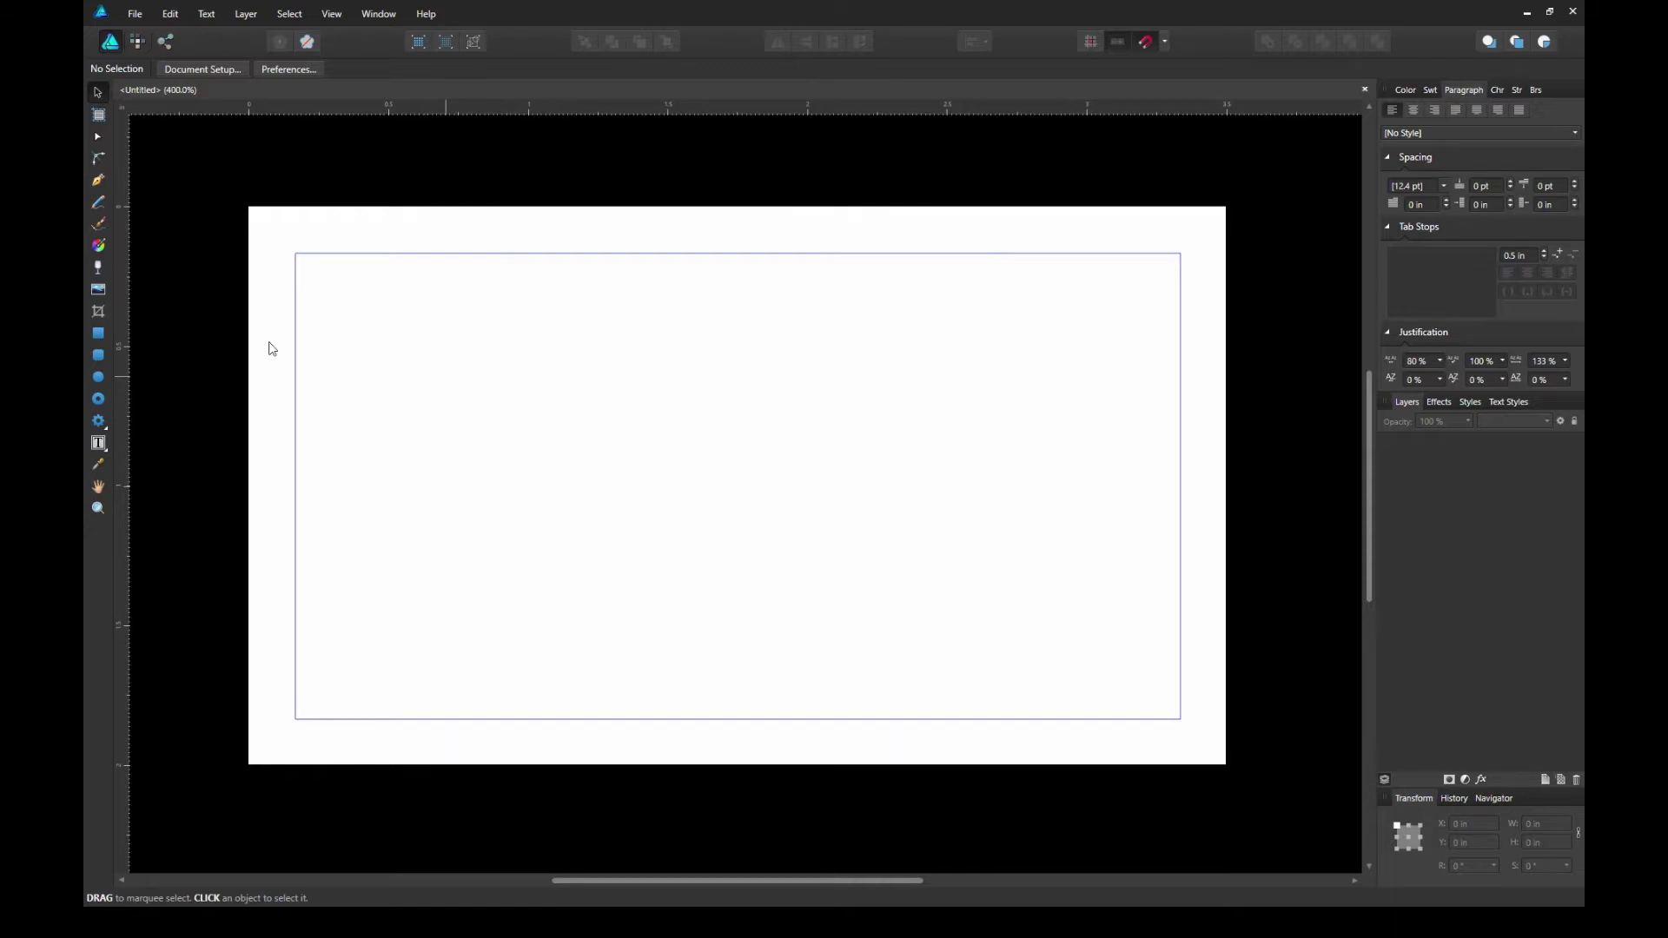
Draw a circle about 0.75 in wide near the page's upper-left margin corner, with a black fill and no stroke
click(99, 377)
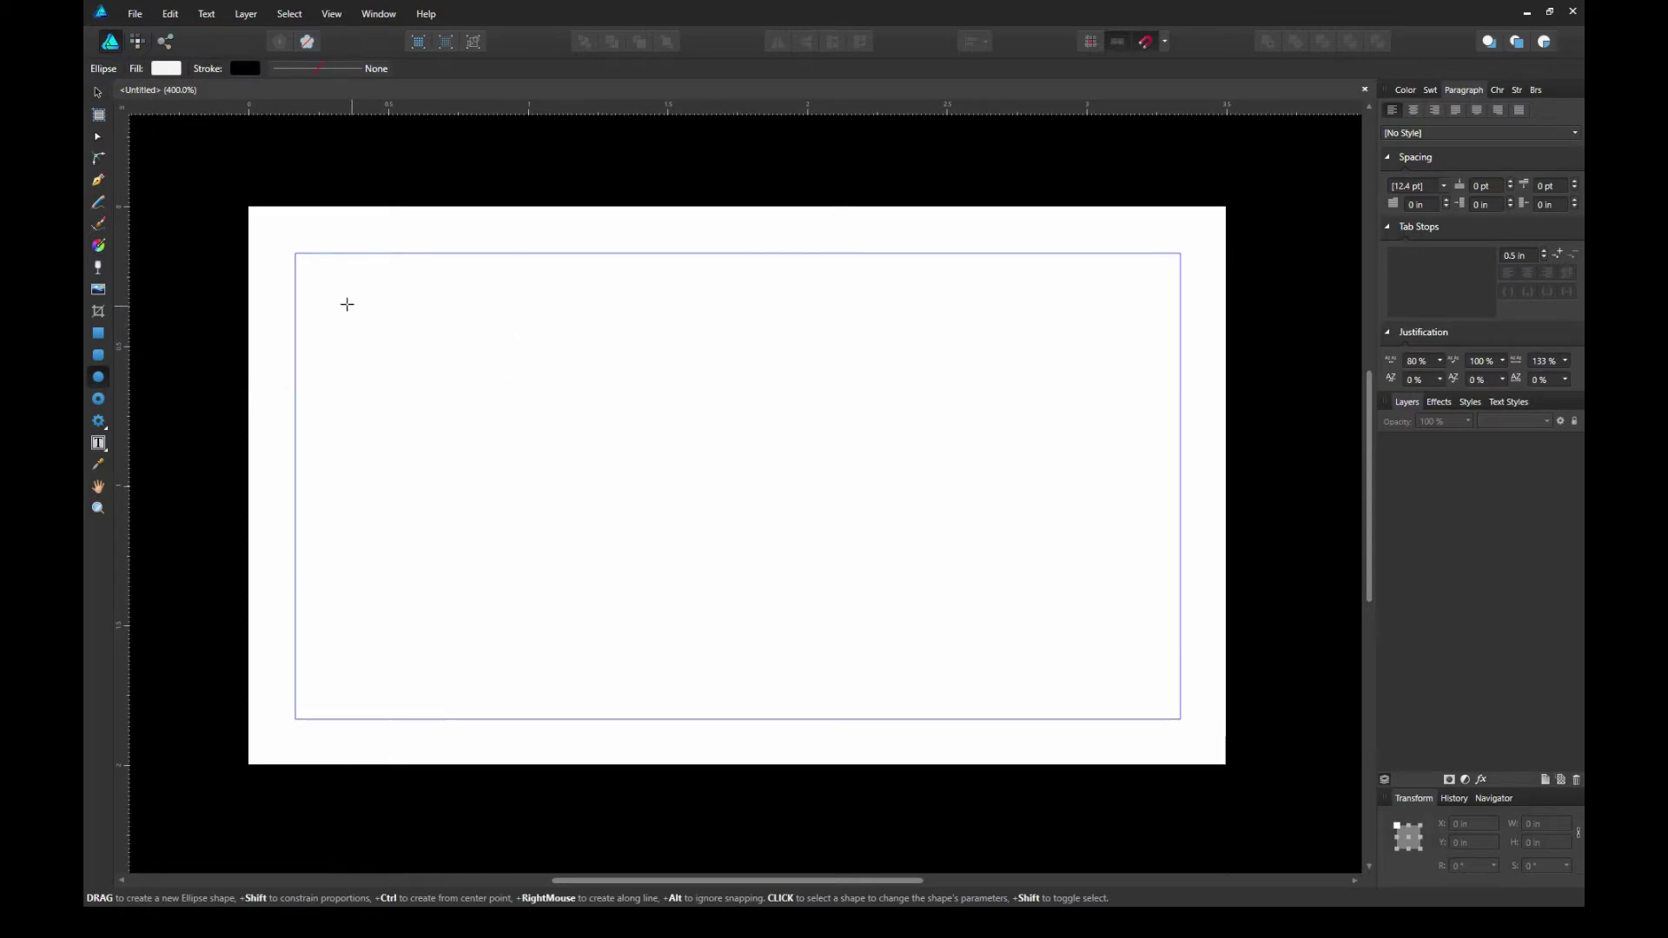
drag(343, 303, 611, 514)
click(1406, 90)
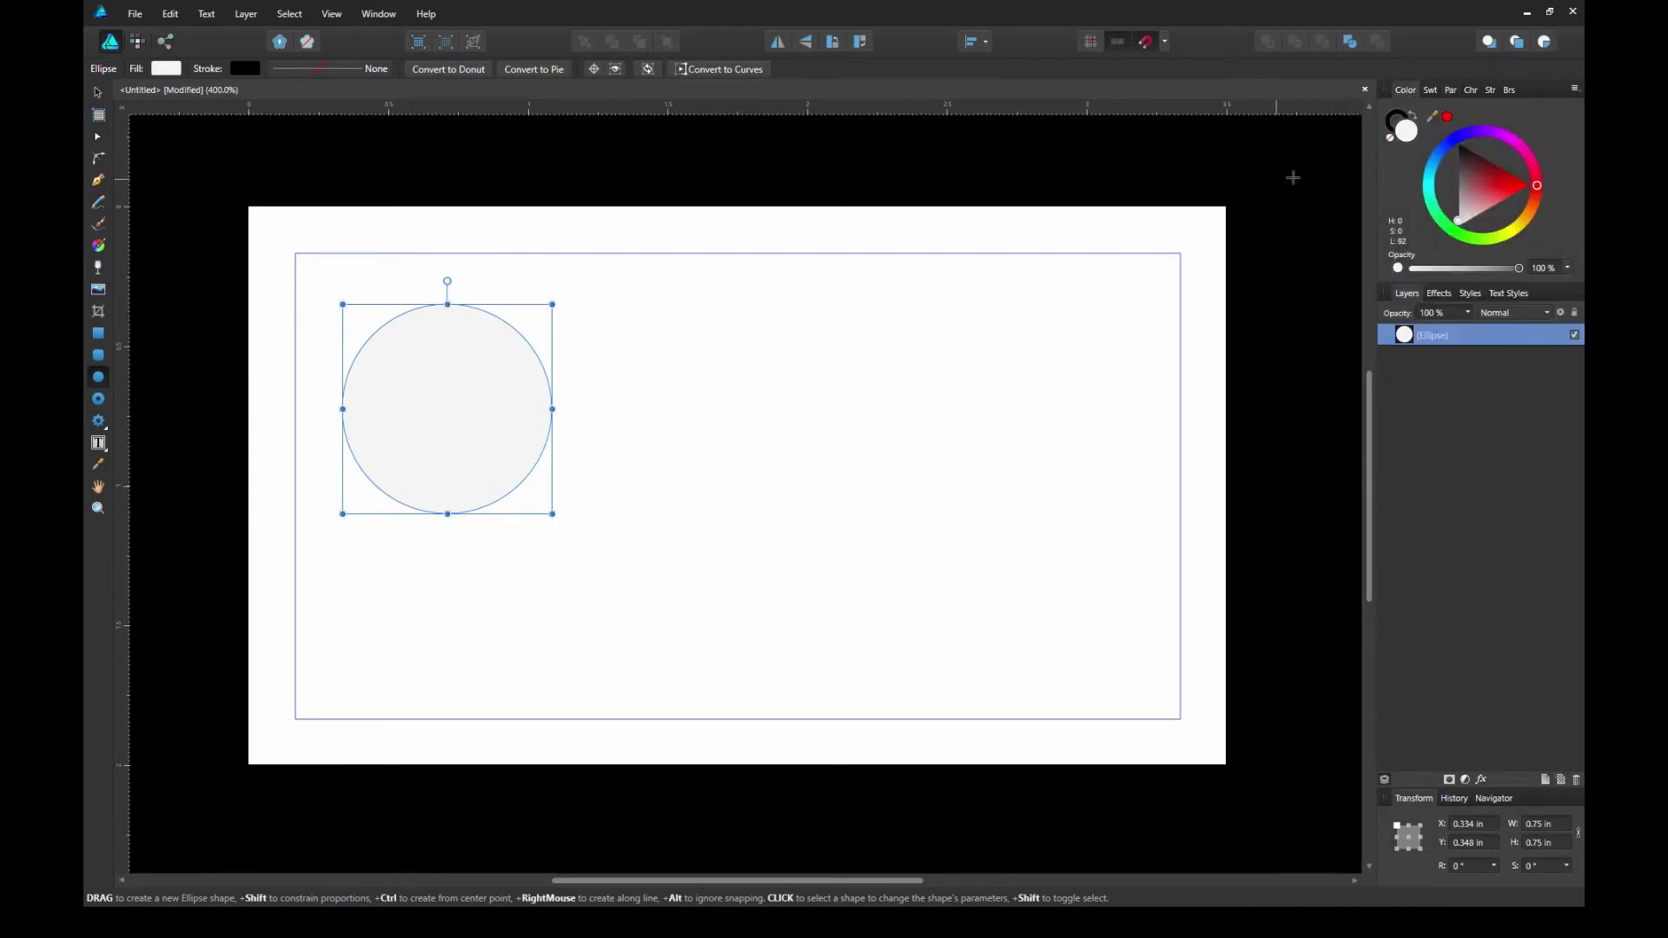
click(1396, 120)
click(1391, 137)
click(1474, 170)
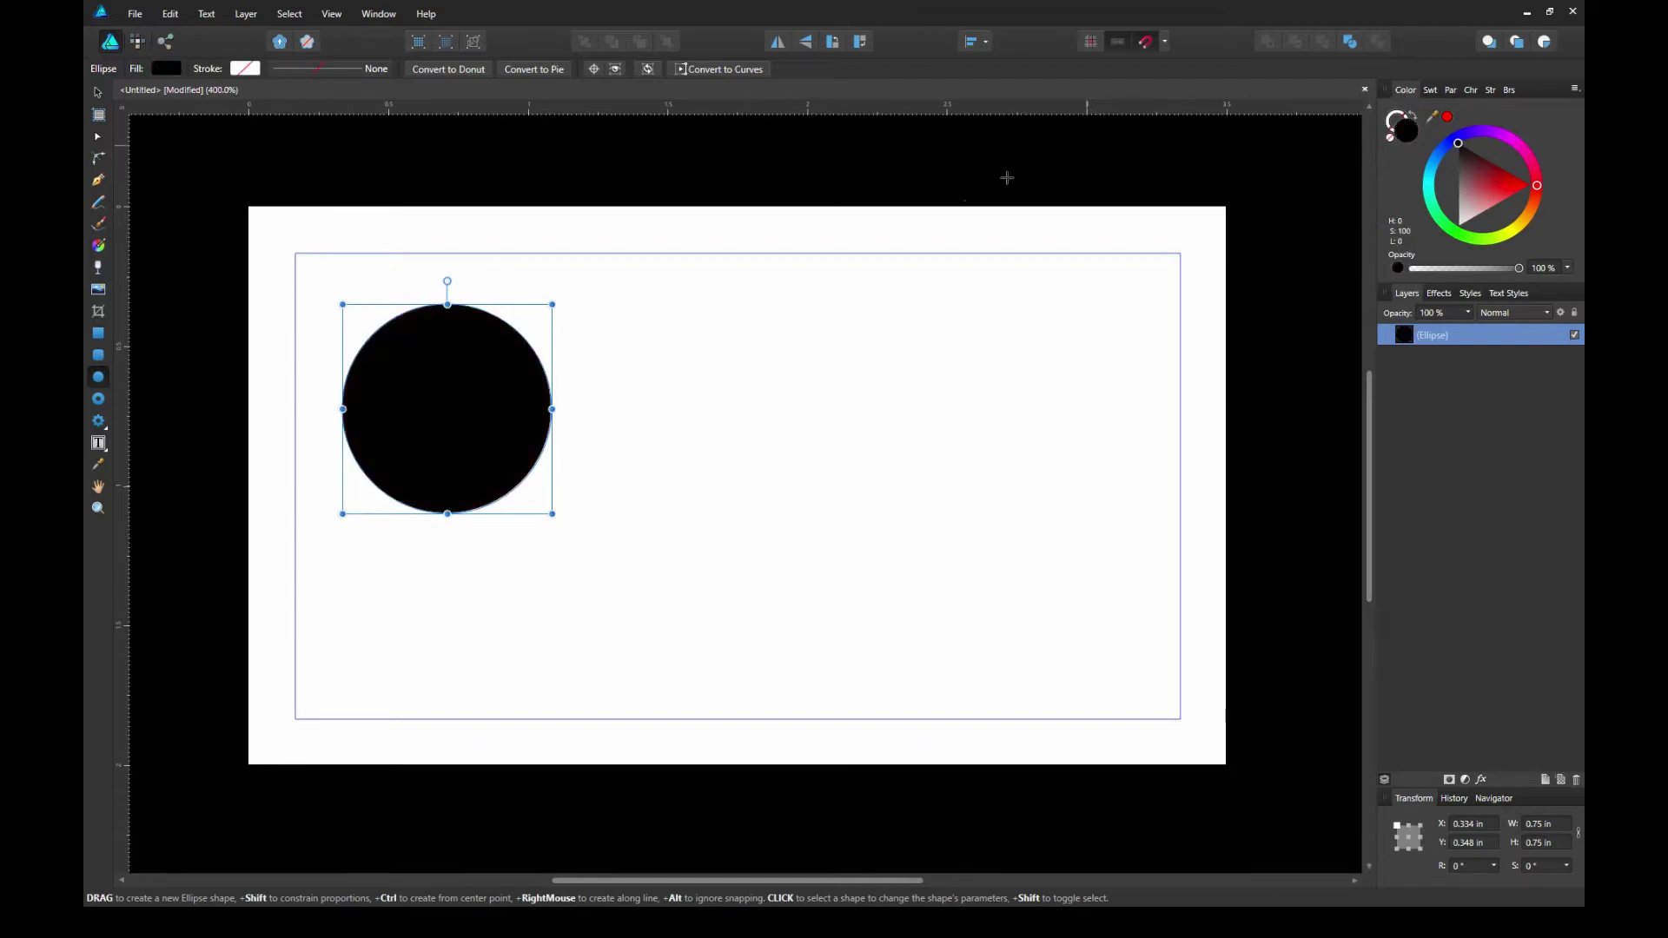
Duplicate the black circle, shift the copy slightly to the right and fill it with white
click(98, 92)
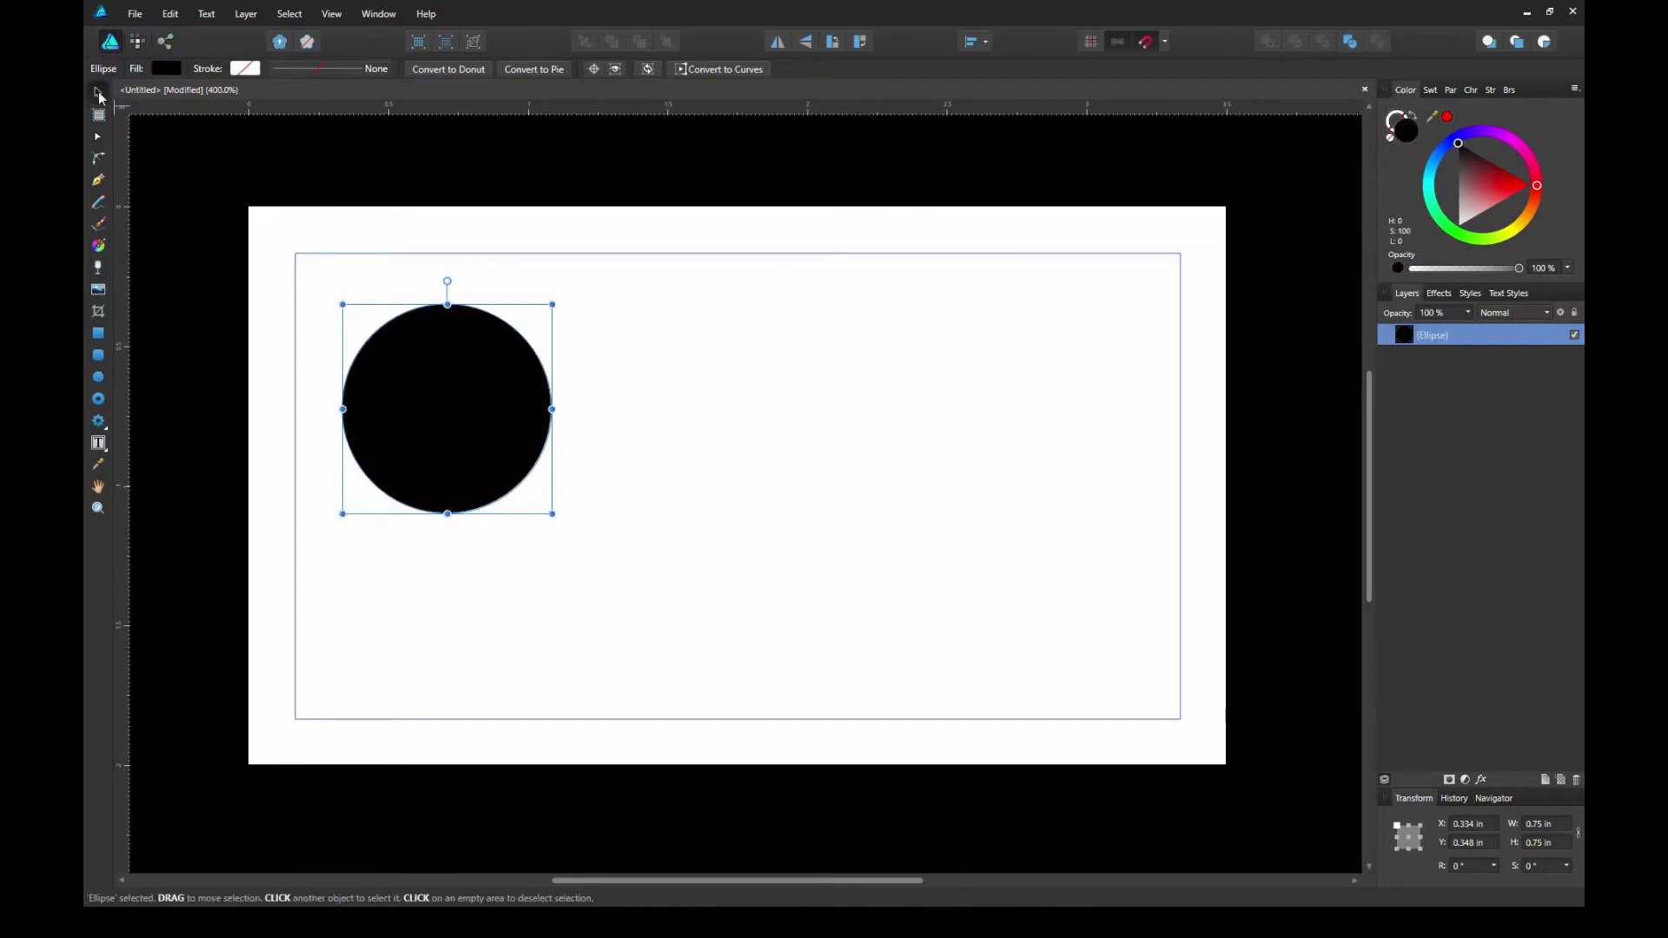
click(562, 279)
click(453, 396)
key(ctrl+j)
drag(509, 397, 542, 403)
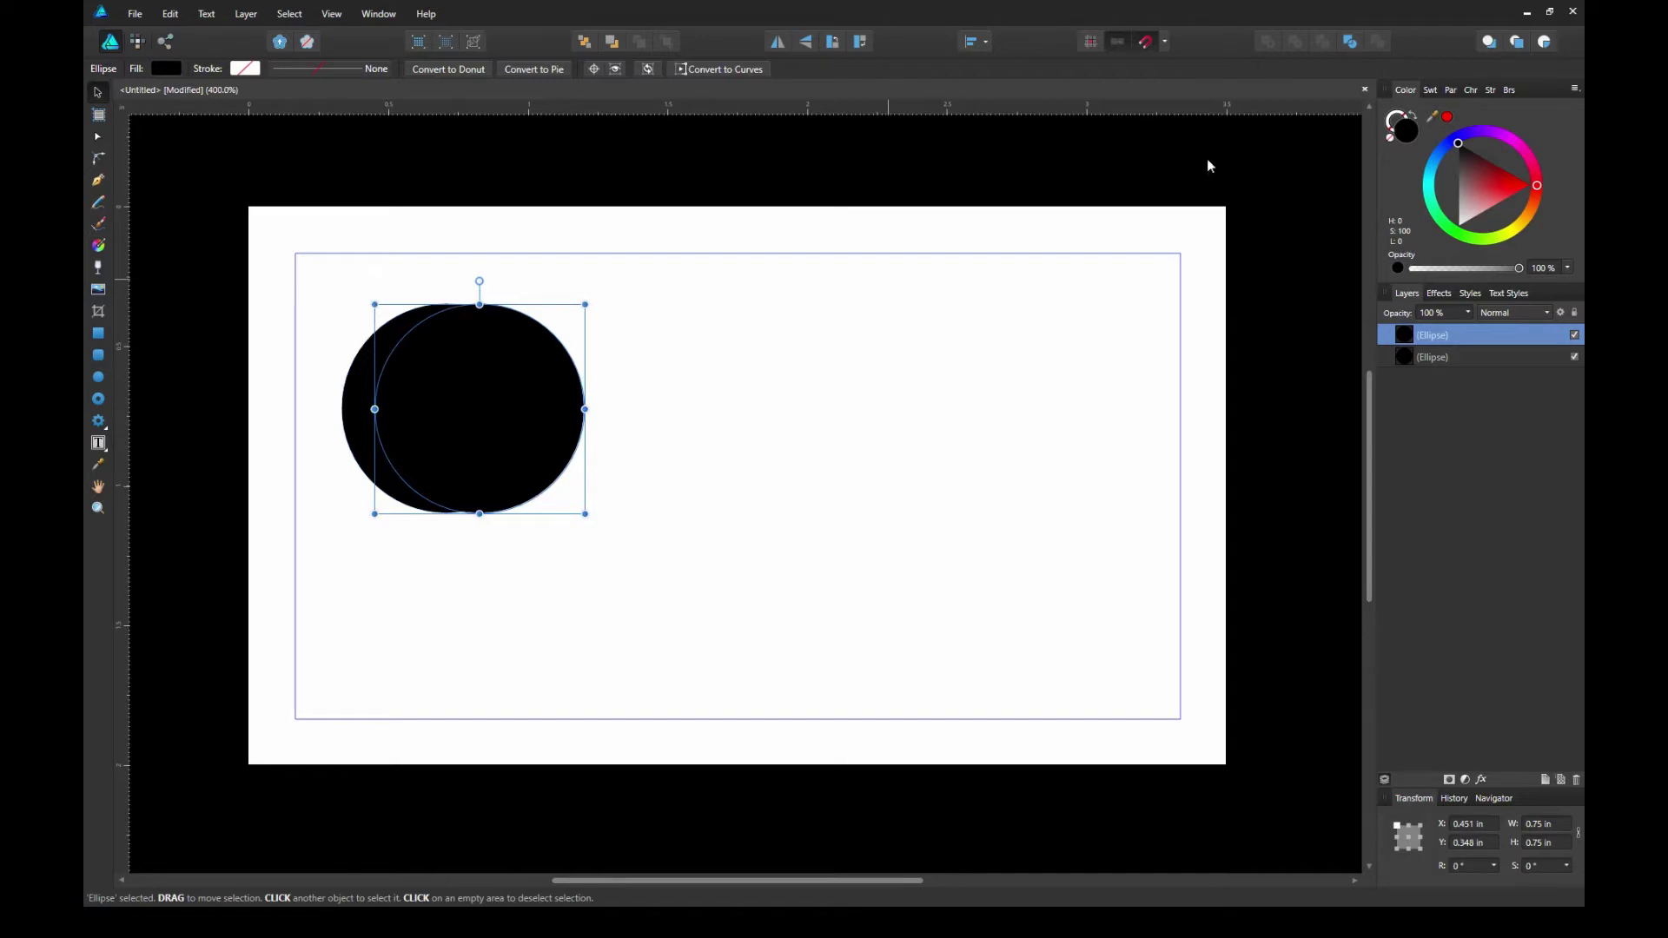
click(1459, 227)
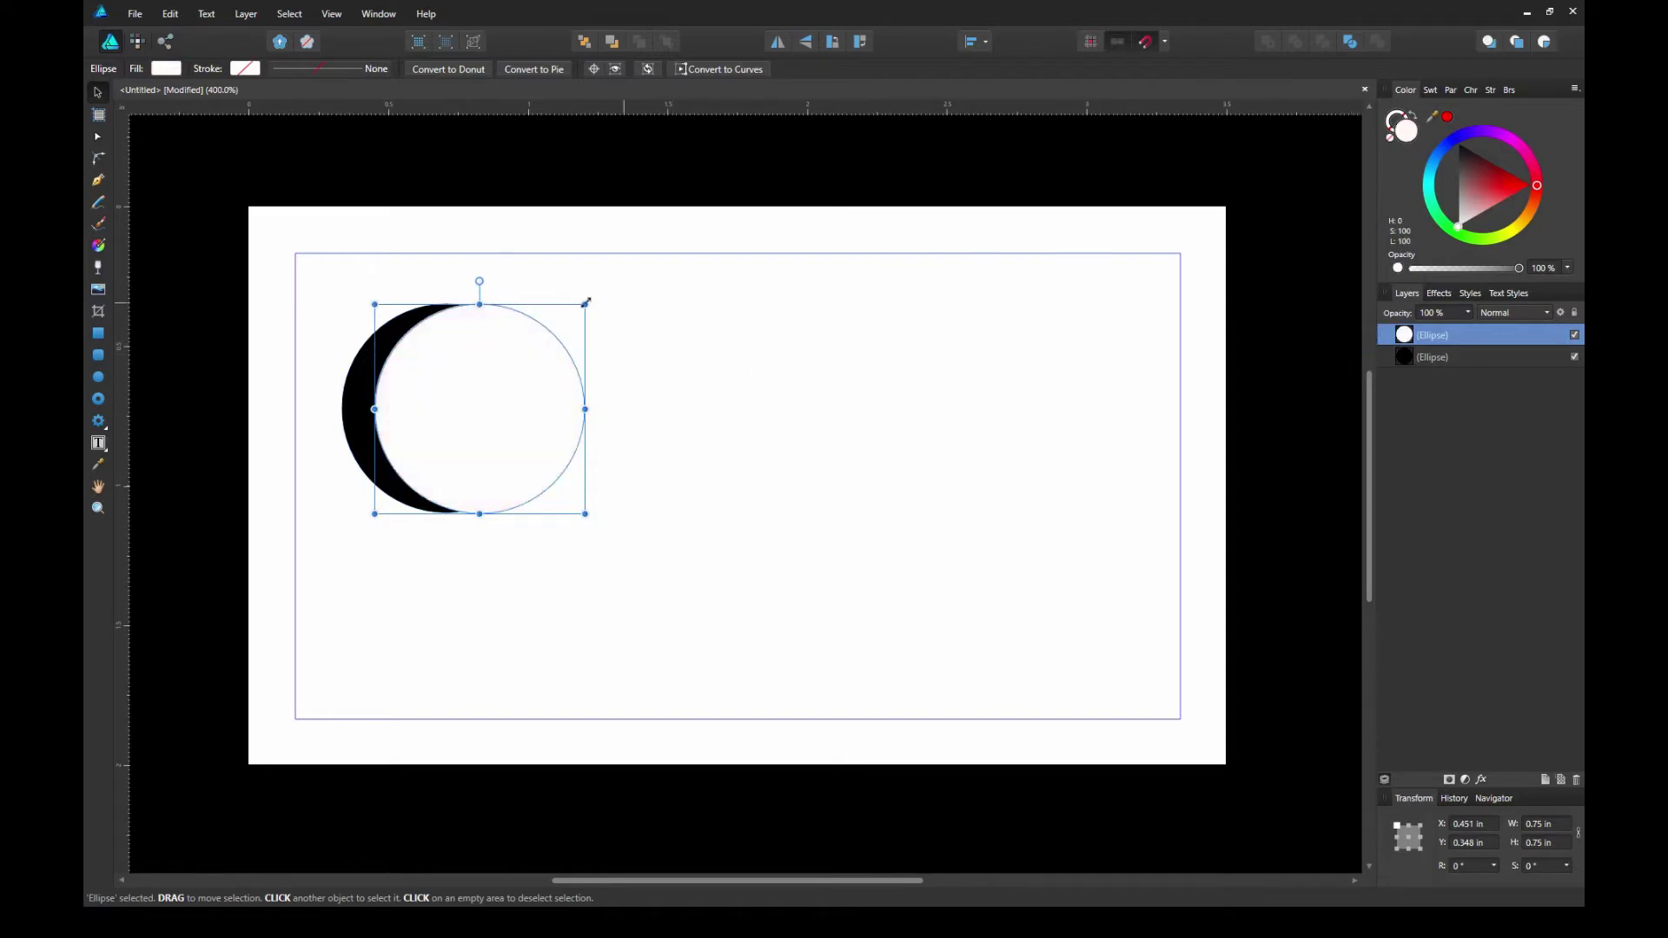
Scale the white circle down to about 0.67 in and centre it on the black circle to form a ring
drag(585, 302, 562, 327)
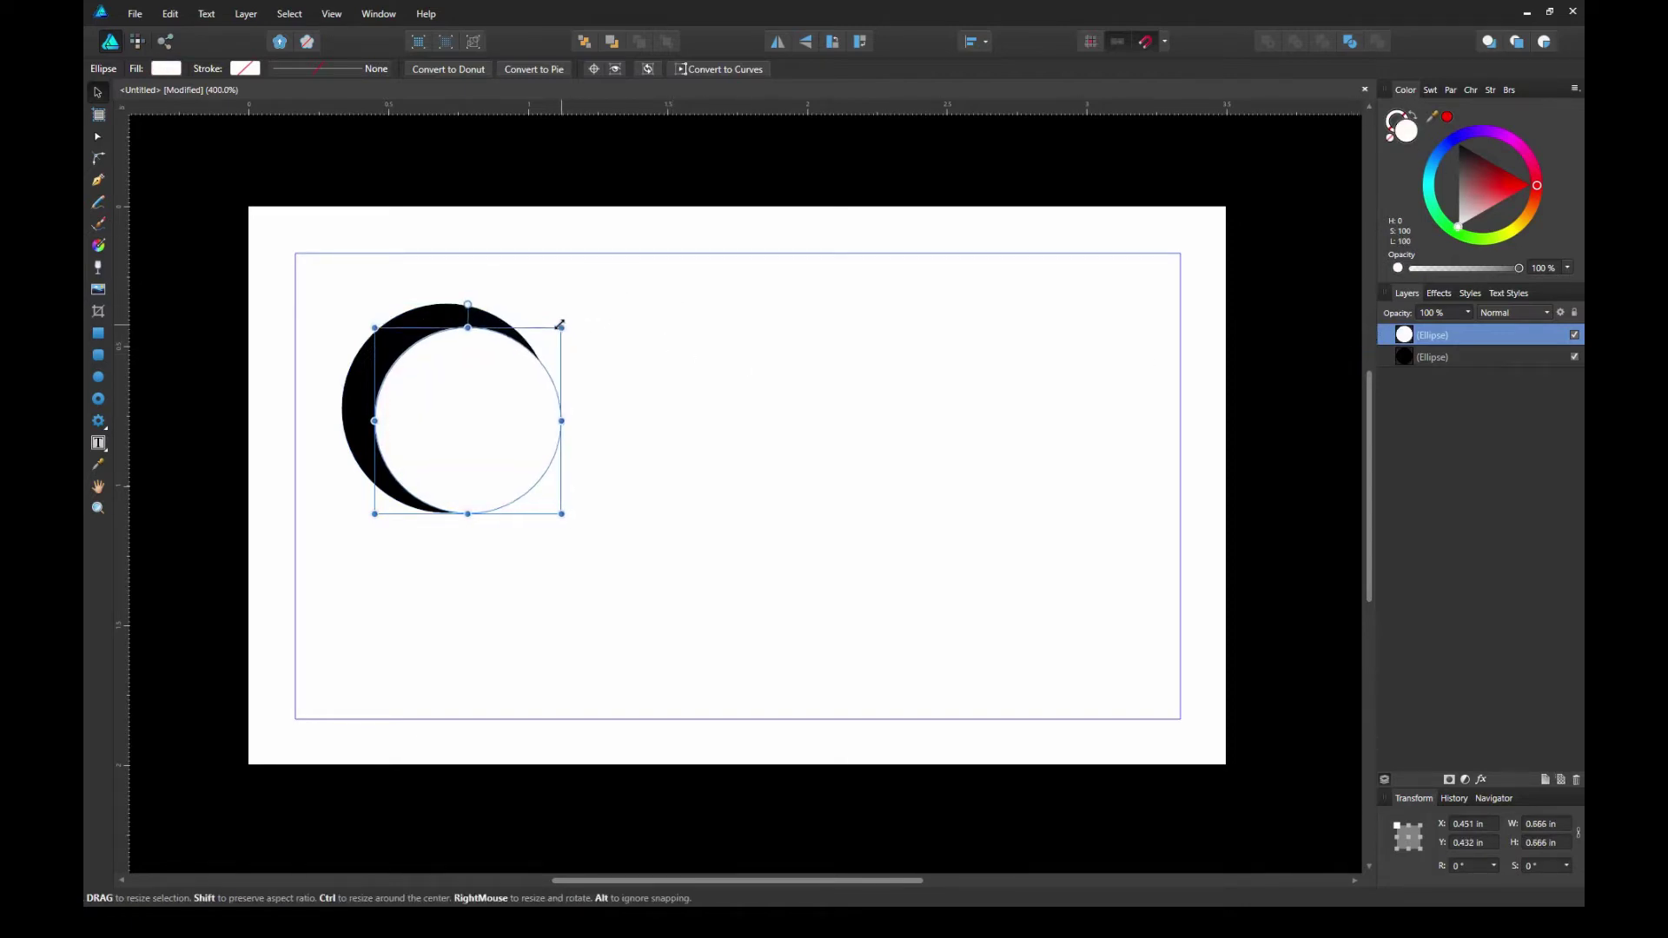
drag(477, 416, 451, 414)
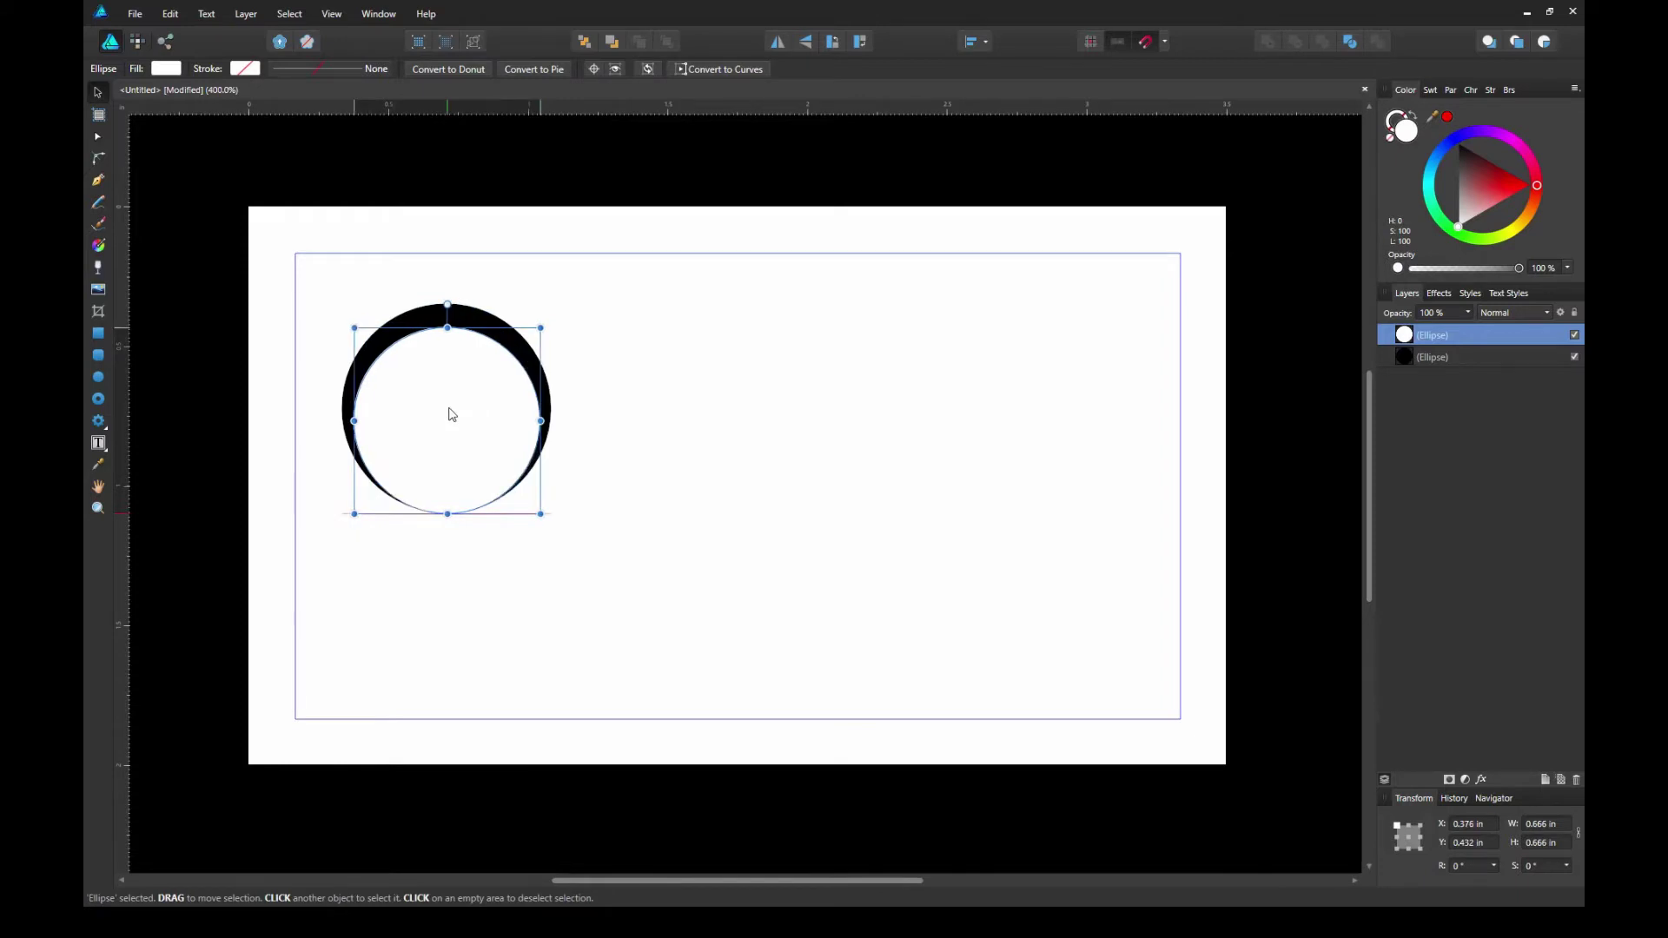
drag(452, 415, 450, 409)
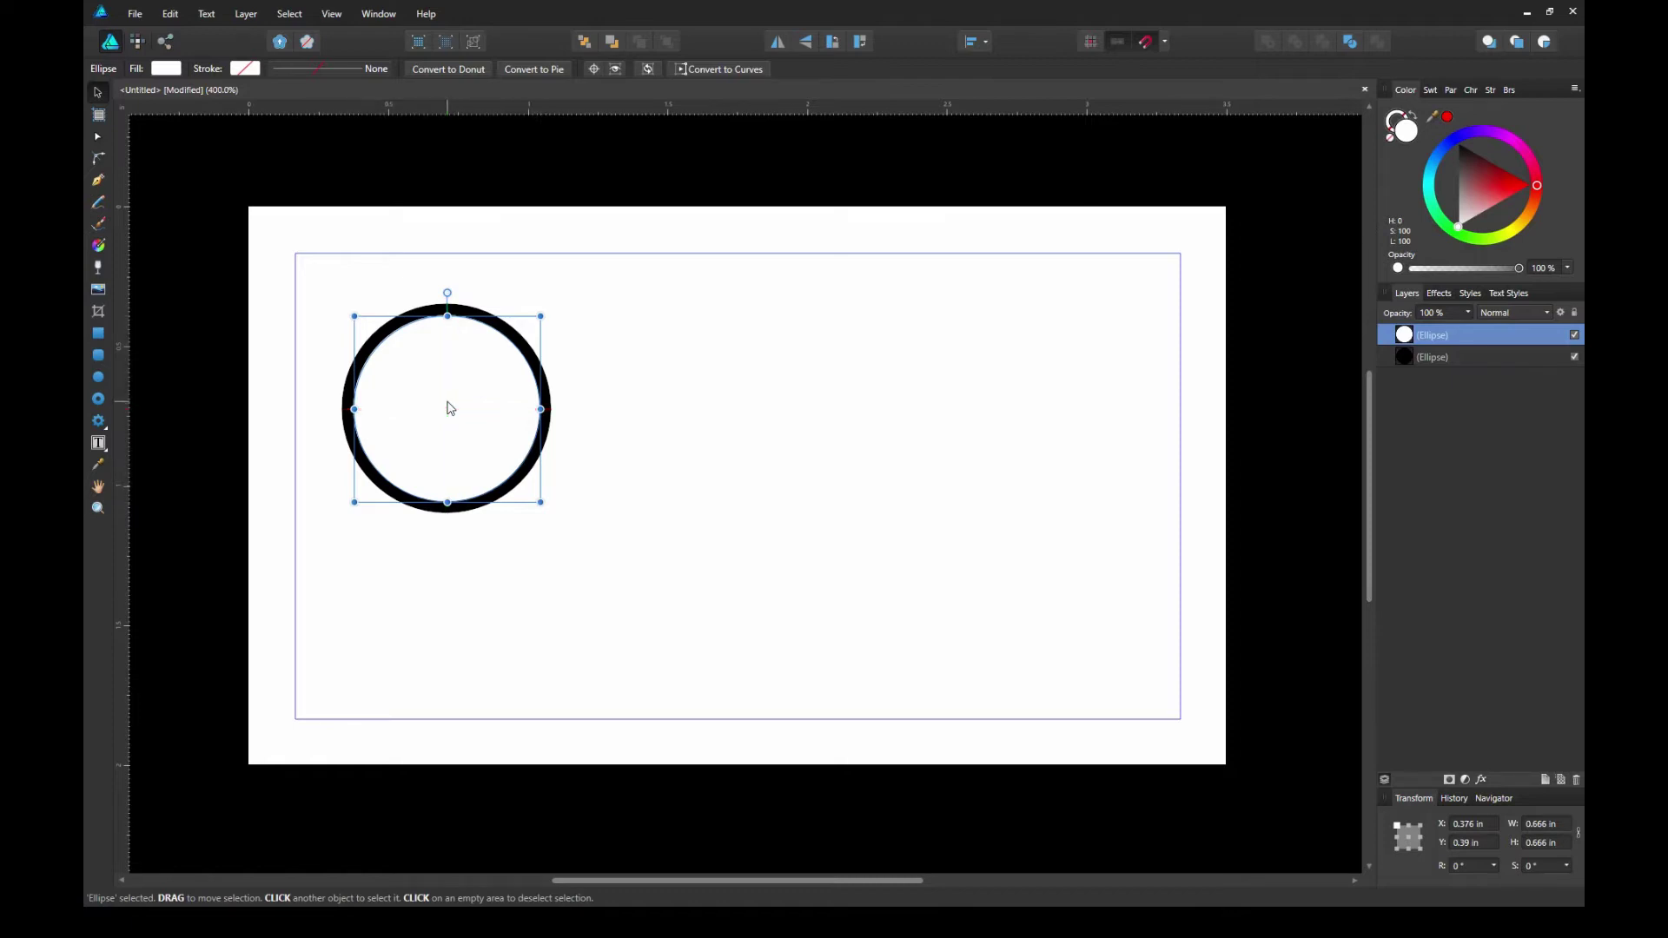
click(682, 392)
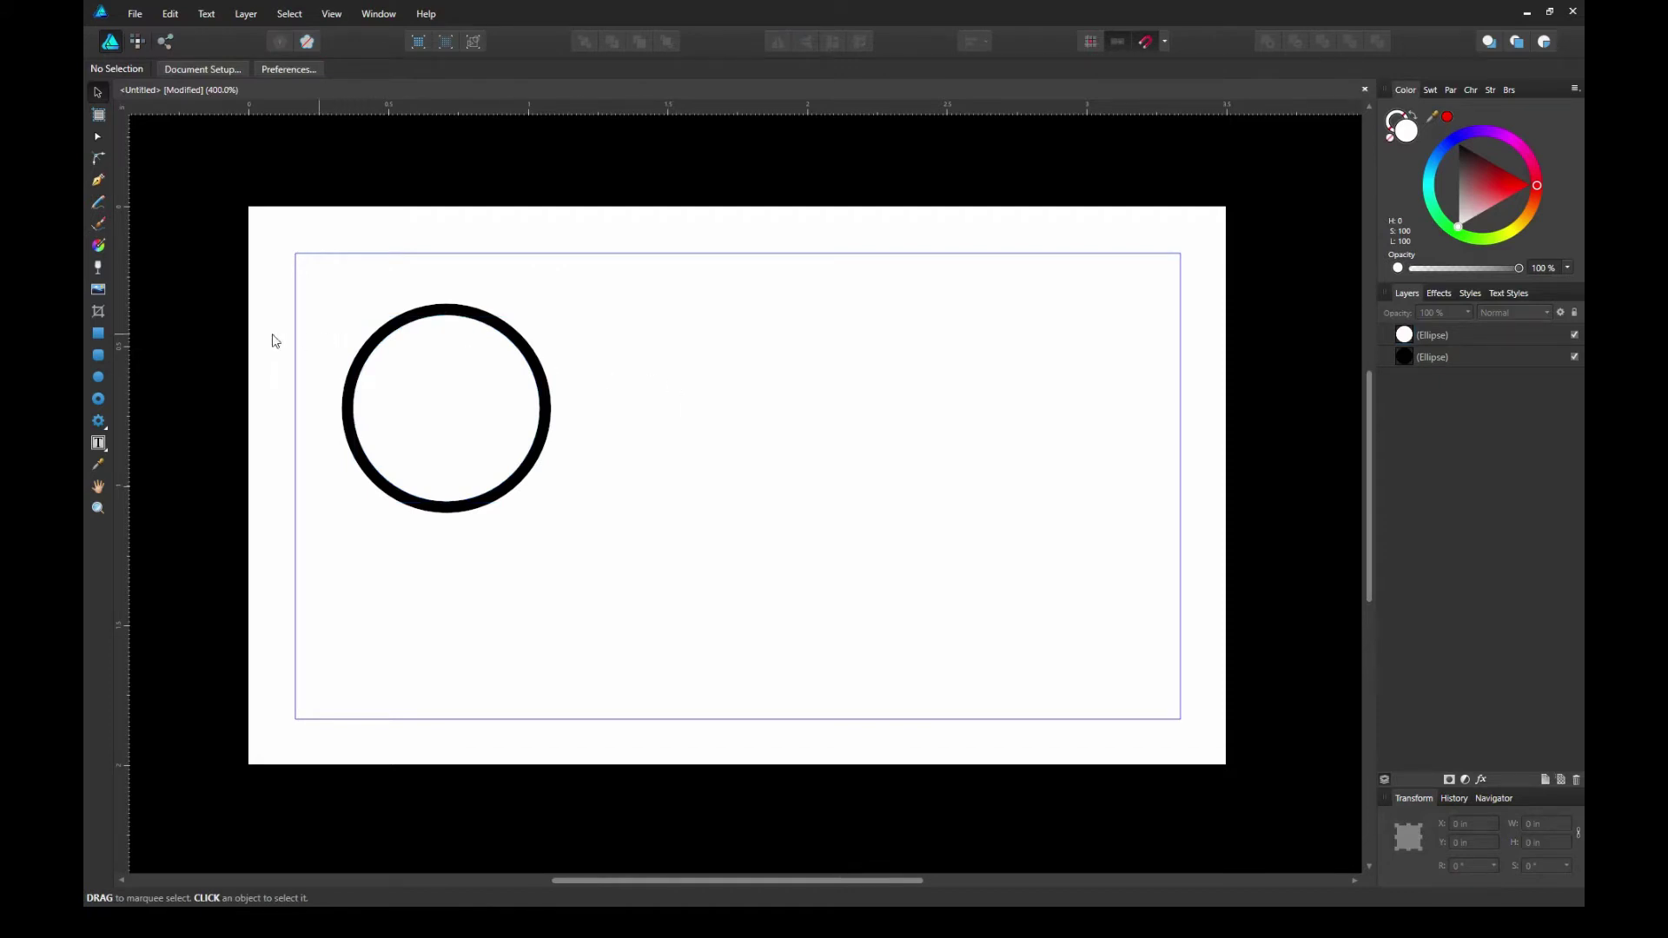
Draw a black cog shape about 0.55 in wide to the right of the ring
click(101, 427)
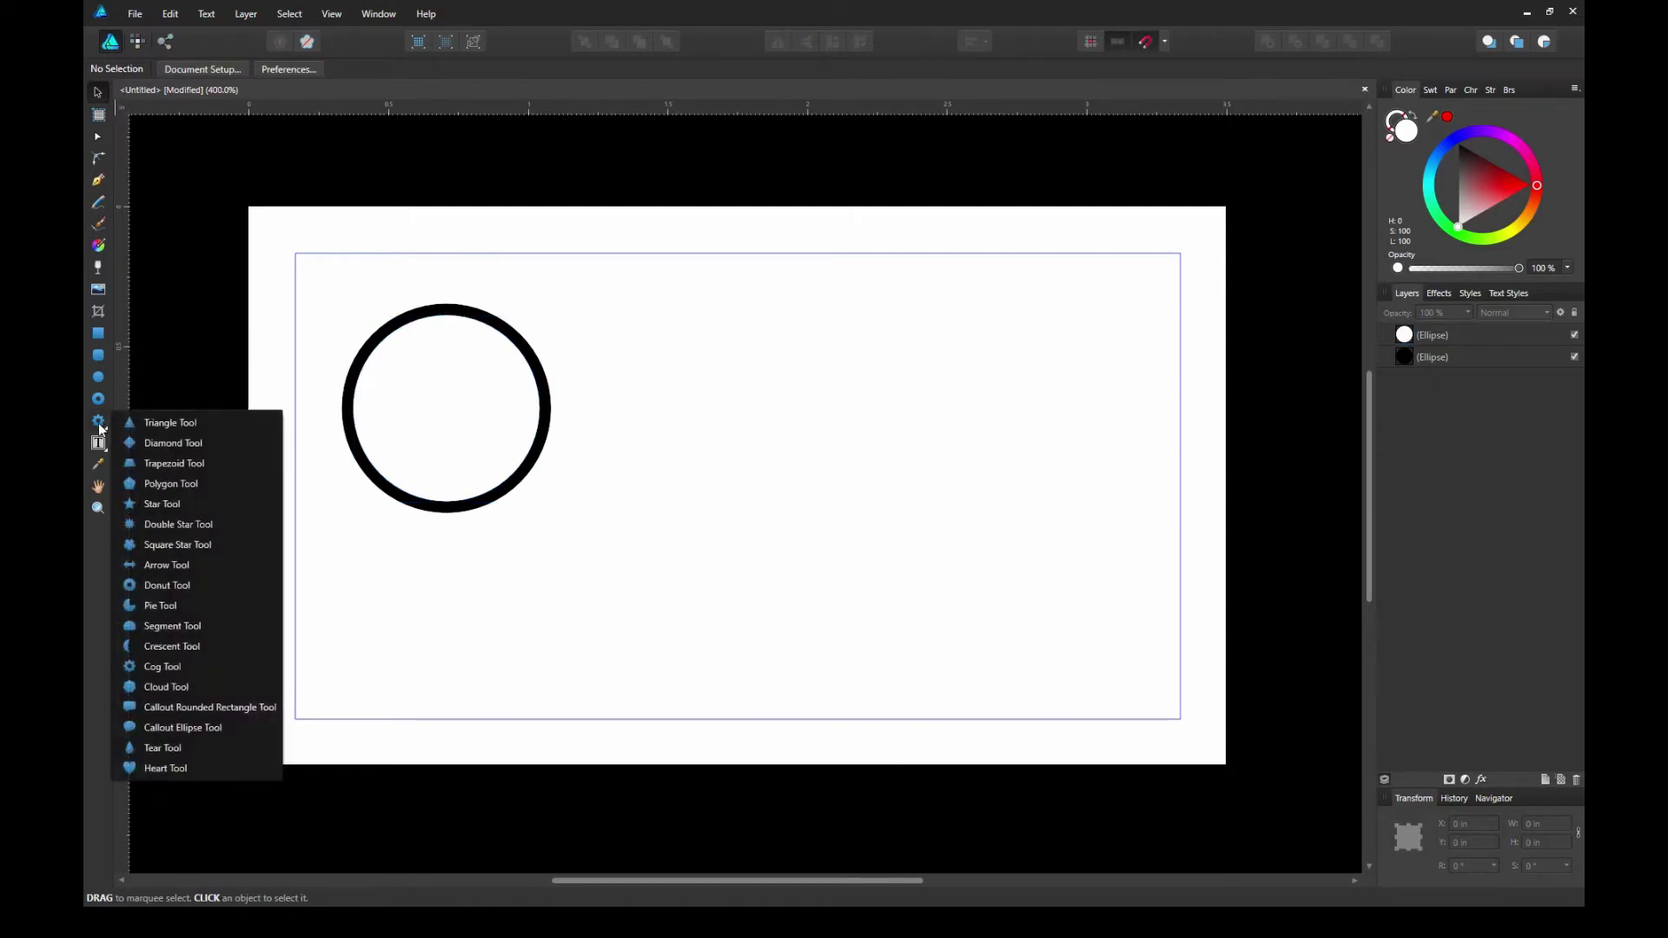
click(191, 670)
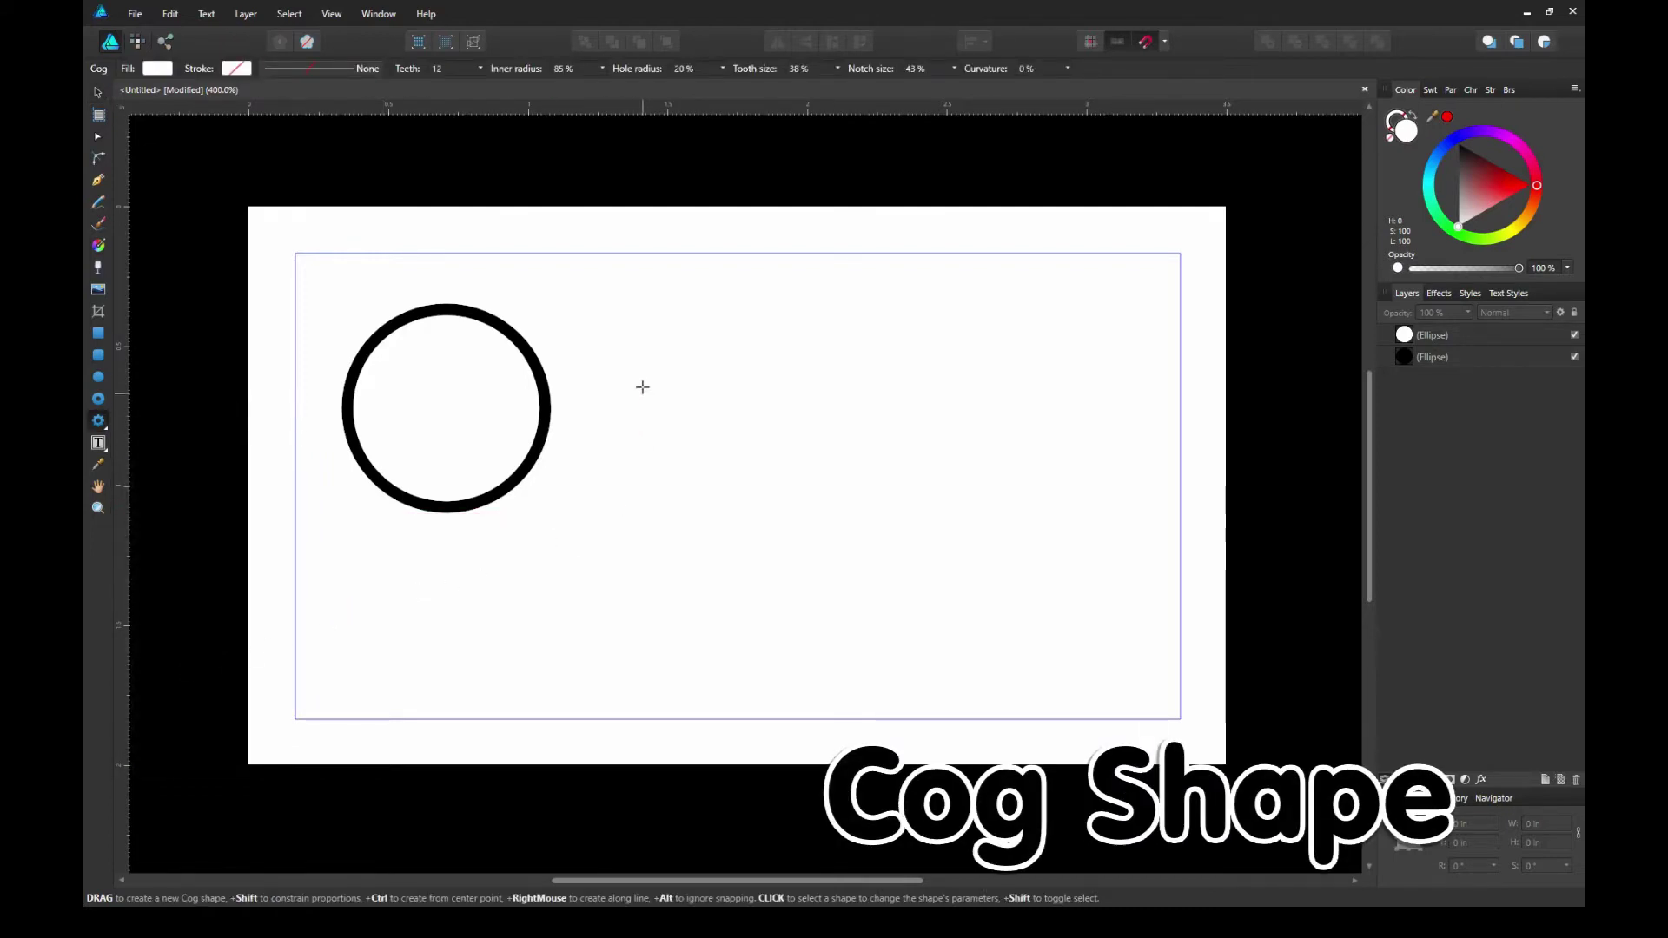
click(1477, 165)
drag(1474, 158, 1441, 115)
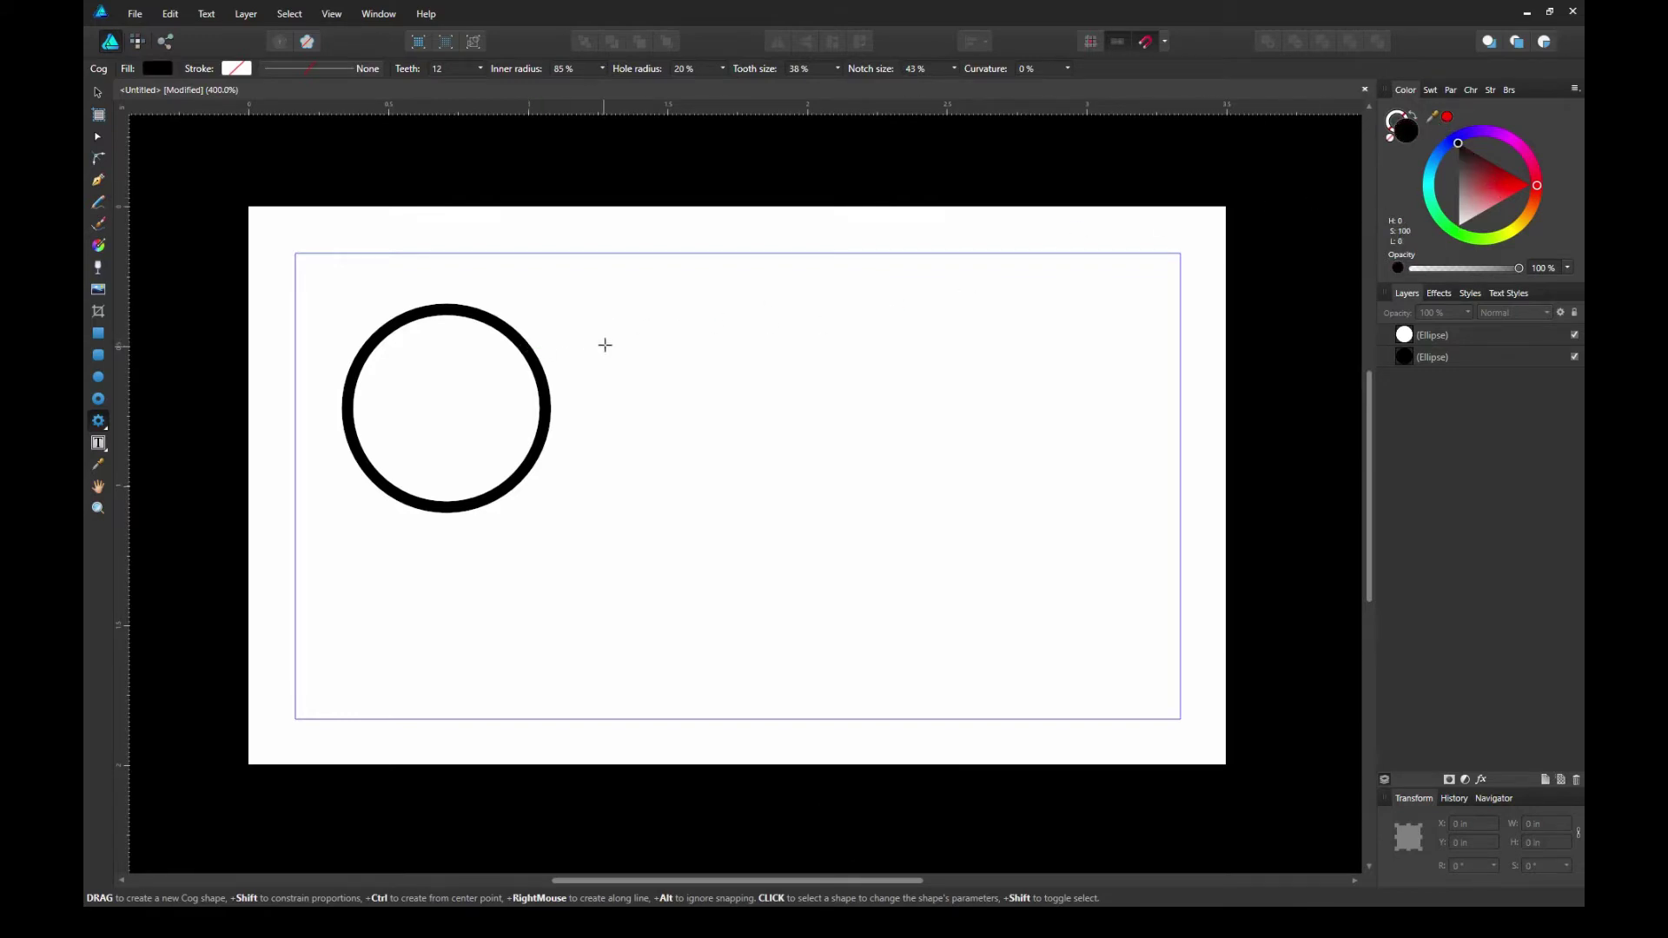
drag(595, 319, 784, 468)
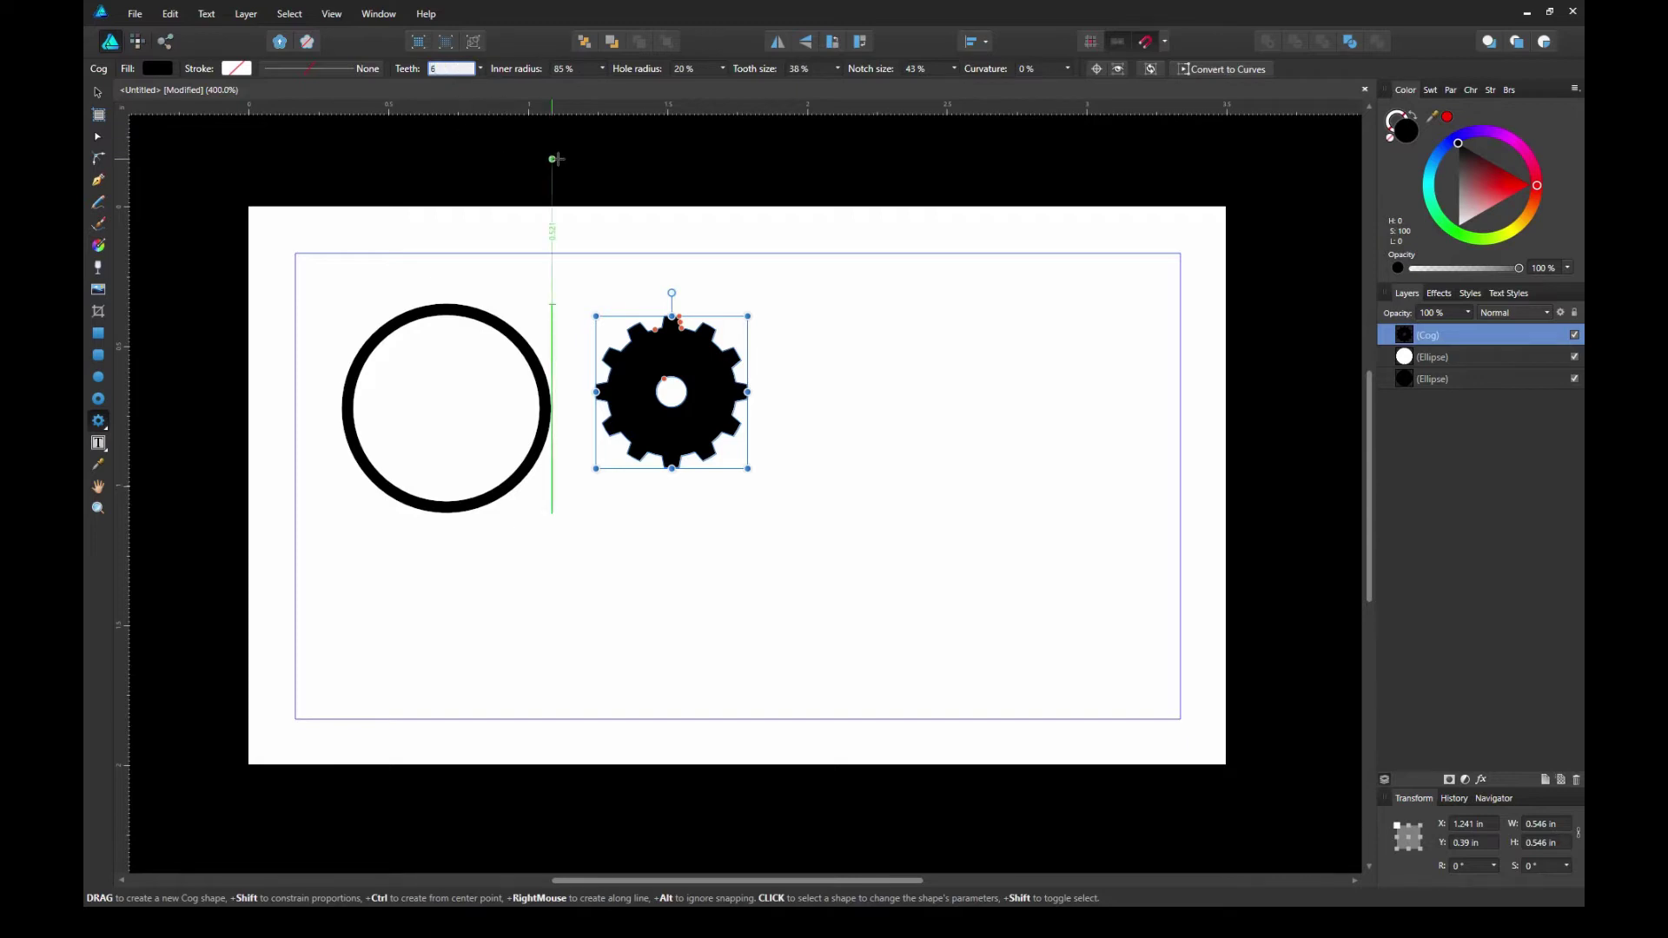
Set the cog's number of teeth to 6
click(92, 92)
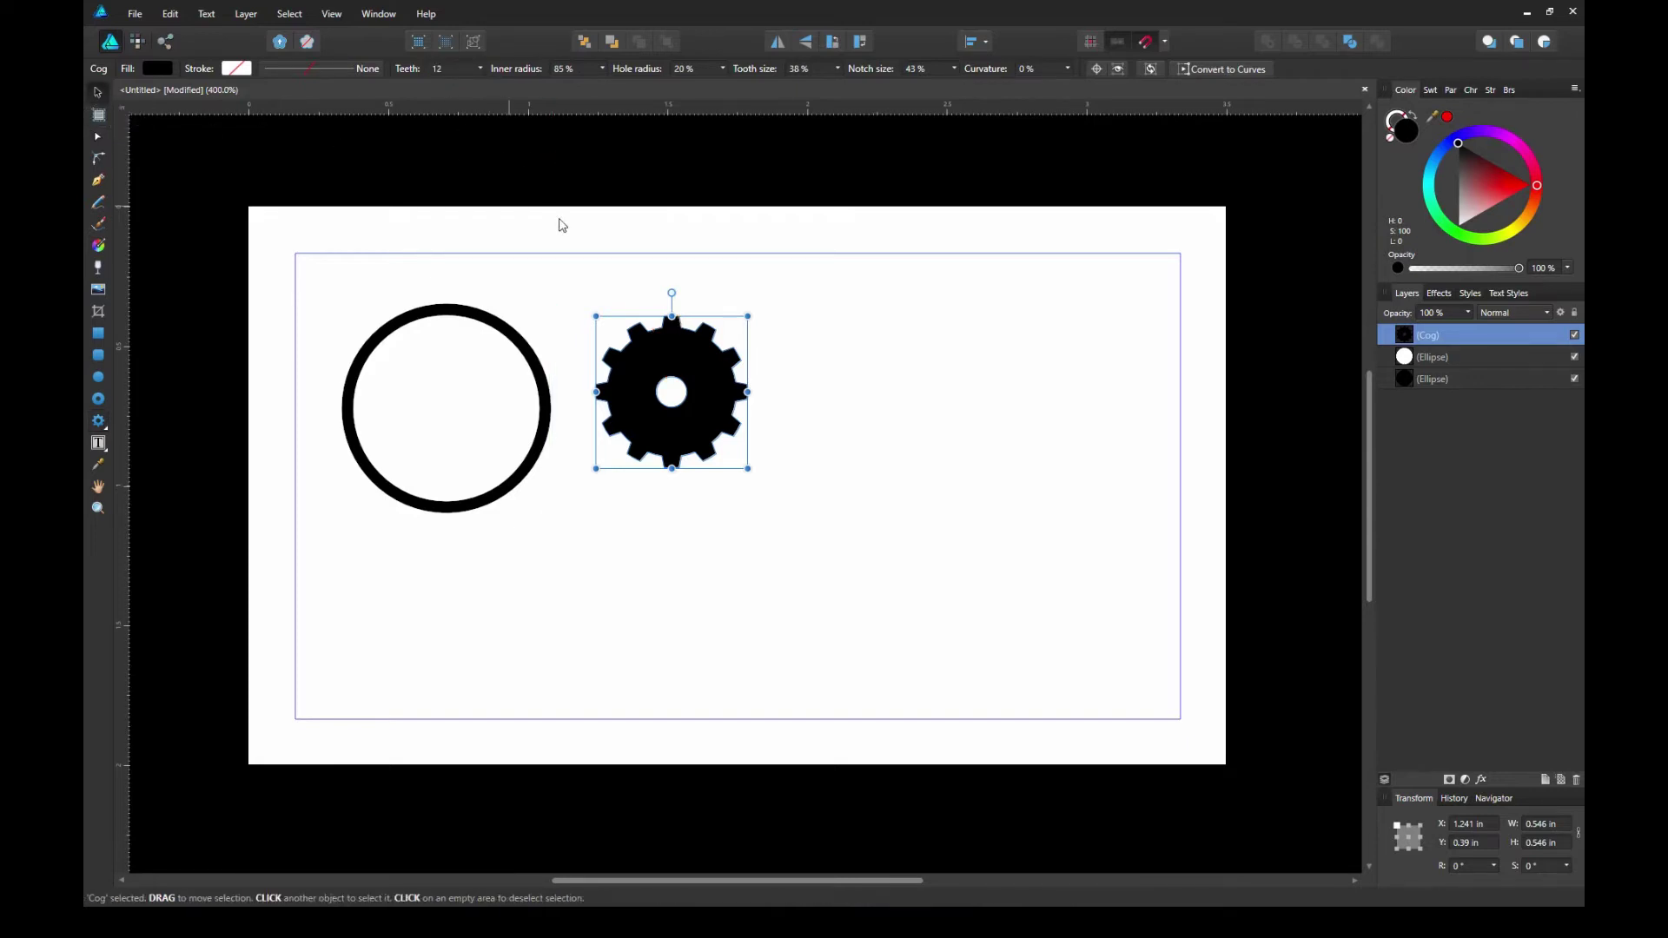
click(446, 69)
key(Return)
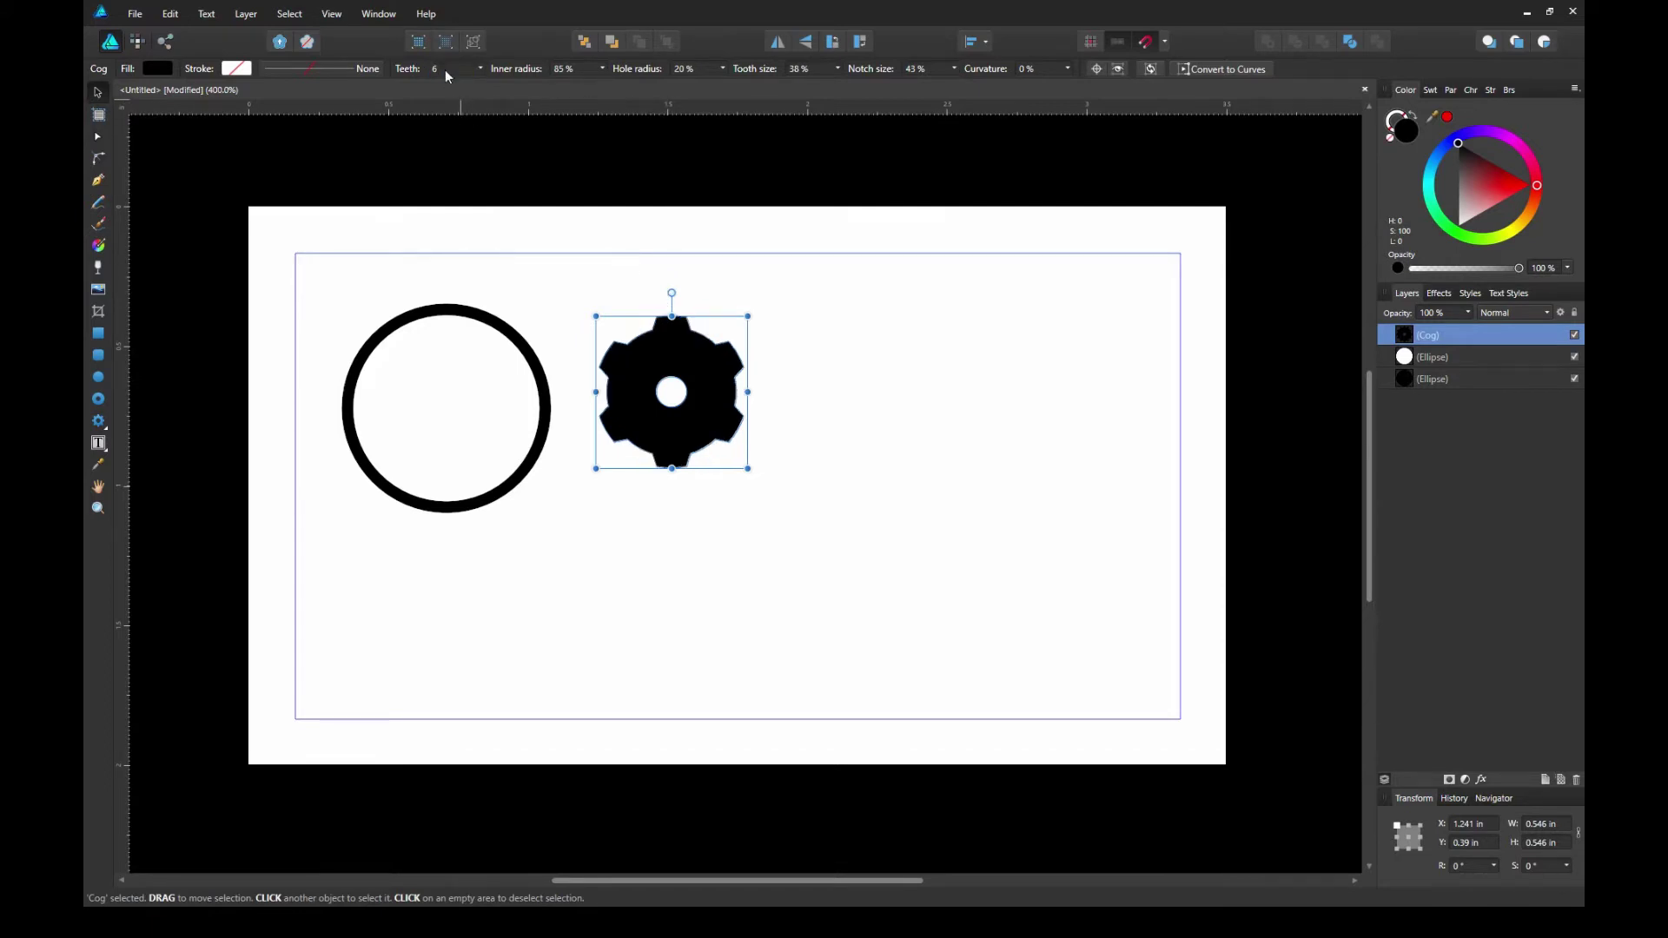
Reshape the cog into a hub with spokes, using 0% hole radius, 44% inner radius and about 25% tooth size
click(99, 137)
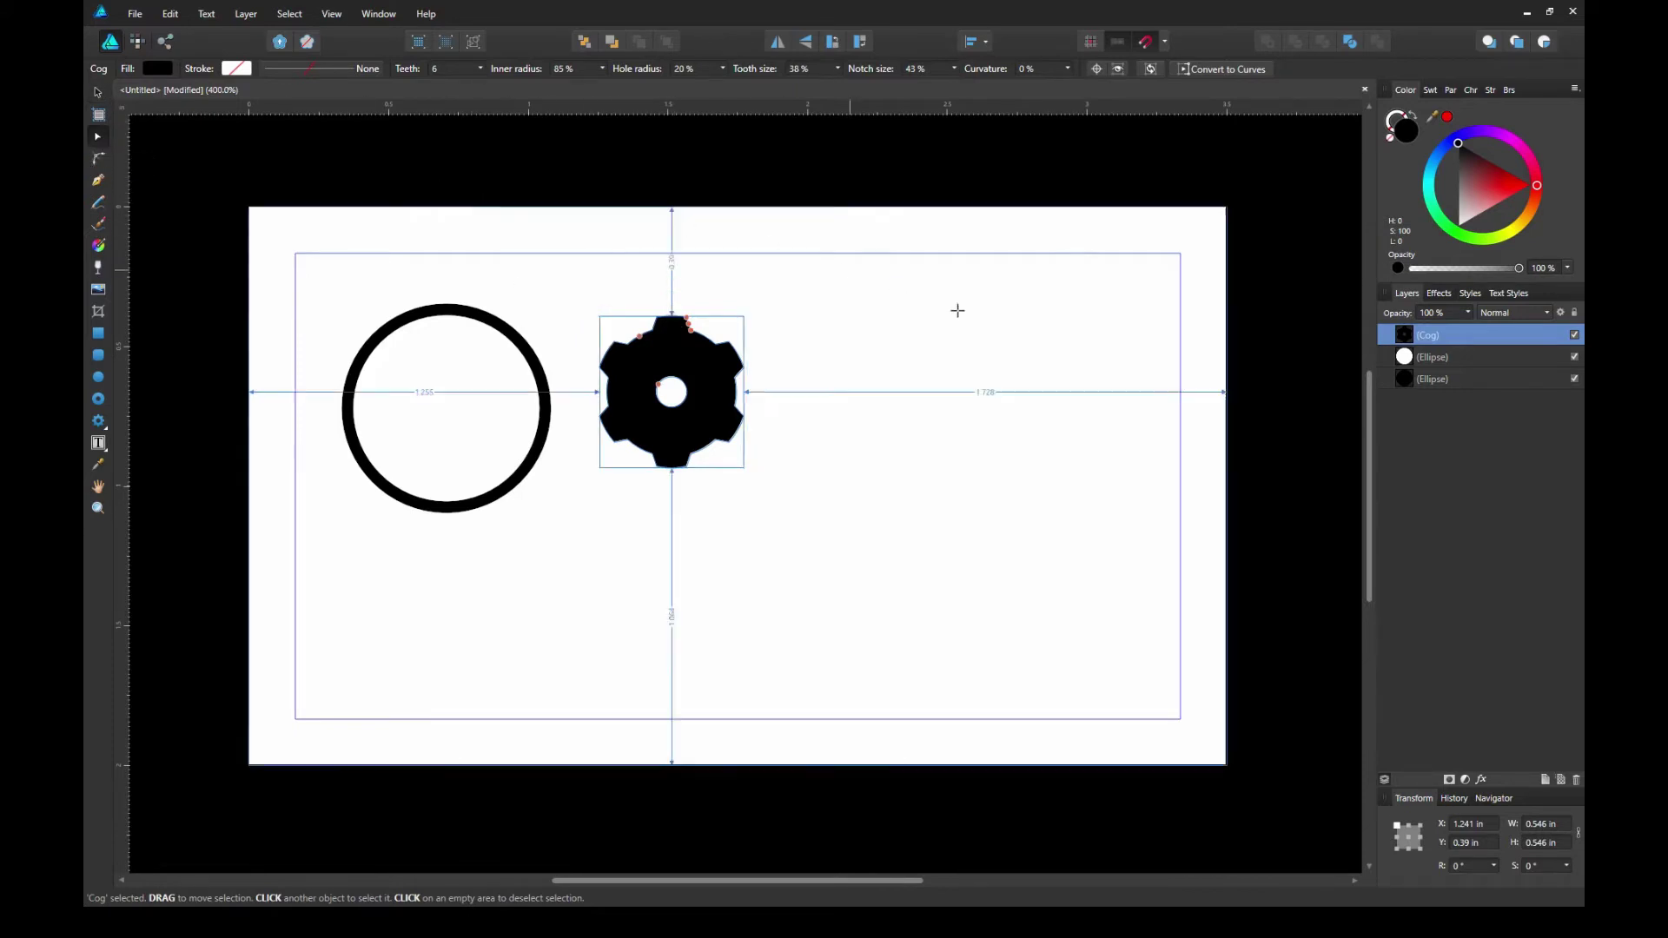
key(ctrl+plus)
scroll(680, 391, up, 3)
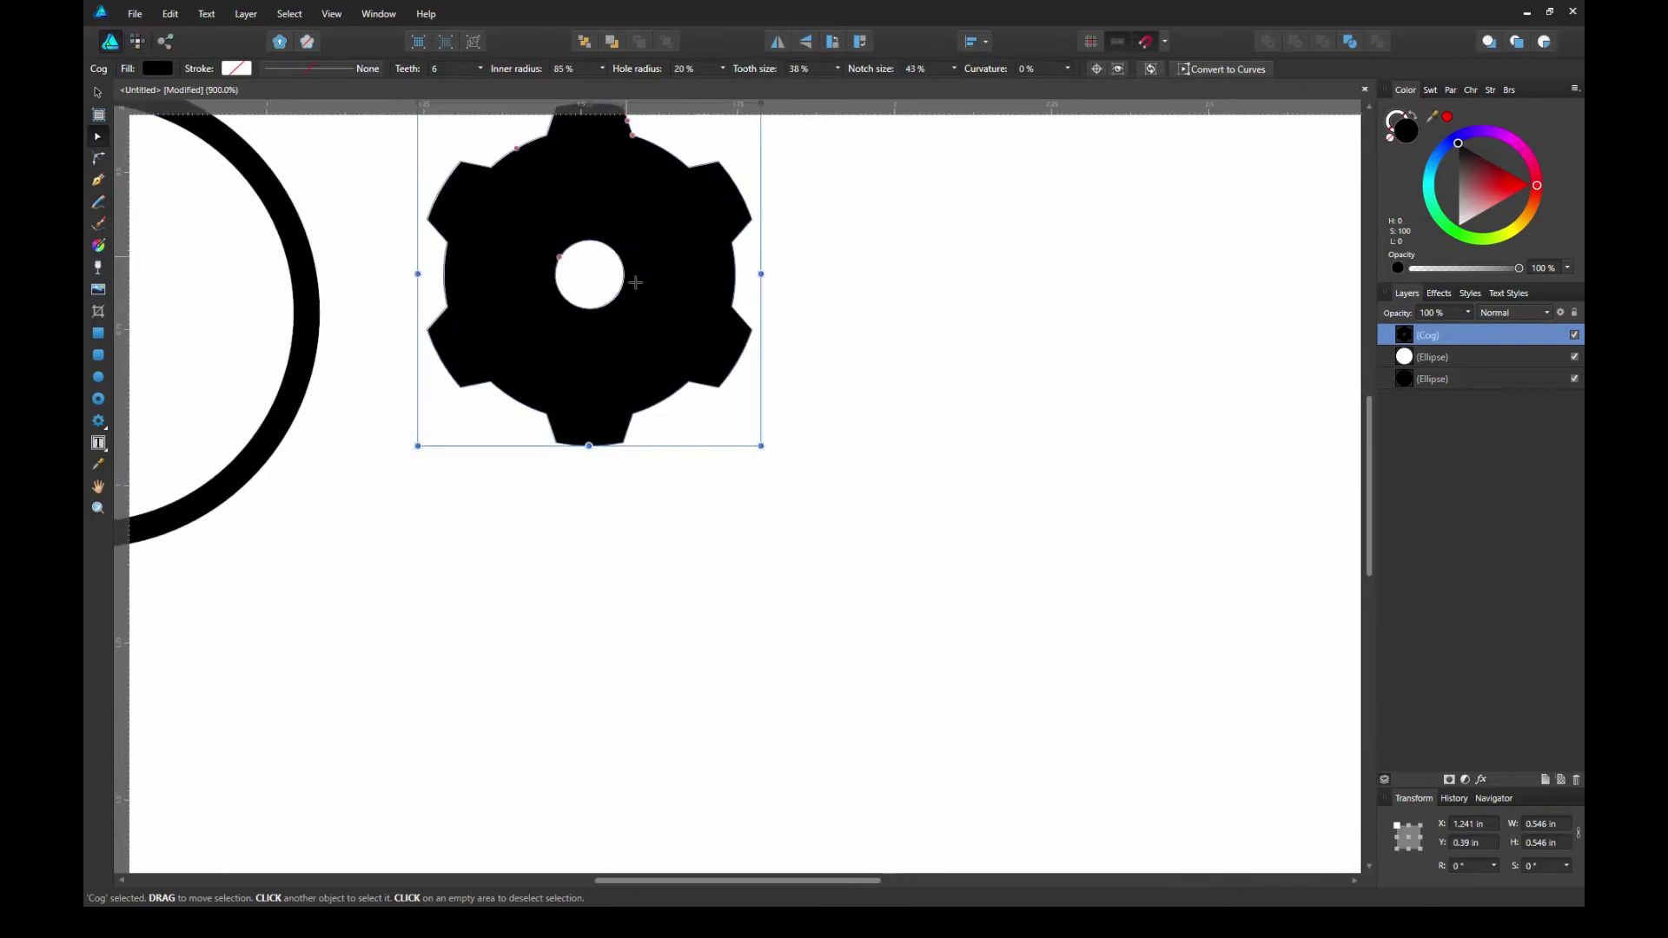
drag(651, 355, 722, 514)
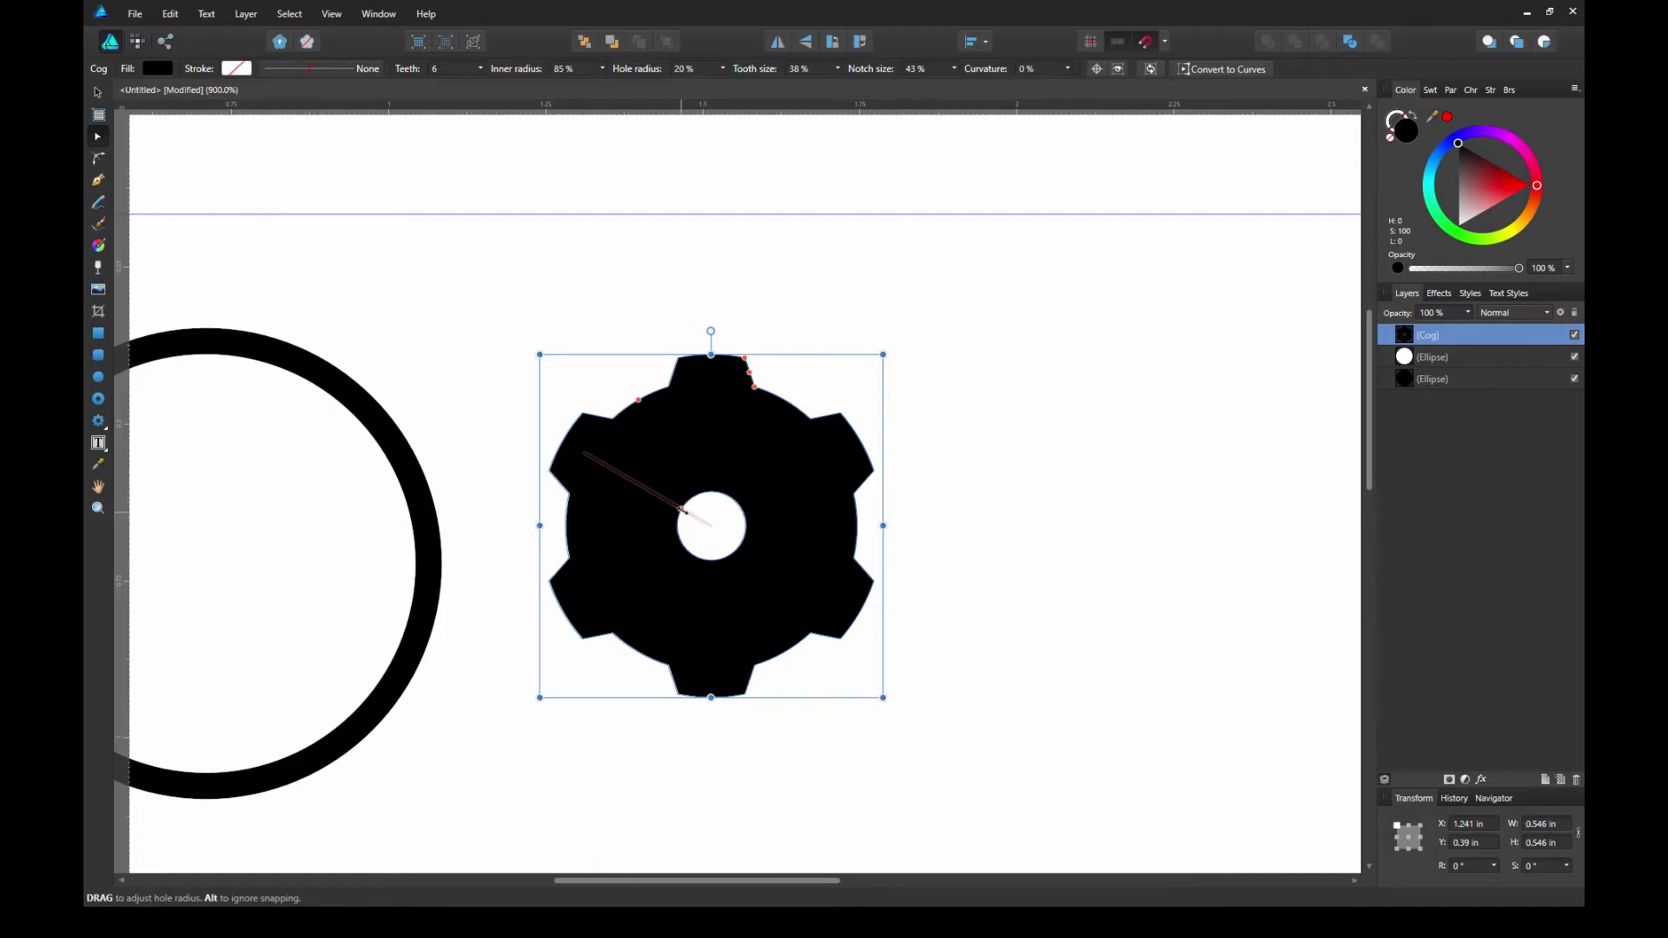
drag(682, 511, 737, 540)
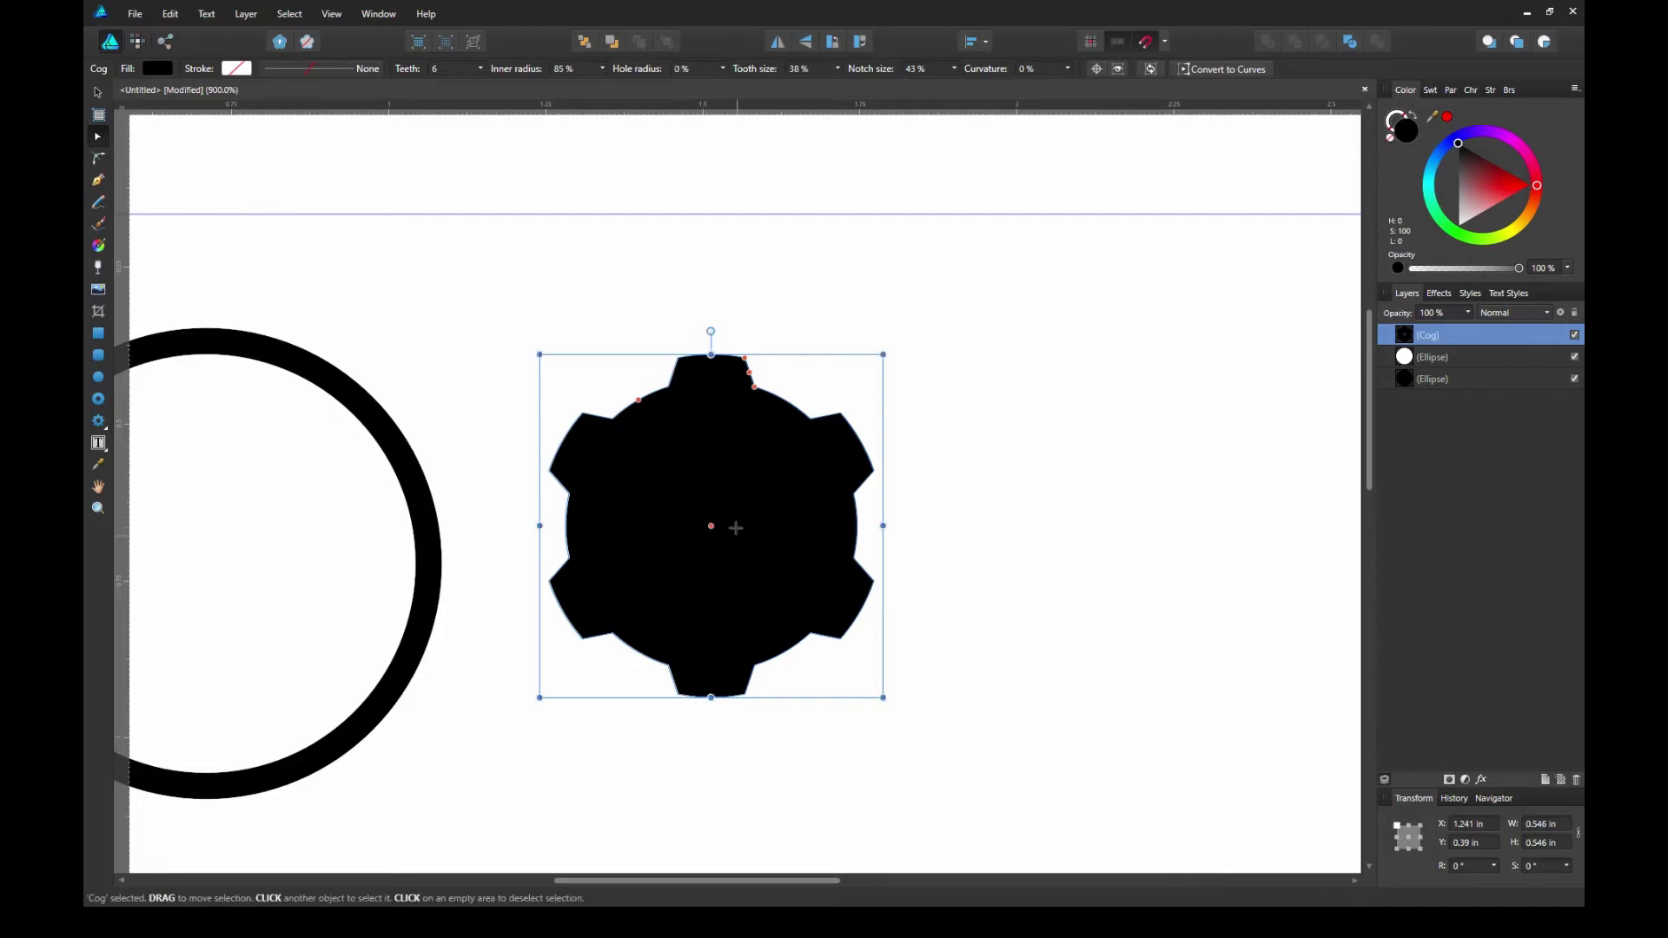
drag(641, 393, 674, 461)
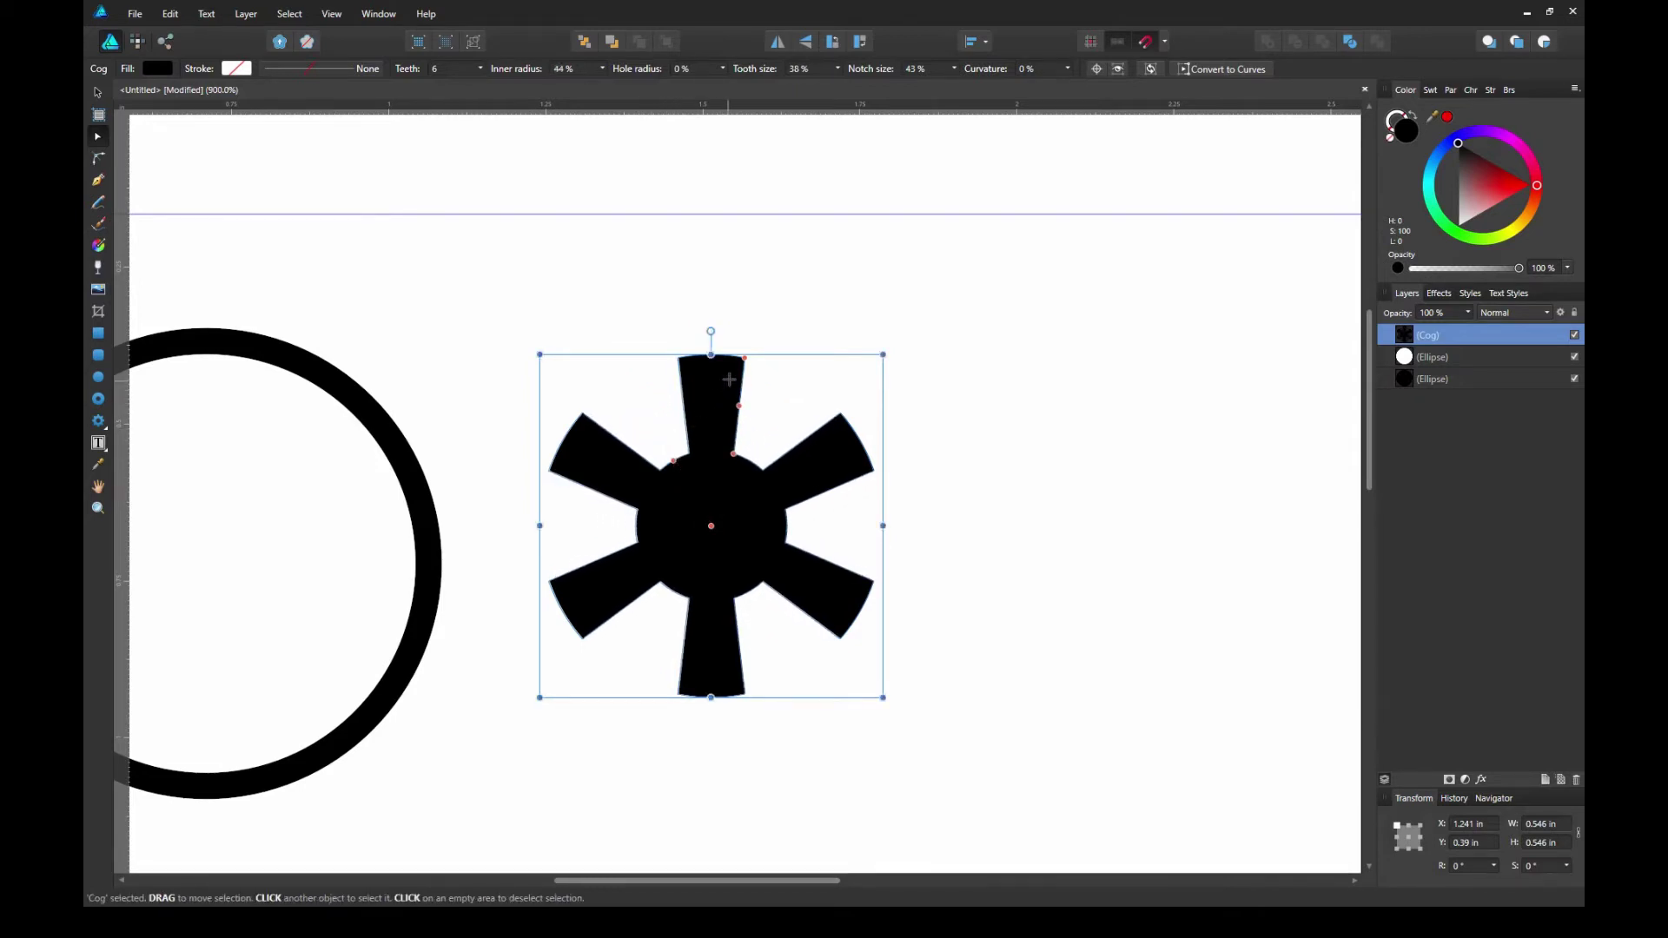
drag(745, 357, 734, 356)
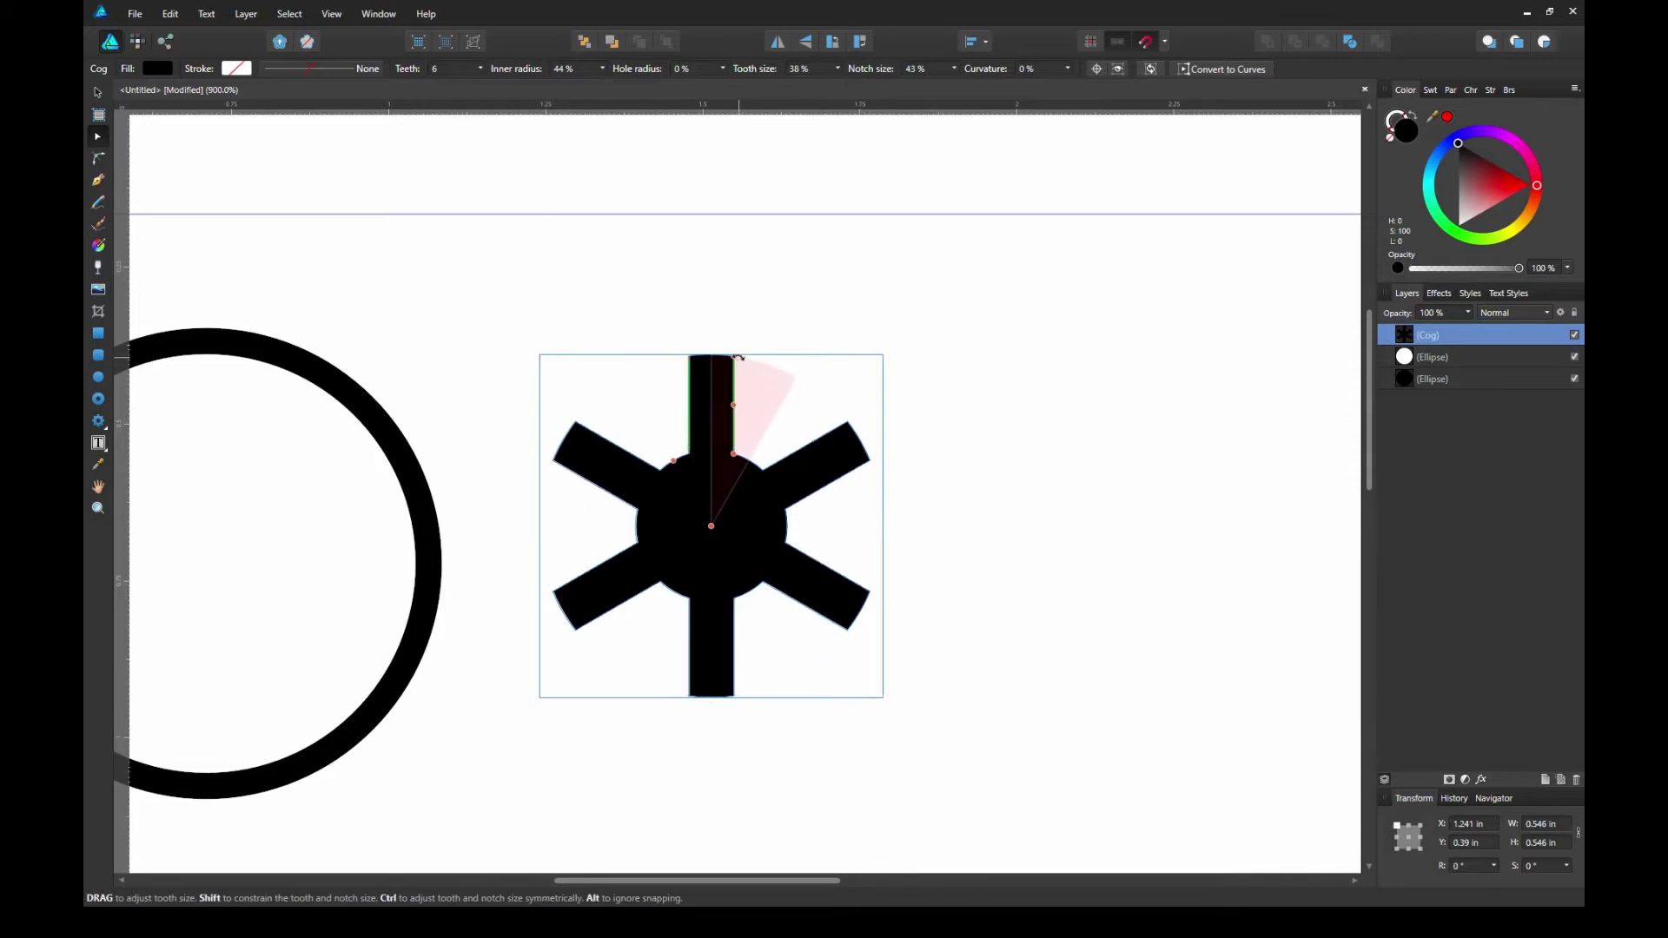
Enlarge the cog to about 0.67 in with 11% tooth size and 75% notch size, and centre it inside the ring
scroll(731, 454, down, 4)
drag(811, 596, 860, 640)
drag(774, 538, 869, 543)
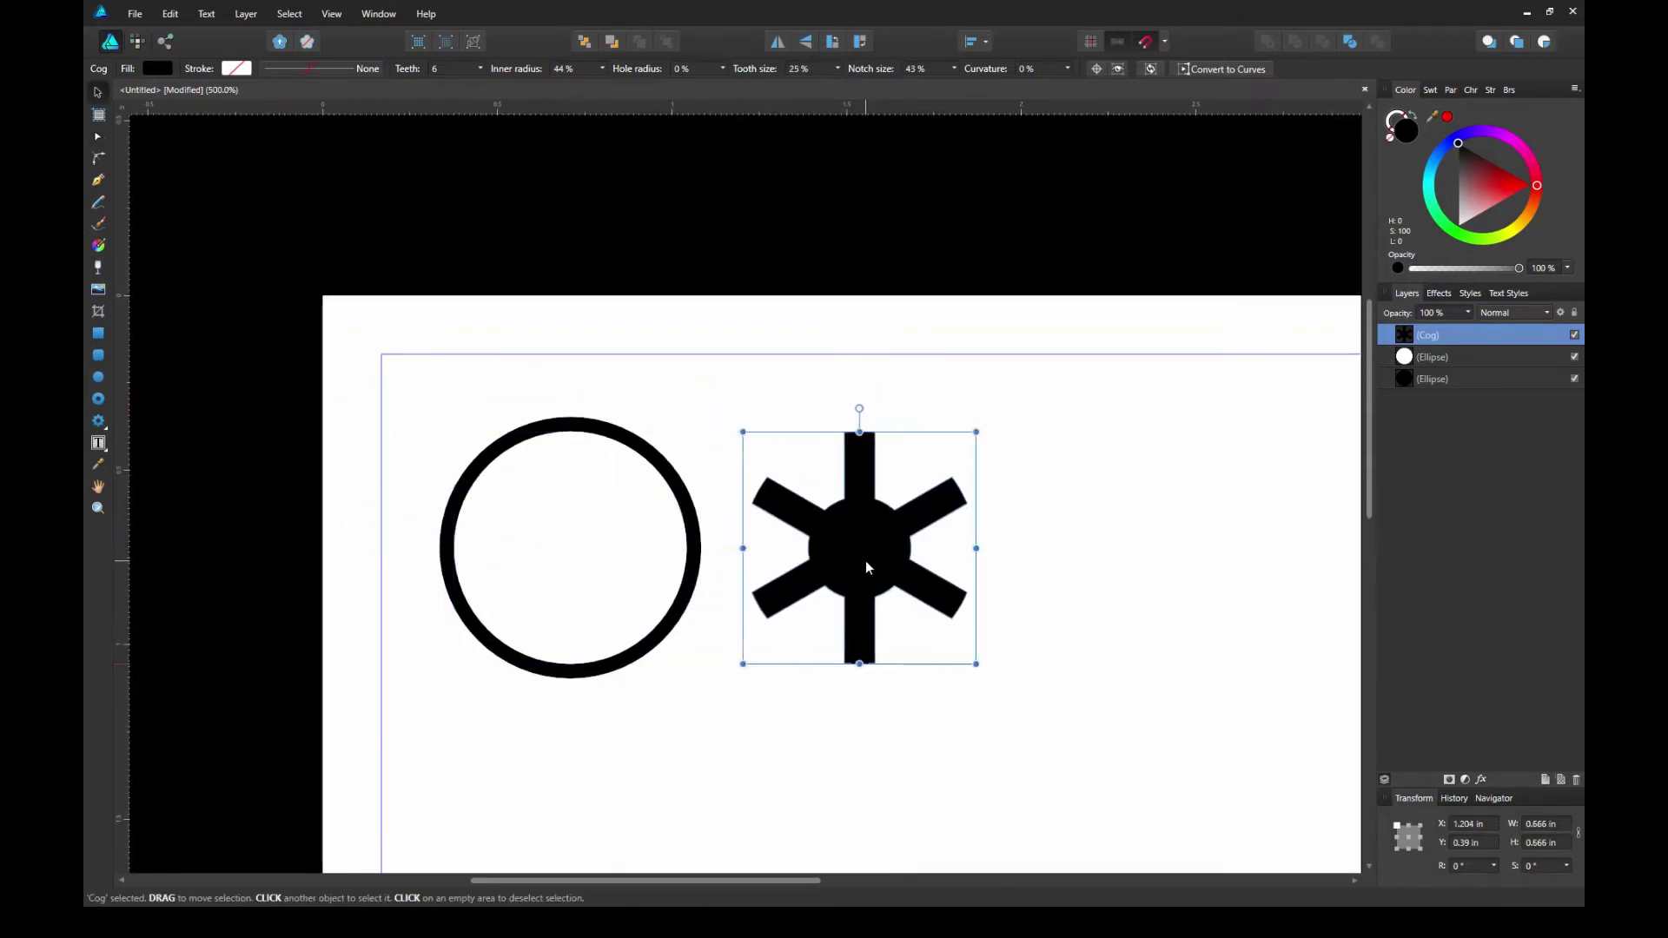
scroll(870, 543, up, 3)
drag(707, 483, 500, 552)
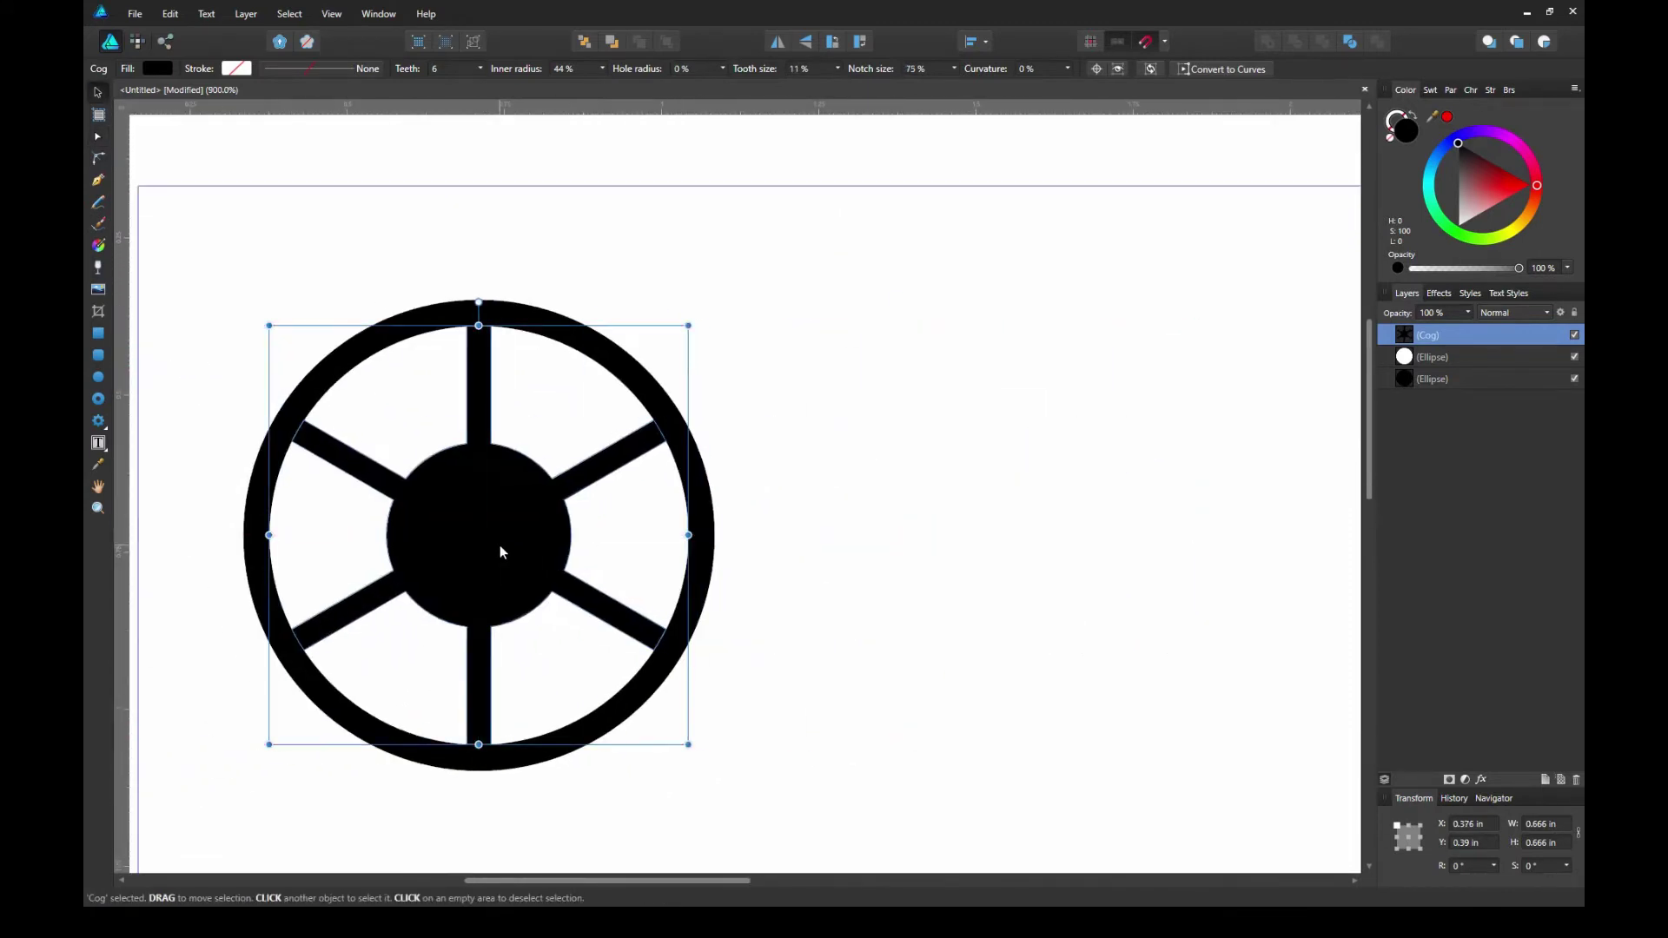
Duplicate the spoked cog, place the copy to the right of the wheel, and widen the copy's spokes
key(ctrl+j)
drag(537, 534, 1032, 531)
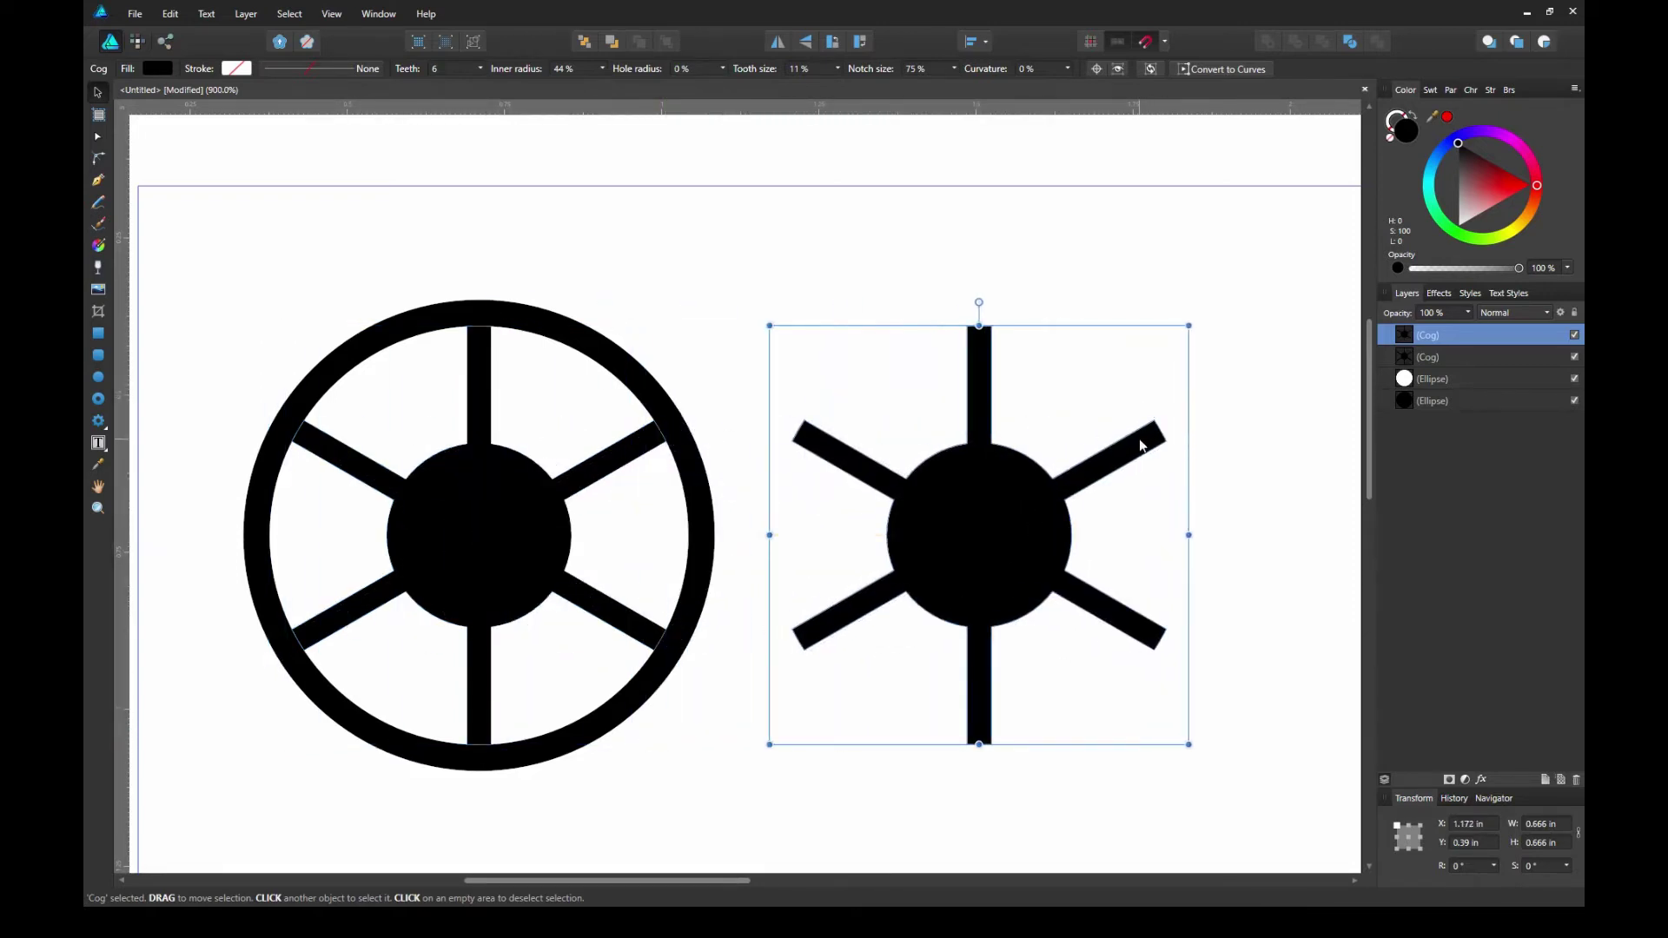
key(a)
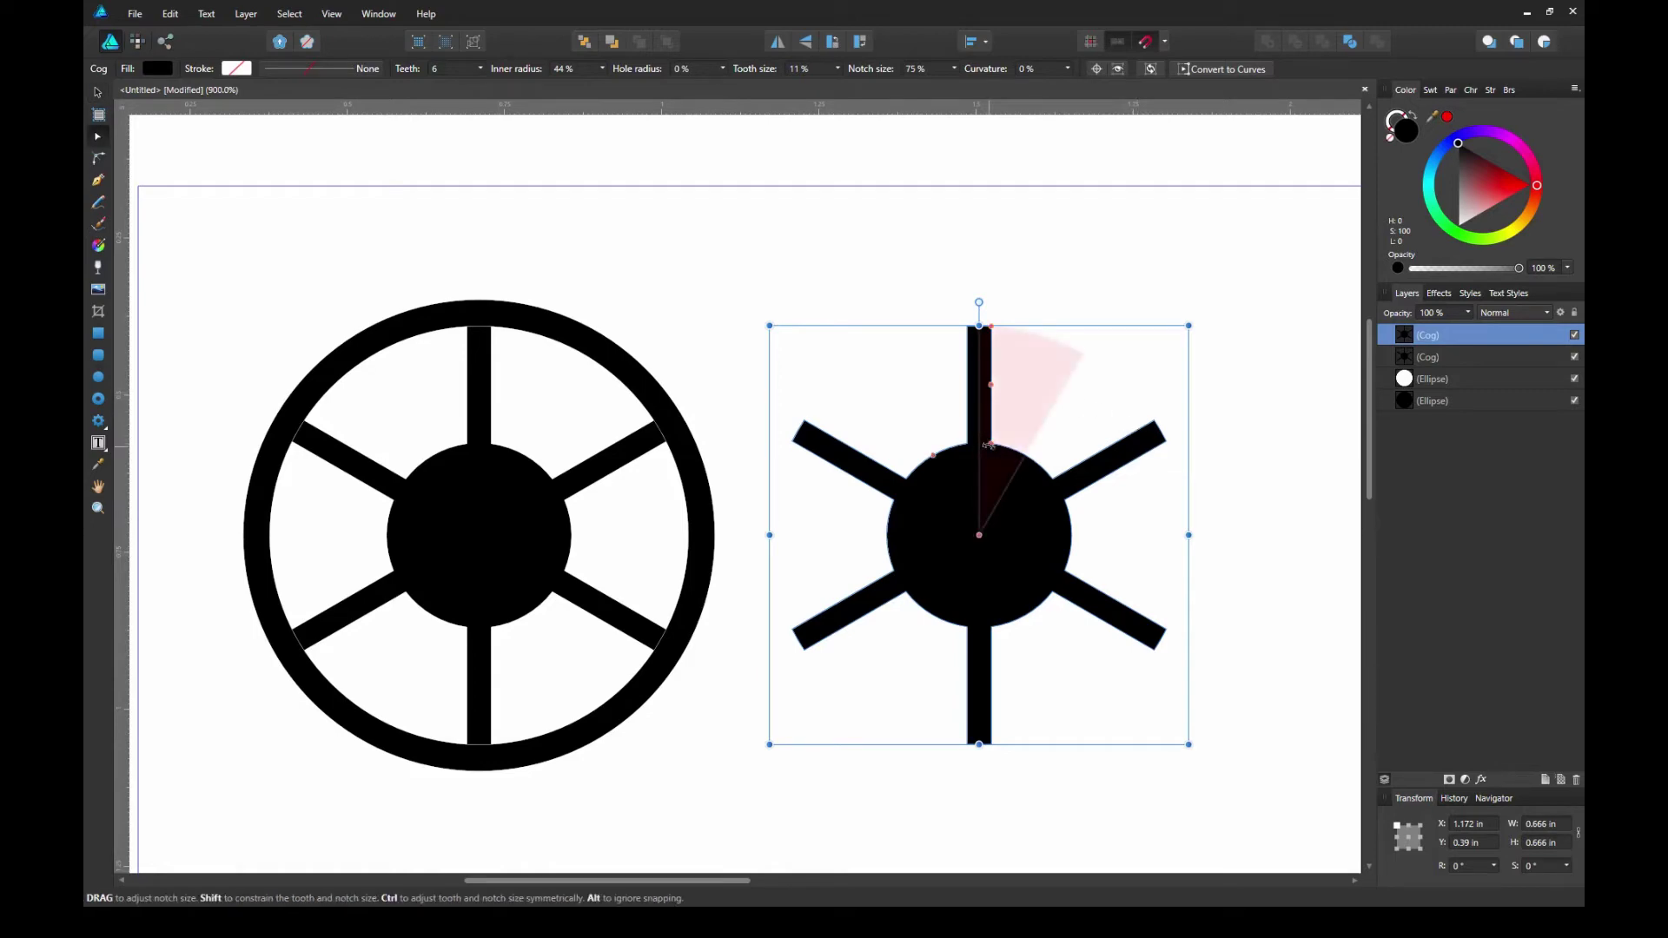
drag(992, 326, 1030, 329)
drag(990, 442, 1002, 441)
Draw a black circle slightly smaller than the cog copy and centre it over the copy, leaving the six tooth ends protruding
click(99, 376)
mouse_move(819, 372)
mouse_down()
mouse_move(1005, 670)
mouse_move(1123, 707)
mouse_up()
drag(1002, 537, 1021, 532)
mouse_move(1147, 366)
mouse_down()
mouse_move(1177, 357)
mouse_move(1163, 349)
mouse_up()
Merge the new circle and the cog copy into a single shape with the Add operation
click(1070, 268)
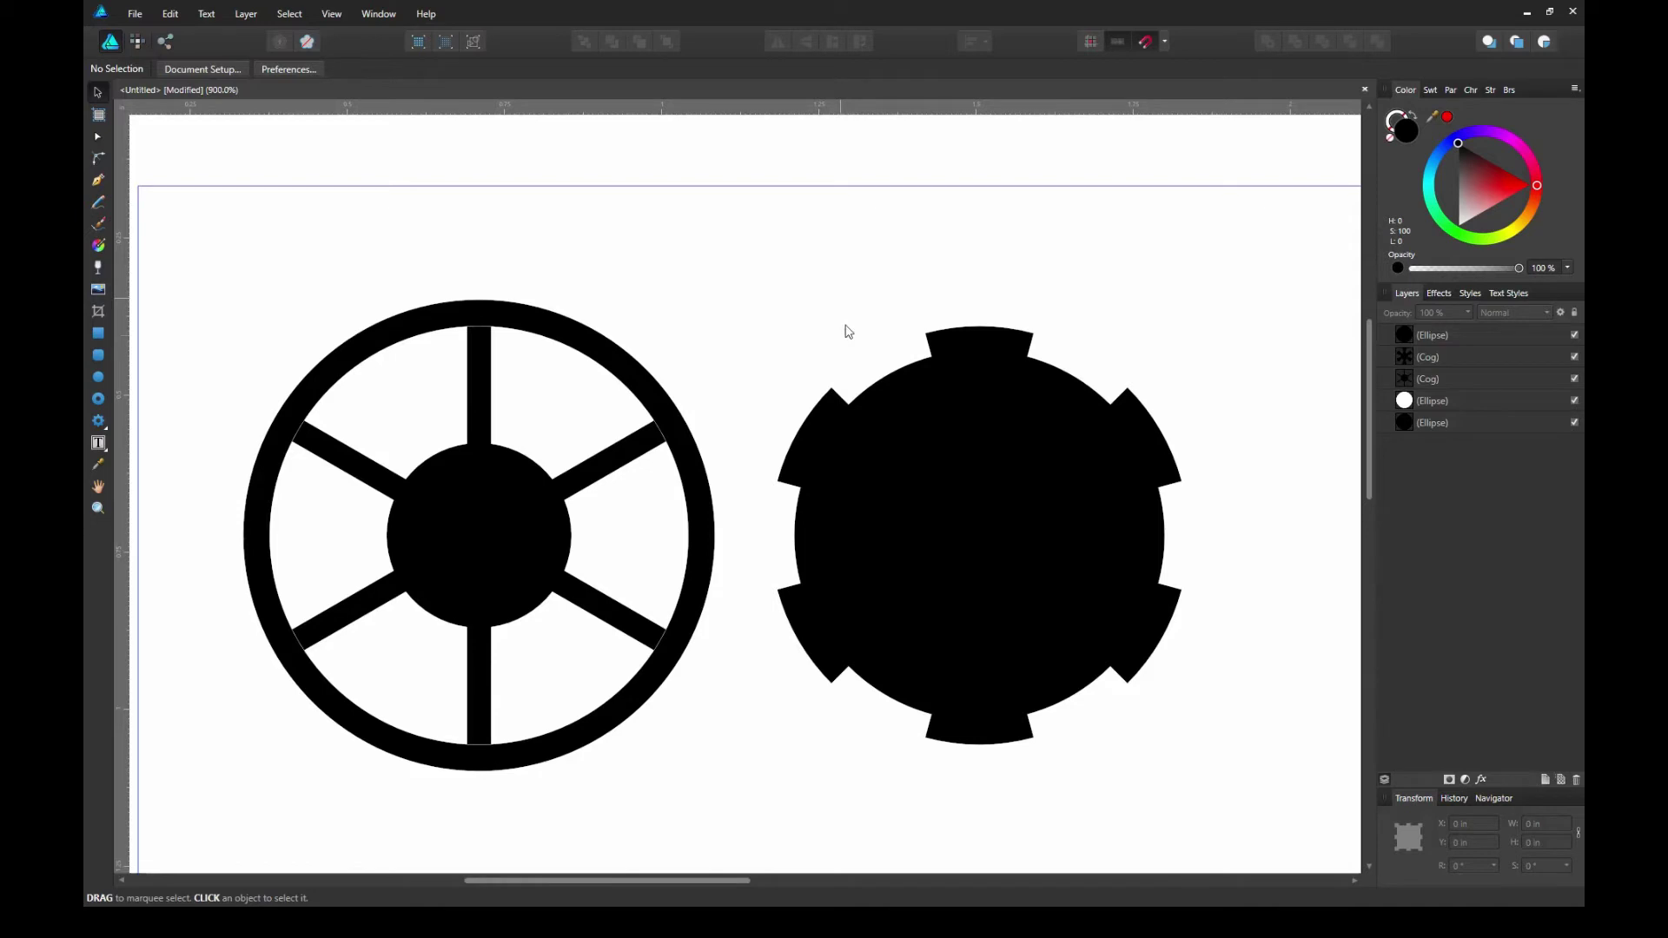
drag(762, 277, 1298, 815)
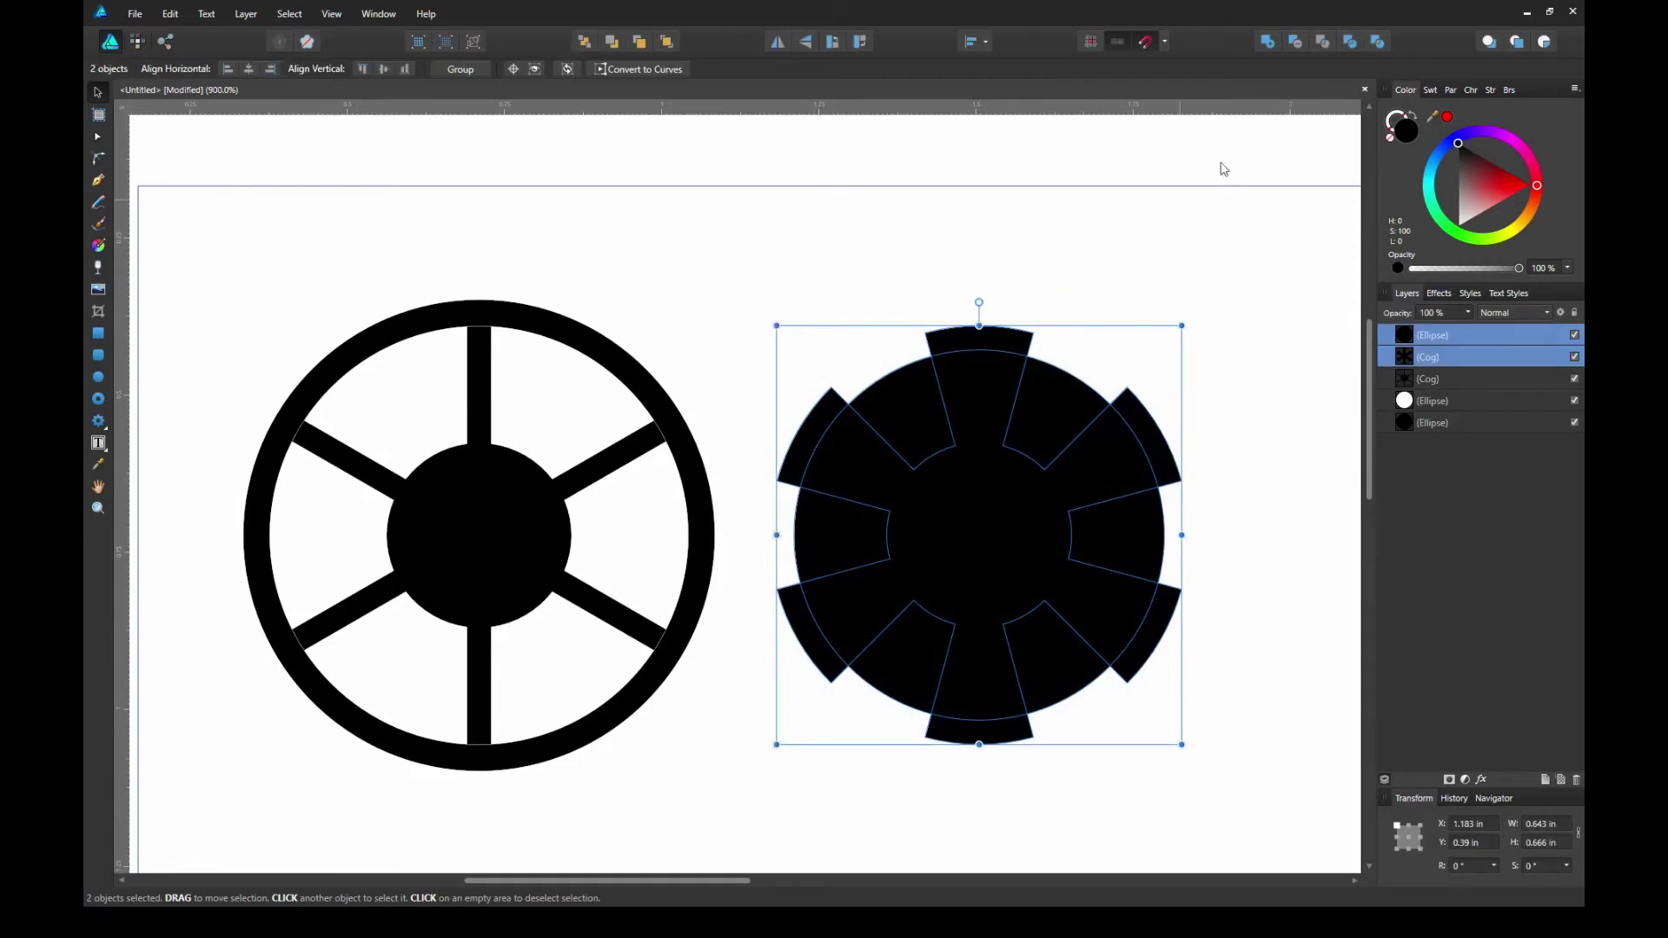
click(1269, 40)
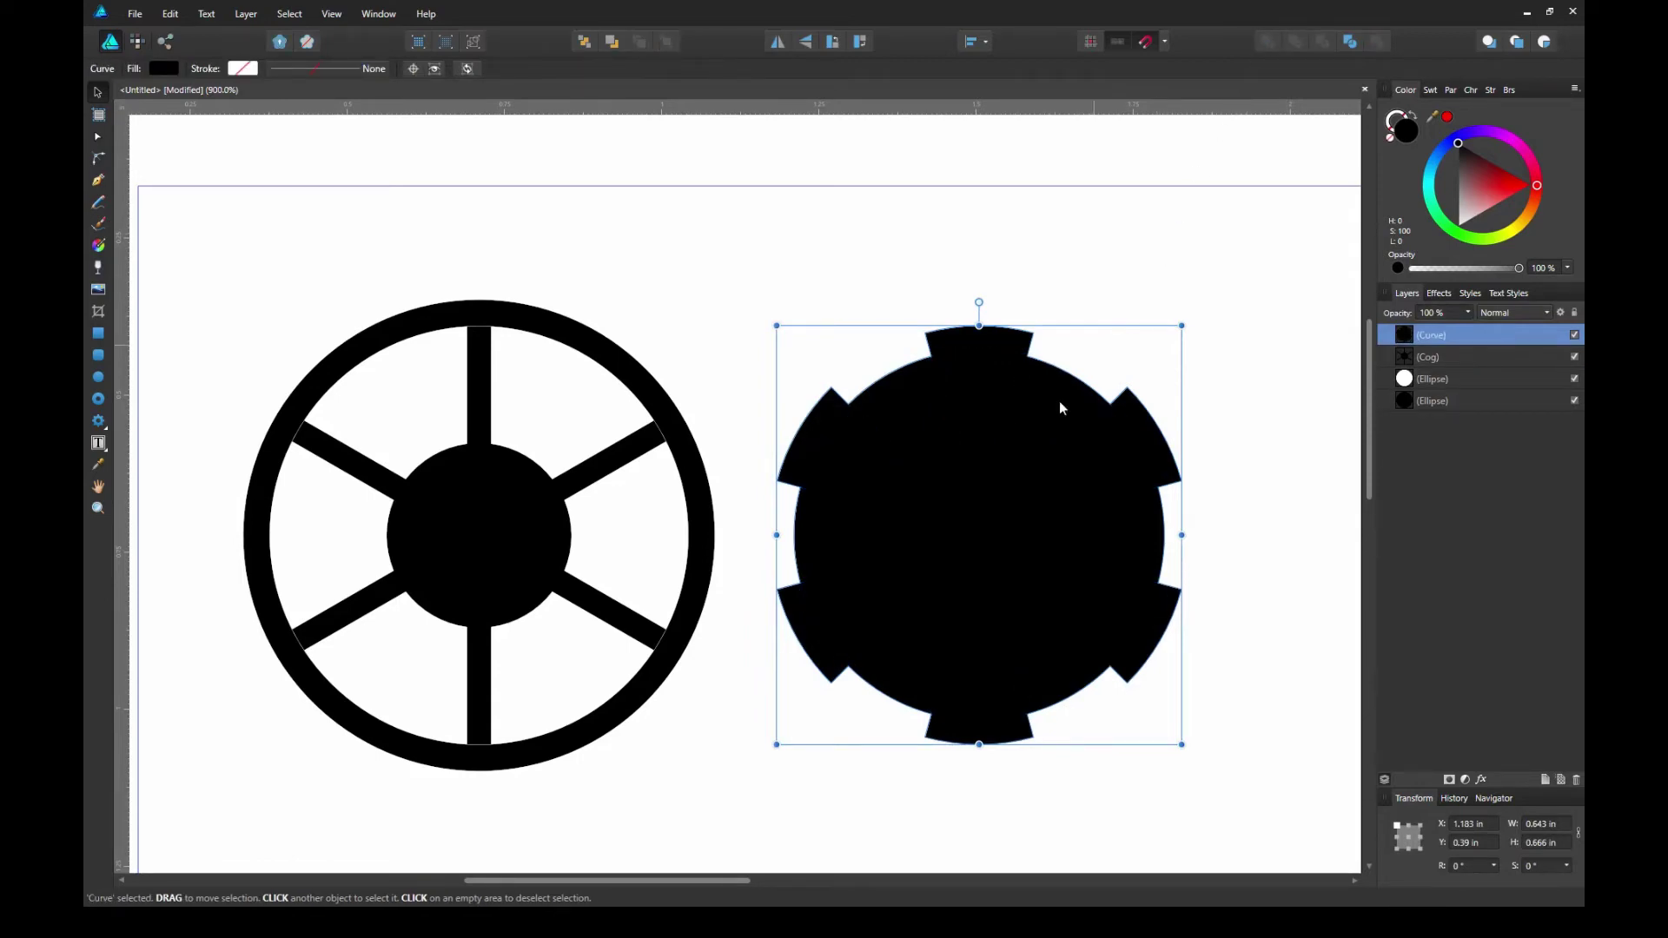
Move the merged shape onto the wheel, shrink it to about 0.59 × 0.61 in, and centre it inside the ring
drag(1025, 492, 528, 491)
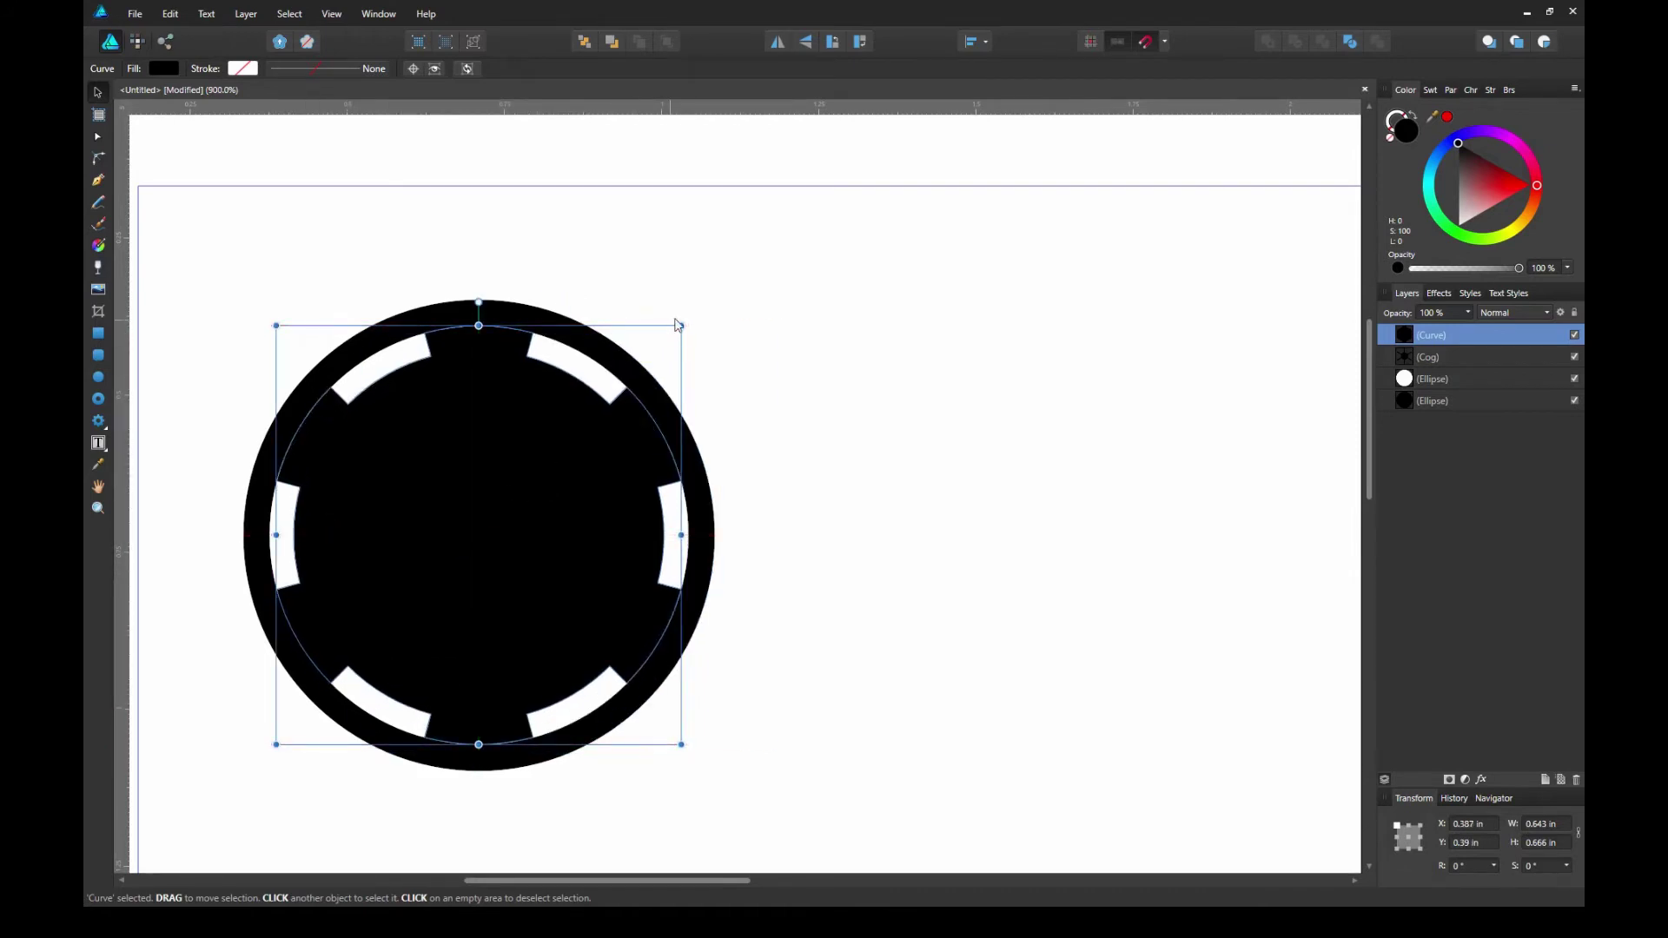
drag(680, 325, 650, 360)
mouse_move(476, 529)
mouse_down()
mouse_move(509, 521)
mouse_move(494, 521)
mouse_up()
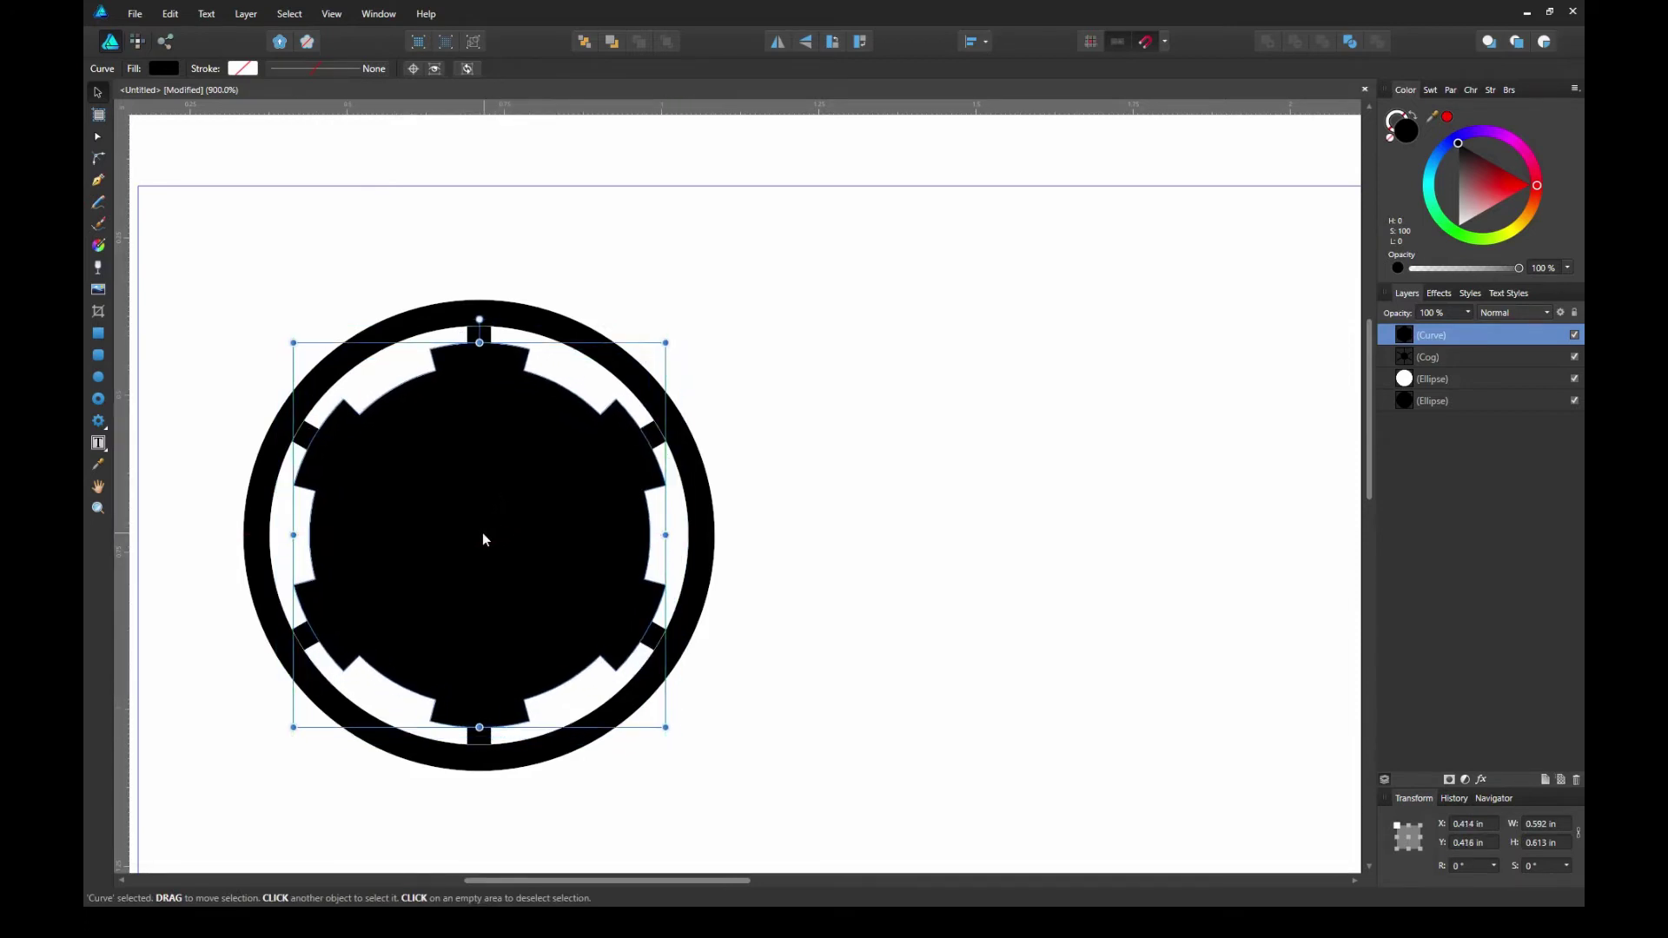
click(841, 443)
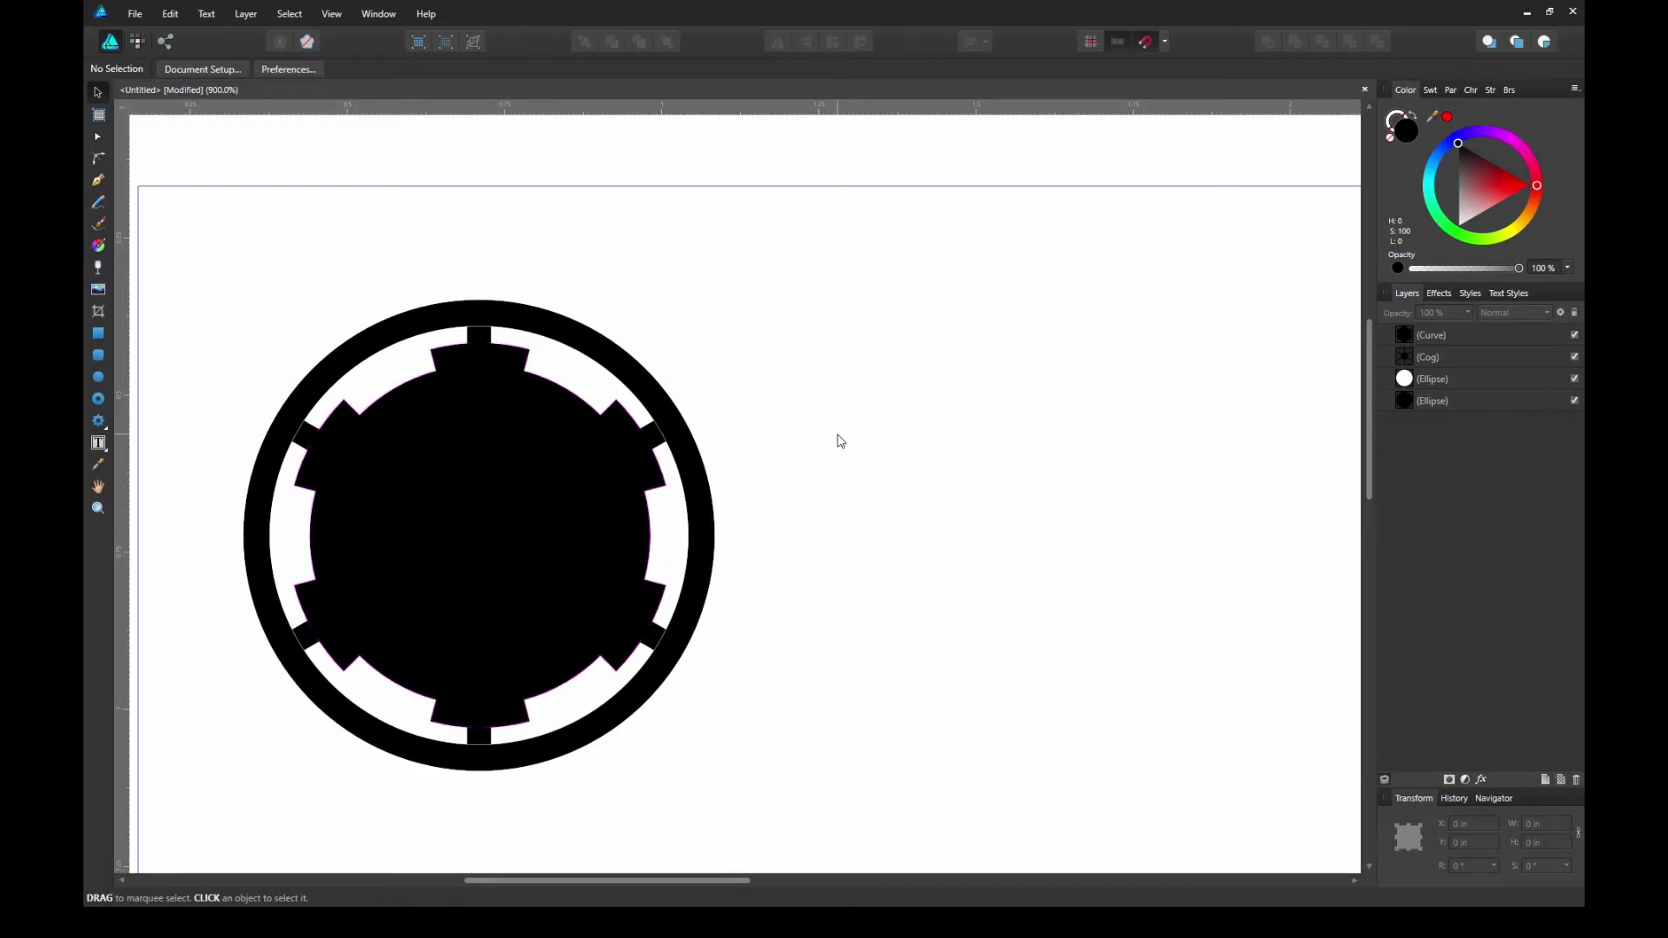
Draw another black cog about 0.48 in wide to the right of the wheel and give it 6 teeth
click(98, 422)
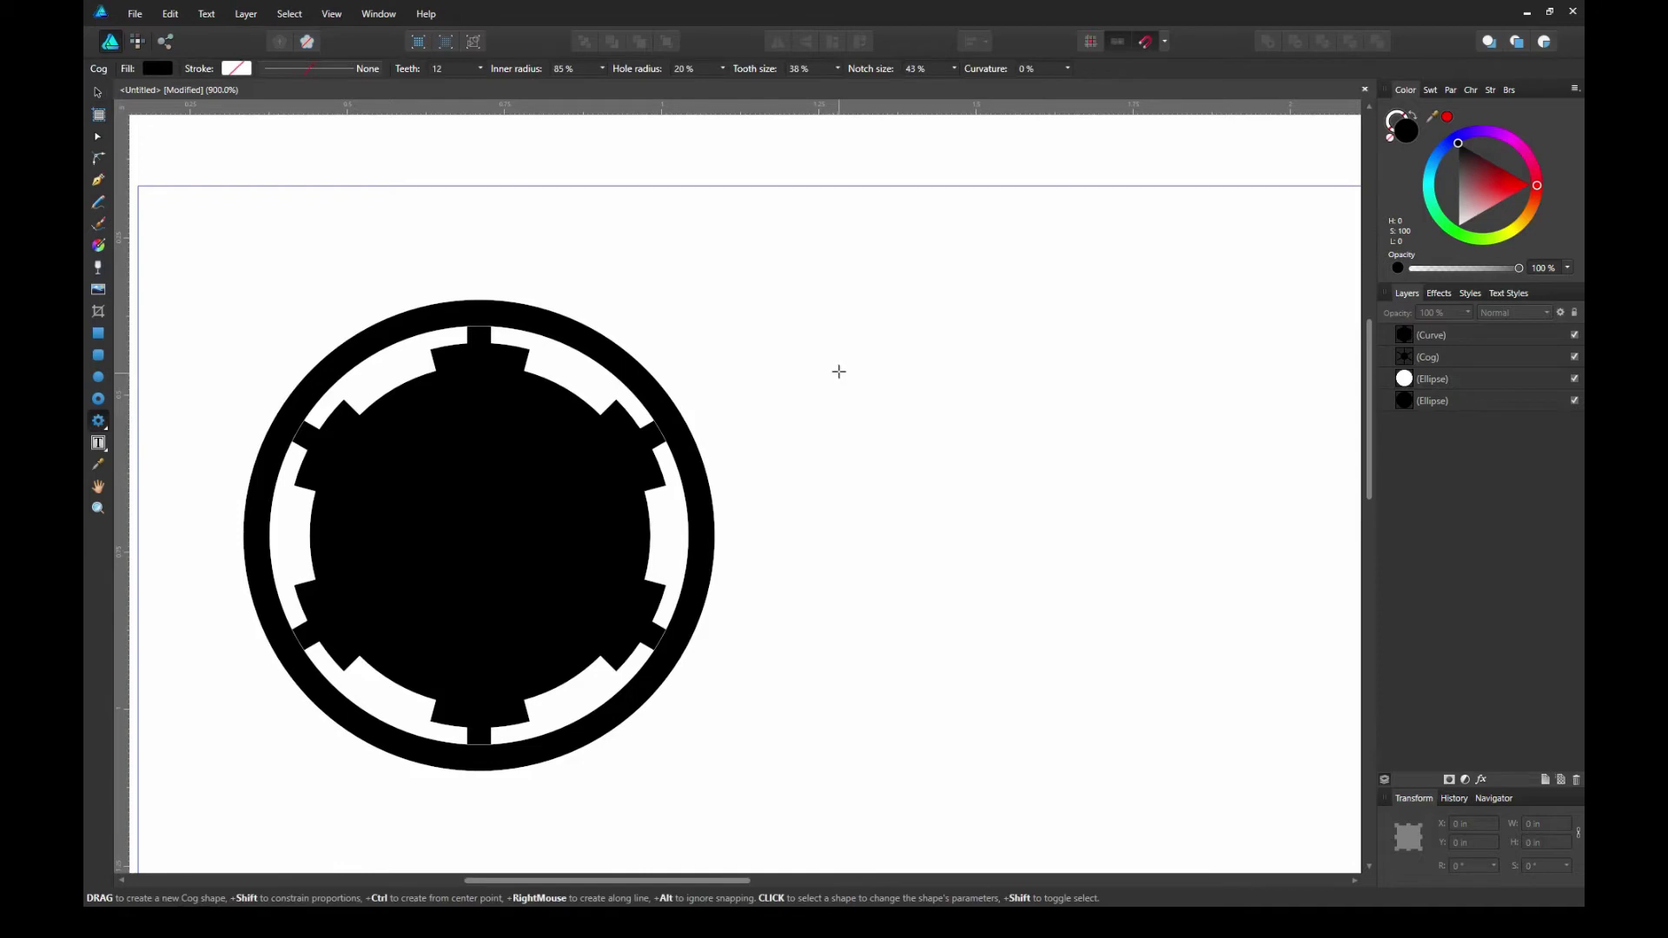
drag(793, 341, 1143, 647)
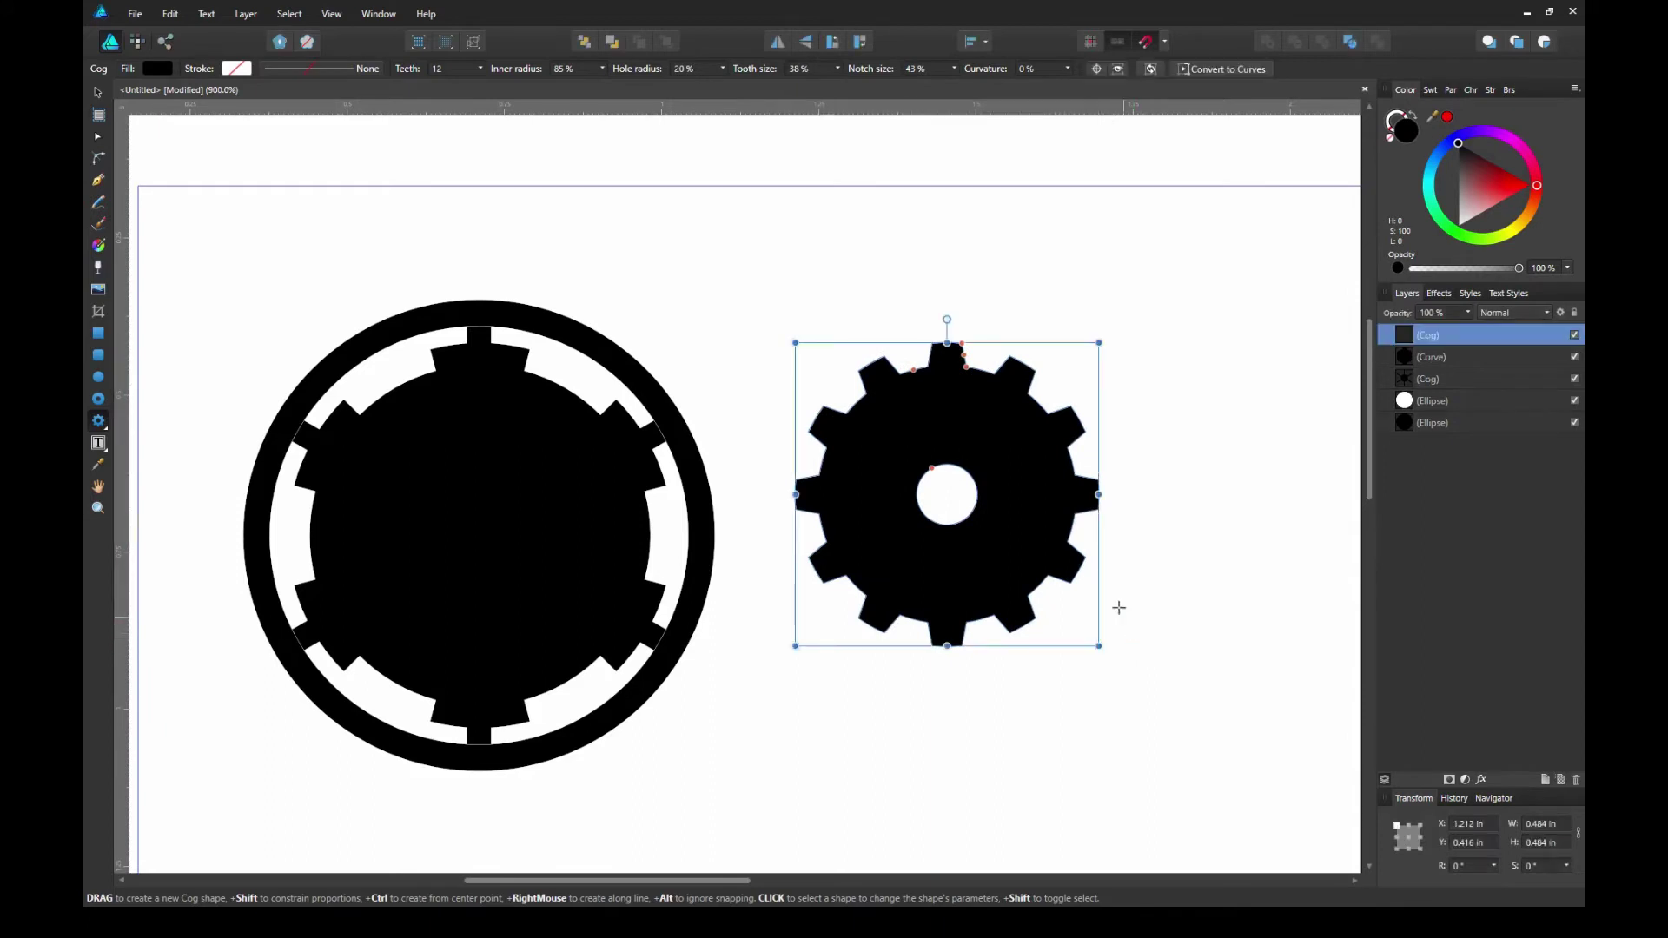
click(446, 69)
text(6)
key(Return)
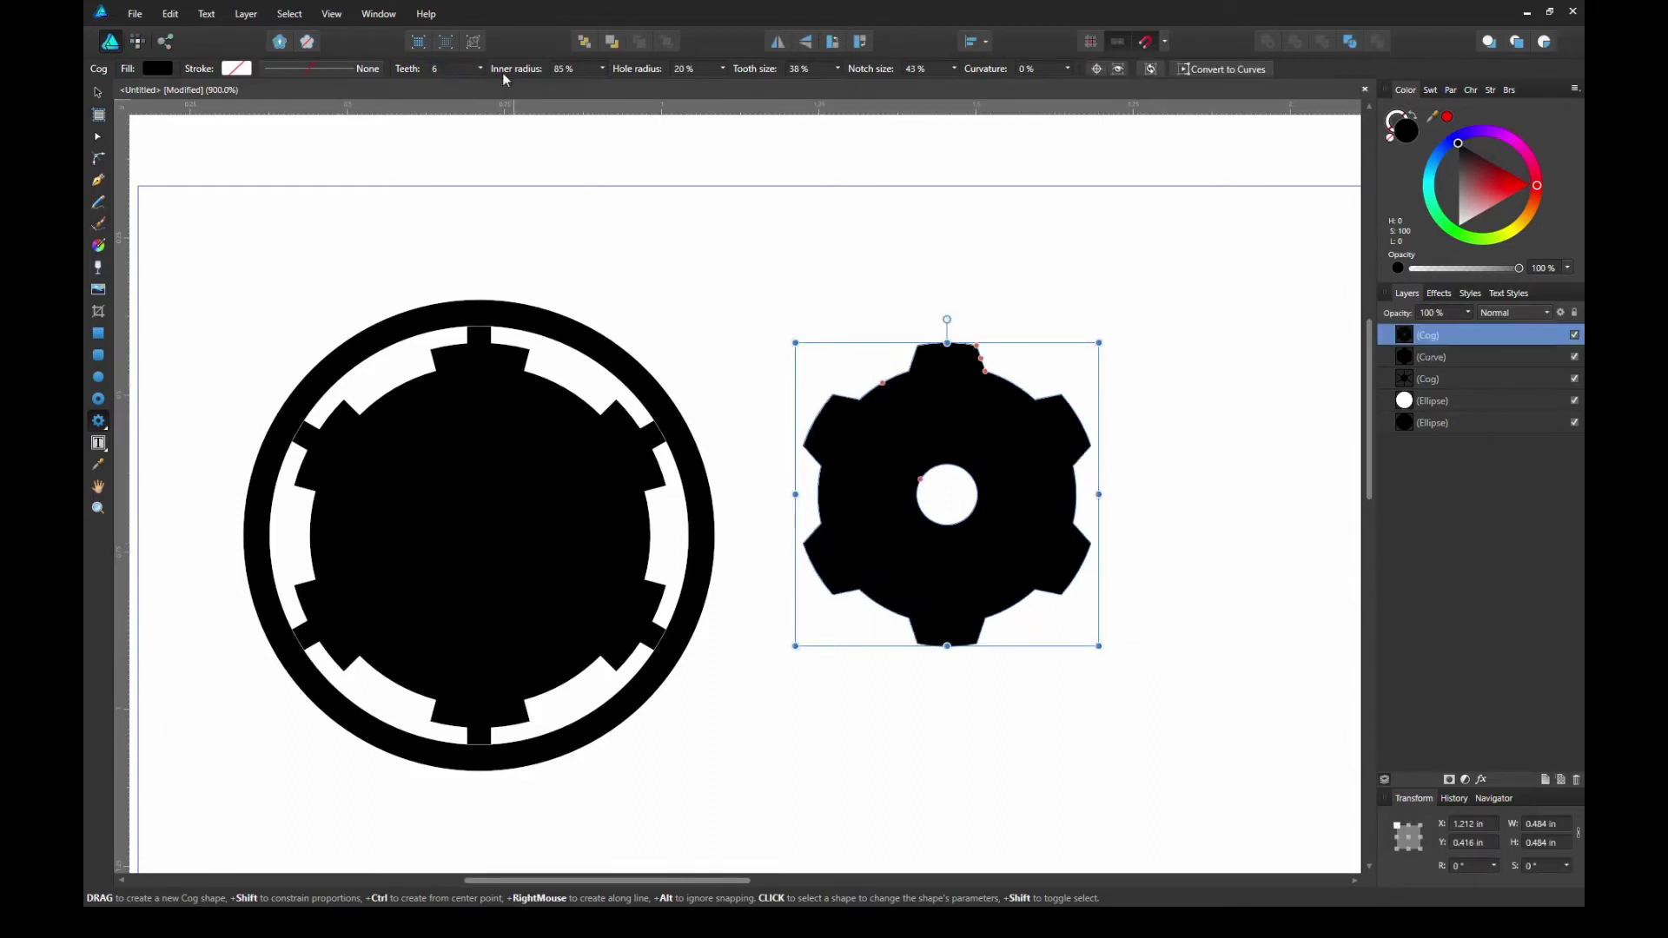
Reshape the new cog into a hub with narrow spokes, using 41% inner radius, 0% hole radius and 63% notch size
key(v)
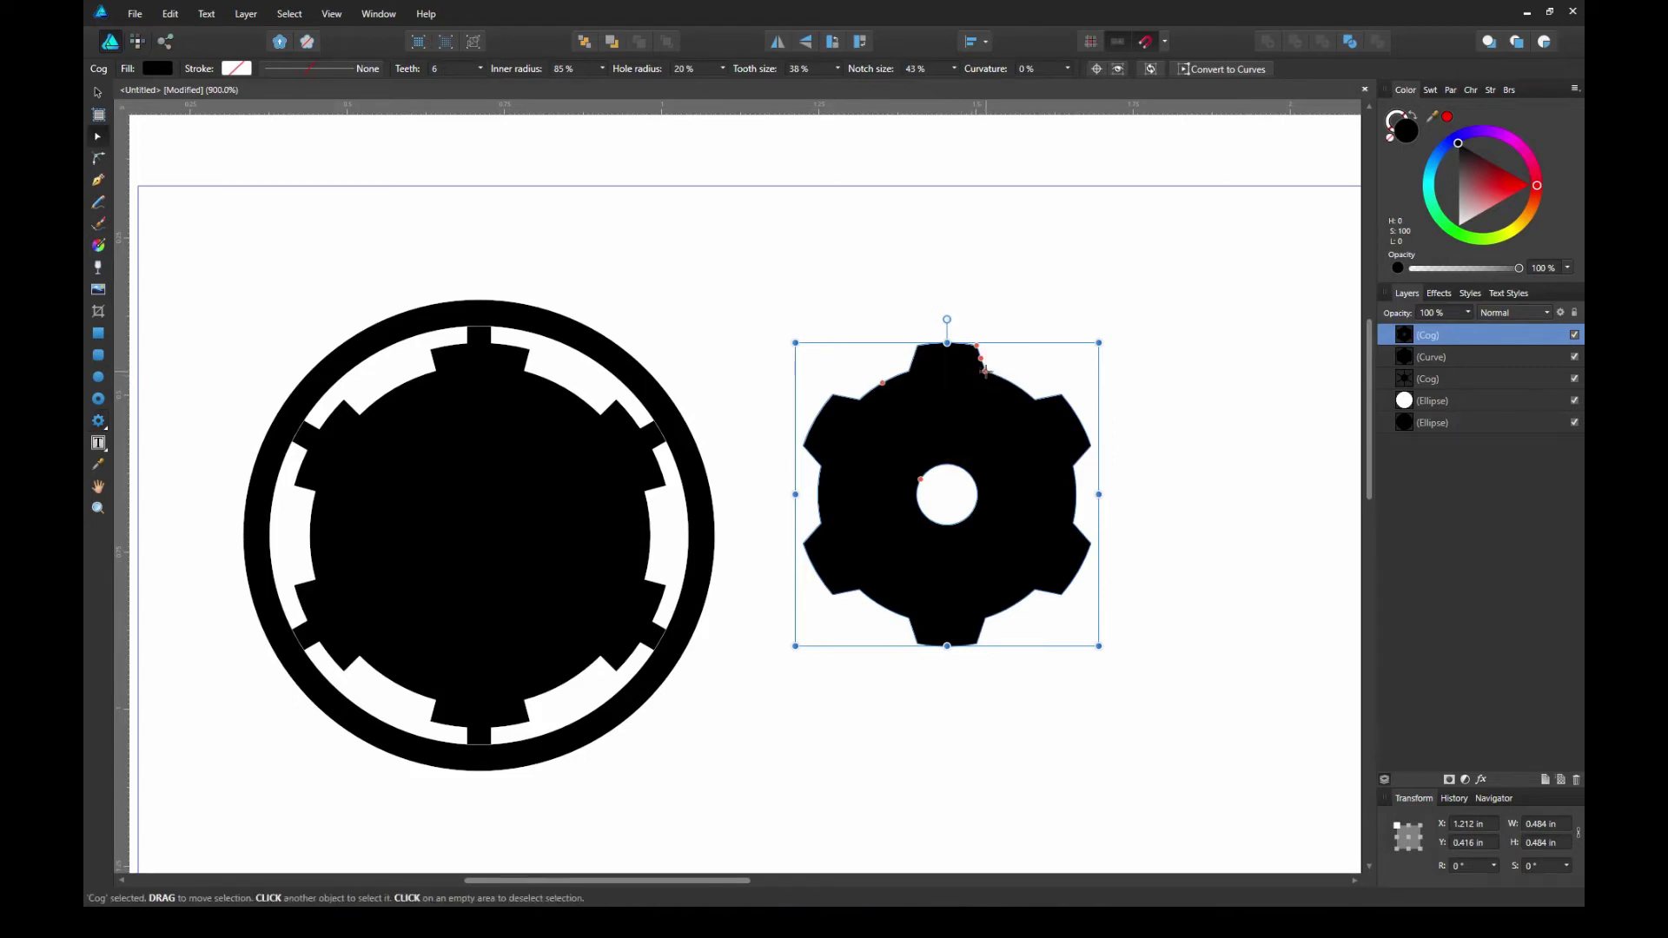
drag(986, 371, 916, 439)
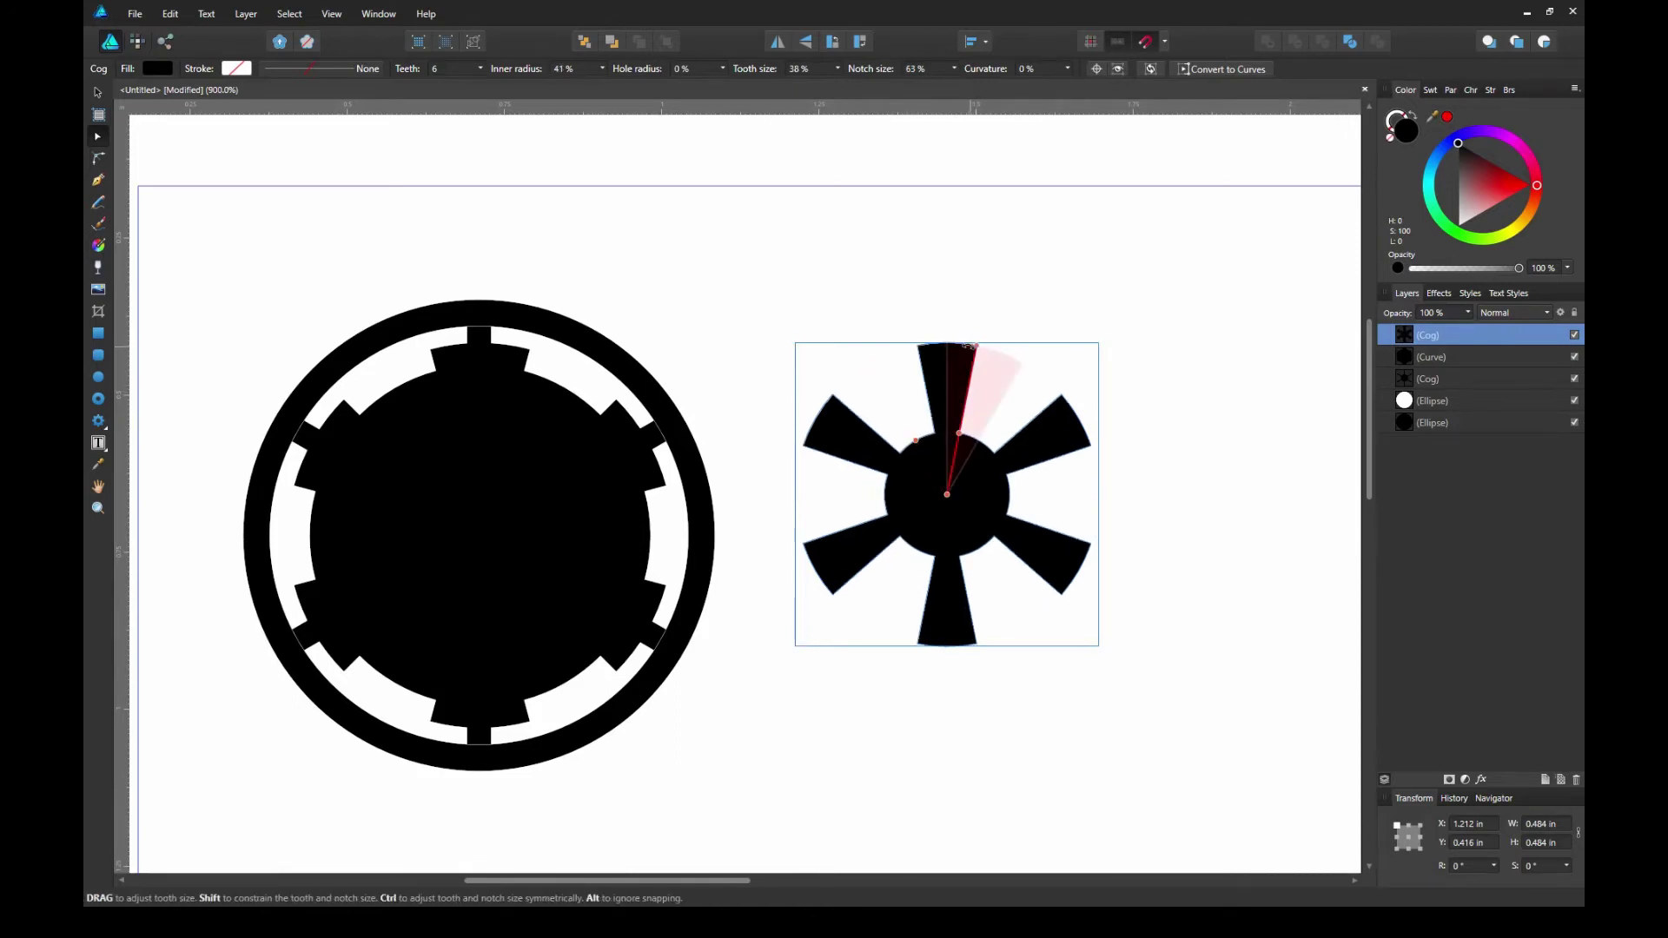
drag(971, 345, 951, 338)
Place the new cog over the wheel's centre, fill it white, and enlarge it so its spokes nearly reach the black disc's edge
key(v)
drag(1061, 558, 592, 599)
drag(1474, 171, 1458, 227)
drag(603, 411, 650, 372)
click(828, 342)
Group all the wheel's shapes and position the finished emblem in the left part of the page
drag(179, 212, 573, 534)
right_click(330, 521)
click(451, 594)
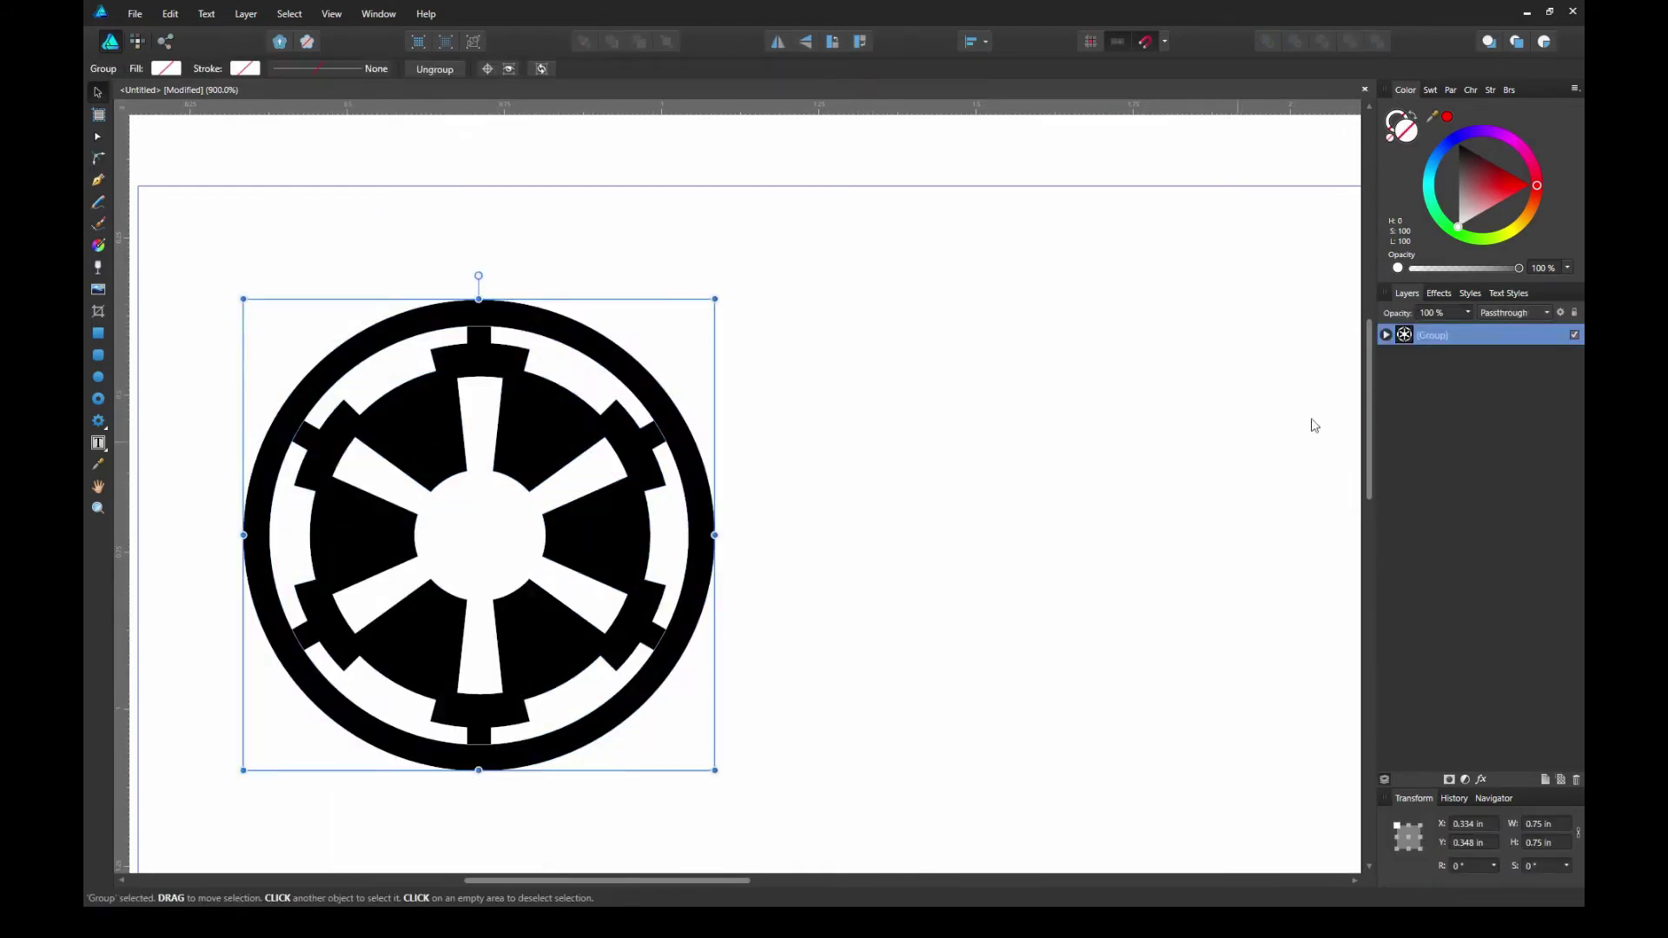
key(ctrl+0)
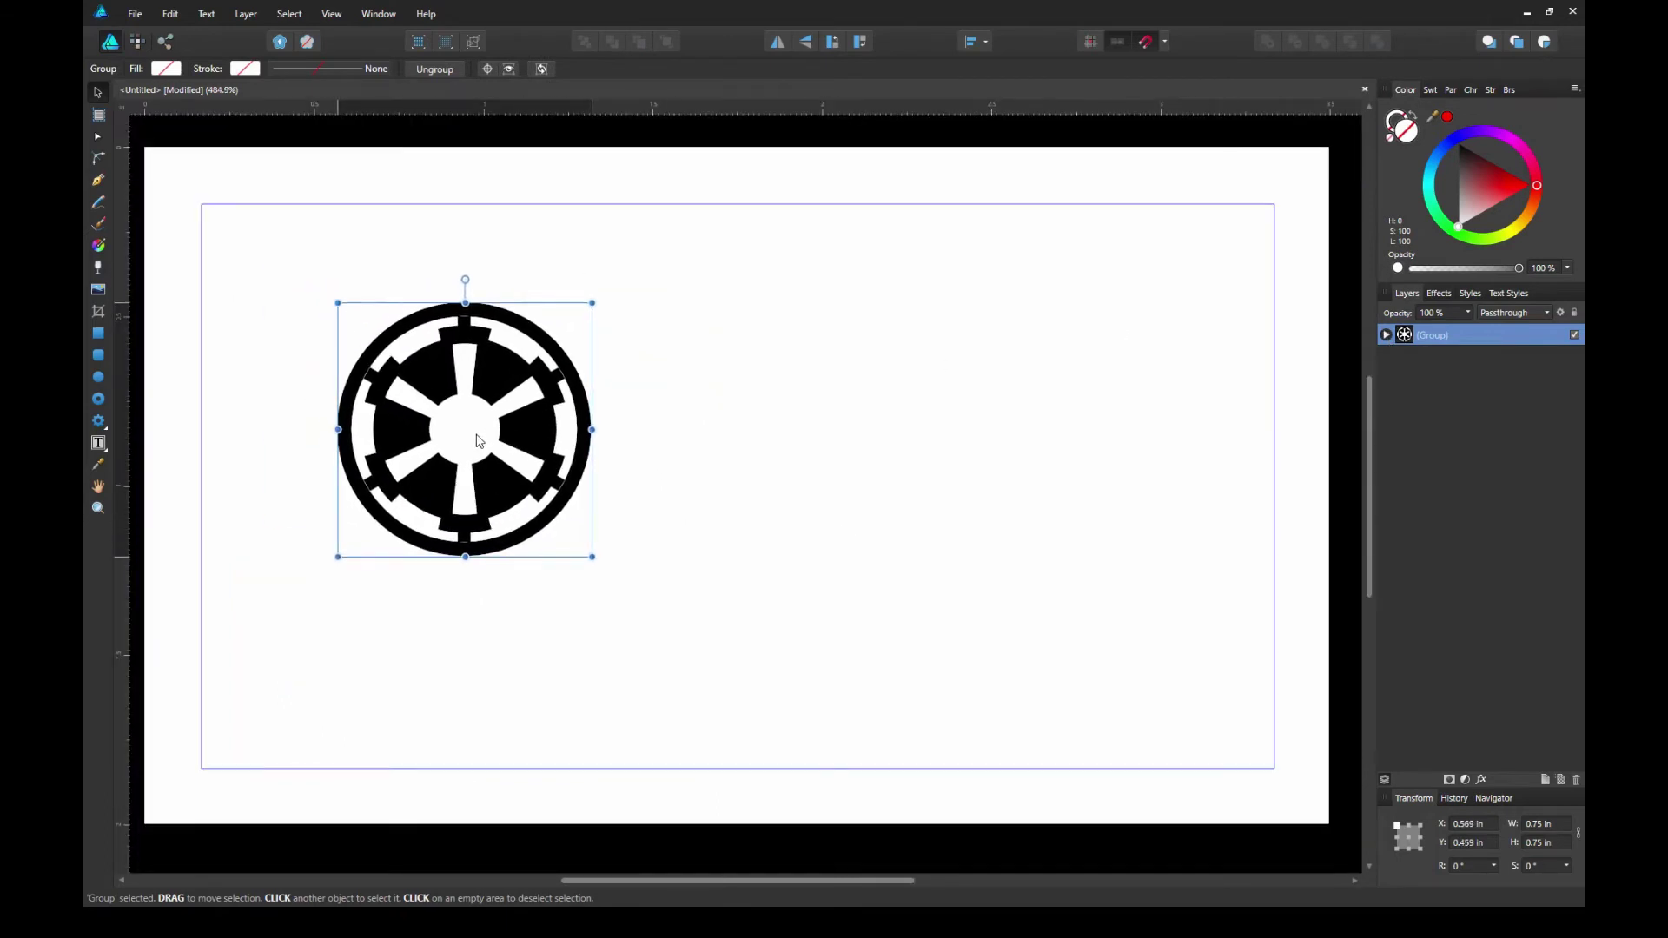
drag(477, 441, 463, 439)
click(681, 416)
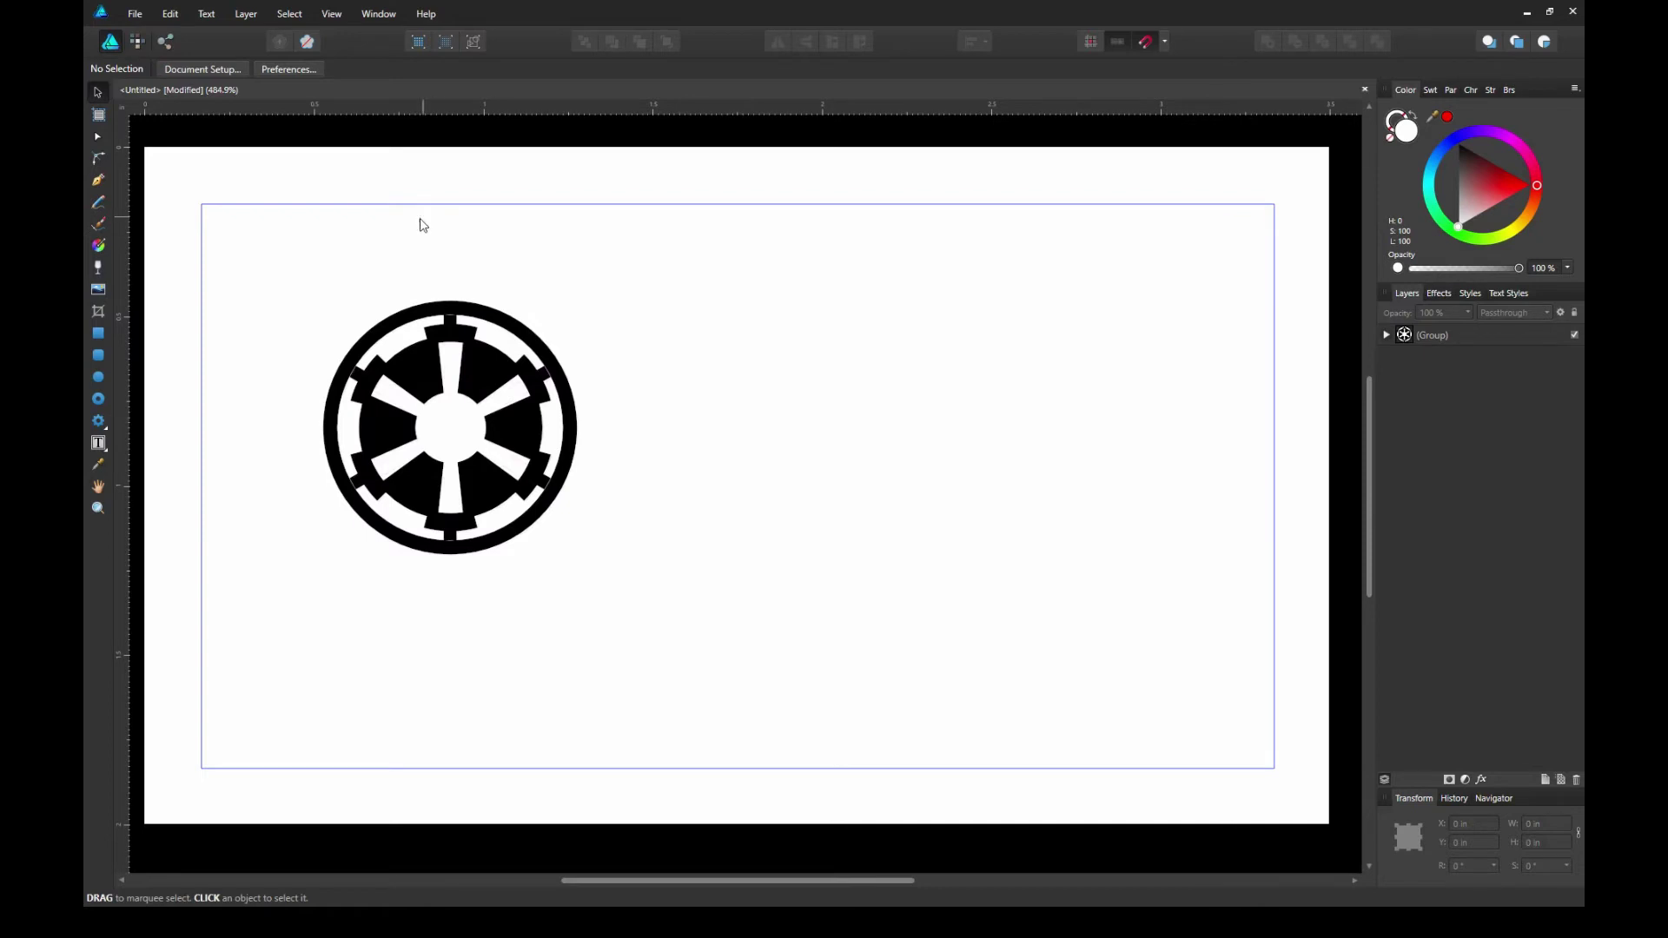
Create a text frame about 1.56 × 0.37 in below the emblem and set its font to American Captain Eternal
click(99, 444)
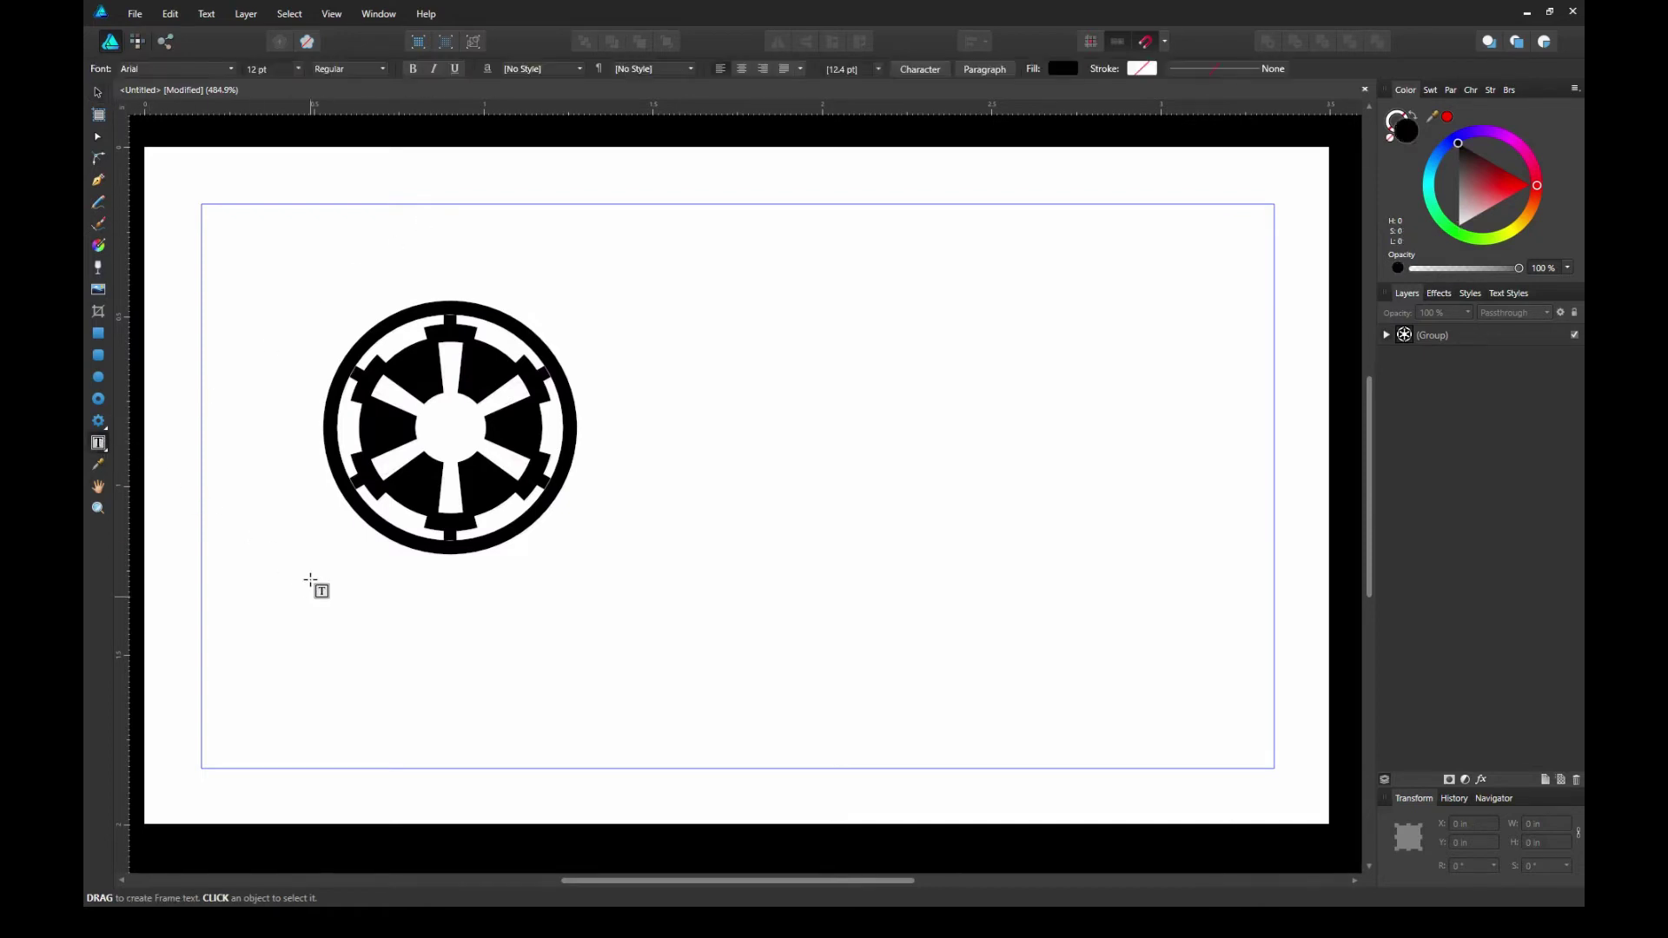
drag(202, 556, 731, 680)
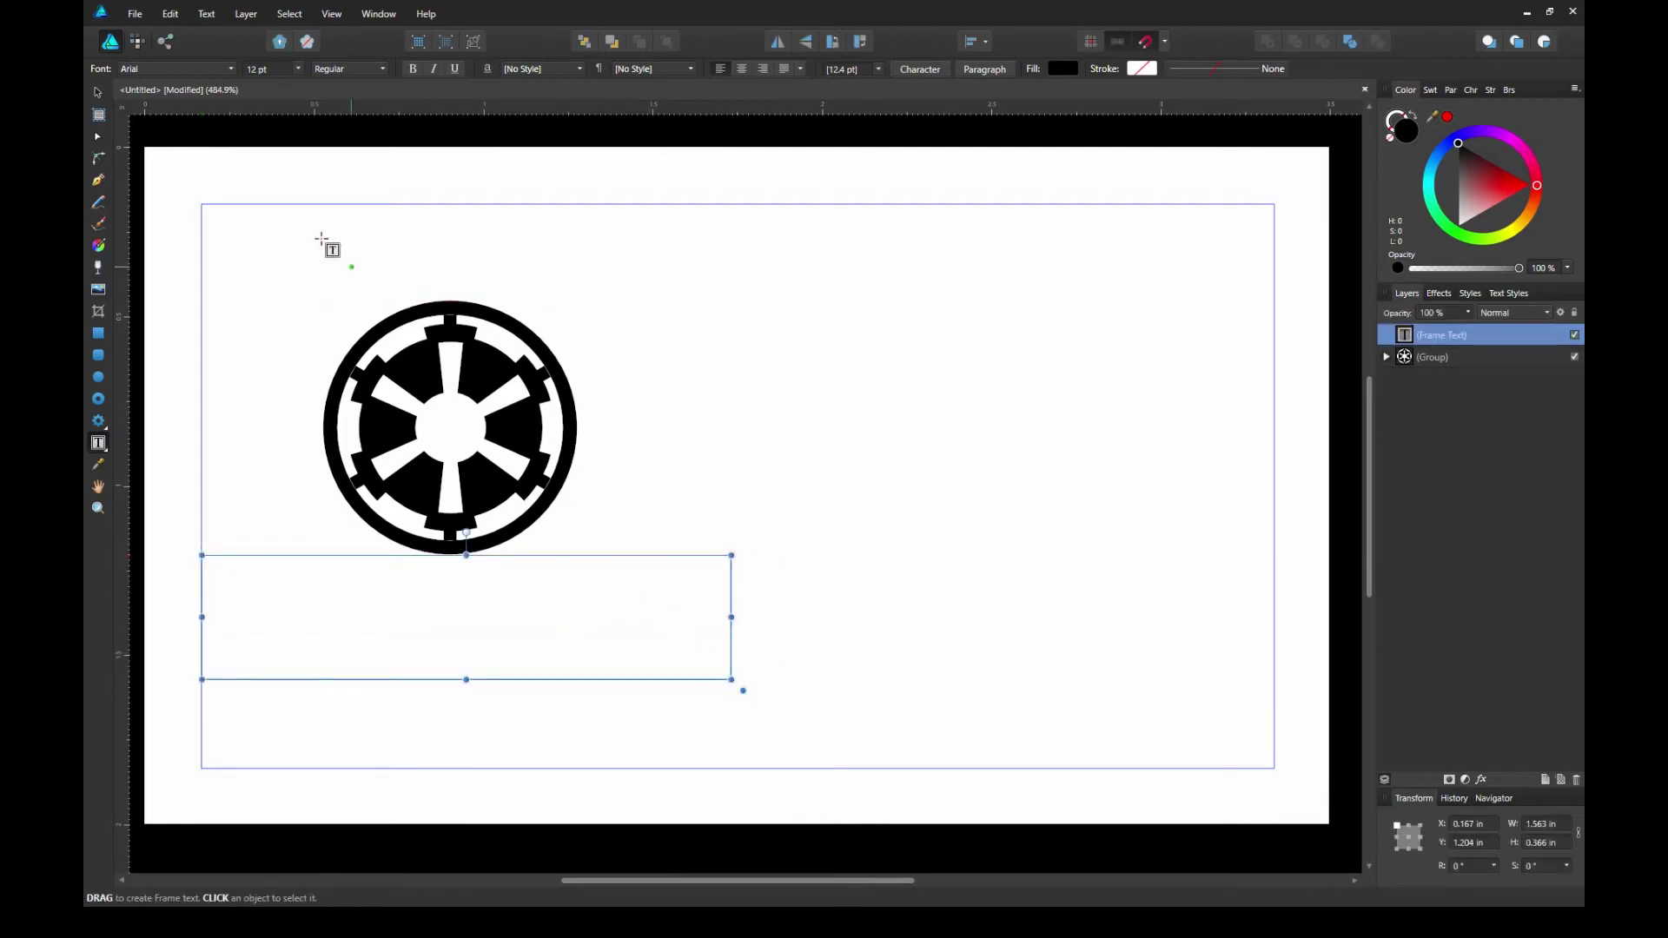
click(235, 73)
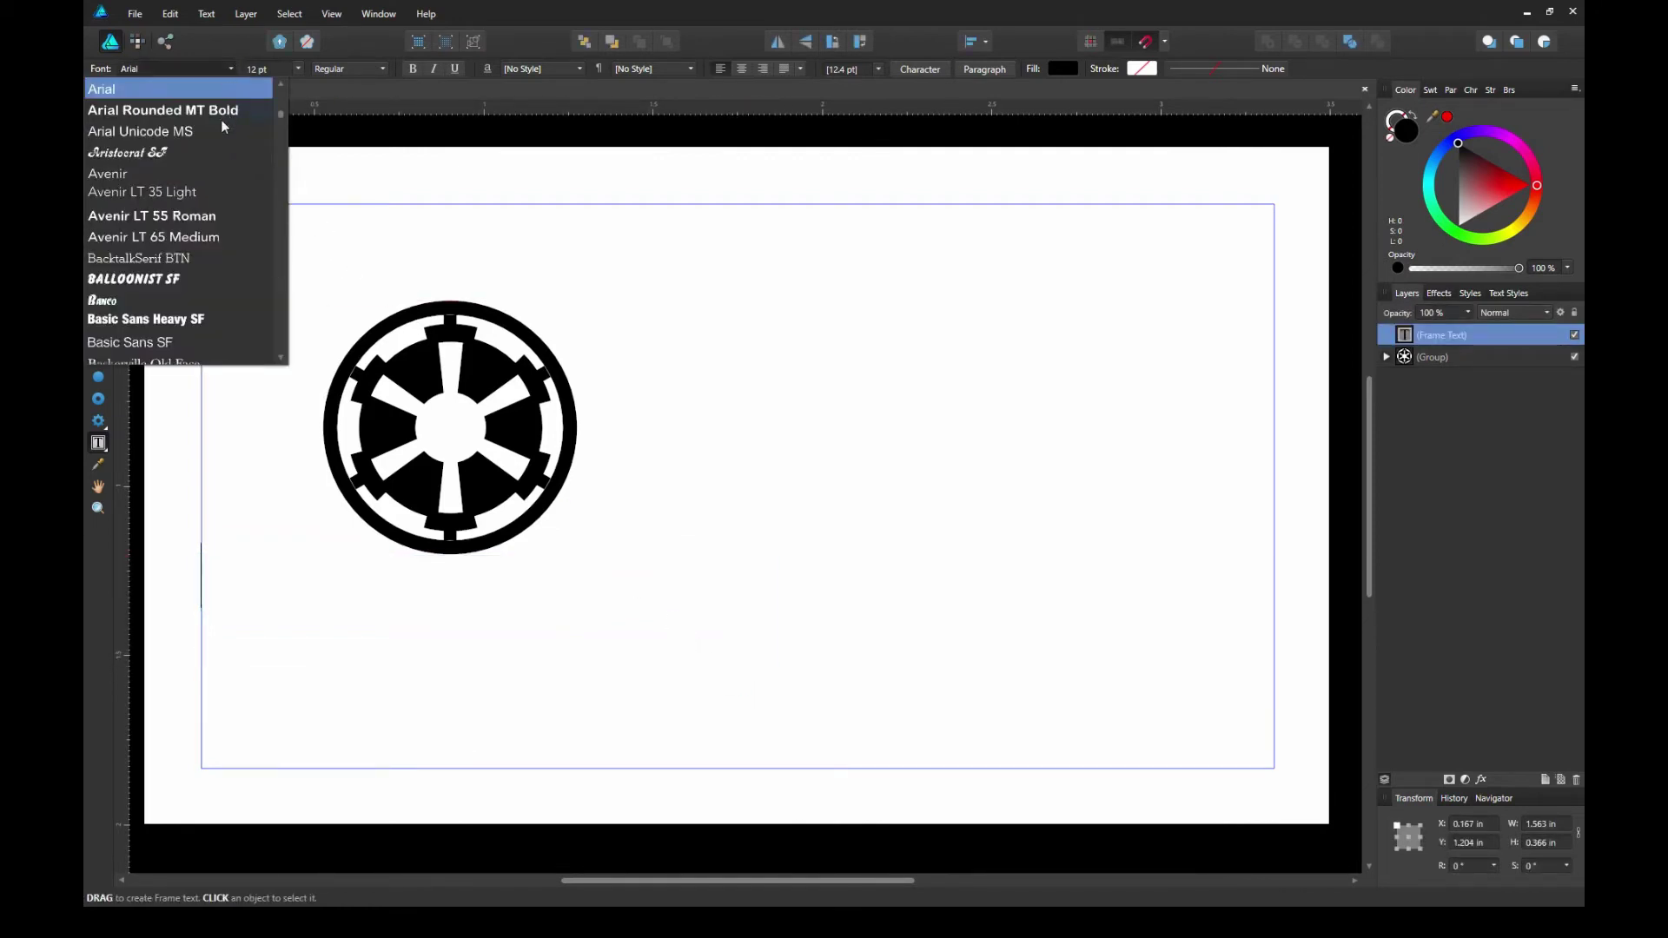
scroll(191, 193, down, 7)
scroll(182, 205, down, 8)
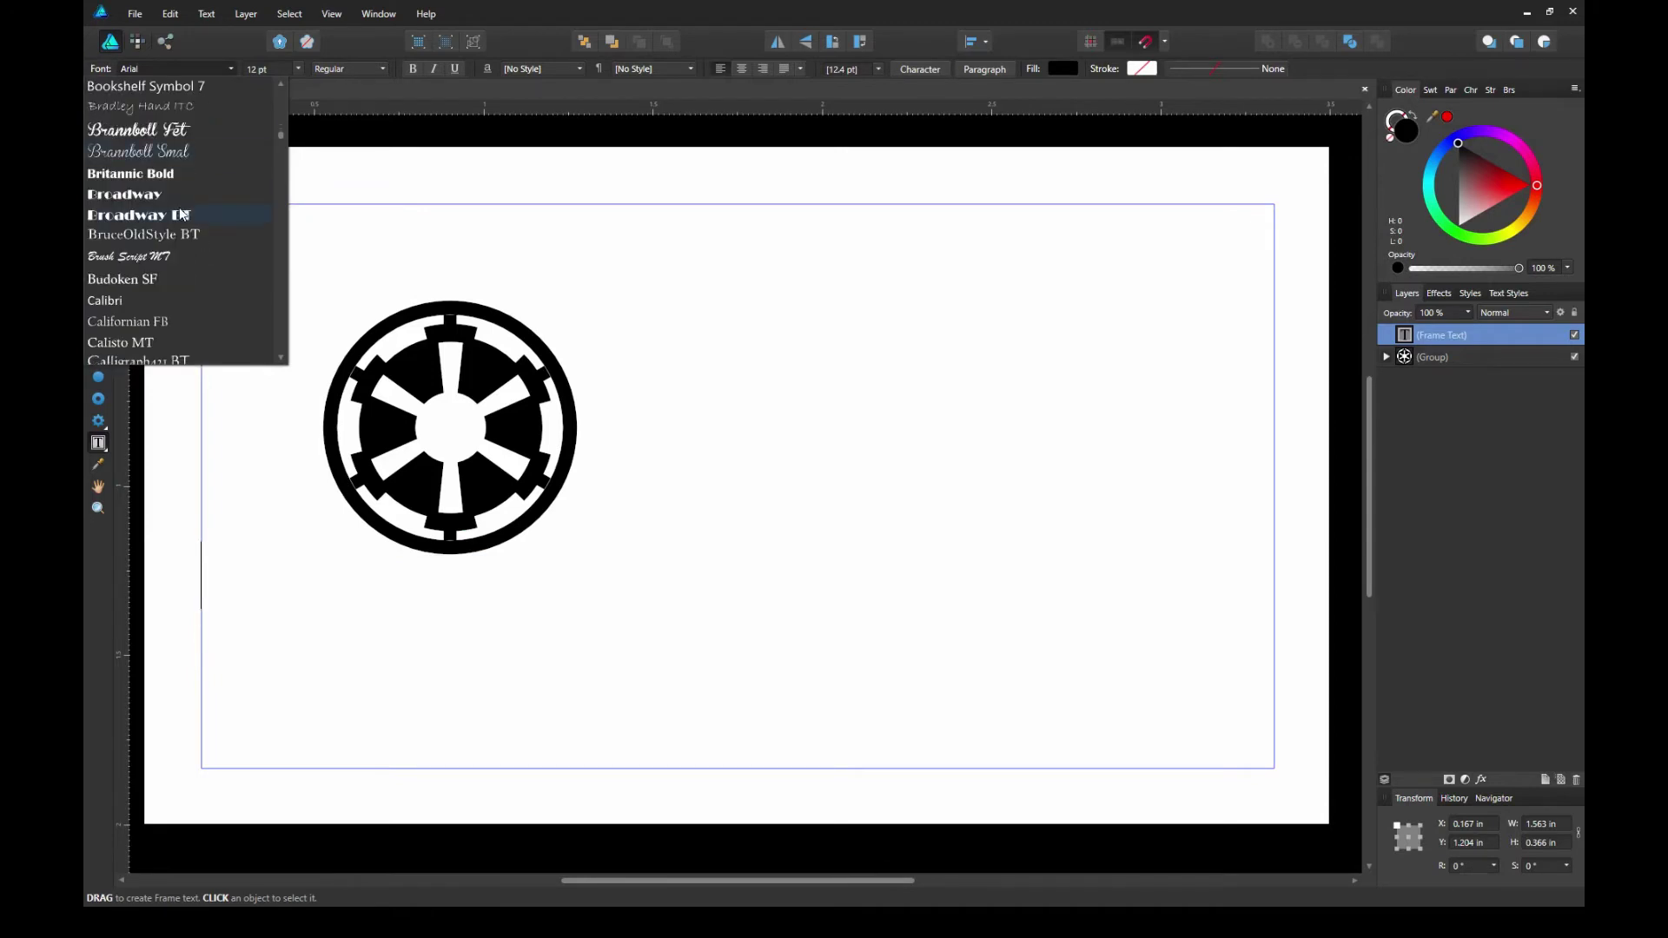
scroll(215, 191, down, 12)
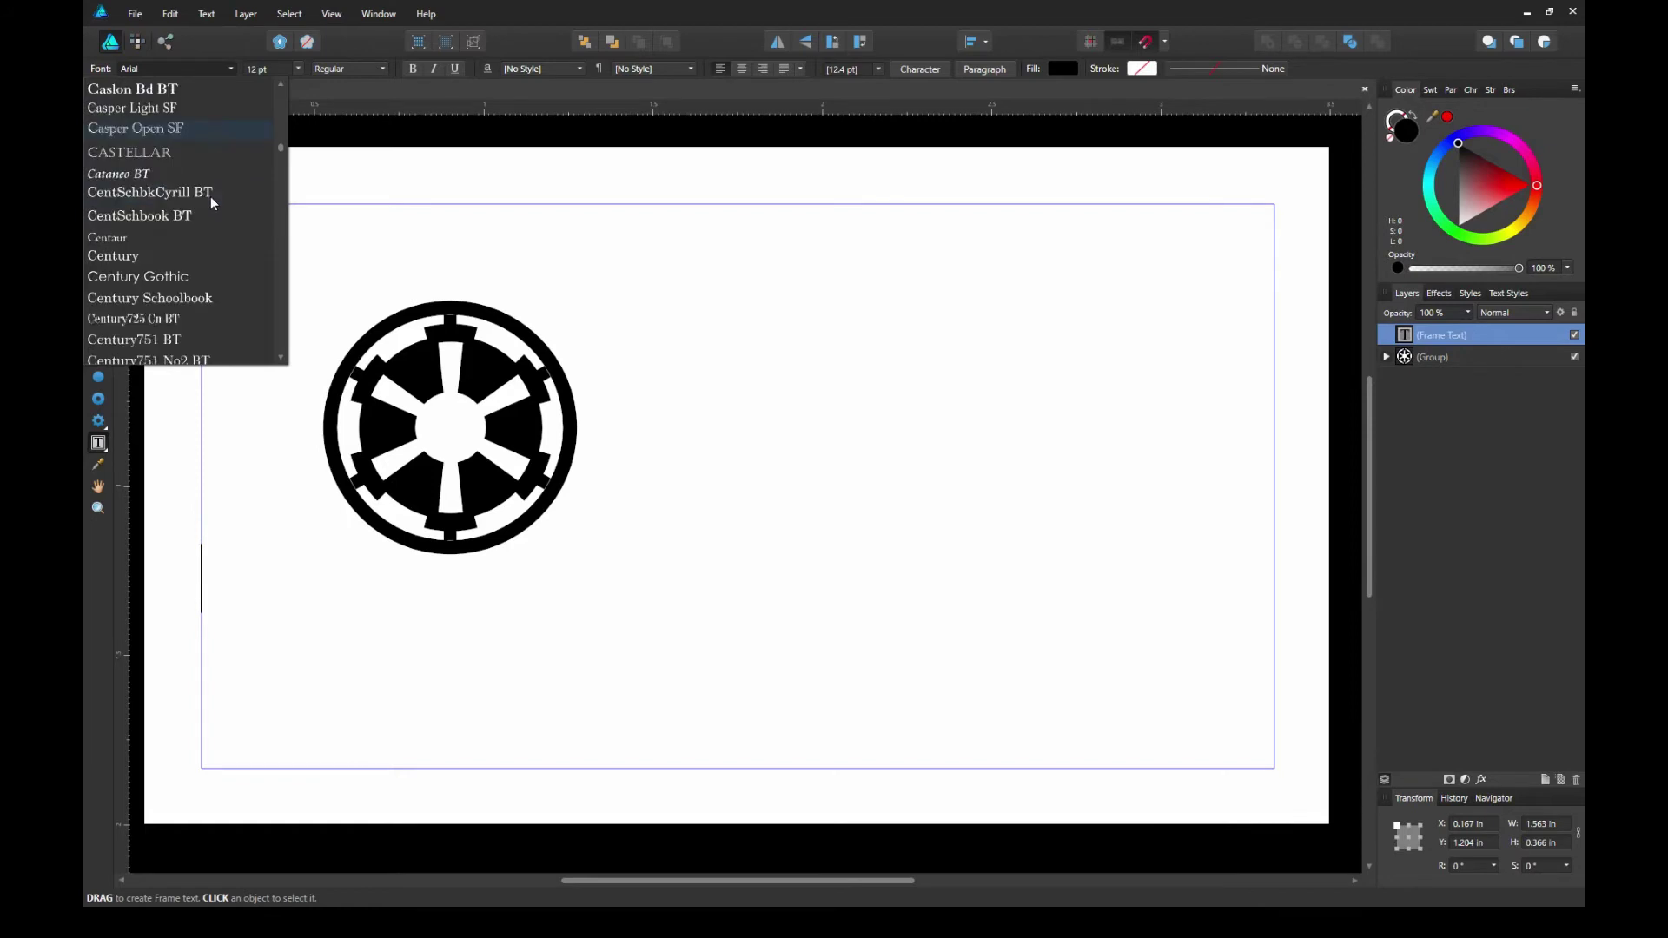
scroll(210, 180, down, 1)
scroll(210, 174, up, 3)
scroll(208, 171, up, 5)
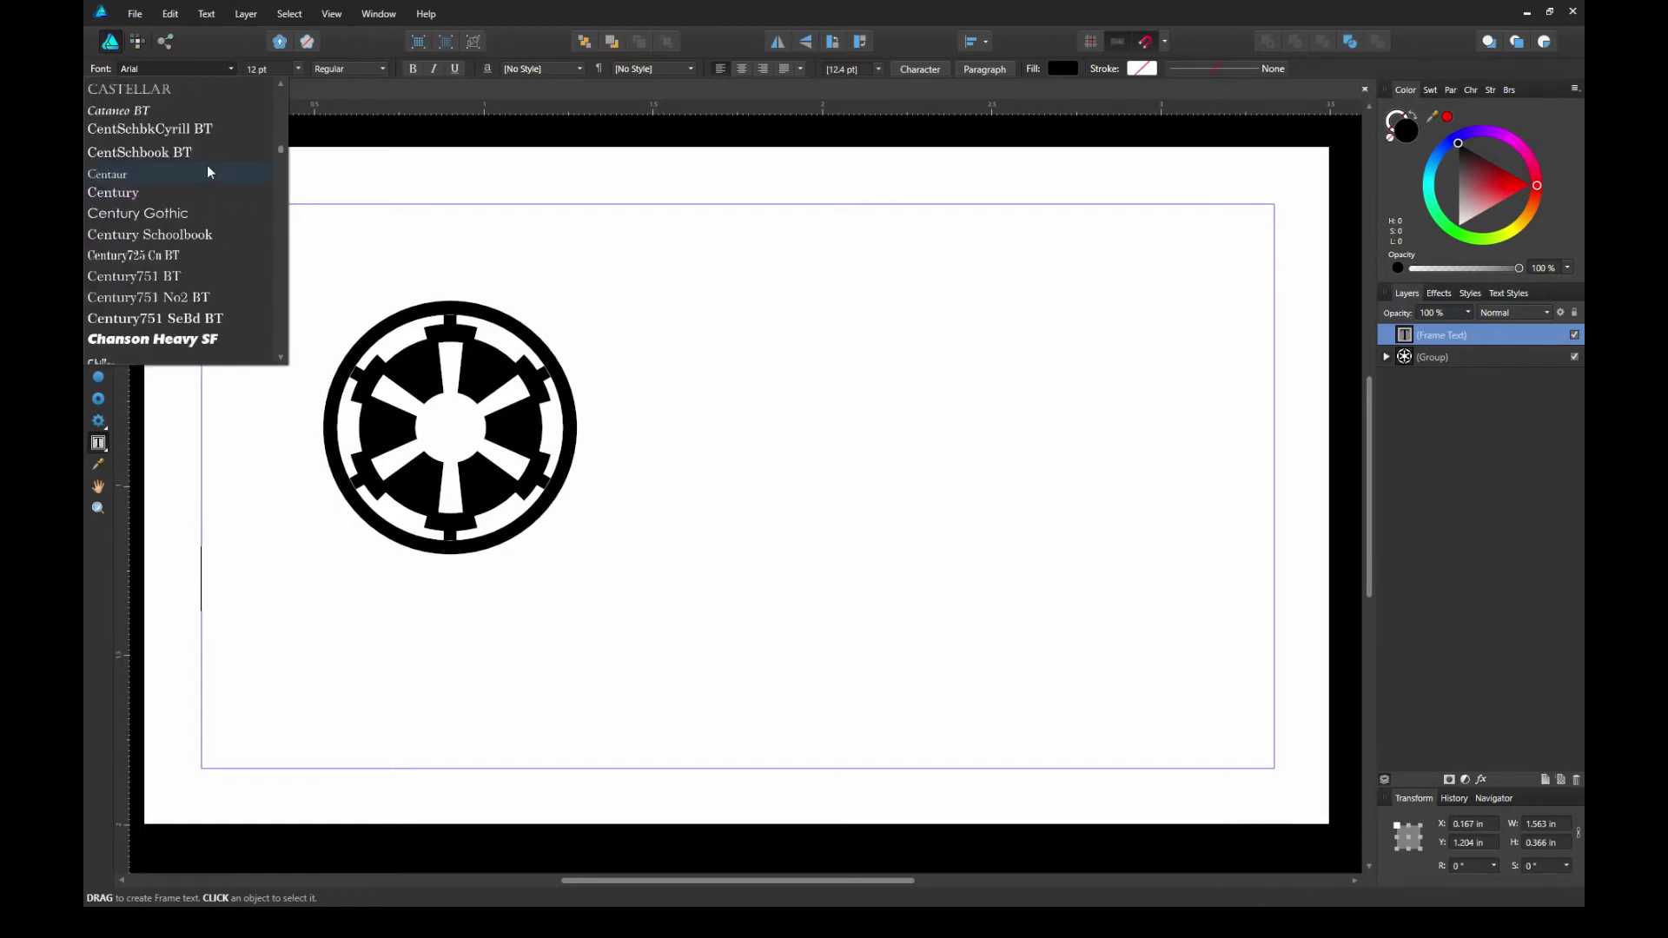
scroll(207, 171, down, 3)
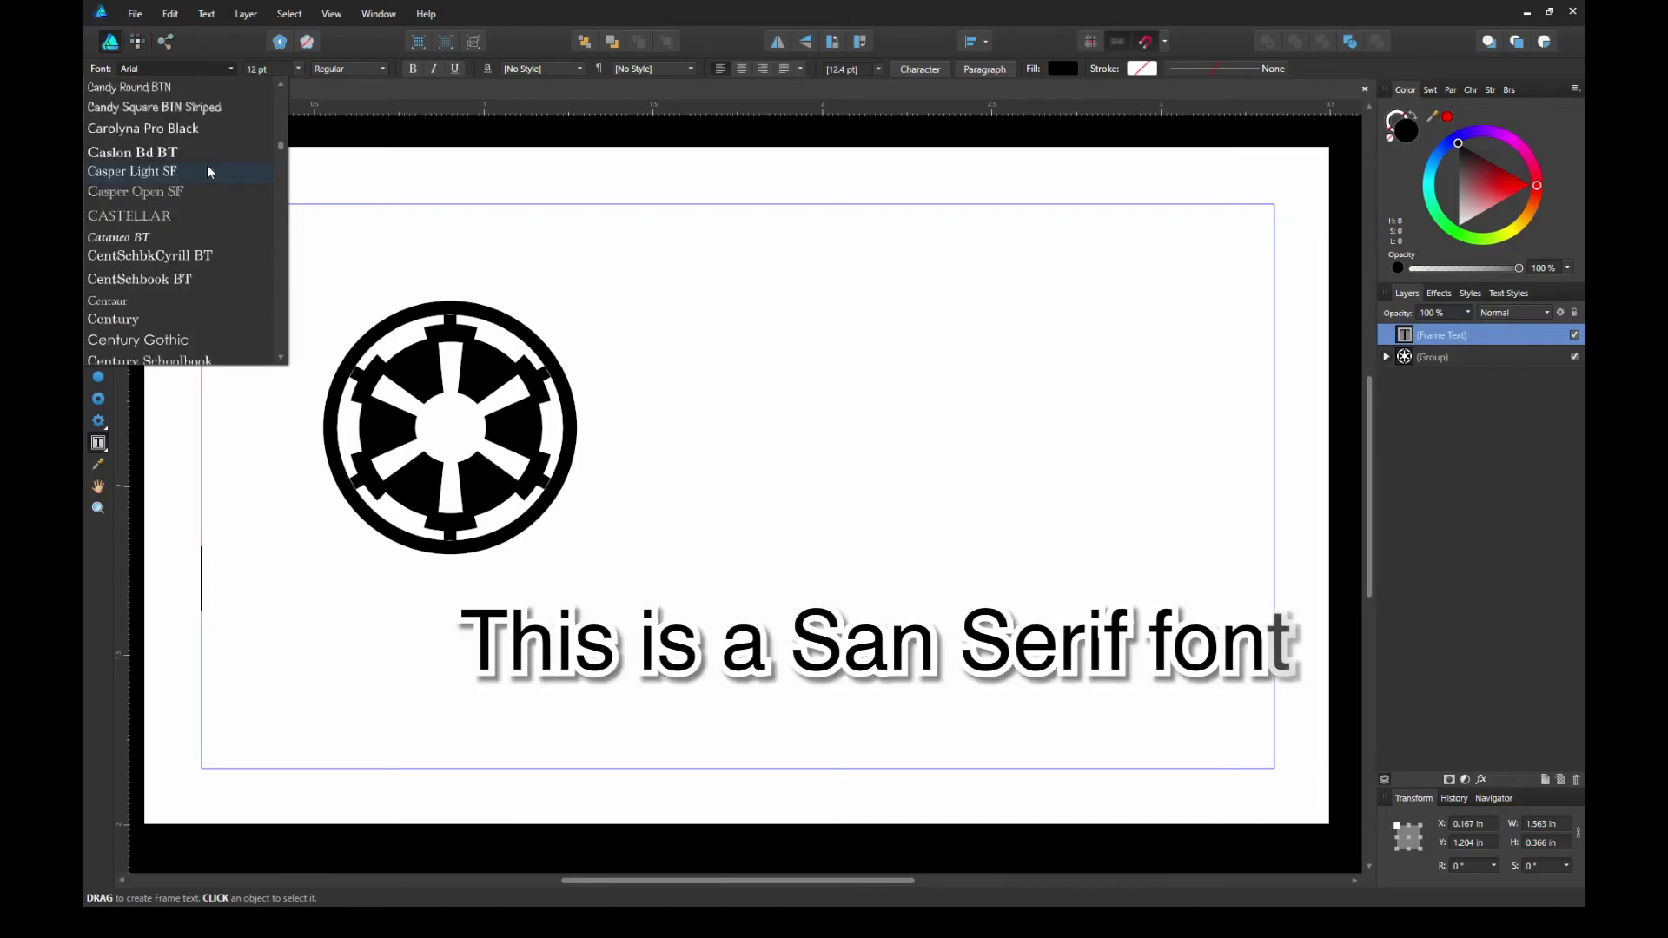
drag(279, 148, 279, 95)
click(252, 129)
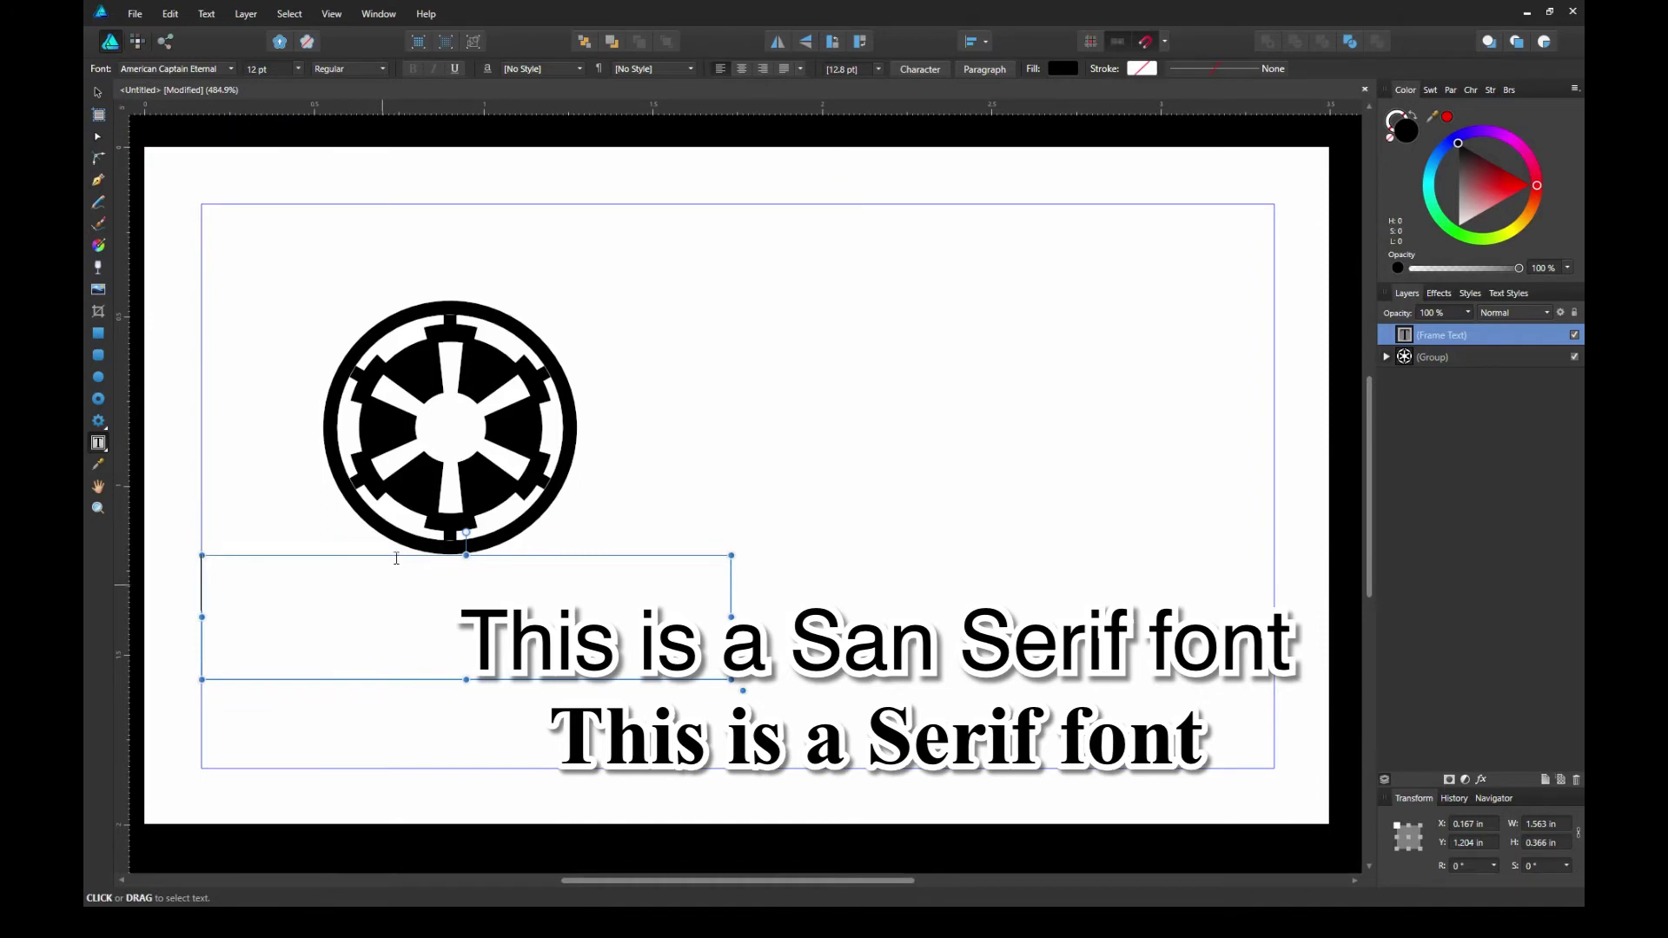
Enter IMPERIAL and EMPIRE in the frame as two lines separated by an empty line
text(d)
key(BackSpace)
text(Im)
key(BackSpace)
key(BackSpace)
text(IMPER)
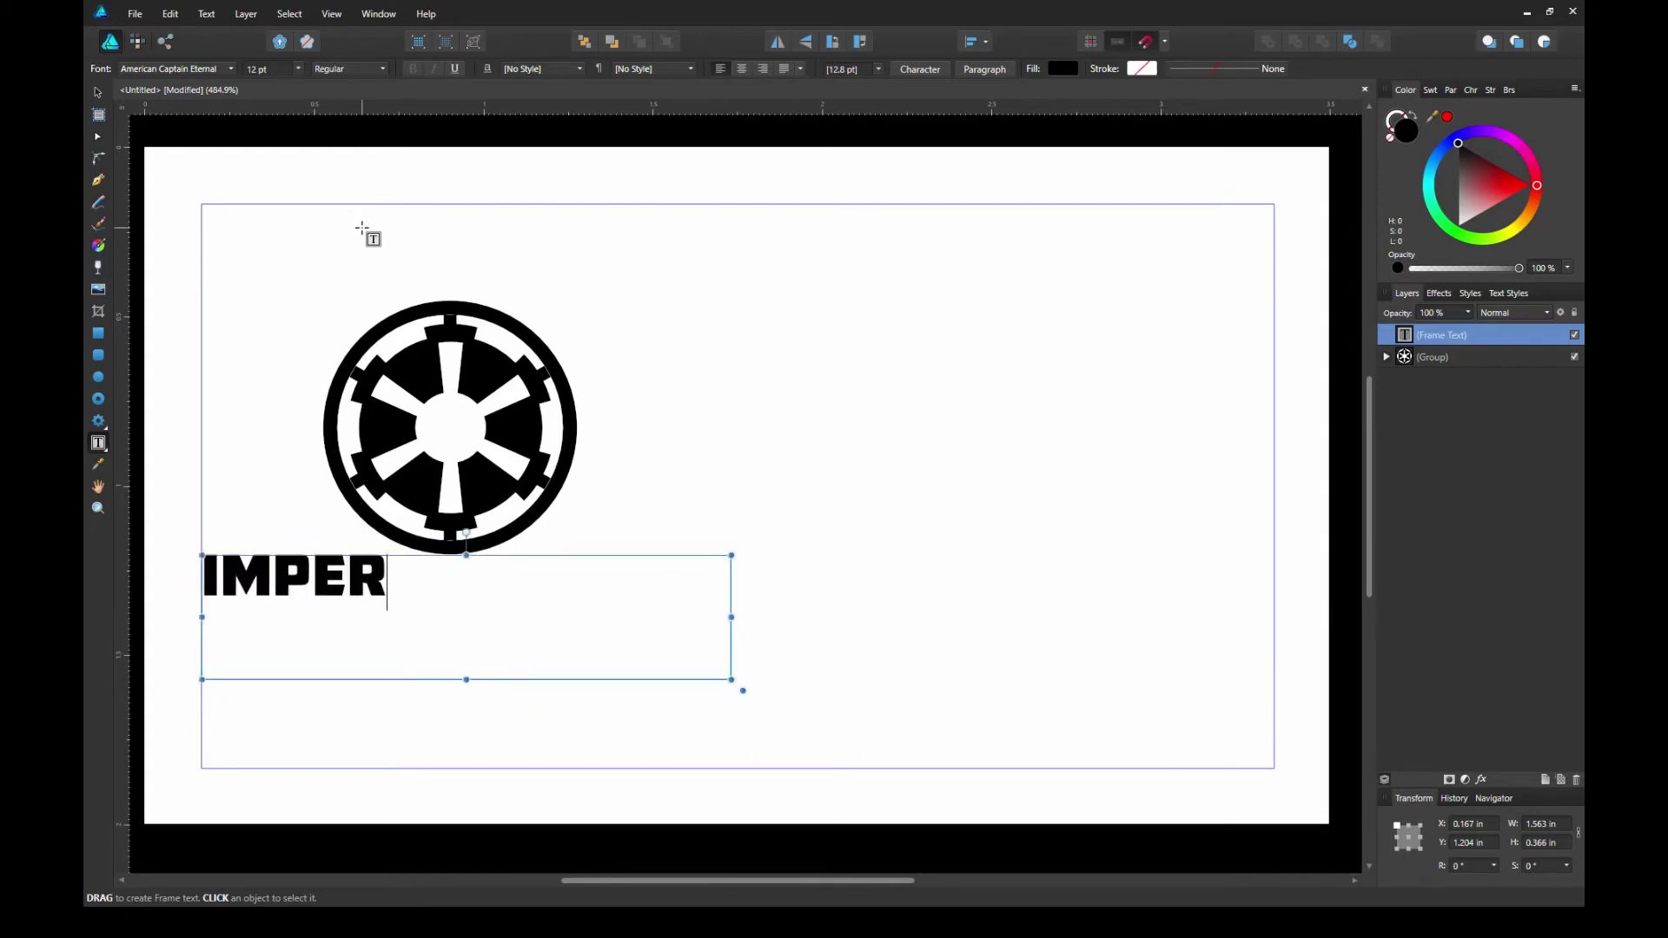
text(IAL)
key(Return)
key(Return)
text(EM)
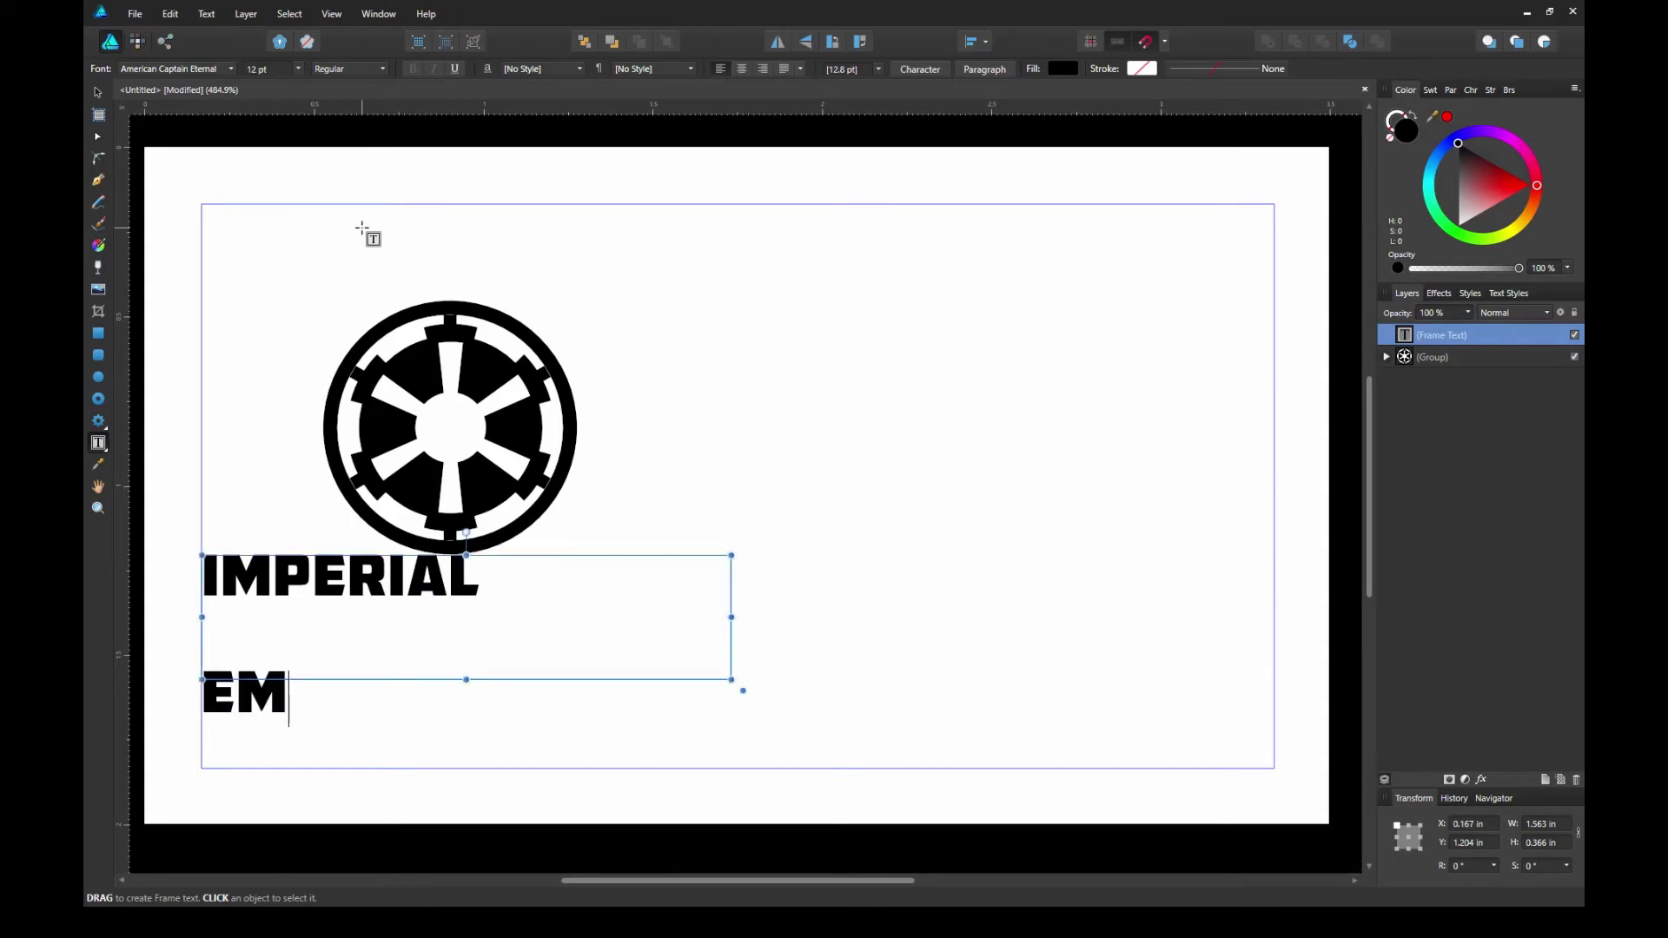
text(PIRE)
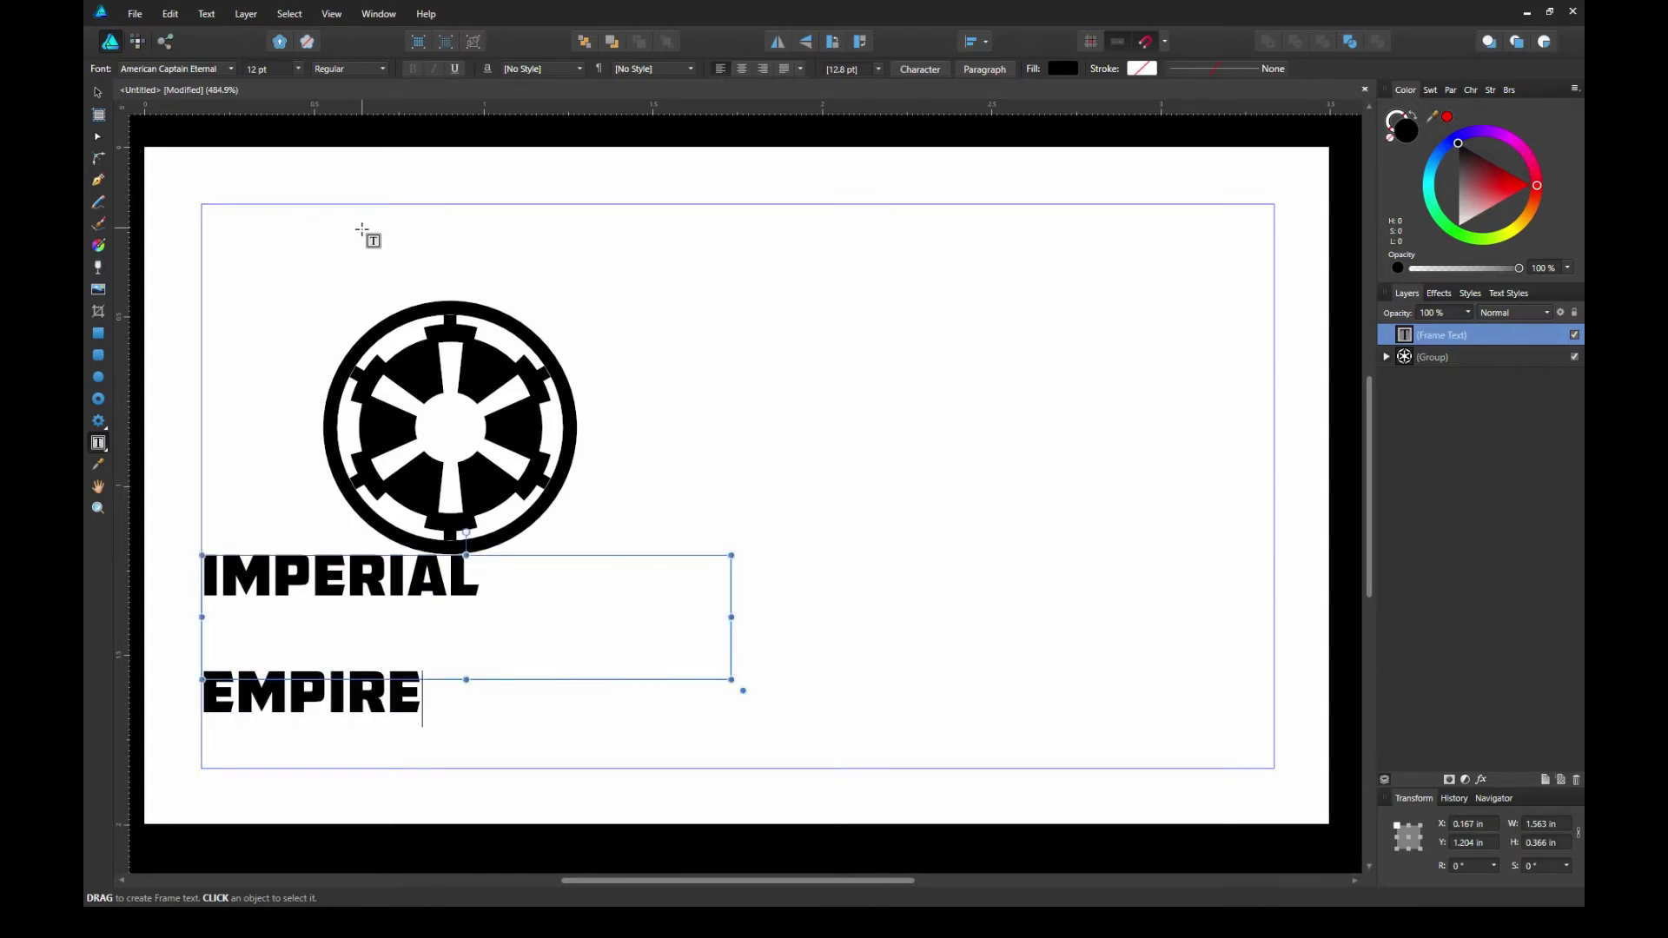
Centre-align the text and move its frame down so that both words are centred beneath the emblem
drag(482, 558, 604, 584)
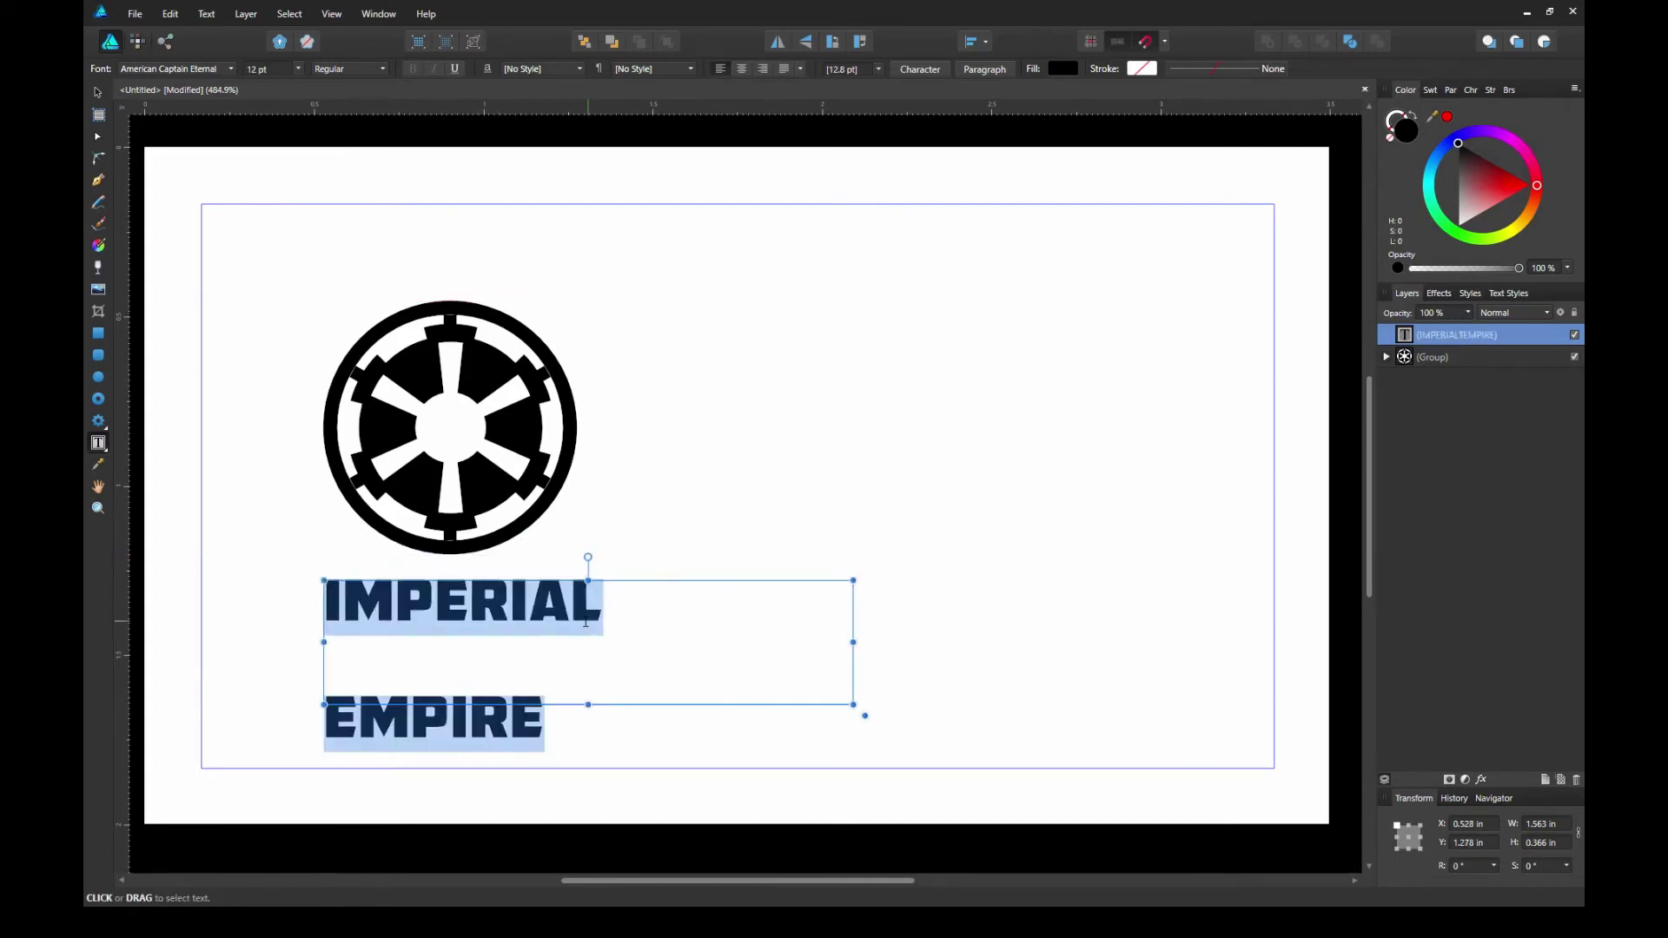
click(740, 68)
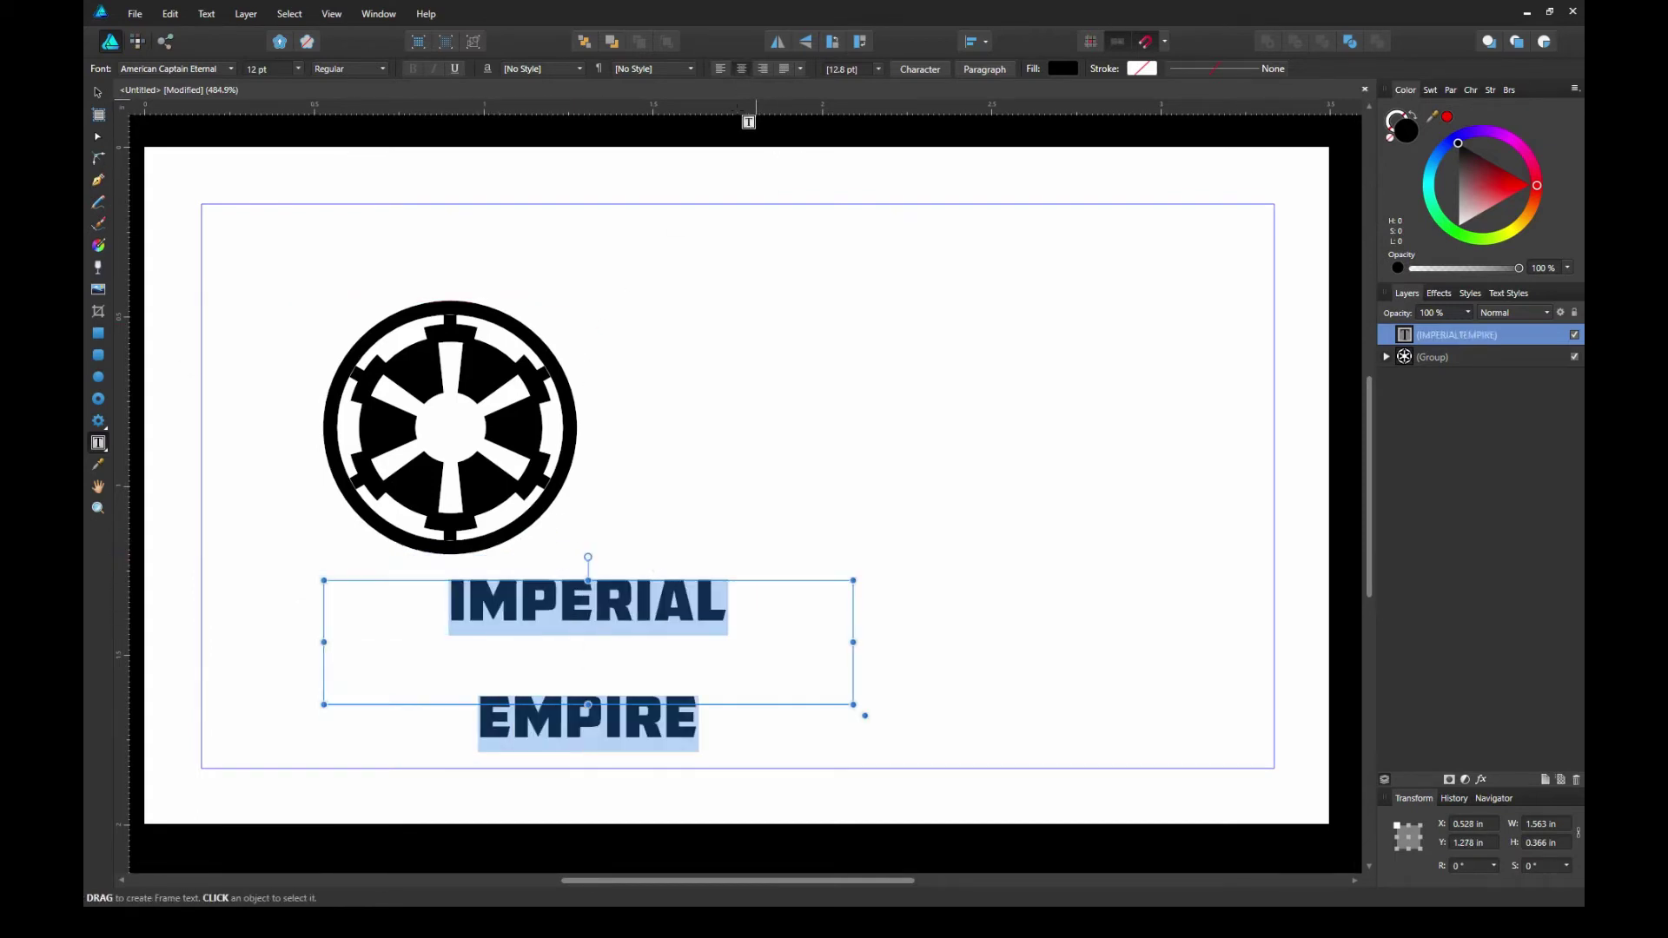
drag(605, 579, 470, 581)
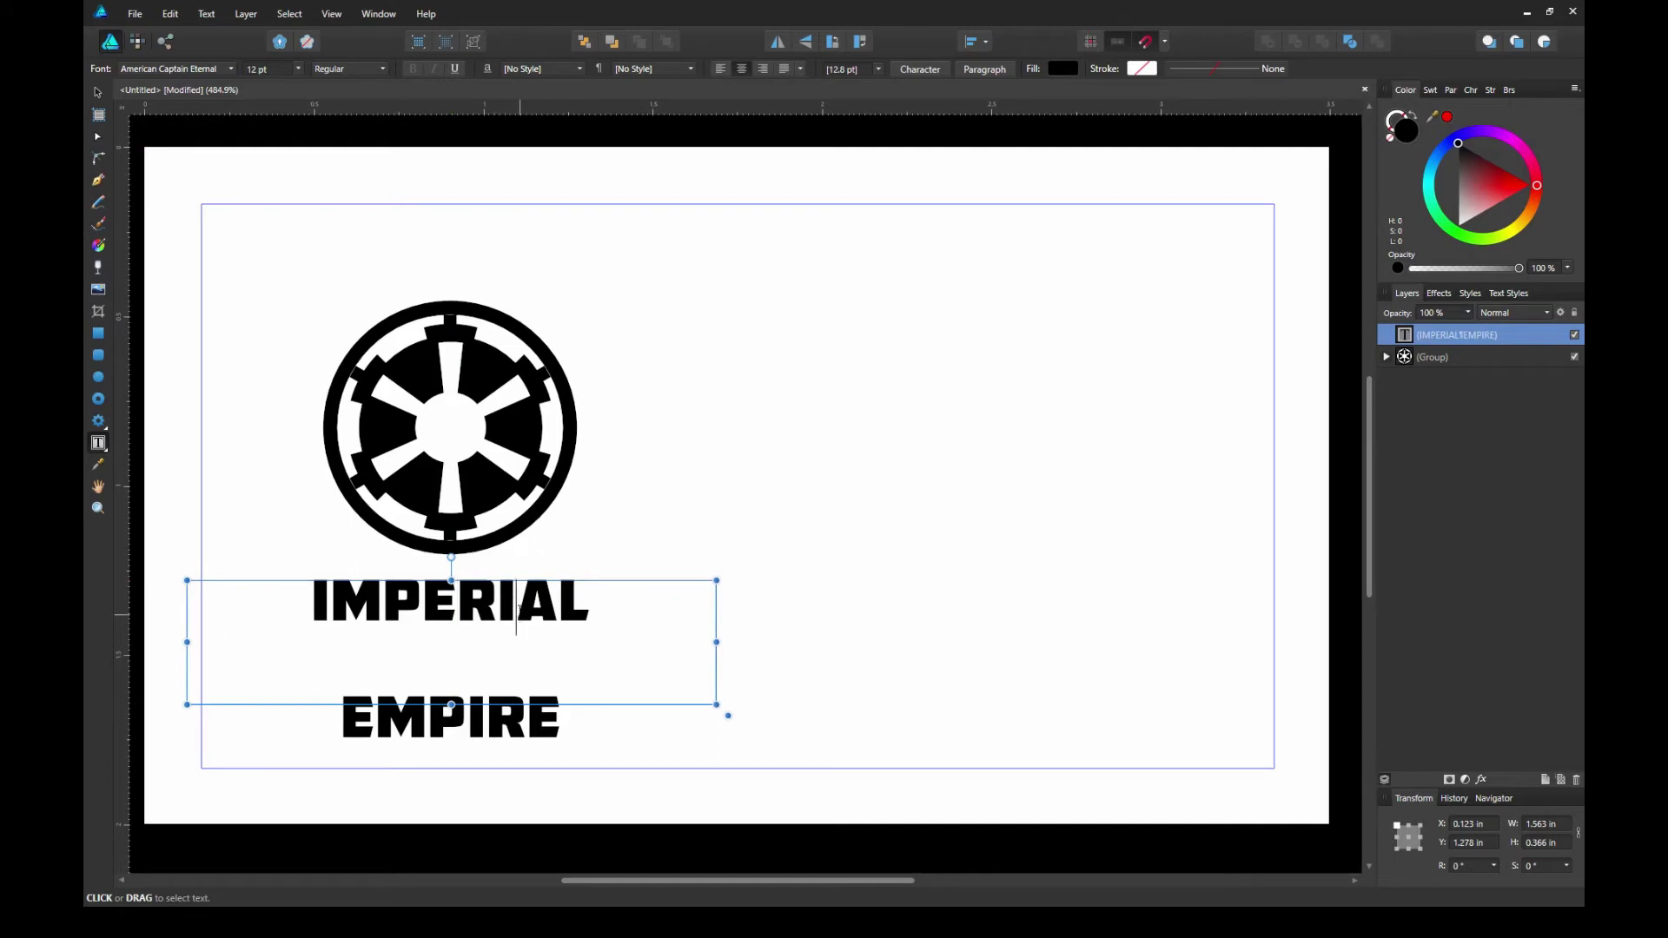
Convert the IMPERIAL EMPIRE text to curves
click(211, 14)
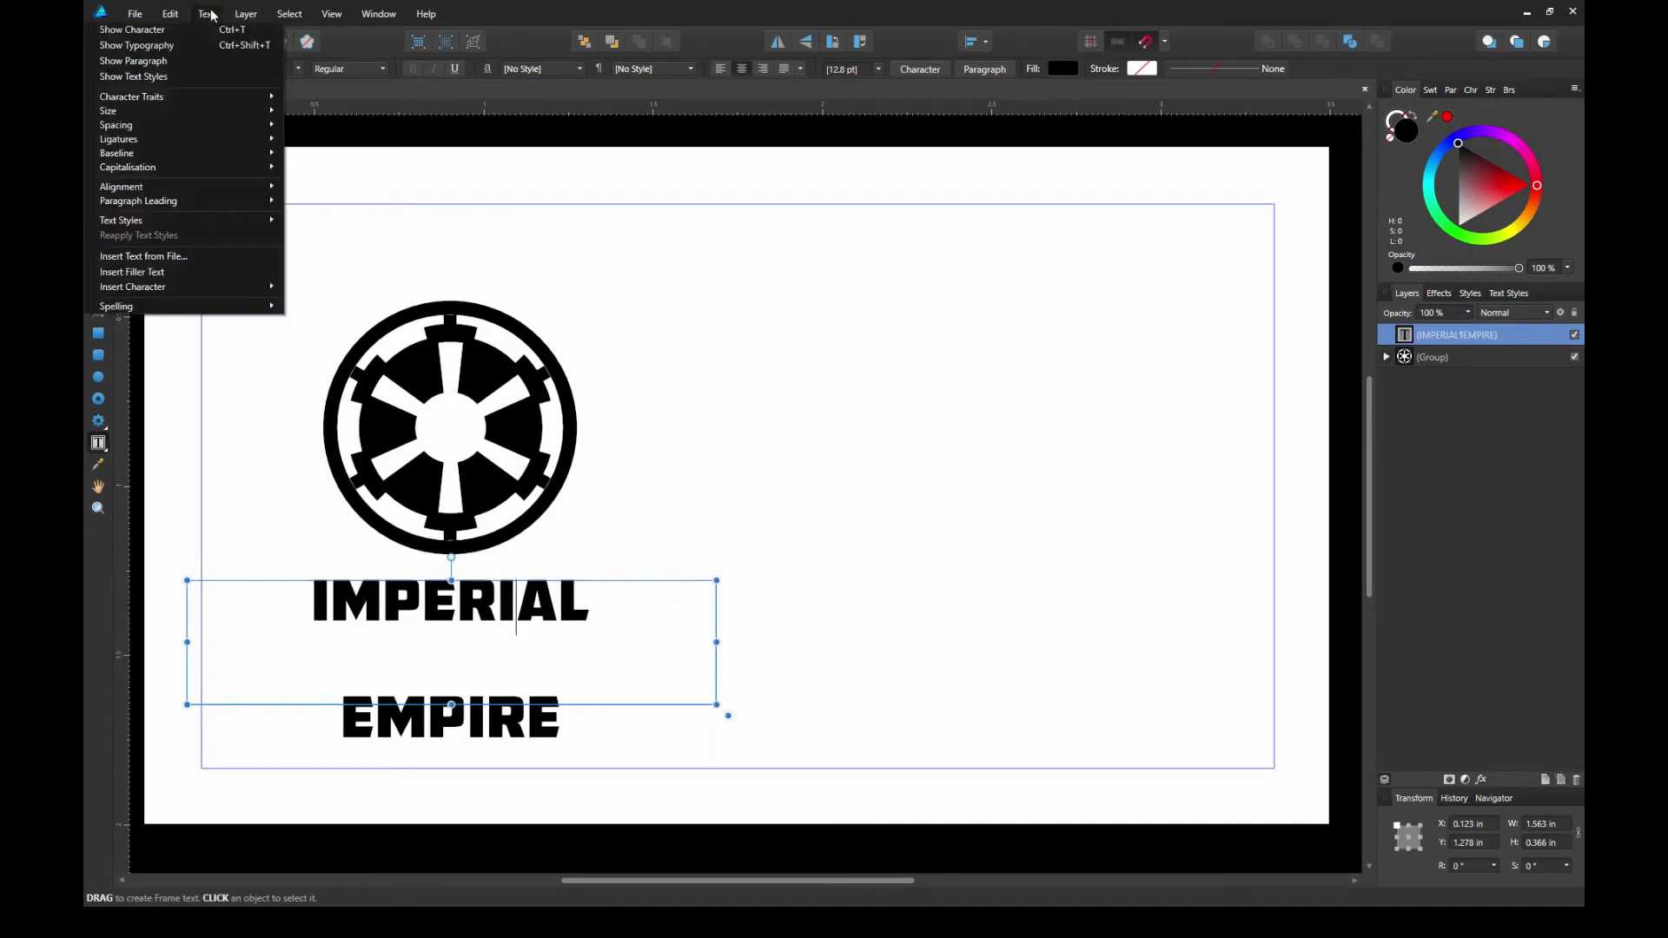
mouse_move(242, 14)
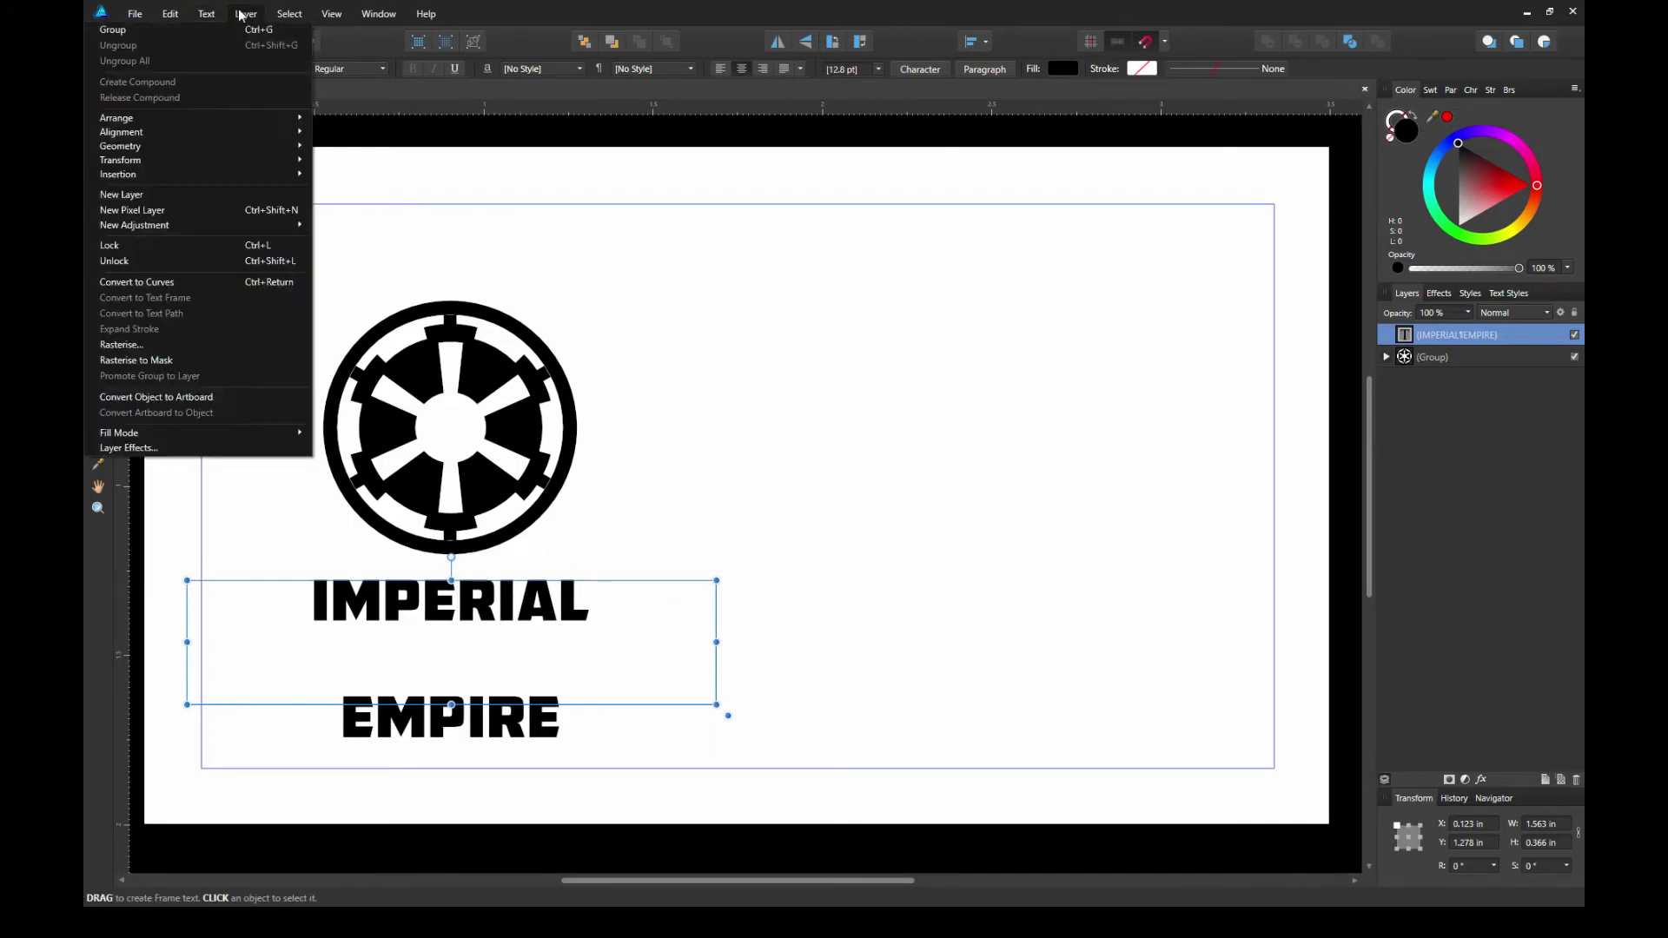
click(214, 287)
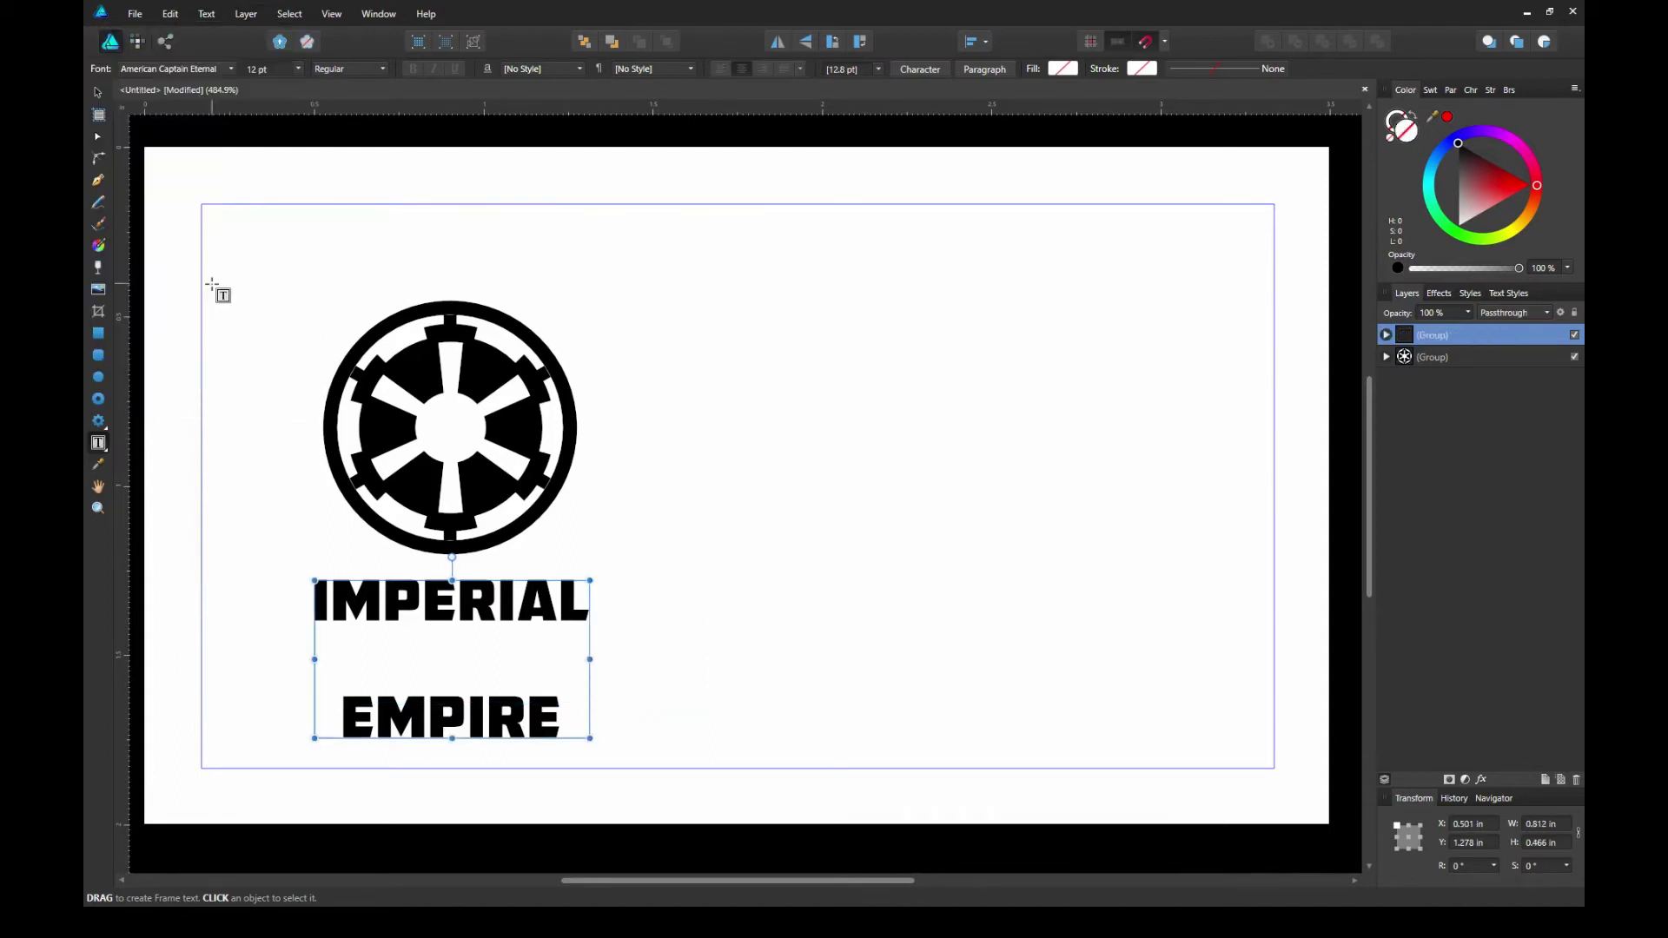
click(98, 92)
click(296, 667)
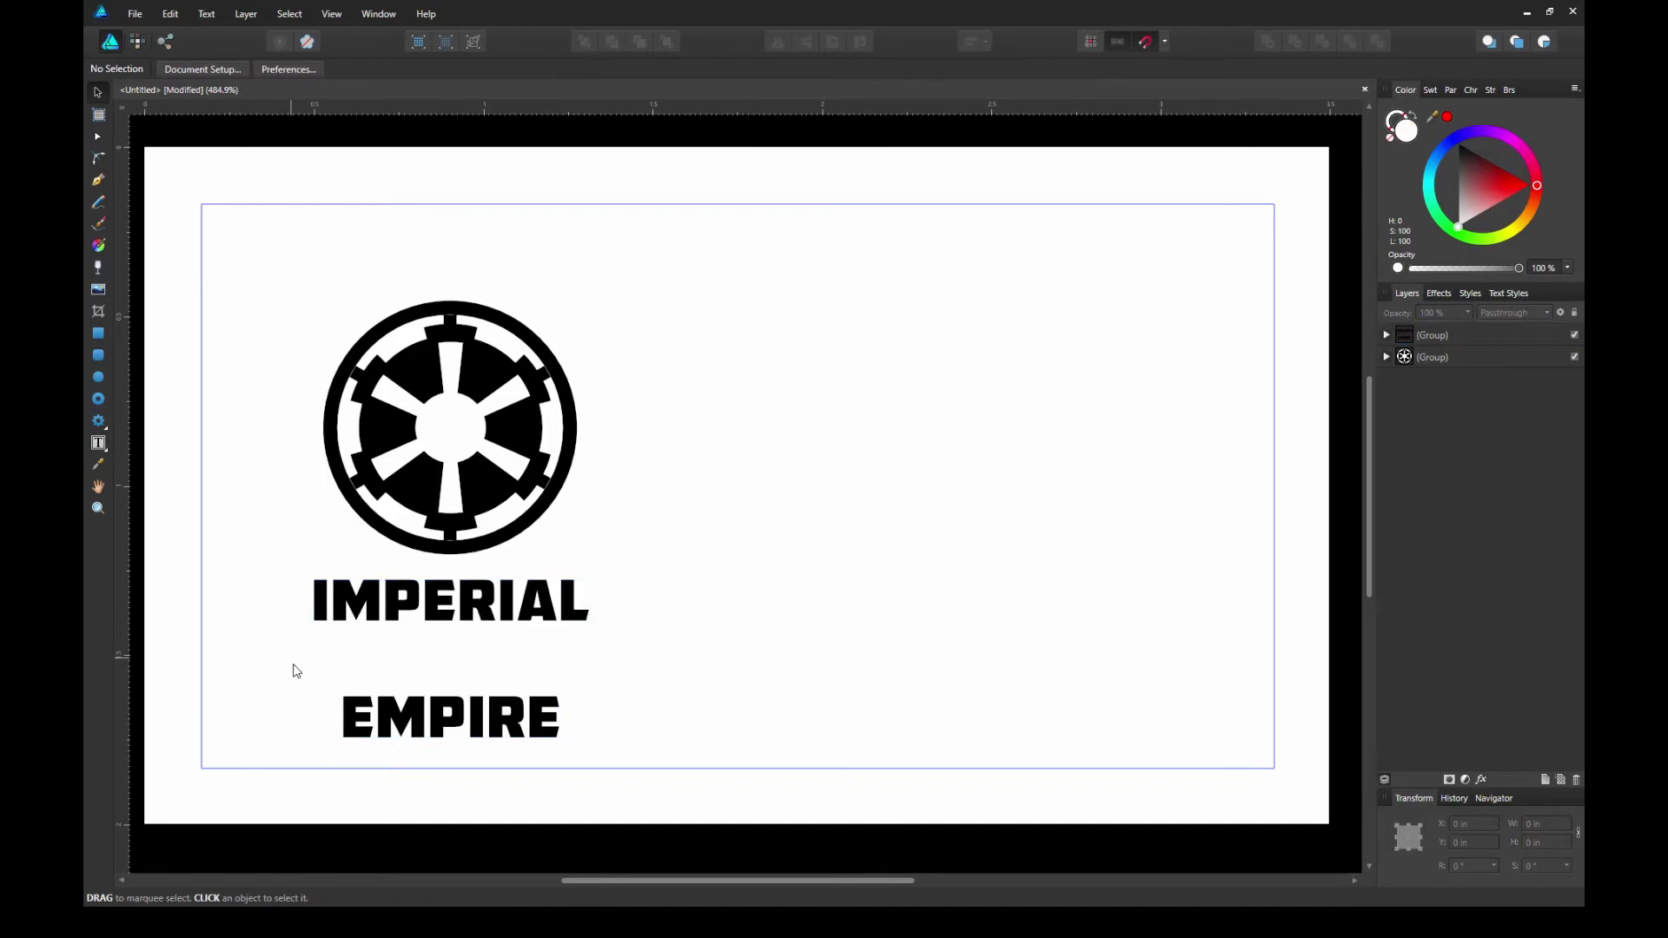
drag(277, 674, 563, 747)
click(549, 737)
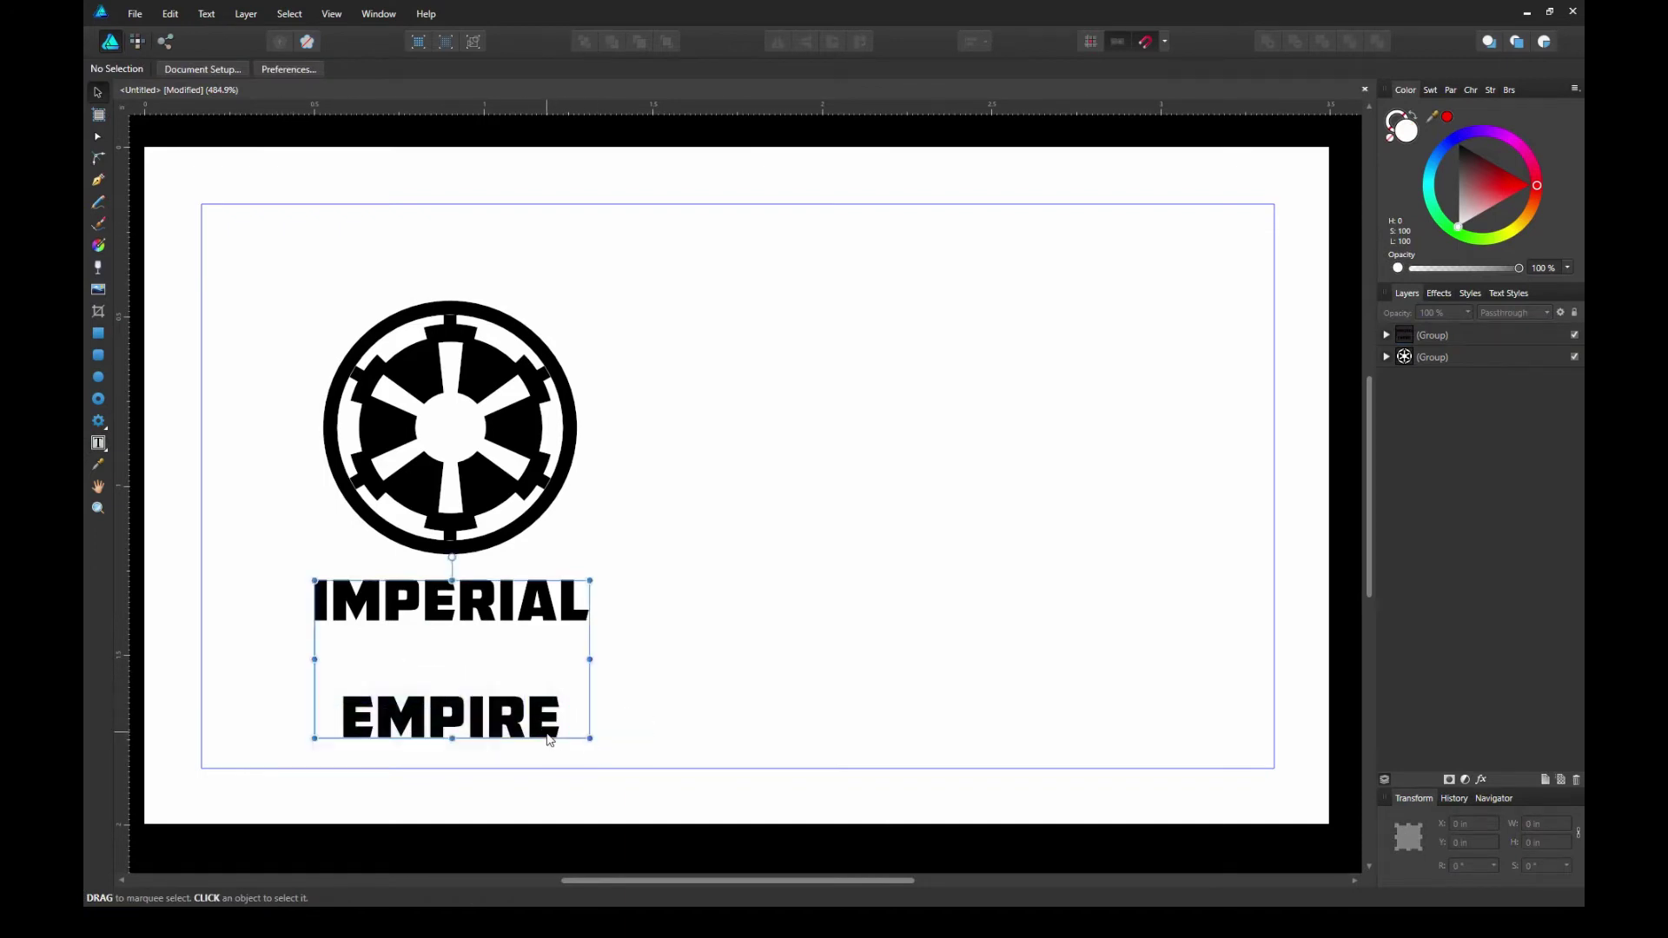
key(a)
click(581, 726)
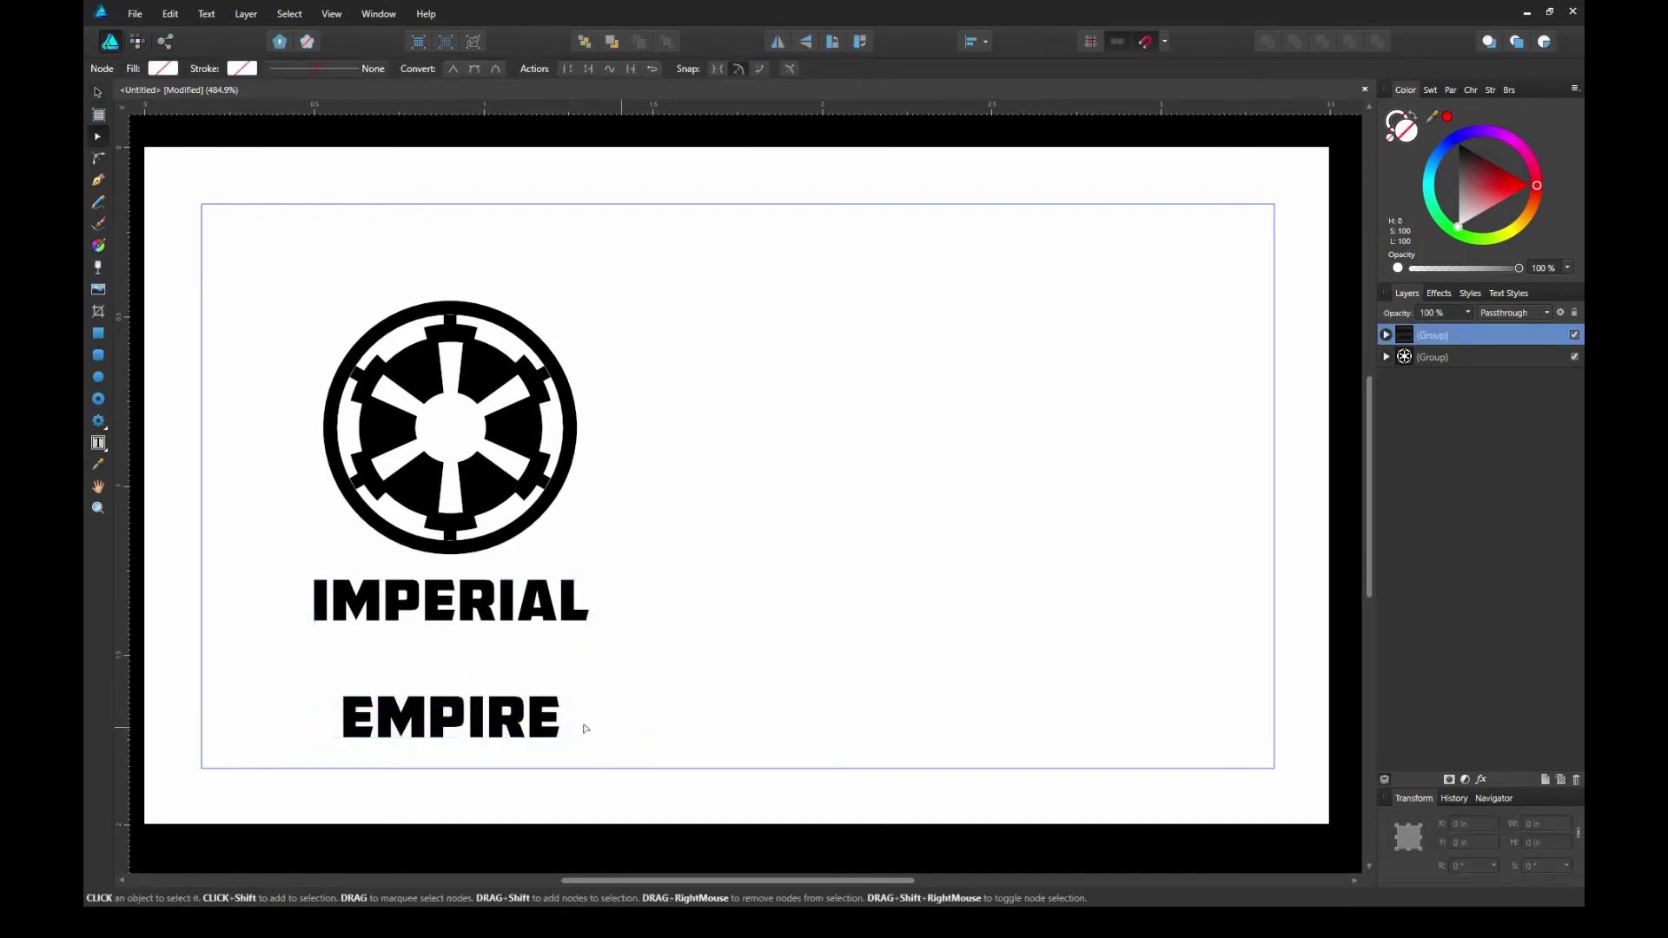
Move the six letter curves of EMPIRE up directly beneath IMPERIAL, keeping the two words centred on each other
click(1442, 334)
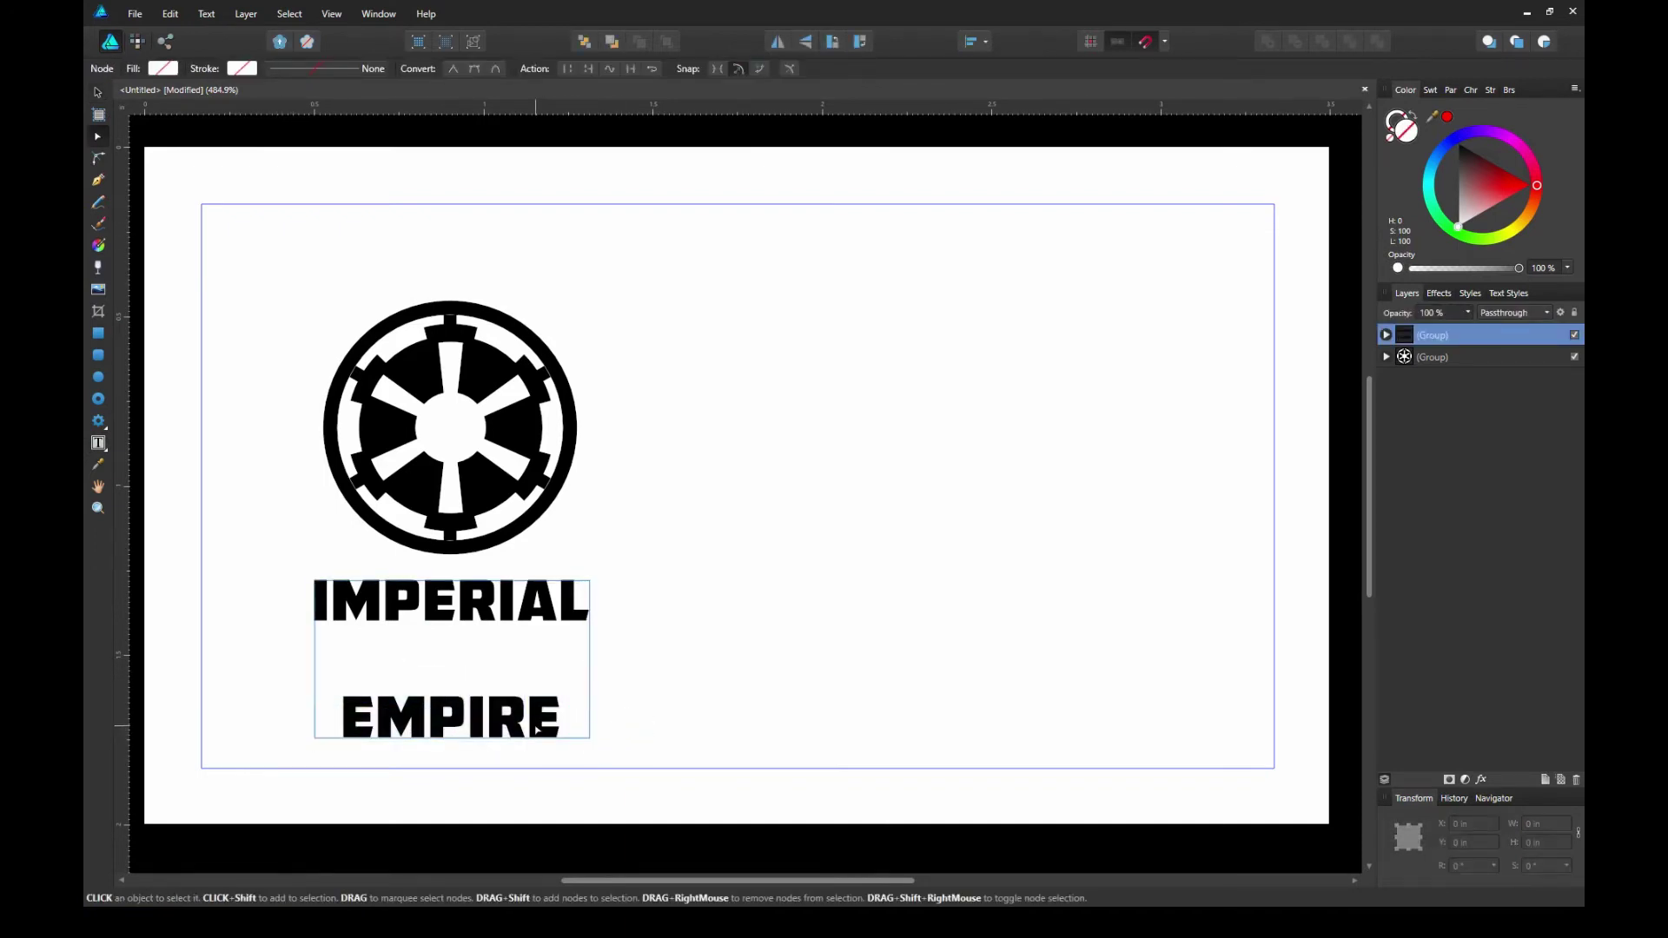
click(1387, 336)
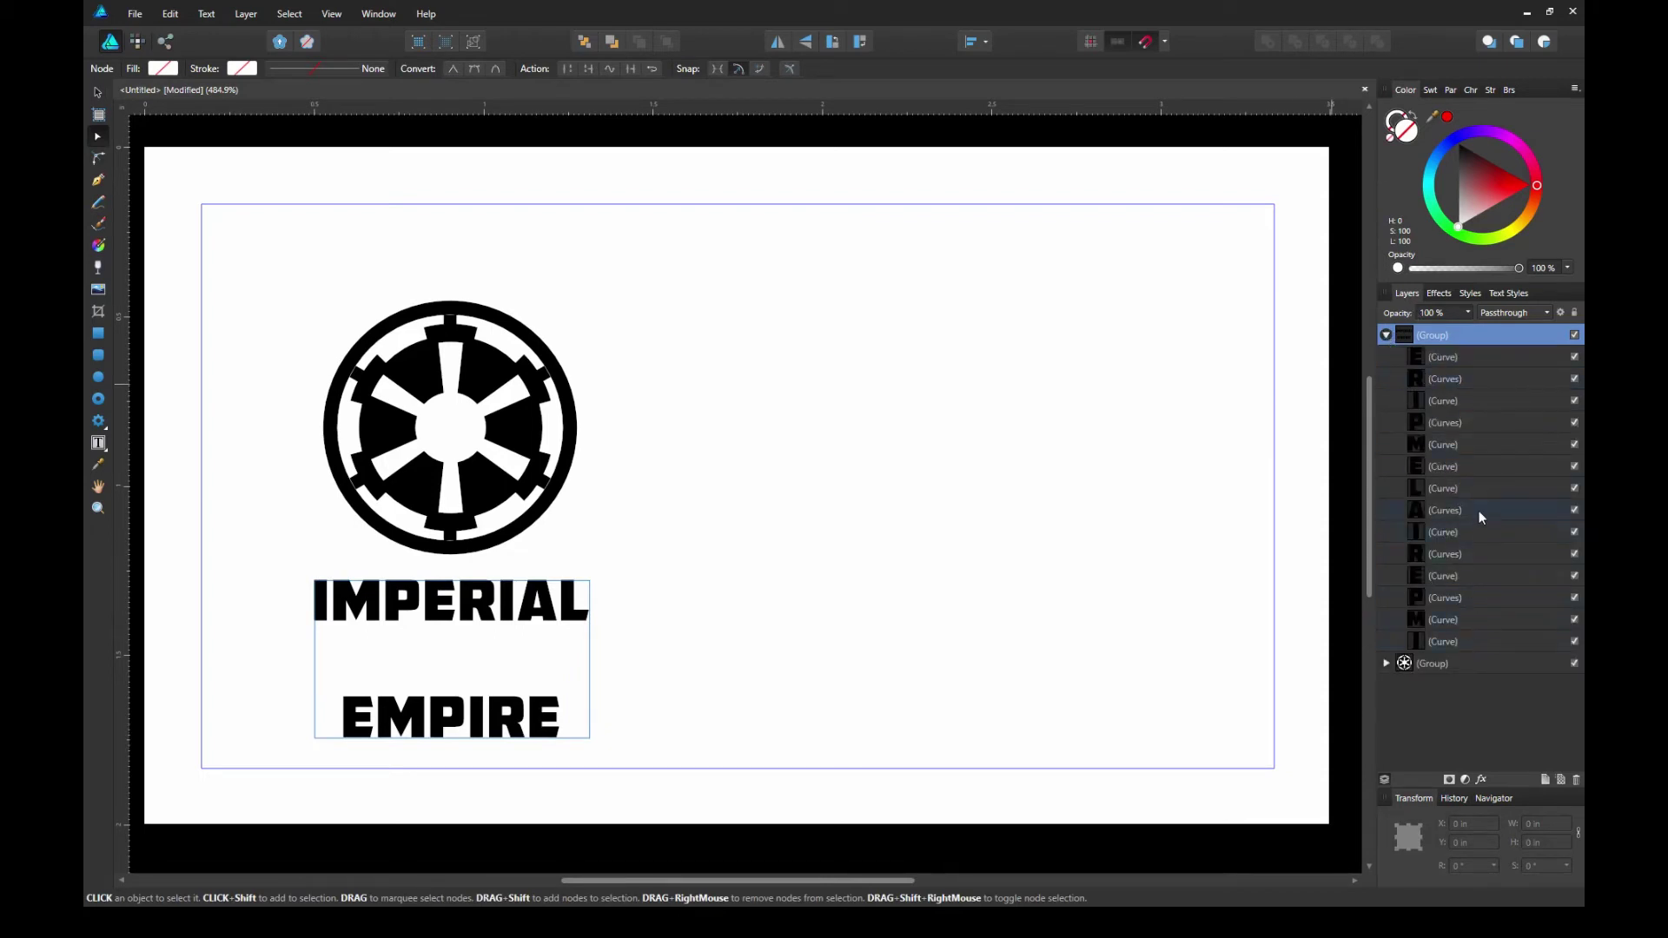
click(1477, 469)
shift+click(1452, 357)
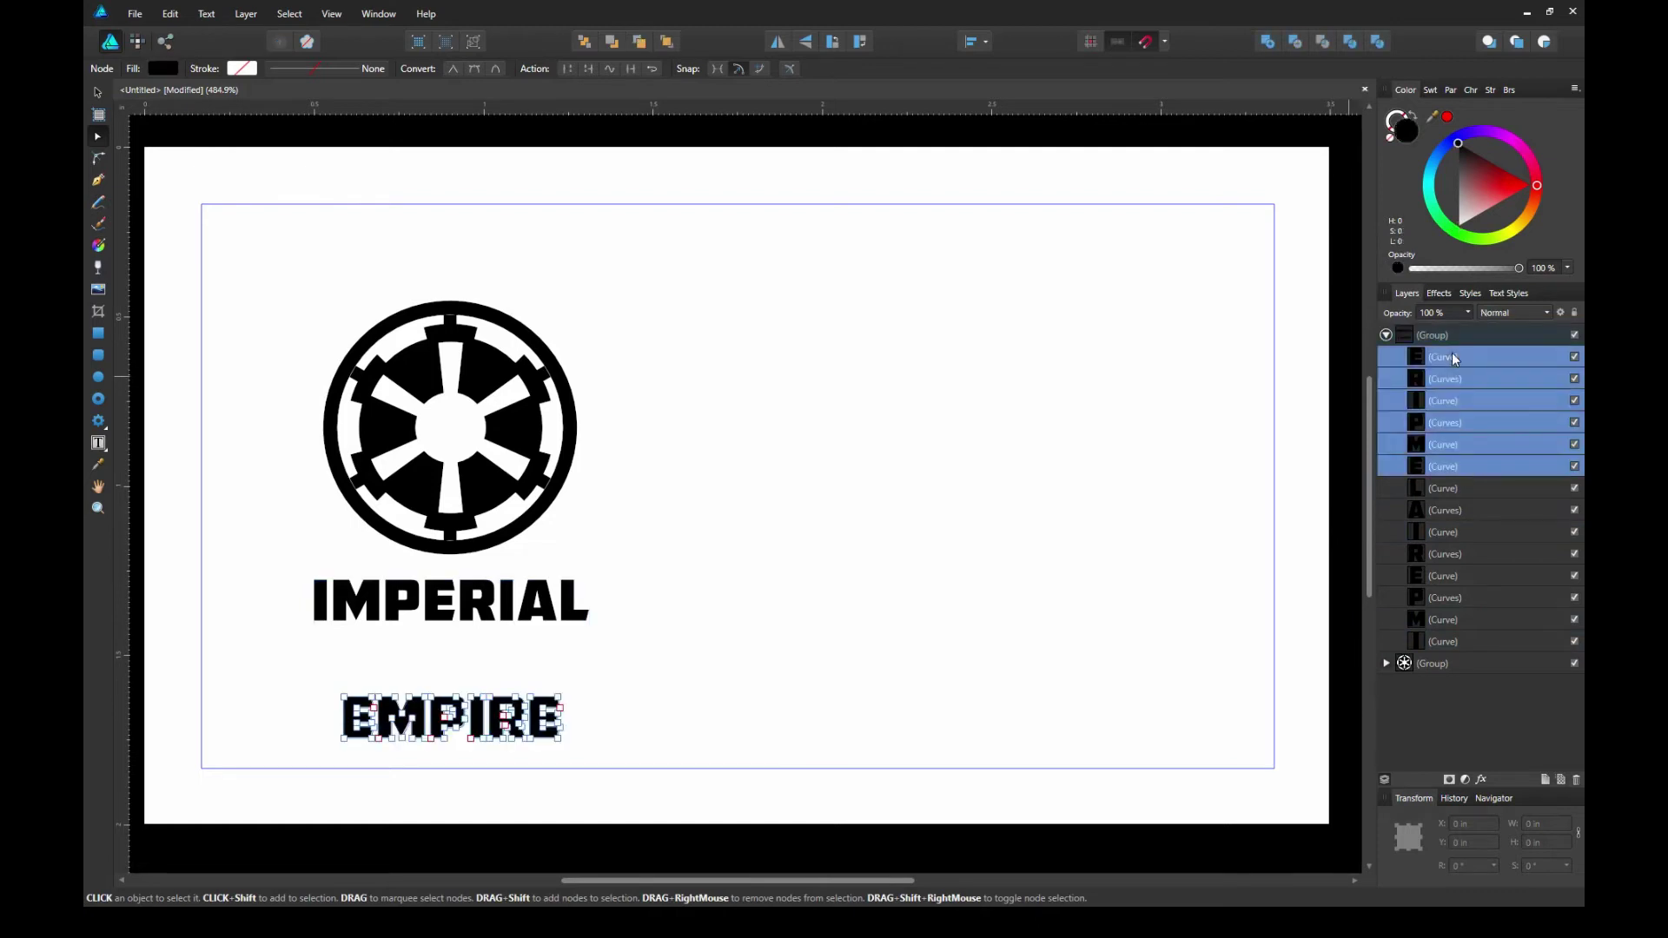
key(v)
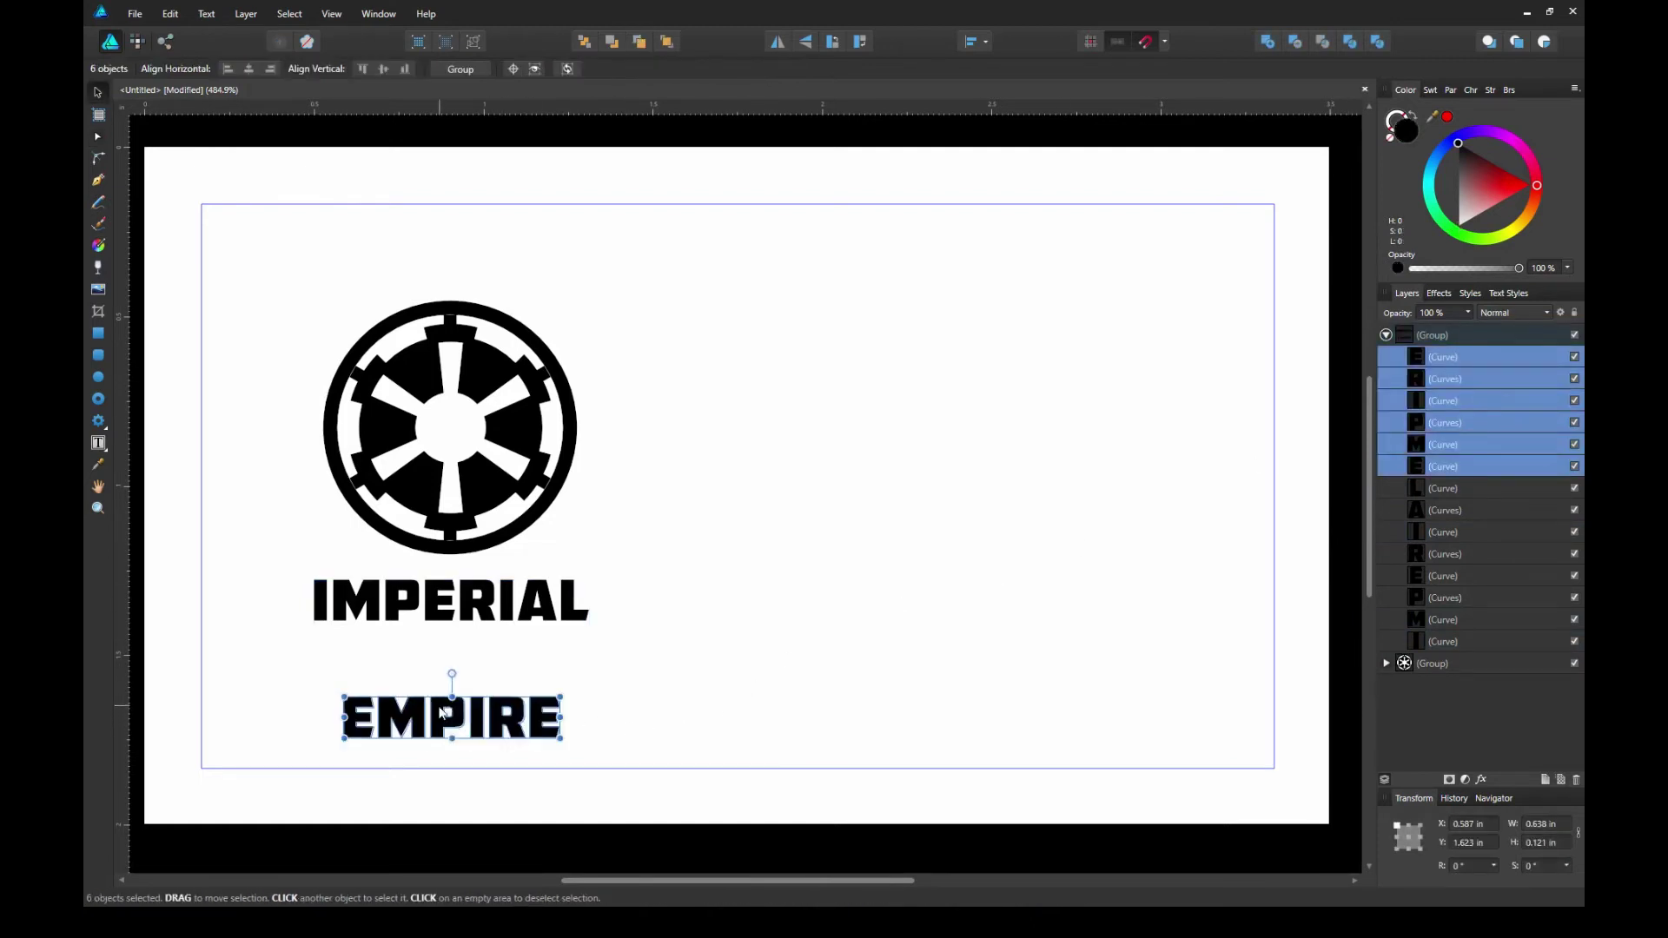
drag(417, 723, 427, 666)
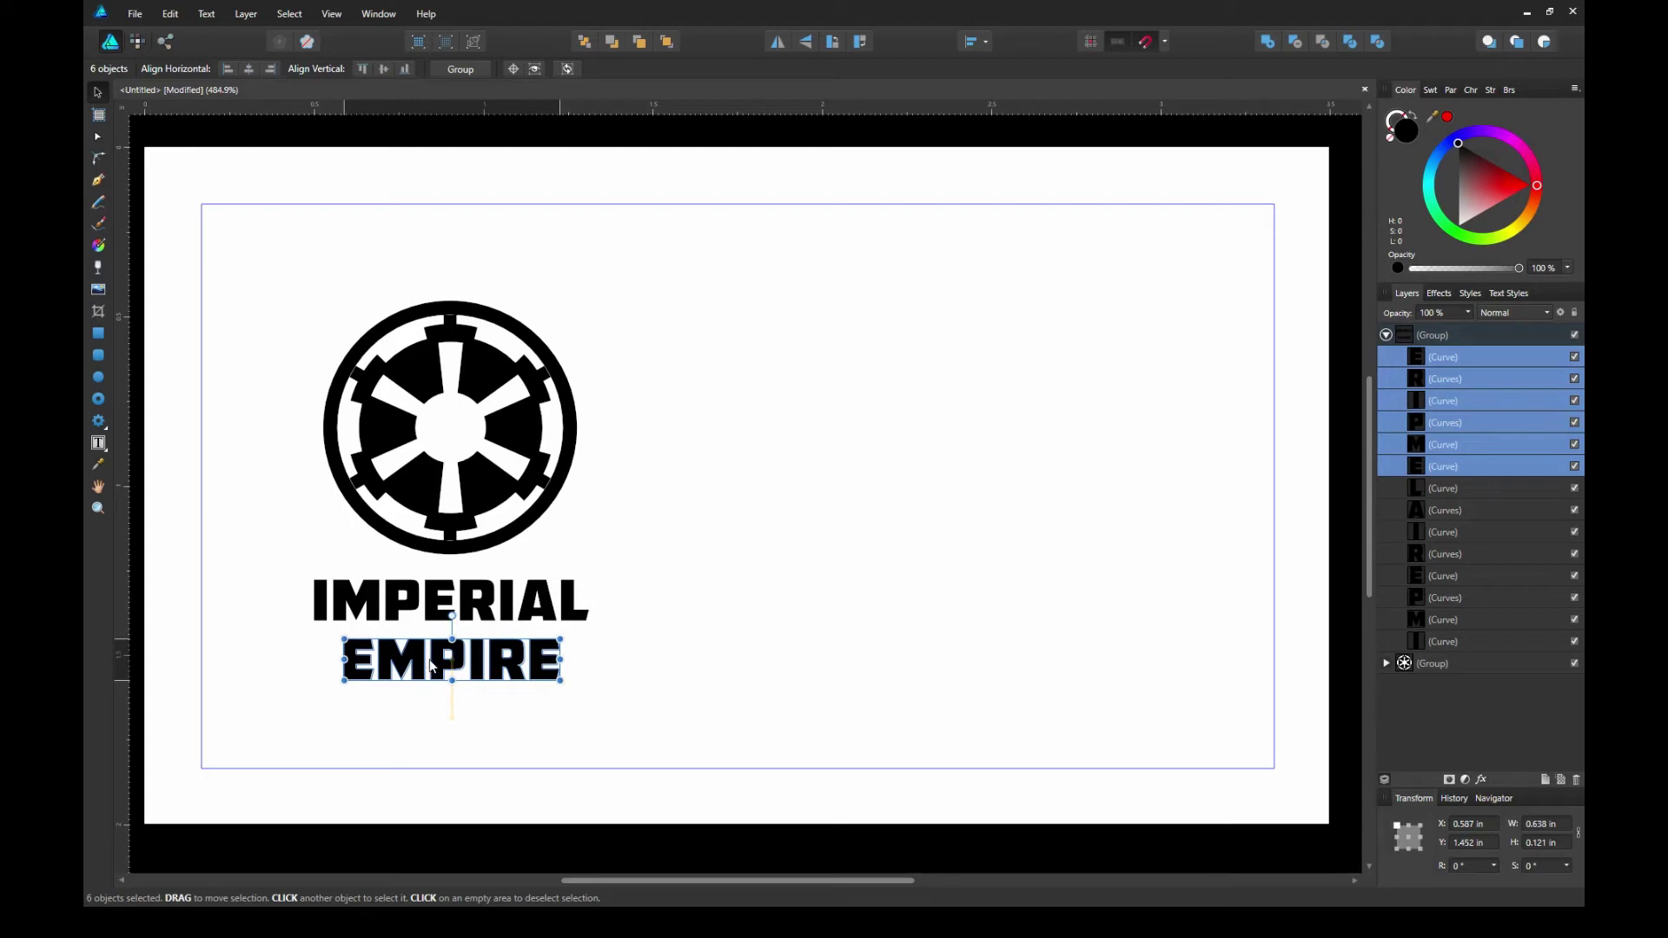
click(787, 541)
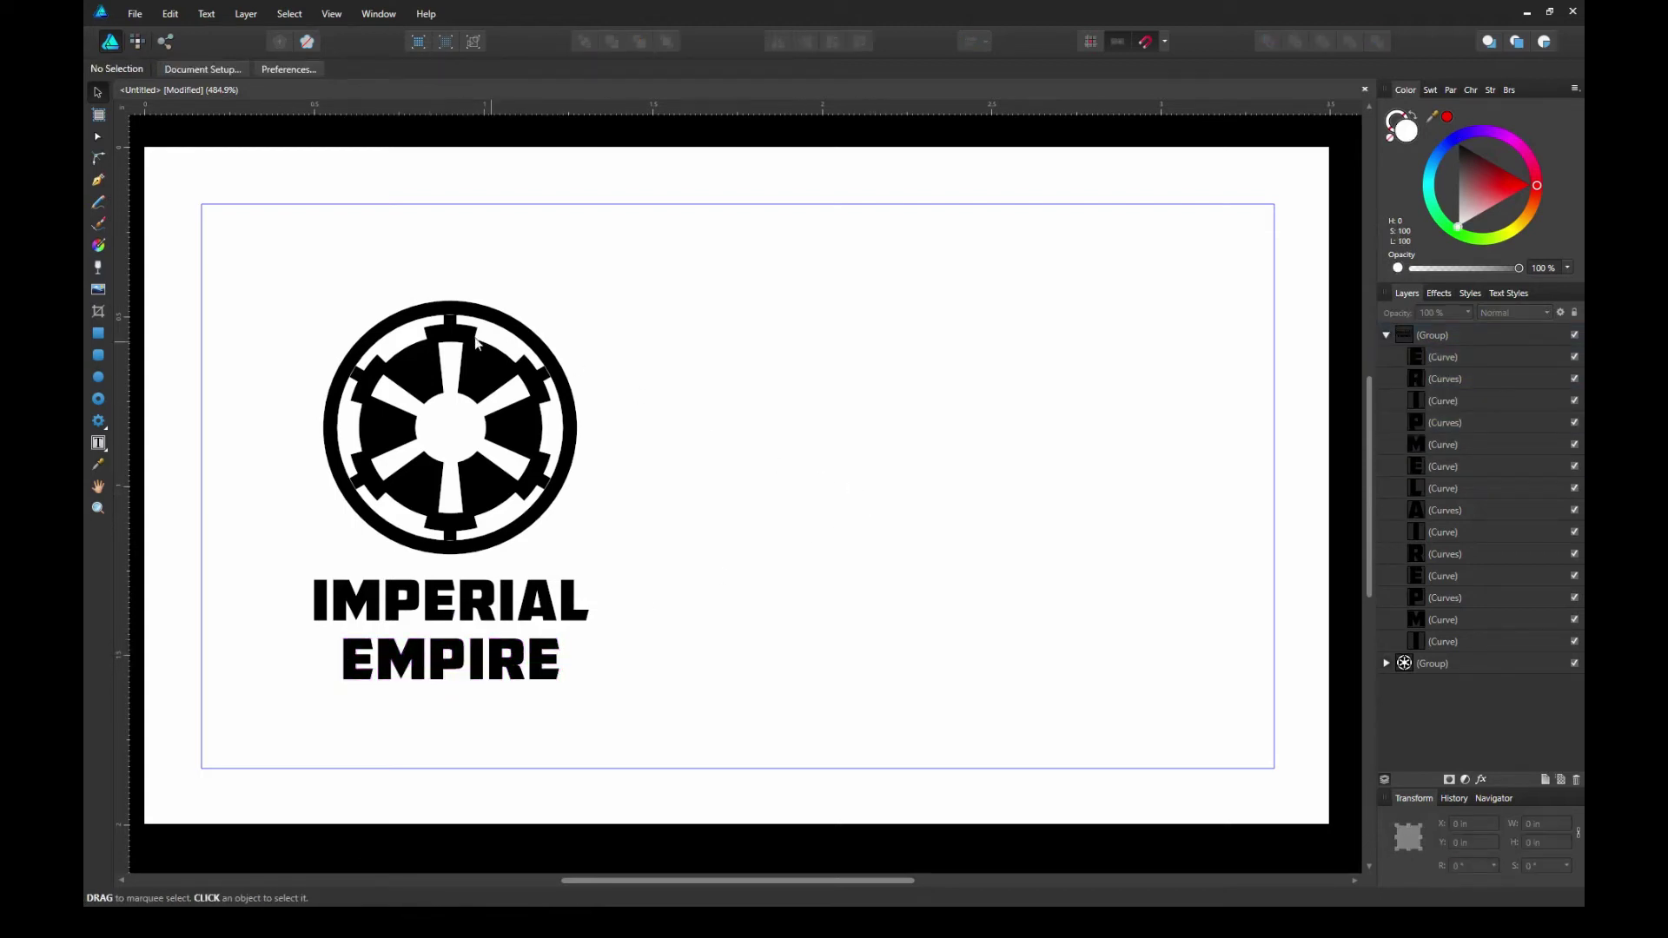
Move the emblem and the IMPERIAL EMPIRE lettering together slightly to the right at the same height
click(1386, 335)
click(1405, 343)
shift+click(1404, 356)
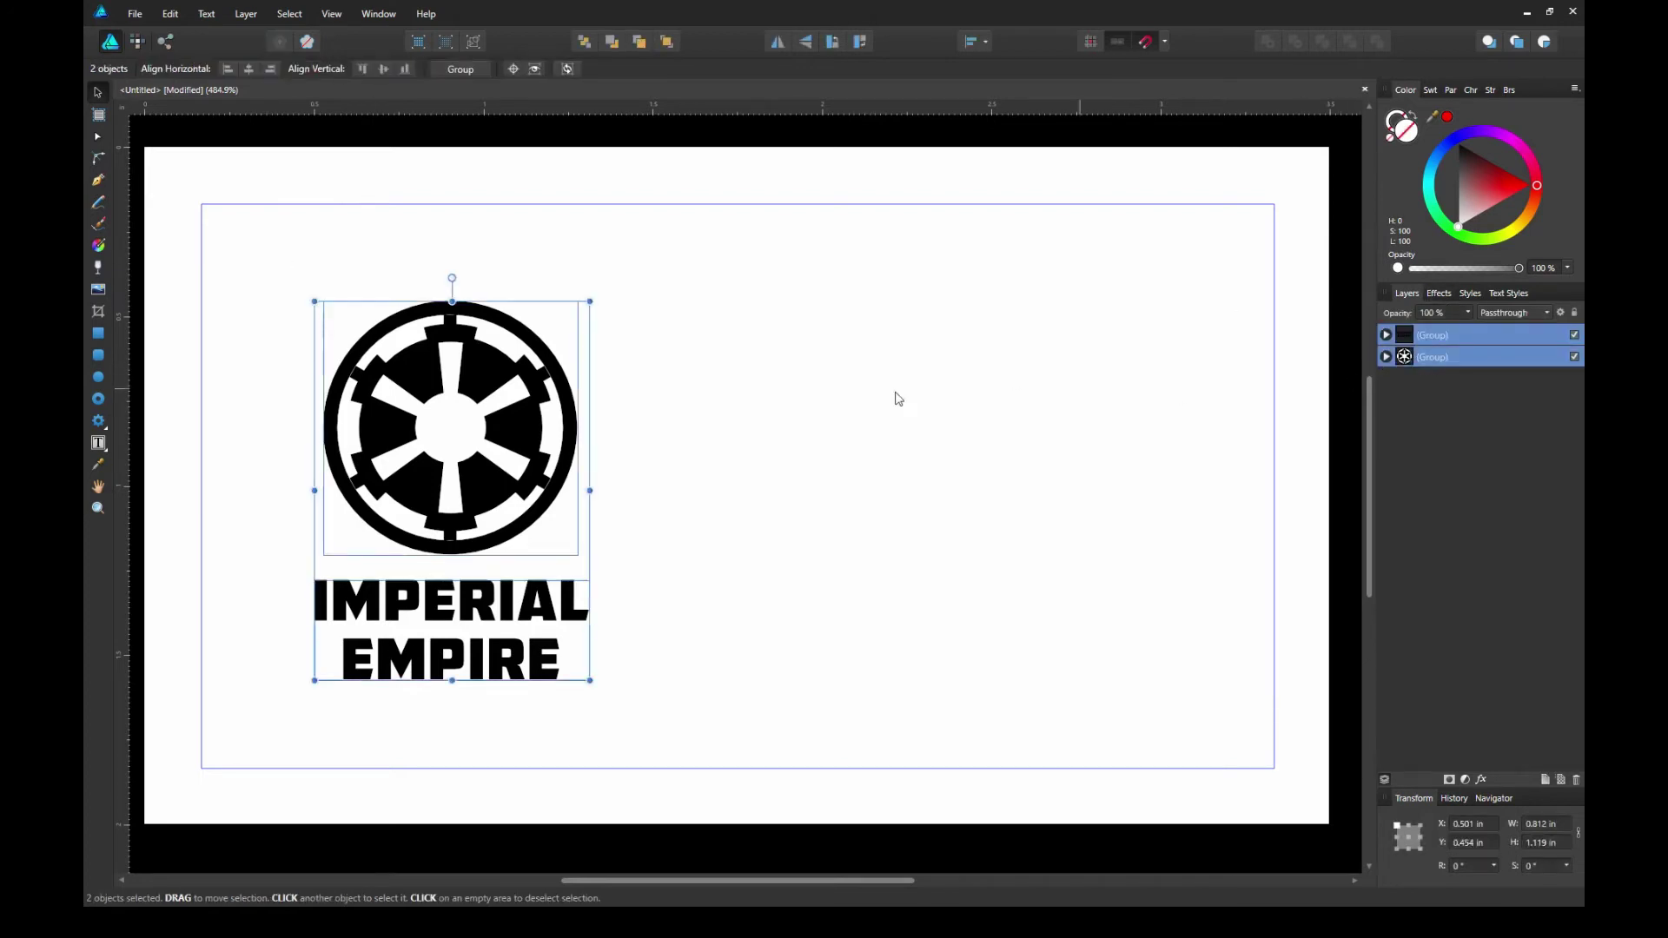
mouse_move(489, 432)
mouse_down()
mouse_move(536, 432)
mouse_move(509, 420)
mouse_up()
click(856, 417)
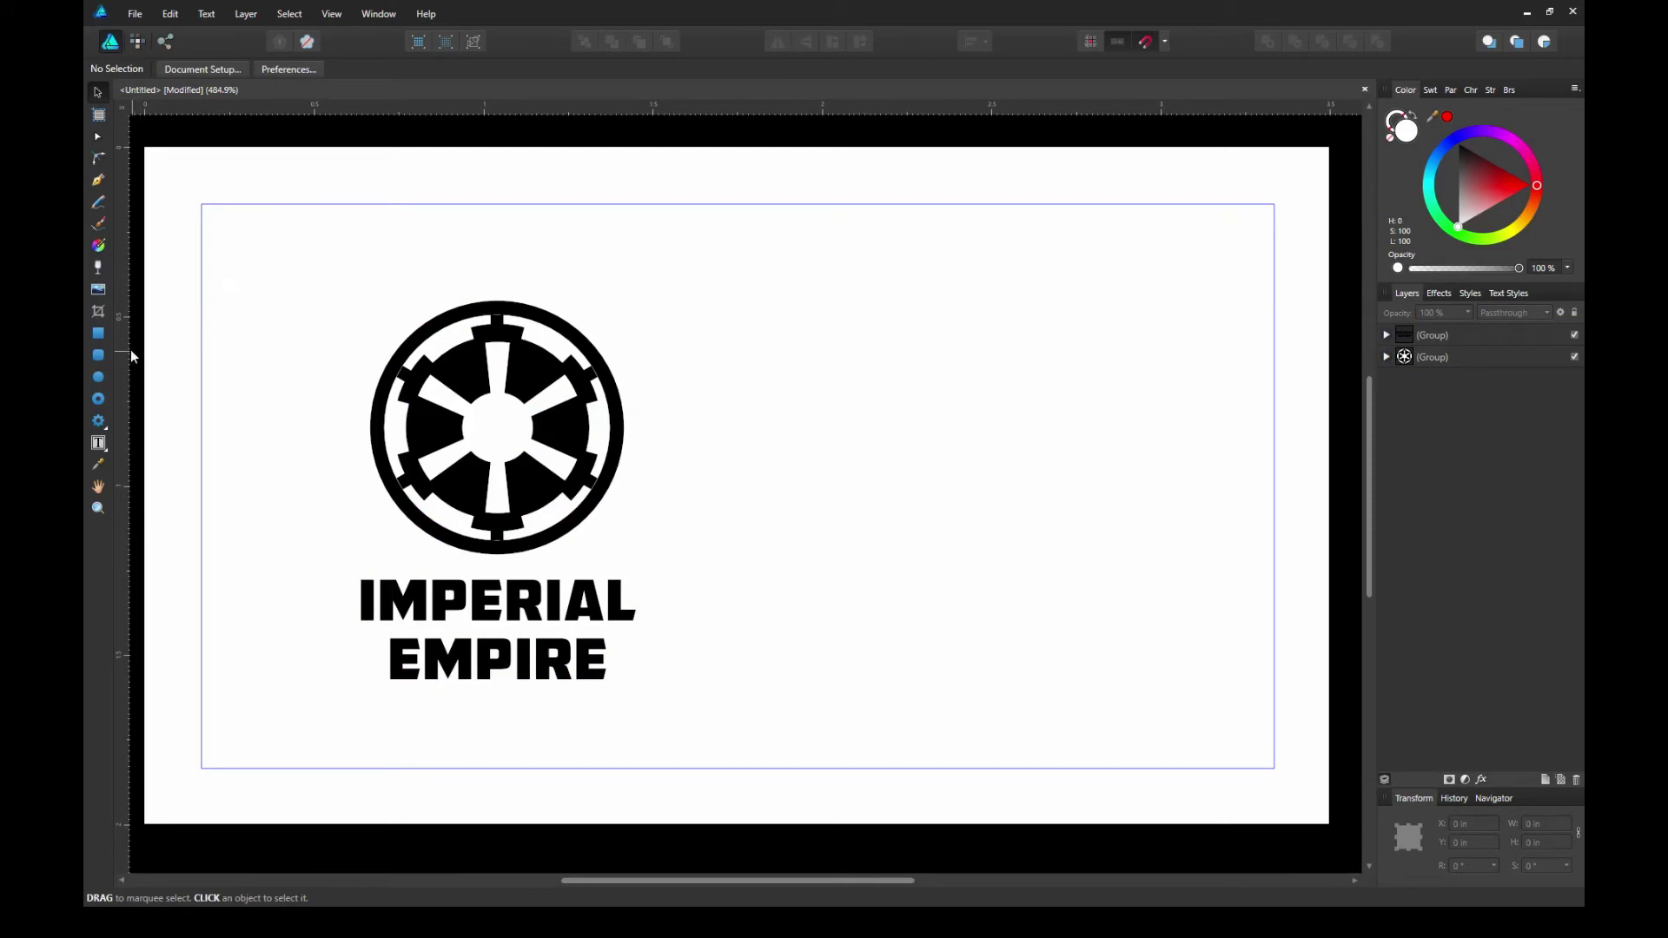
Draw a black vertical divider rectangle about 0.02 × 1.67 in near the page centre, spanning the margins from top to bottom
click(98, 333)
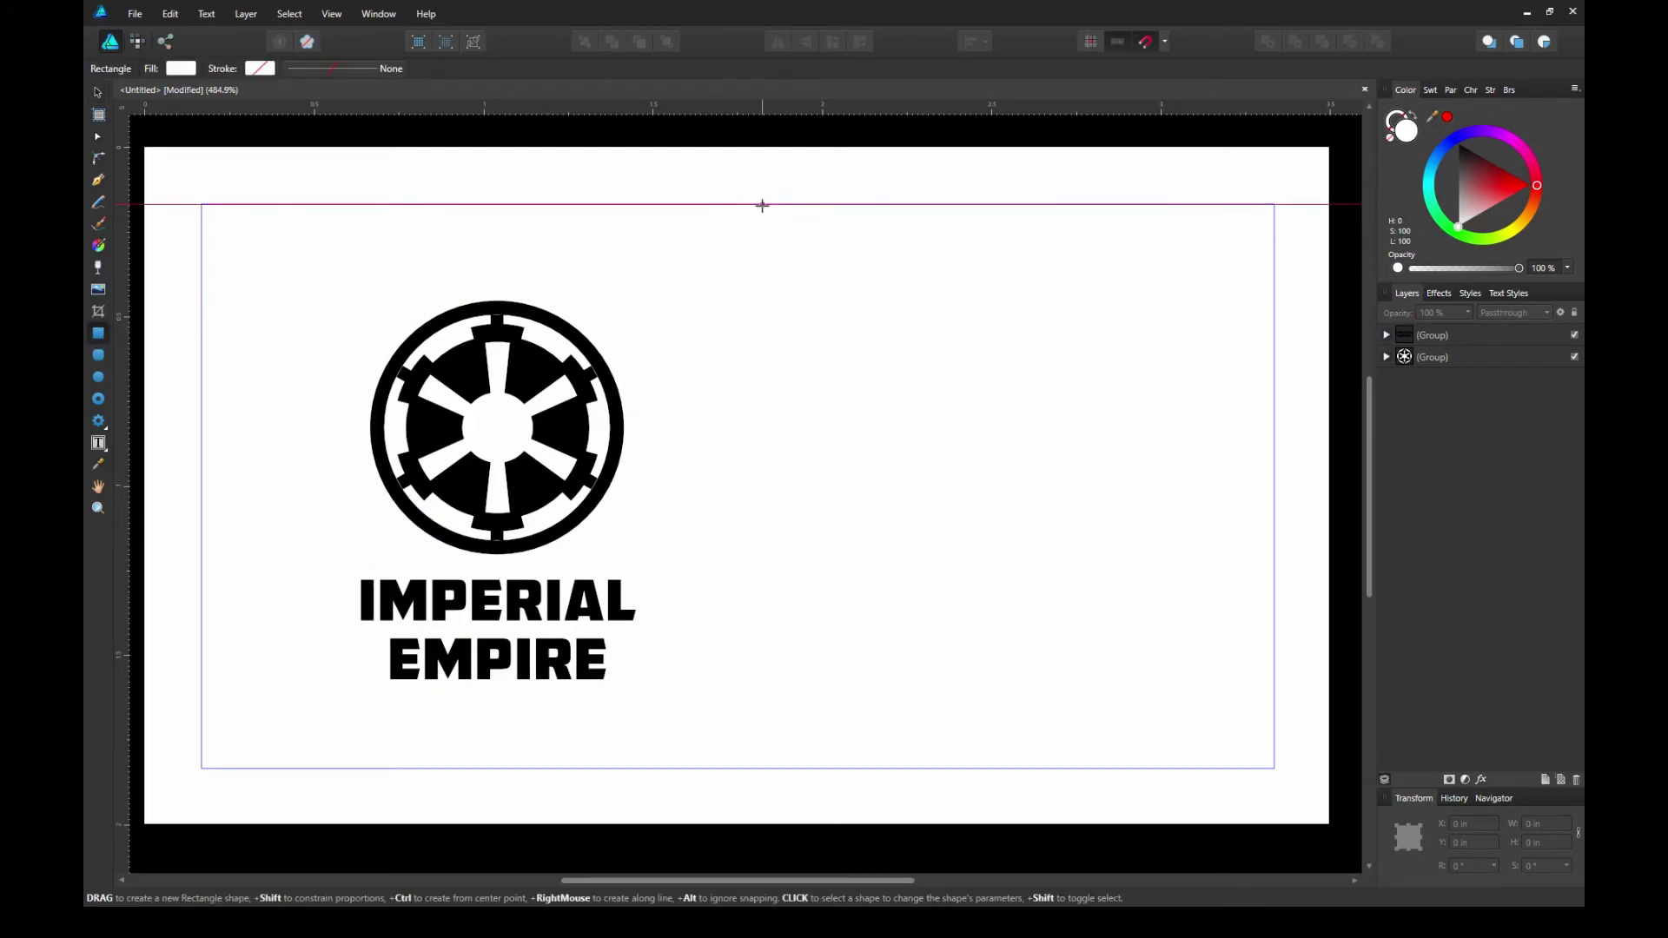
drag(762, 205, 754, 771)
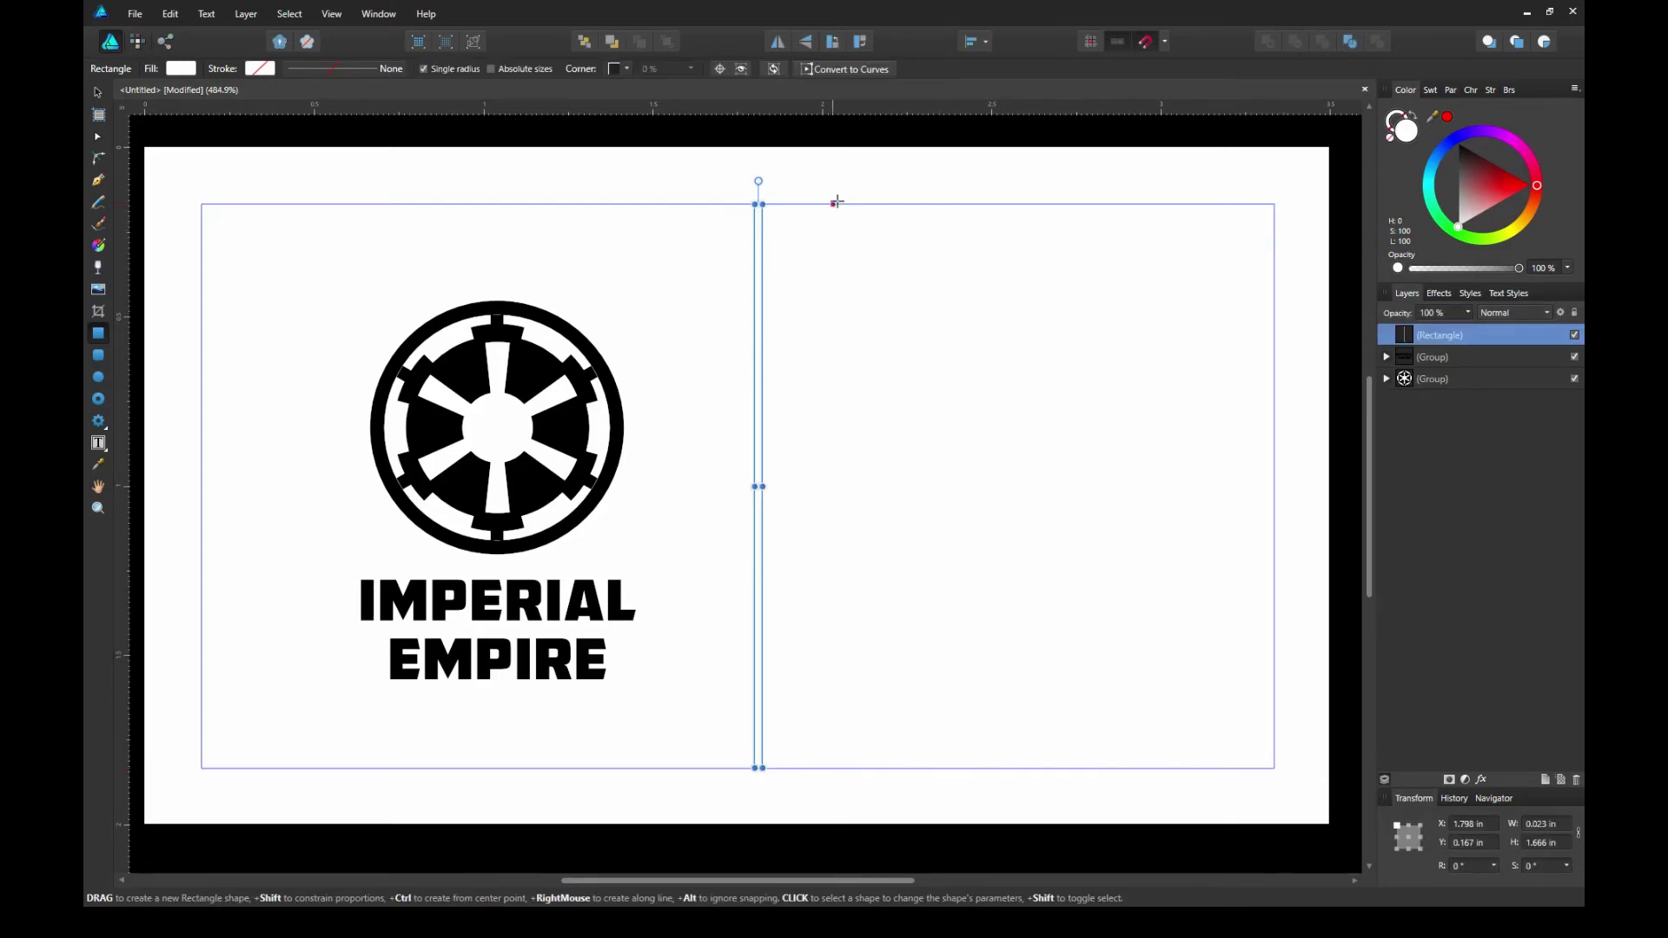
drag(1474, 177, 1458, 144)
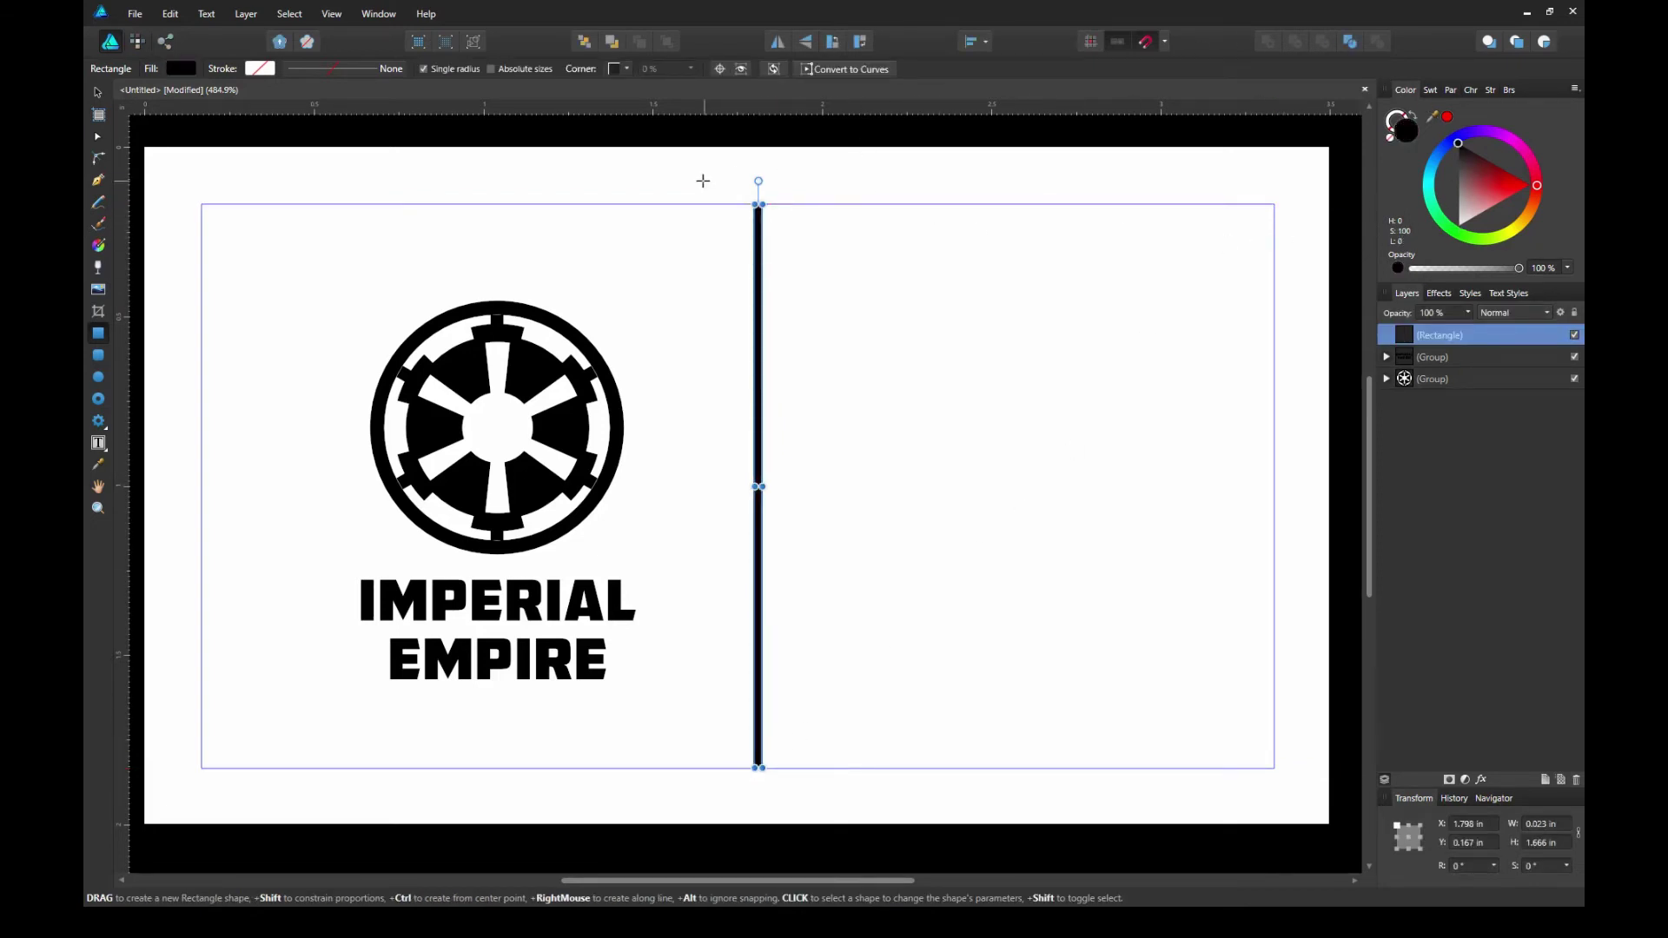
key(v)
key(ctrl+d)
key(ctrl+minus)
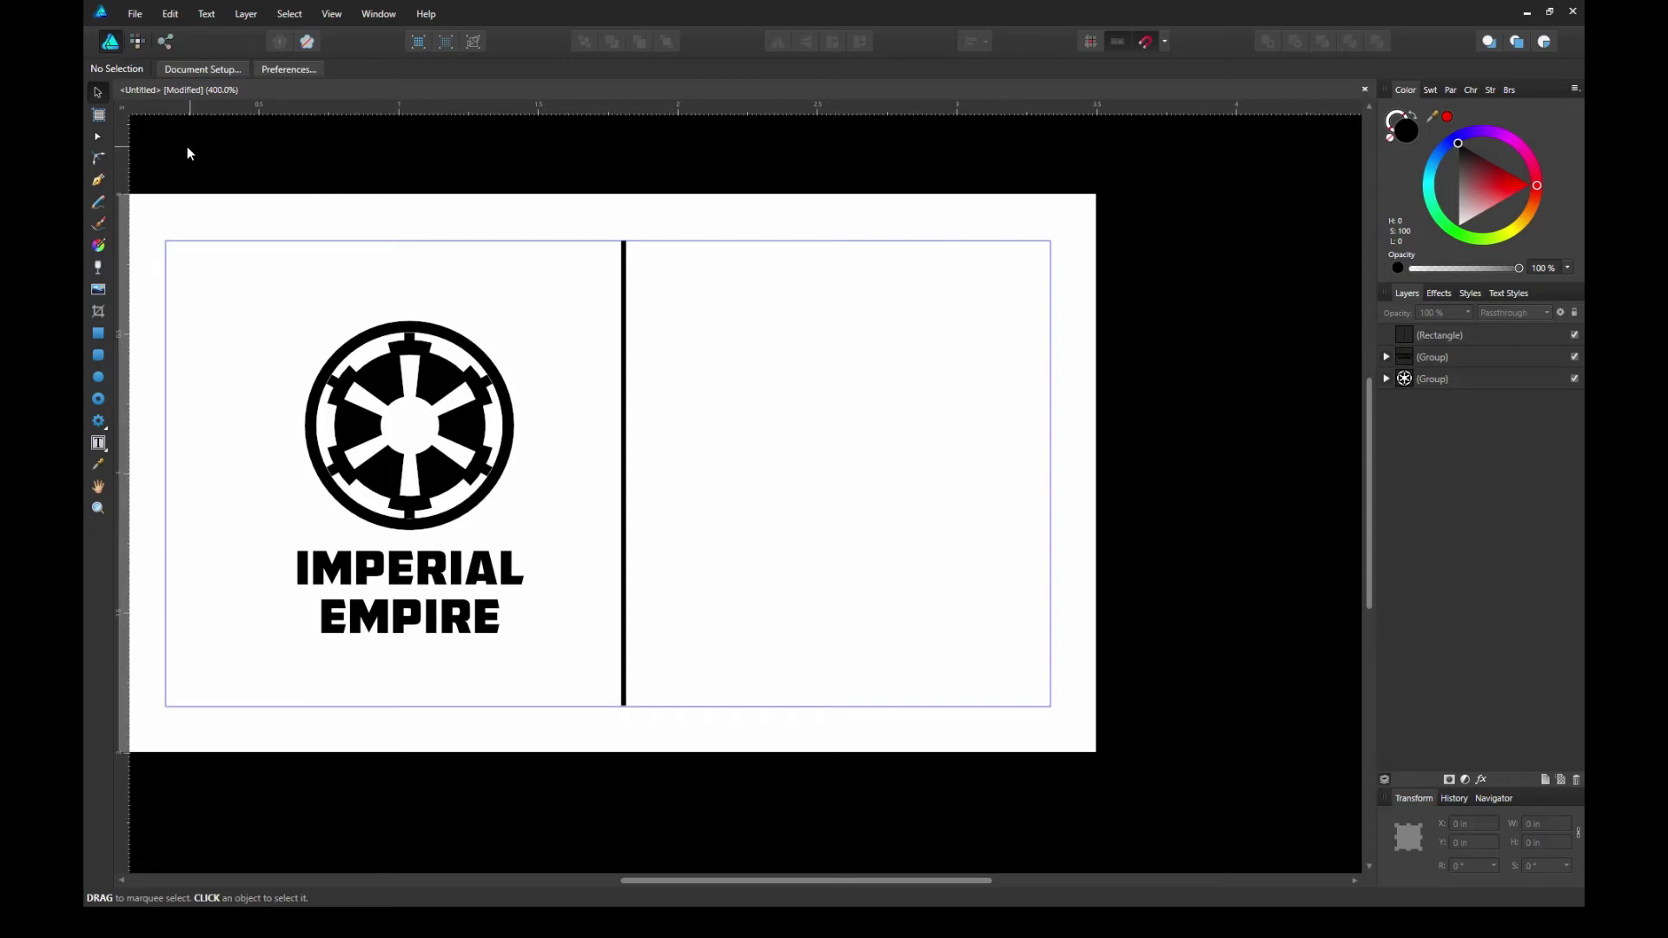
Add a text frame about 1.07 × 0.27 in to the right of the divider, enter FN-2187, and convert it to curves
click(98, 444)
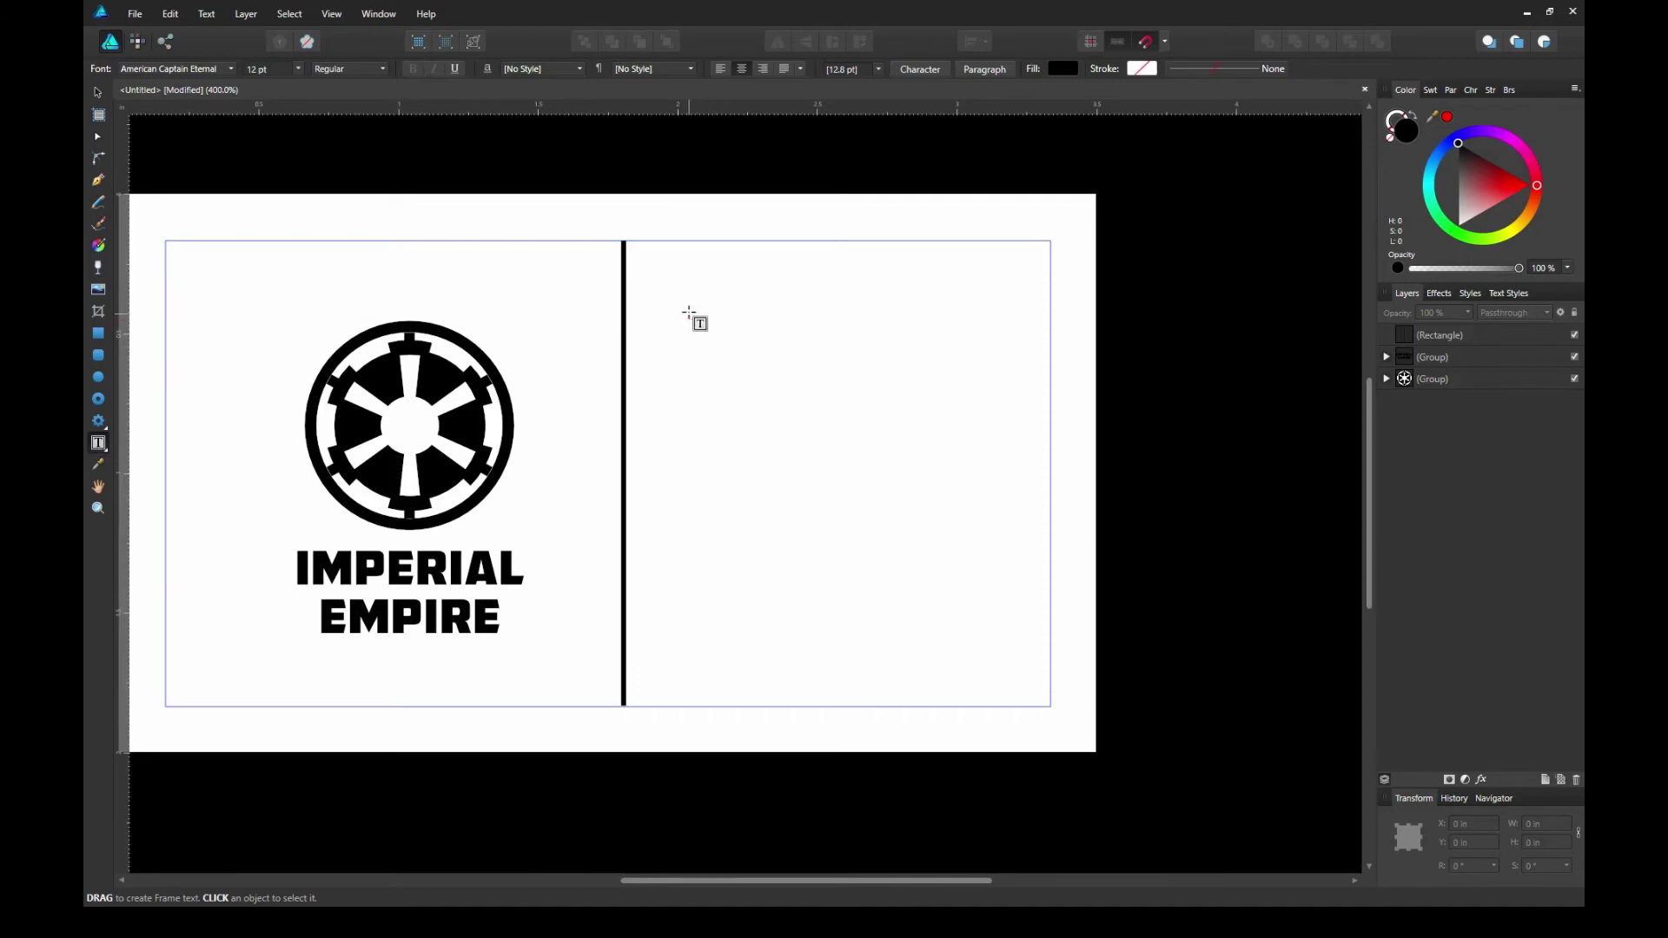
drag(691, 321, 996, 393)
text(FN-2187)
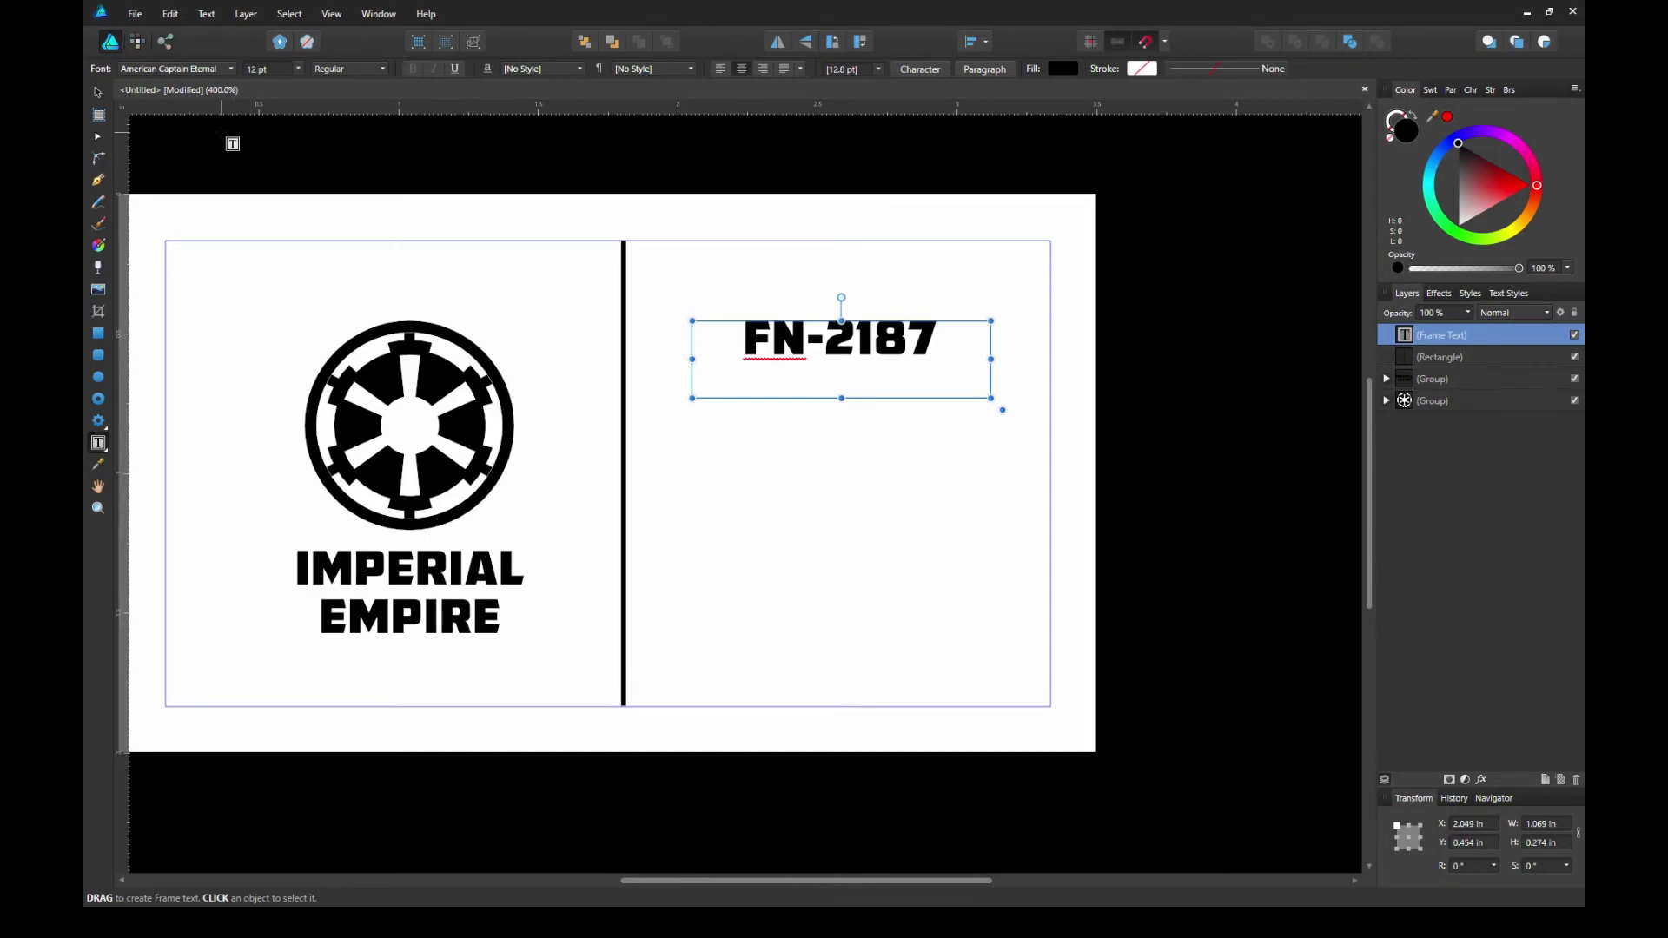
click(246, 14)
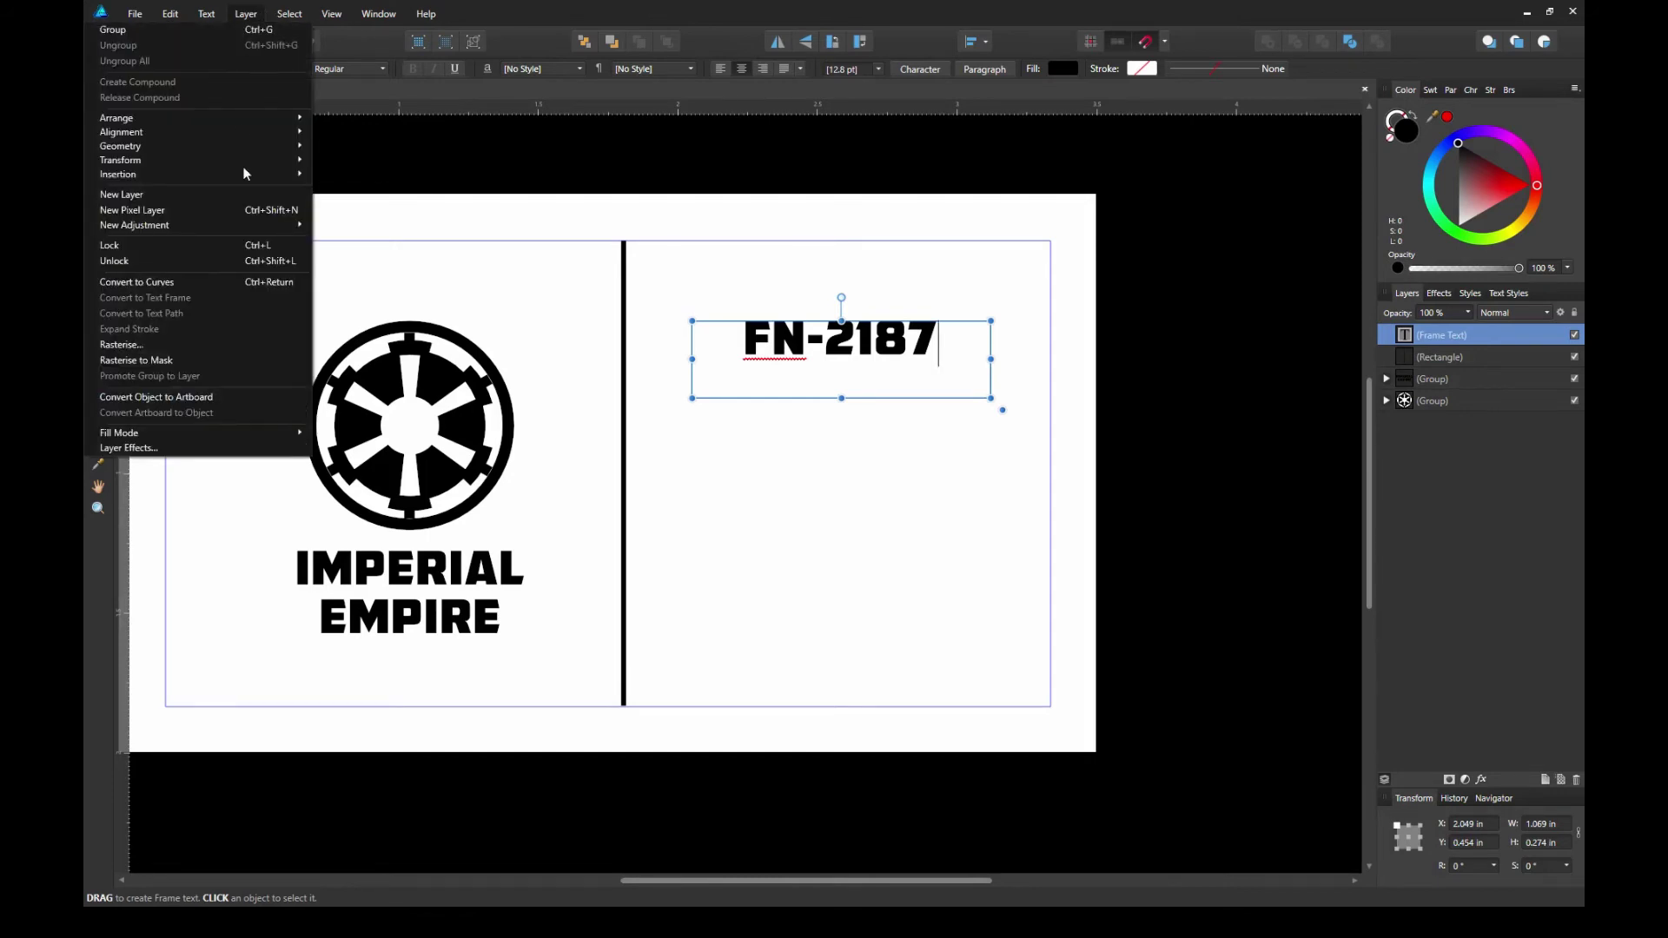
click(263, 280)
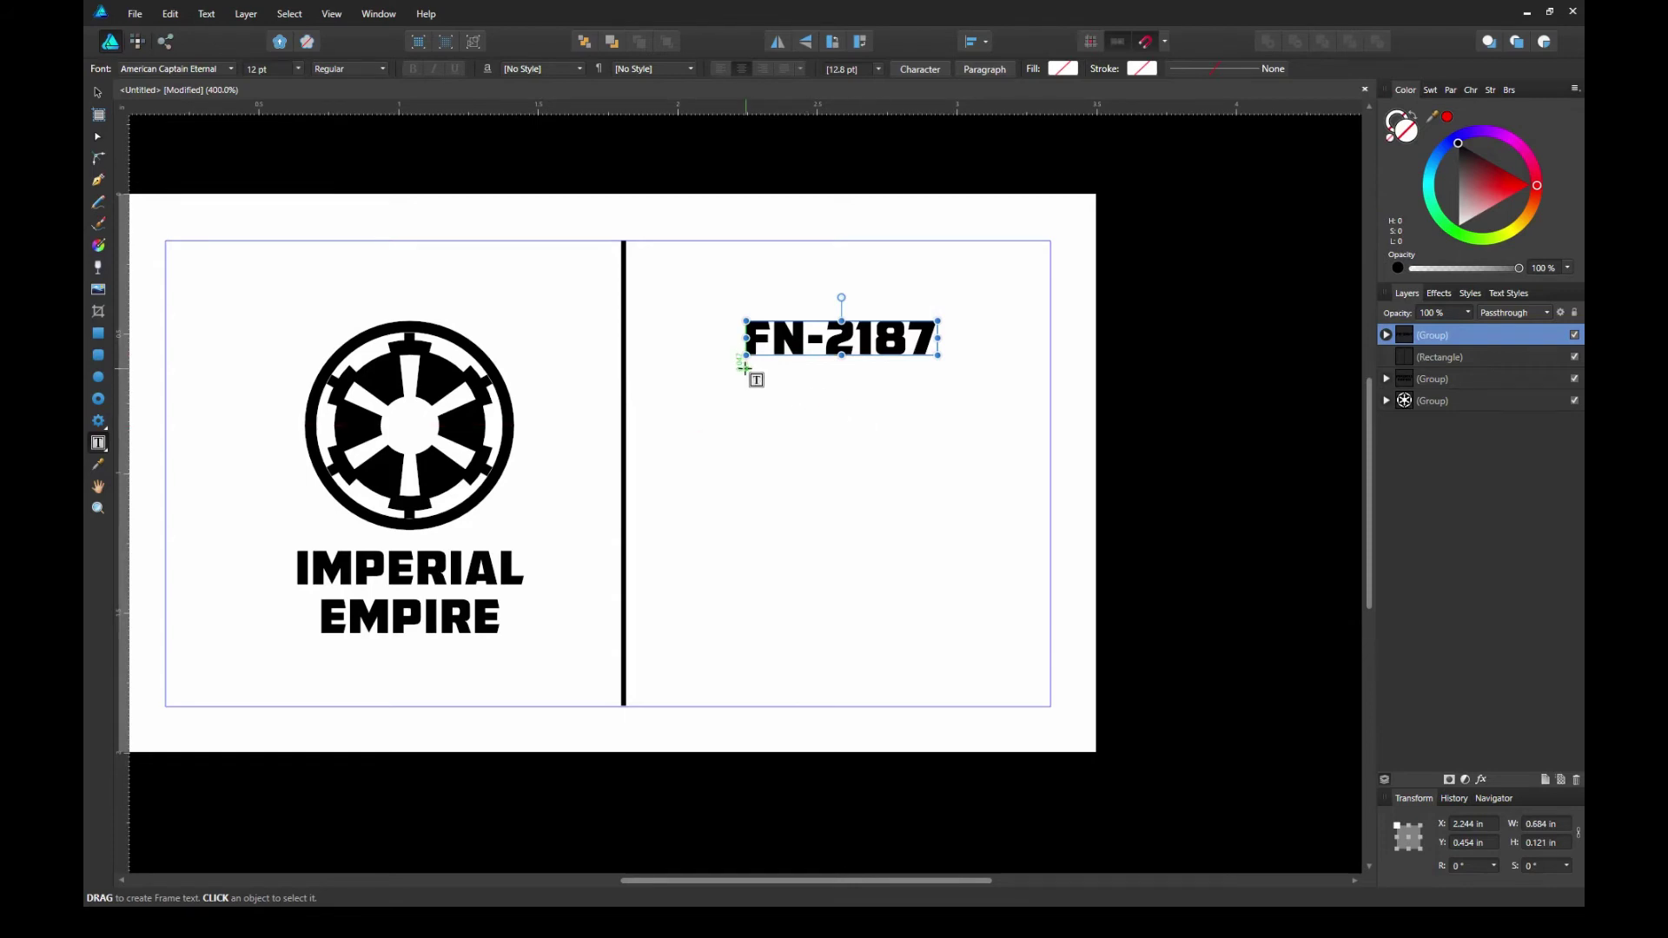
Create an empty text frame about 0.68 × 0.1 in beneath FN-2187 and set its font to Futura Md BT
drag(745, 369, 949, 402)
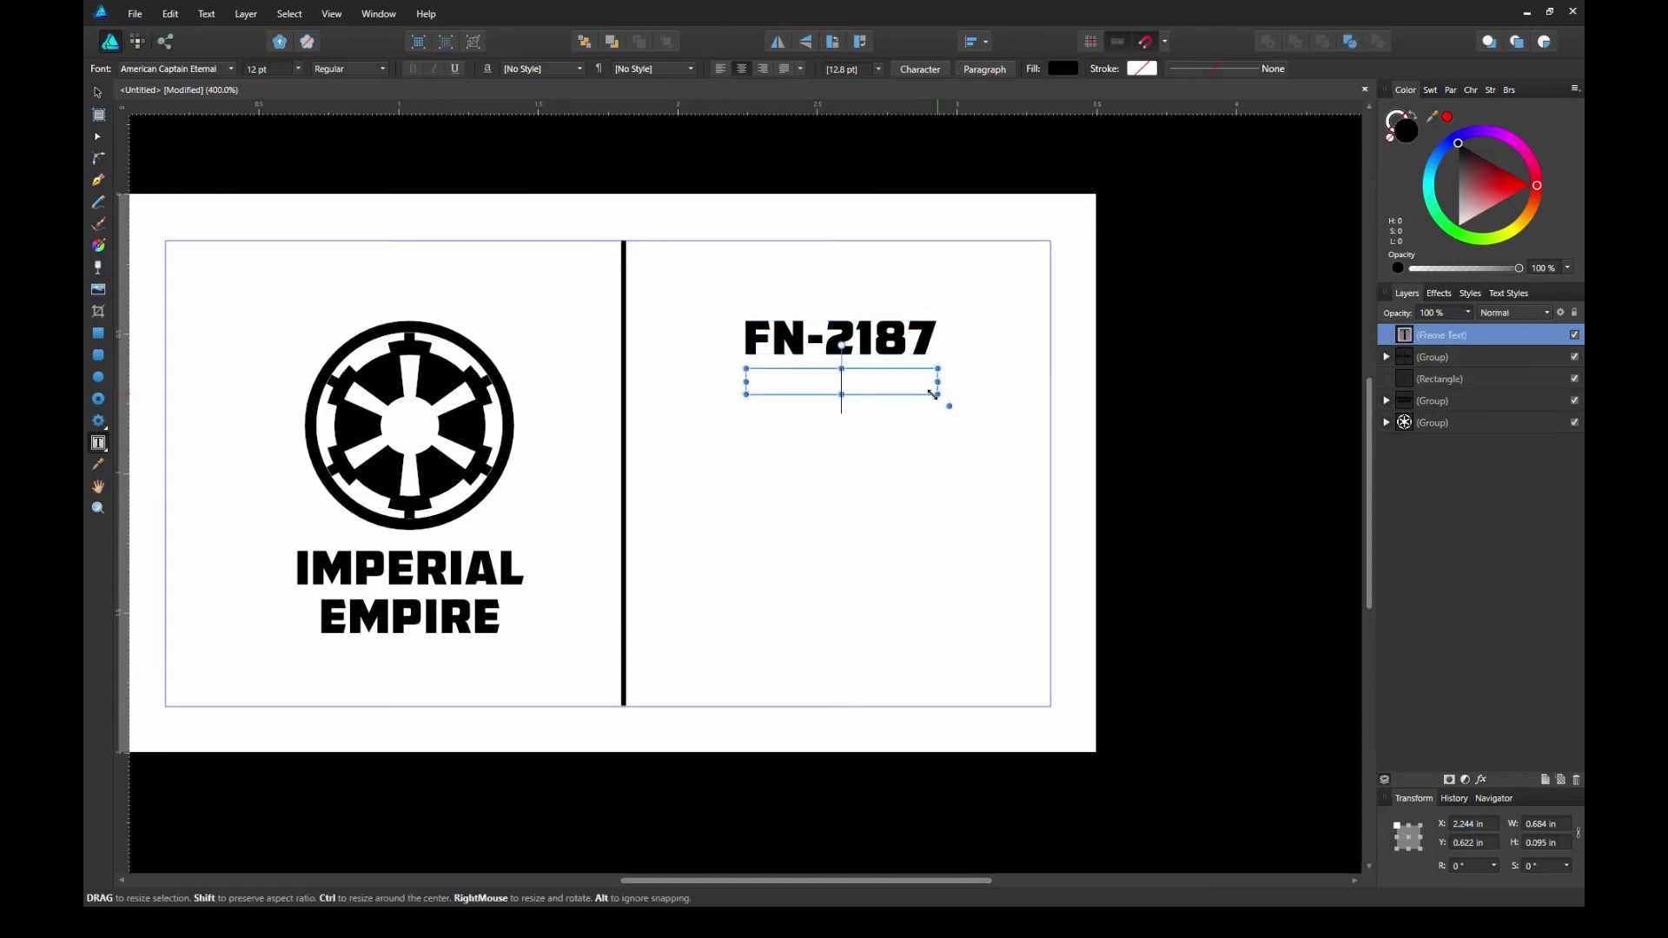
click(231, 69)
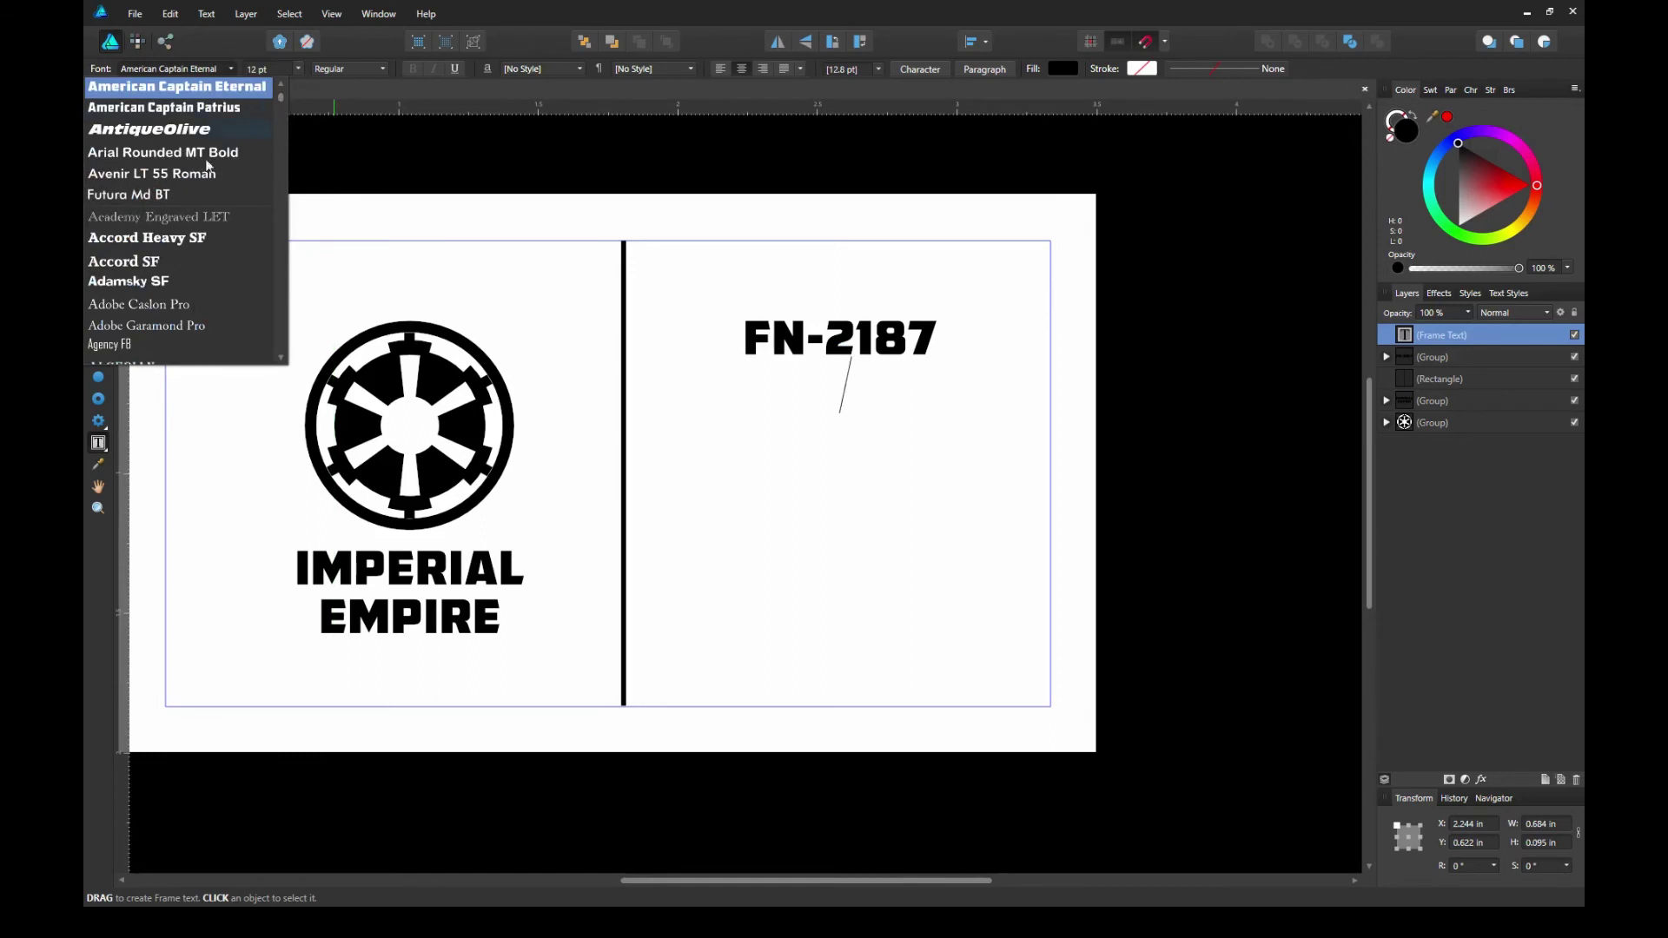
click(170, 196)
text(S)
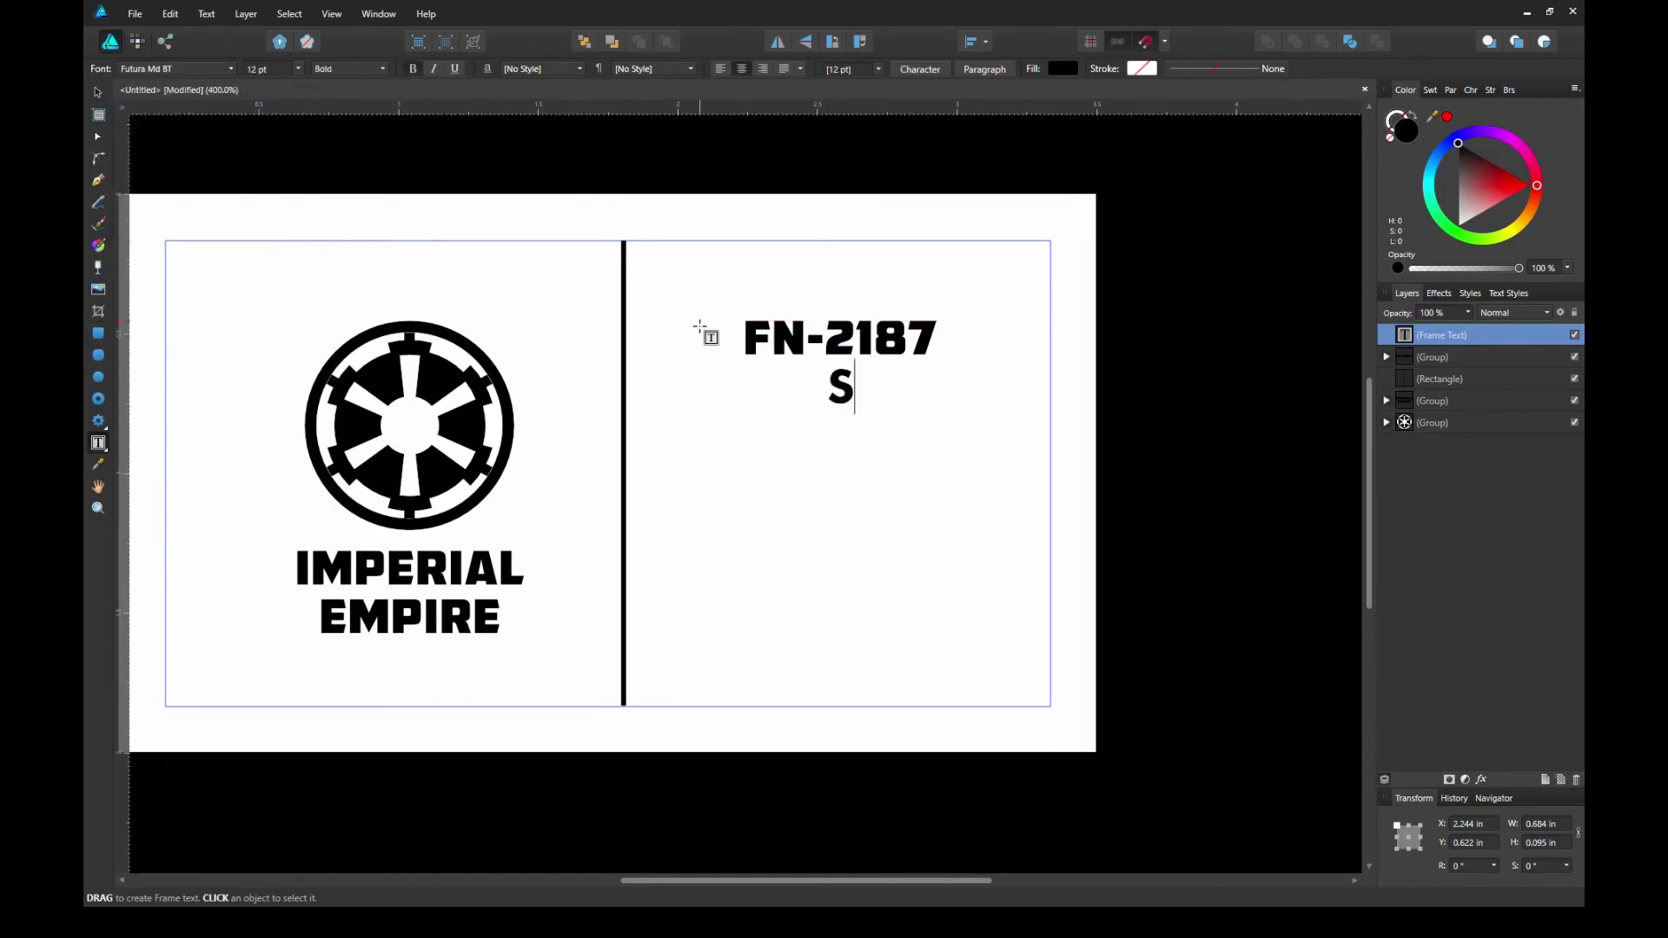
key(BackSpace)
Set the new frame's text to 6 pt Medium and enter Stormtrooper
click(299, 69)
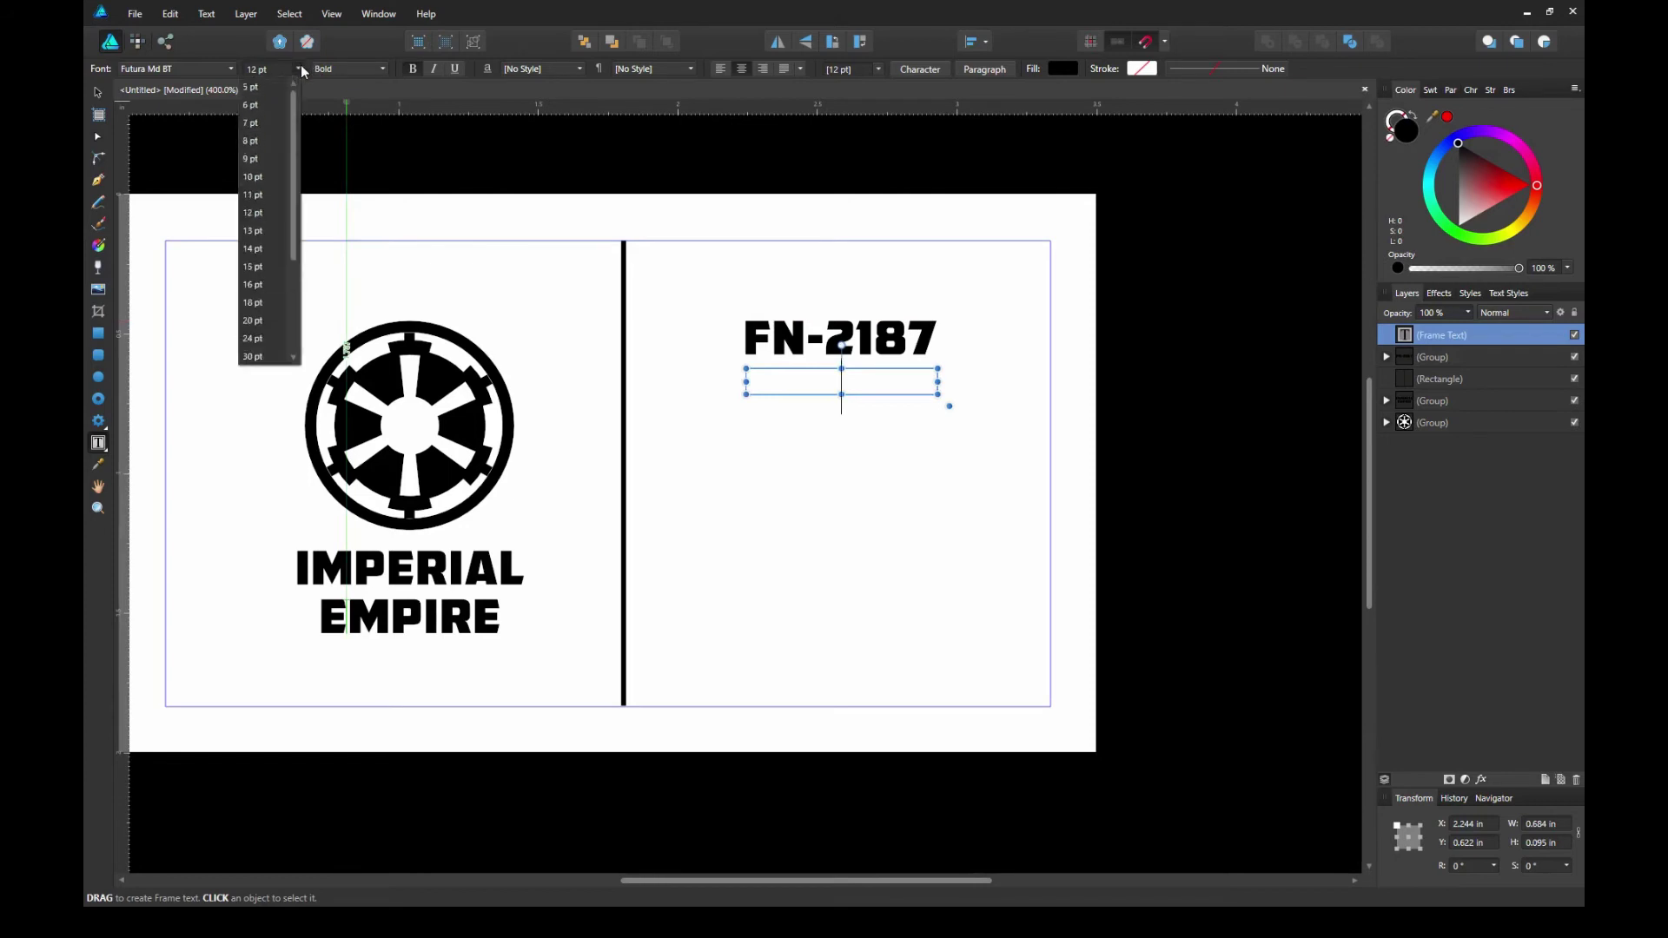
click(252, 141)
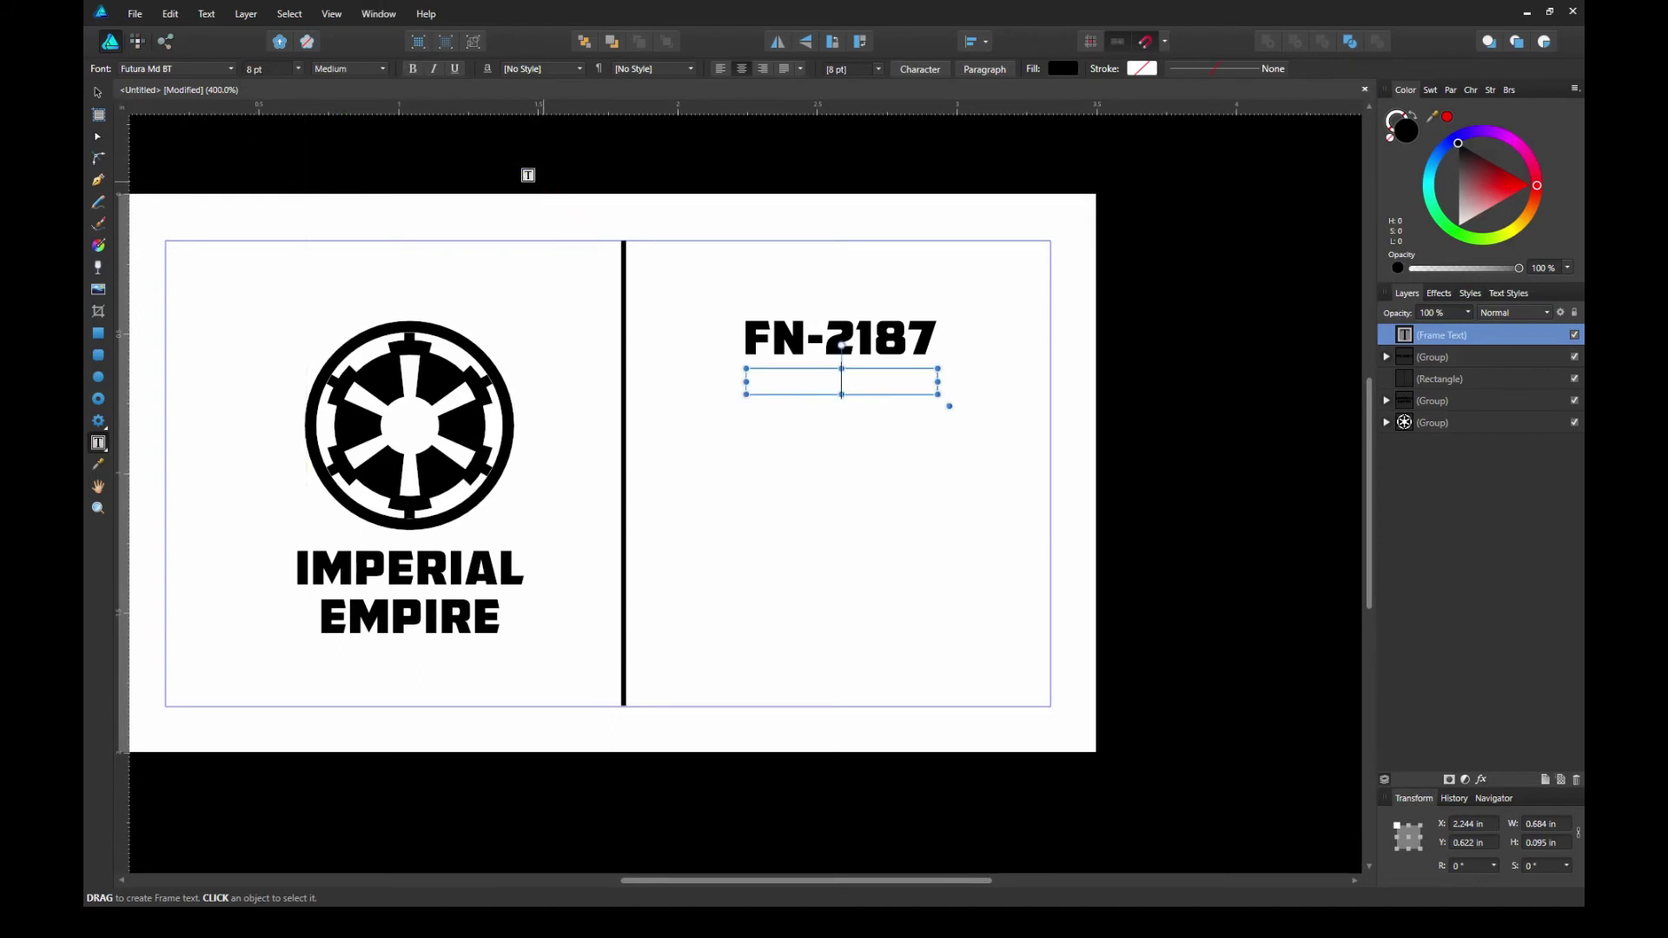
click(302, 70)
click(274, 101)
text(Storm)
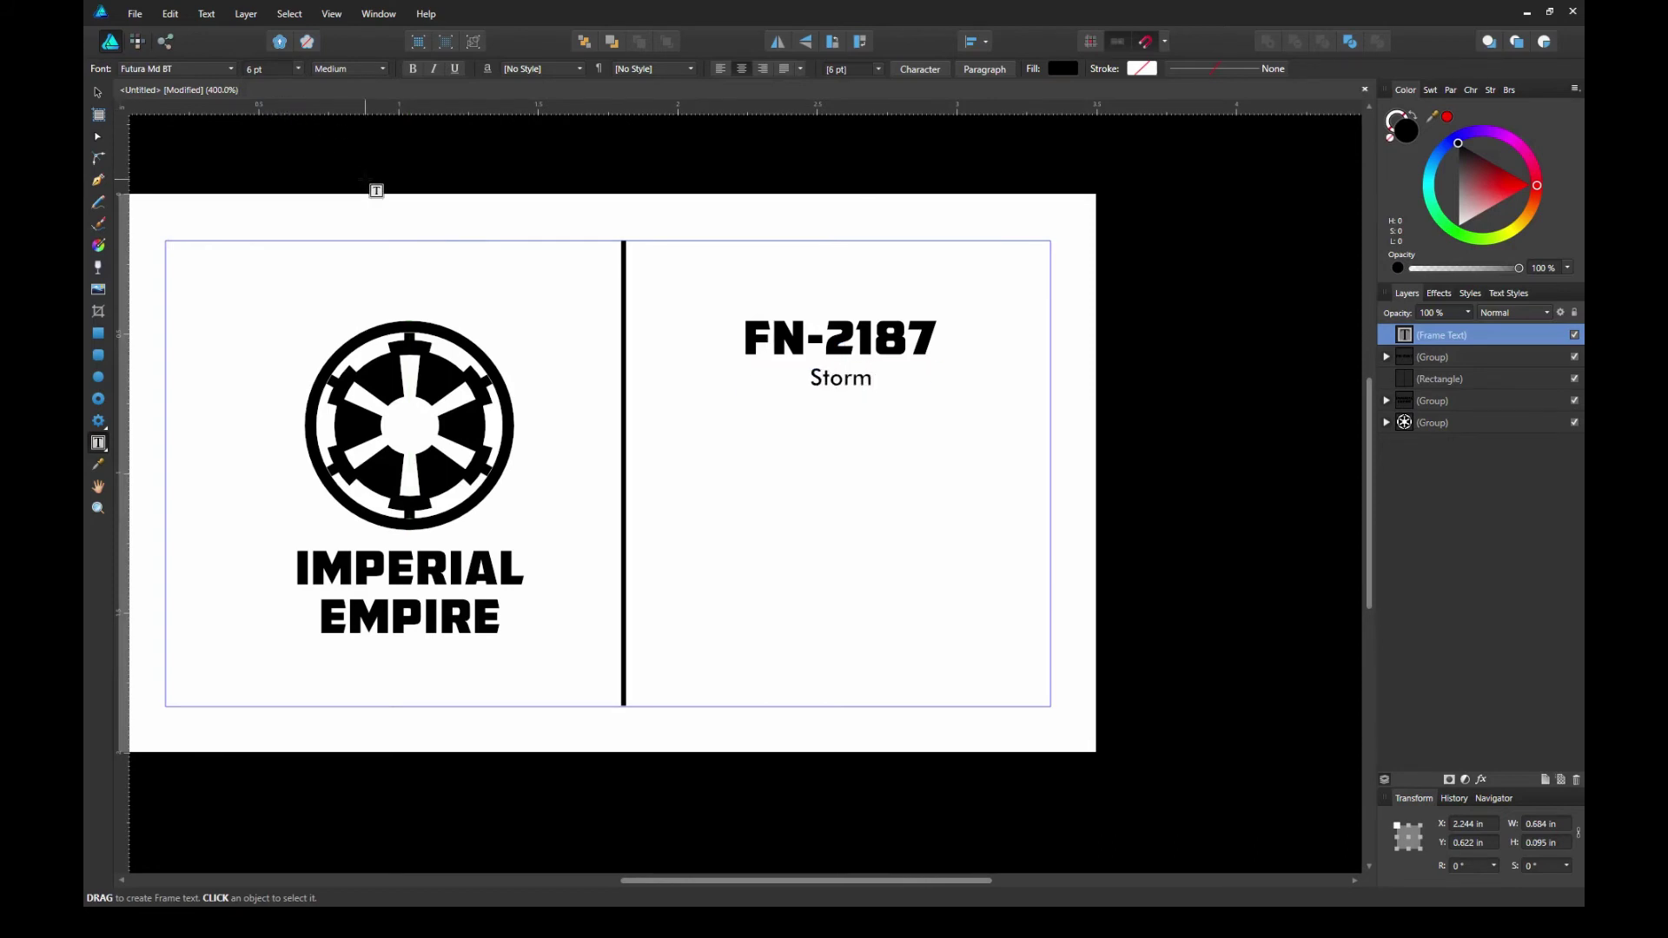
text(trooper)
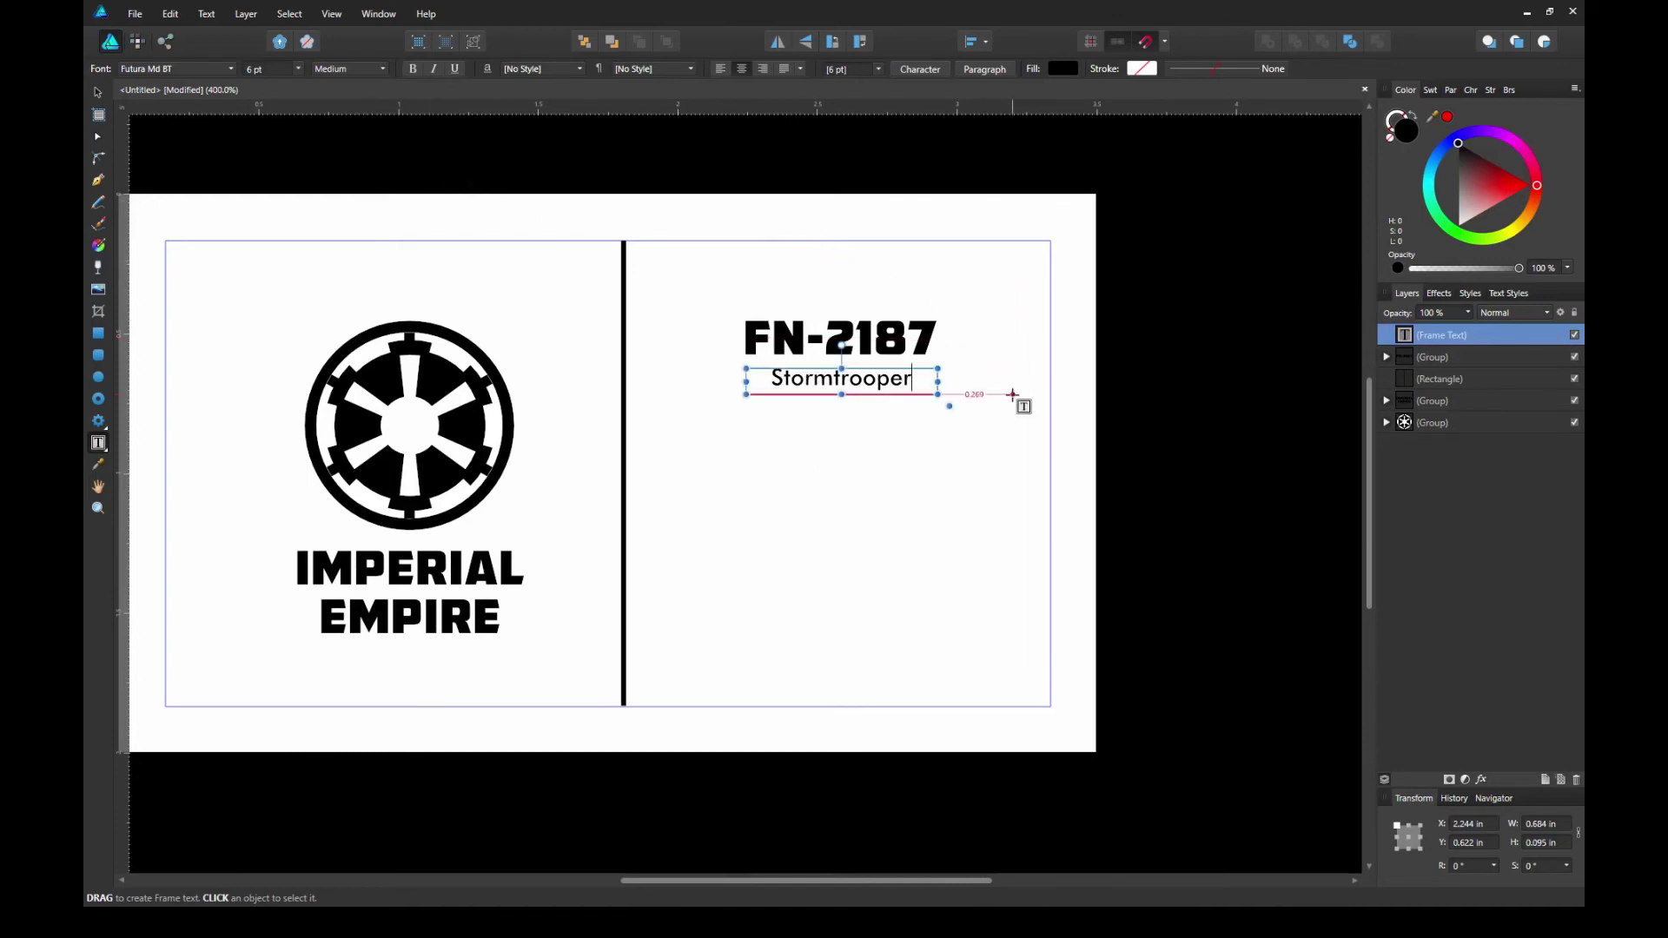
click(98, 92)
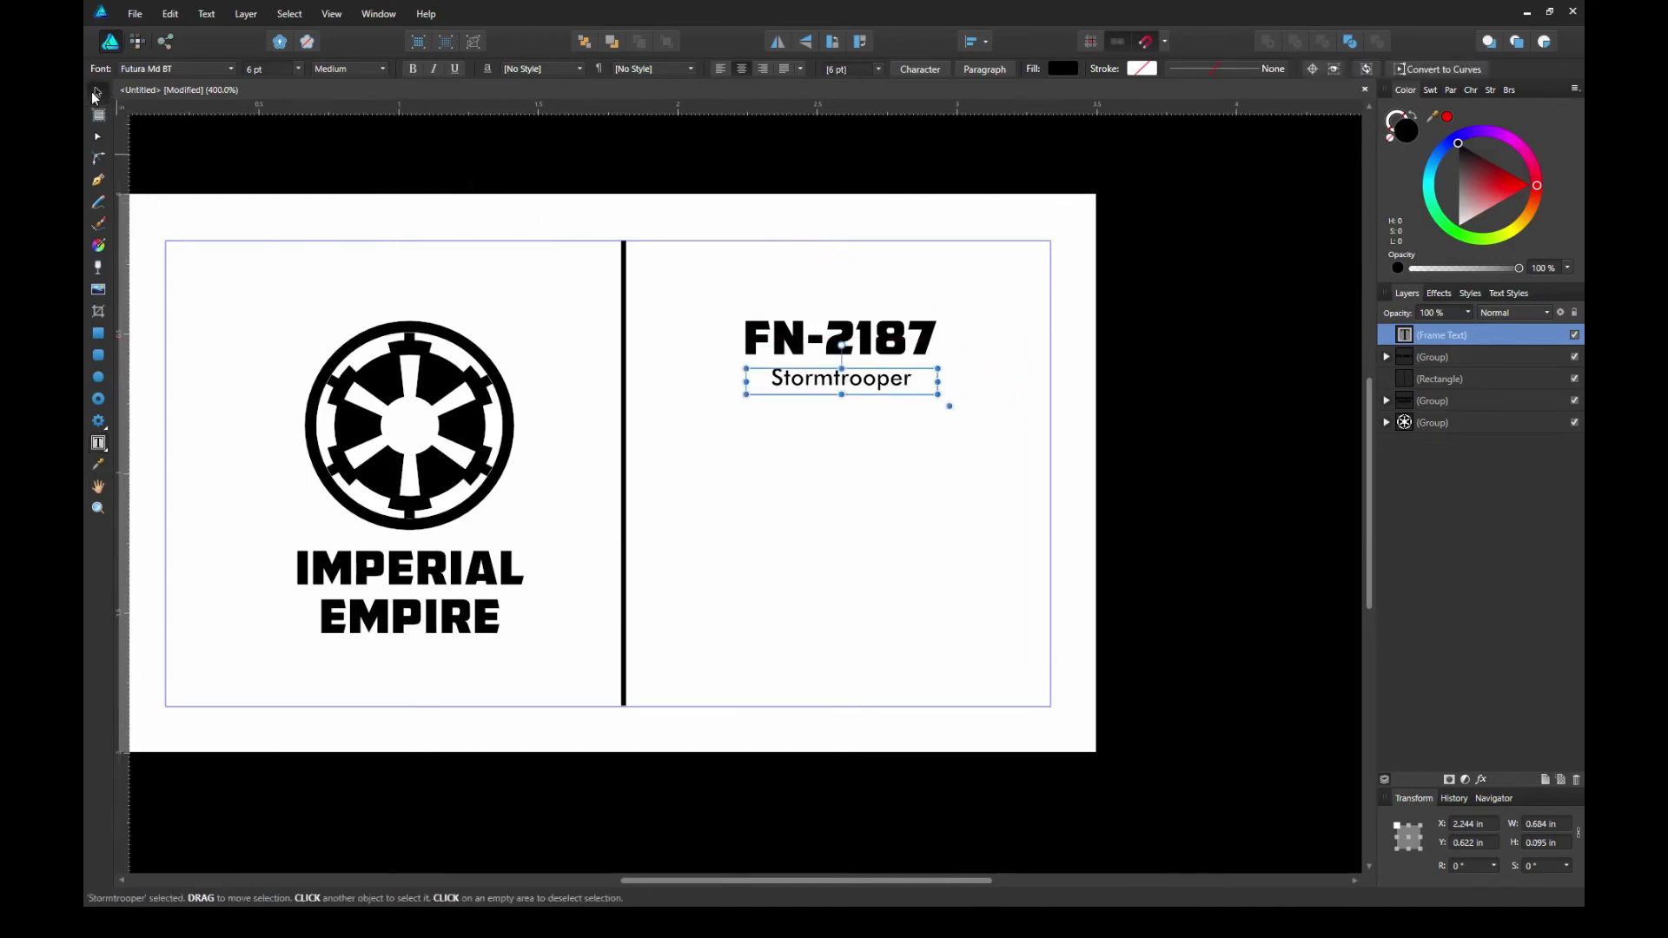
click(533, 174)
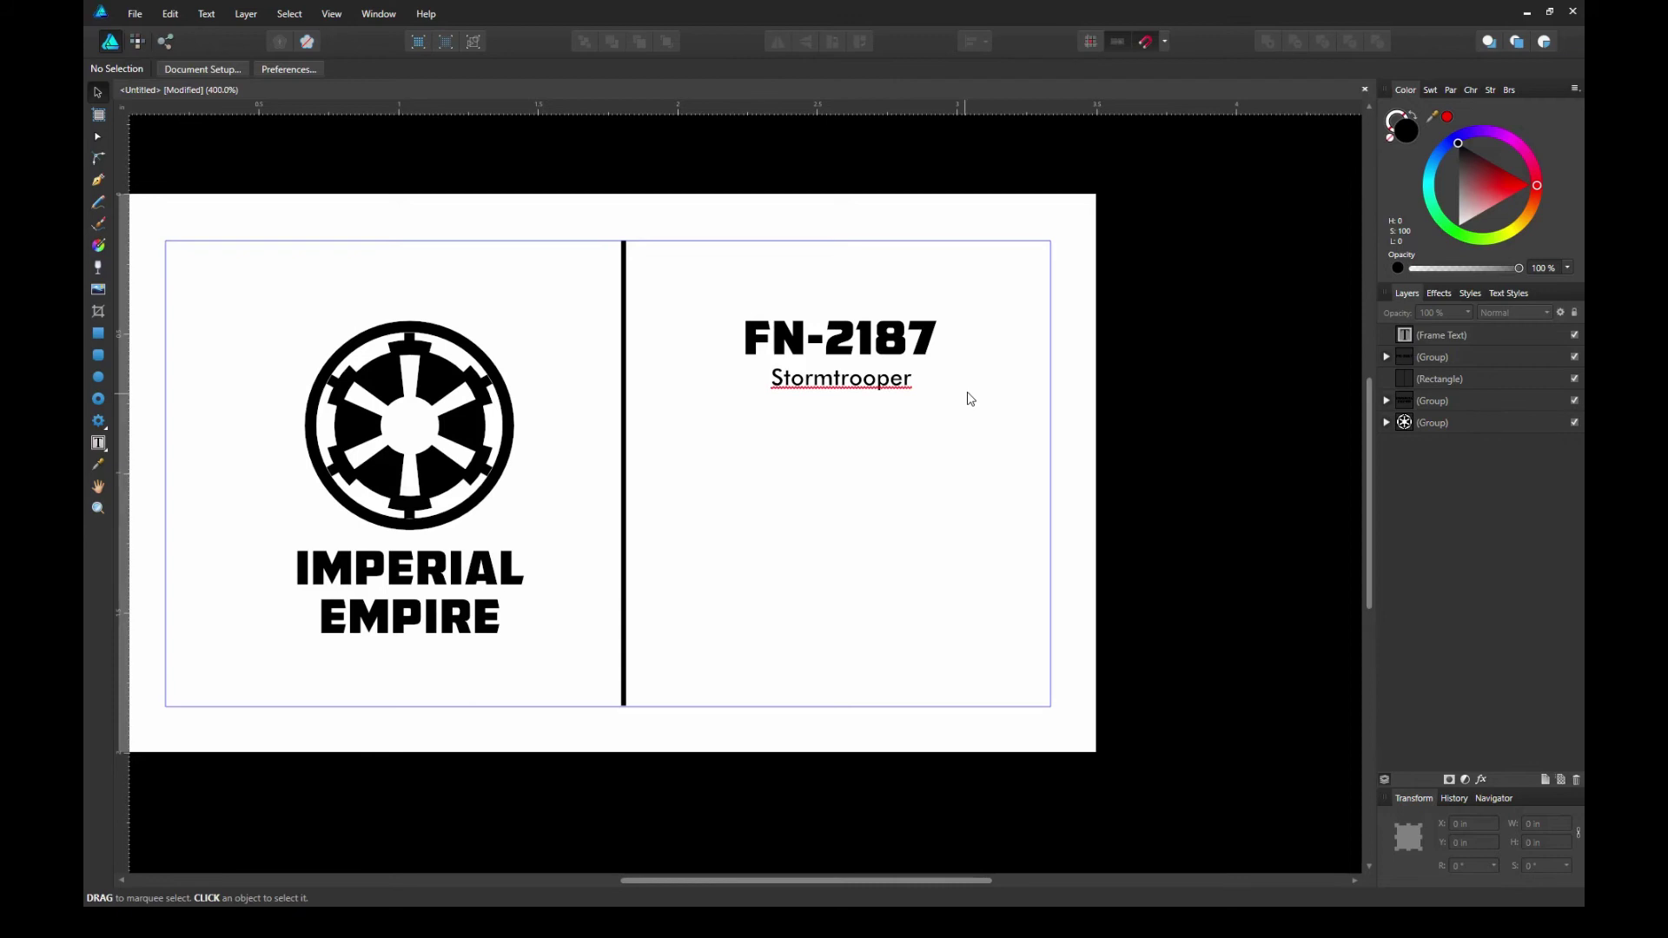
Set the spelling language of the Stormtrooper text to None
click(1471, 89)
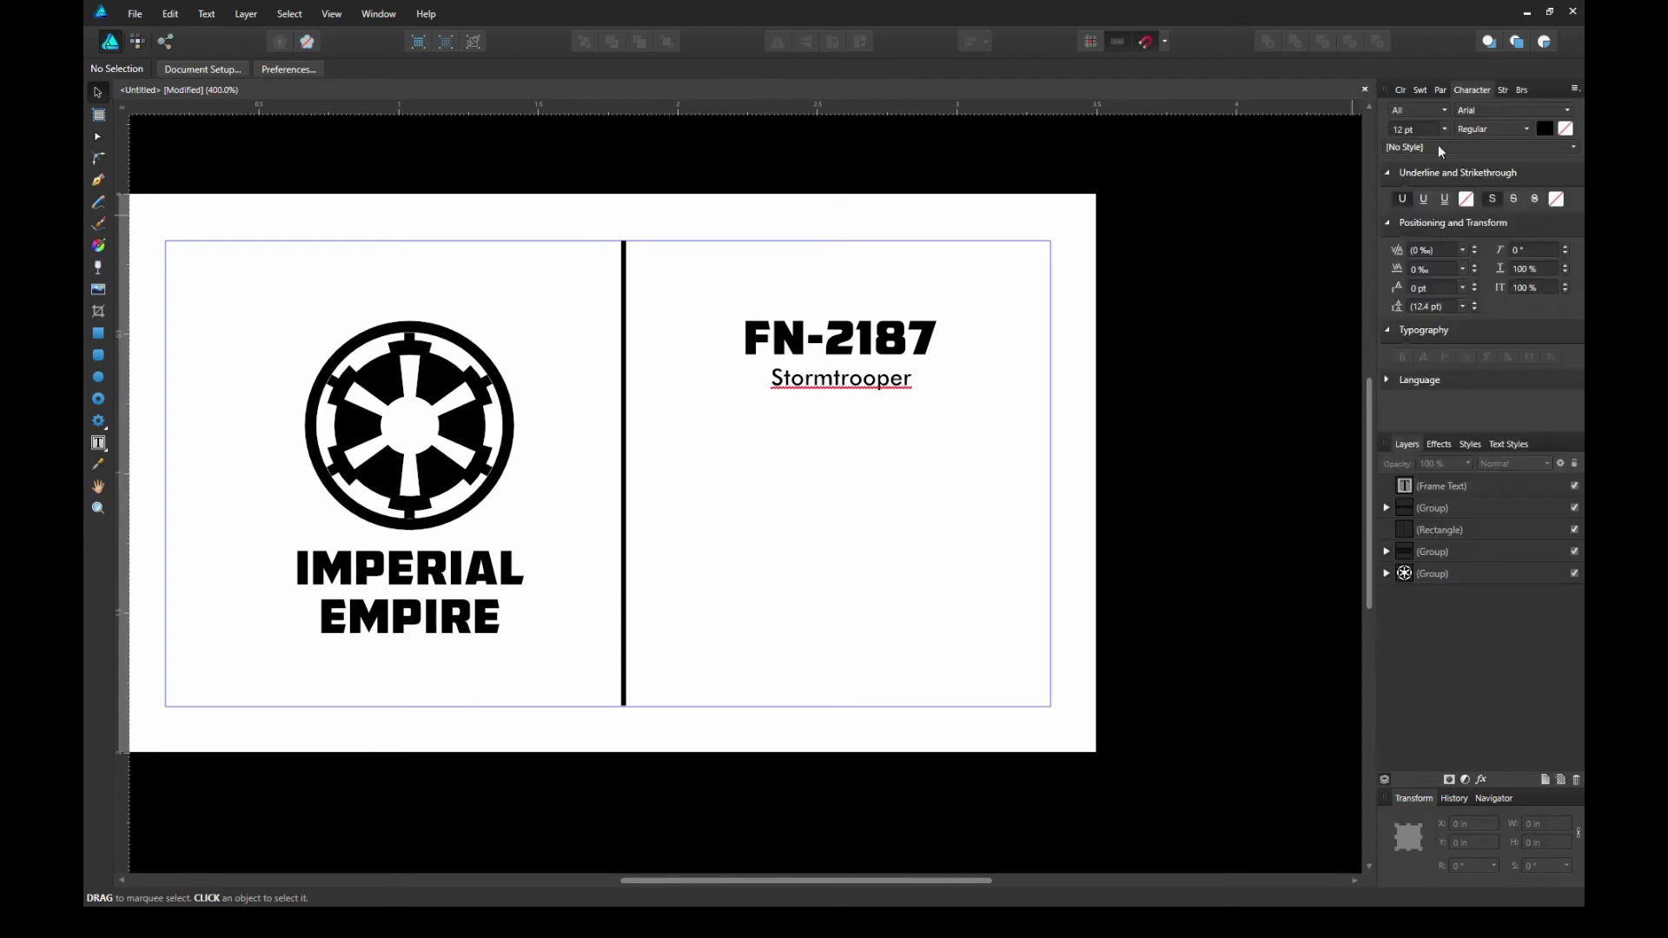
click(881, 391)
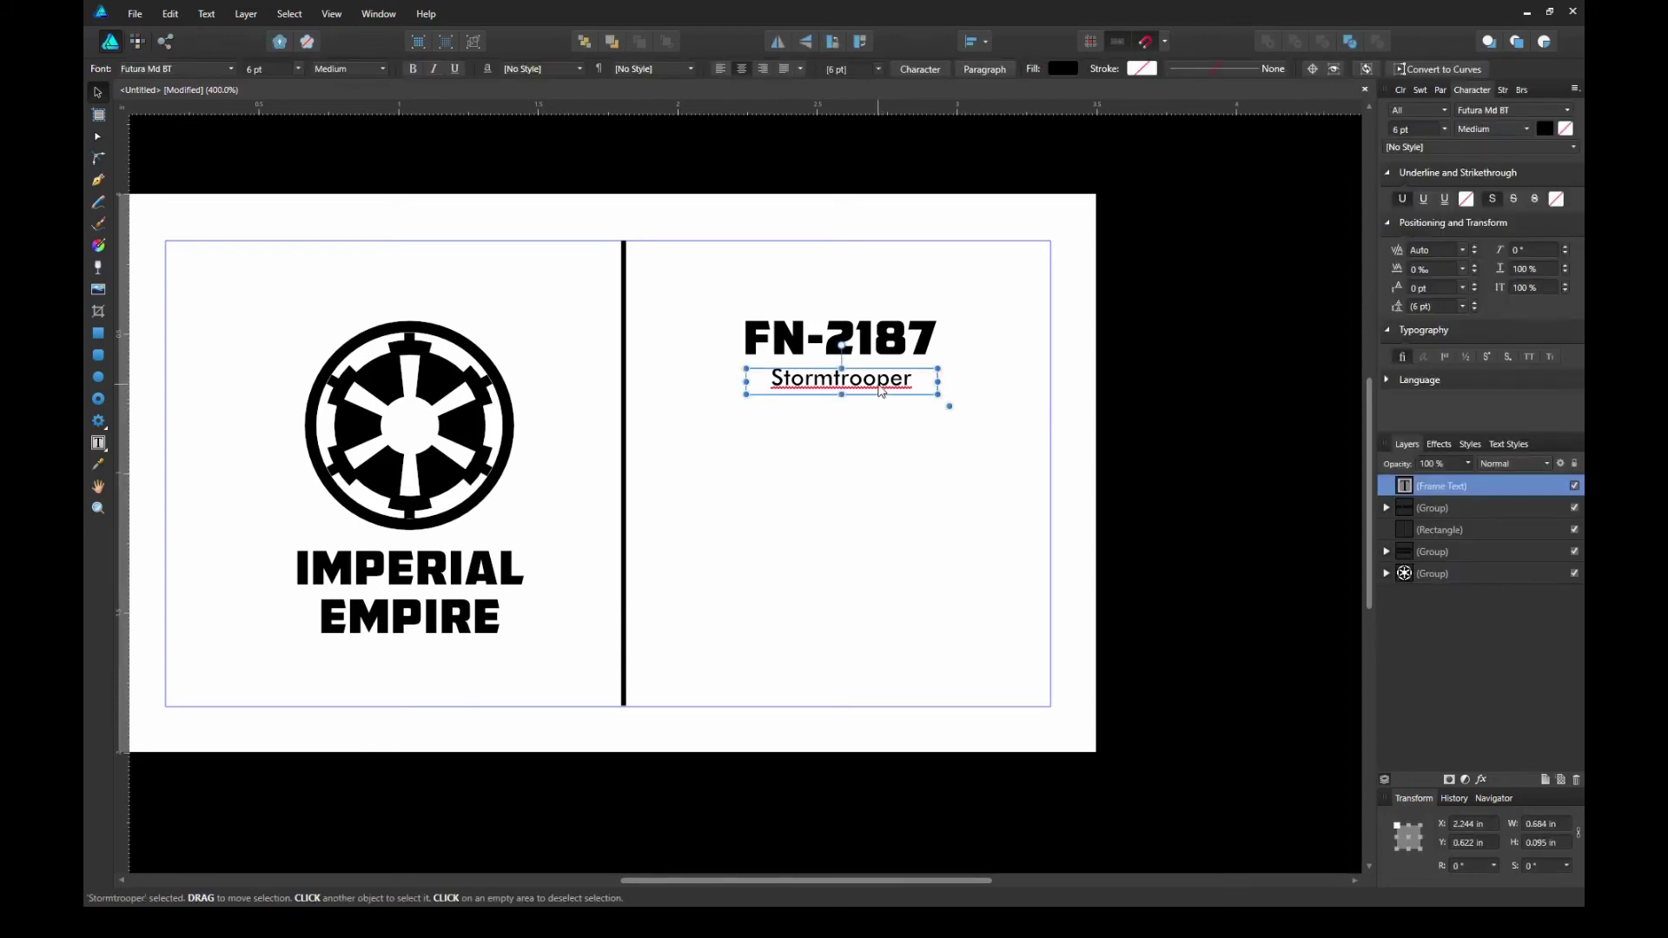
click(1387, 381)
click(1407, 404)
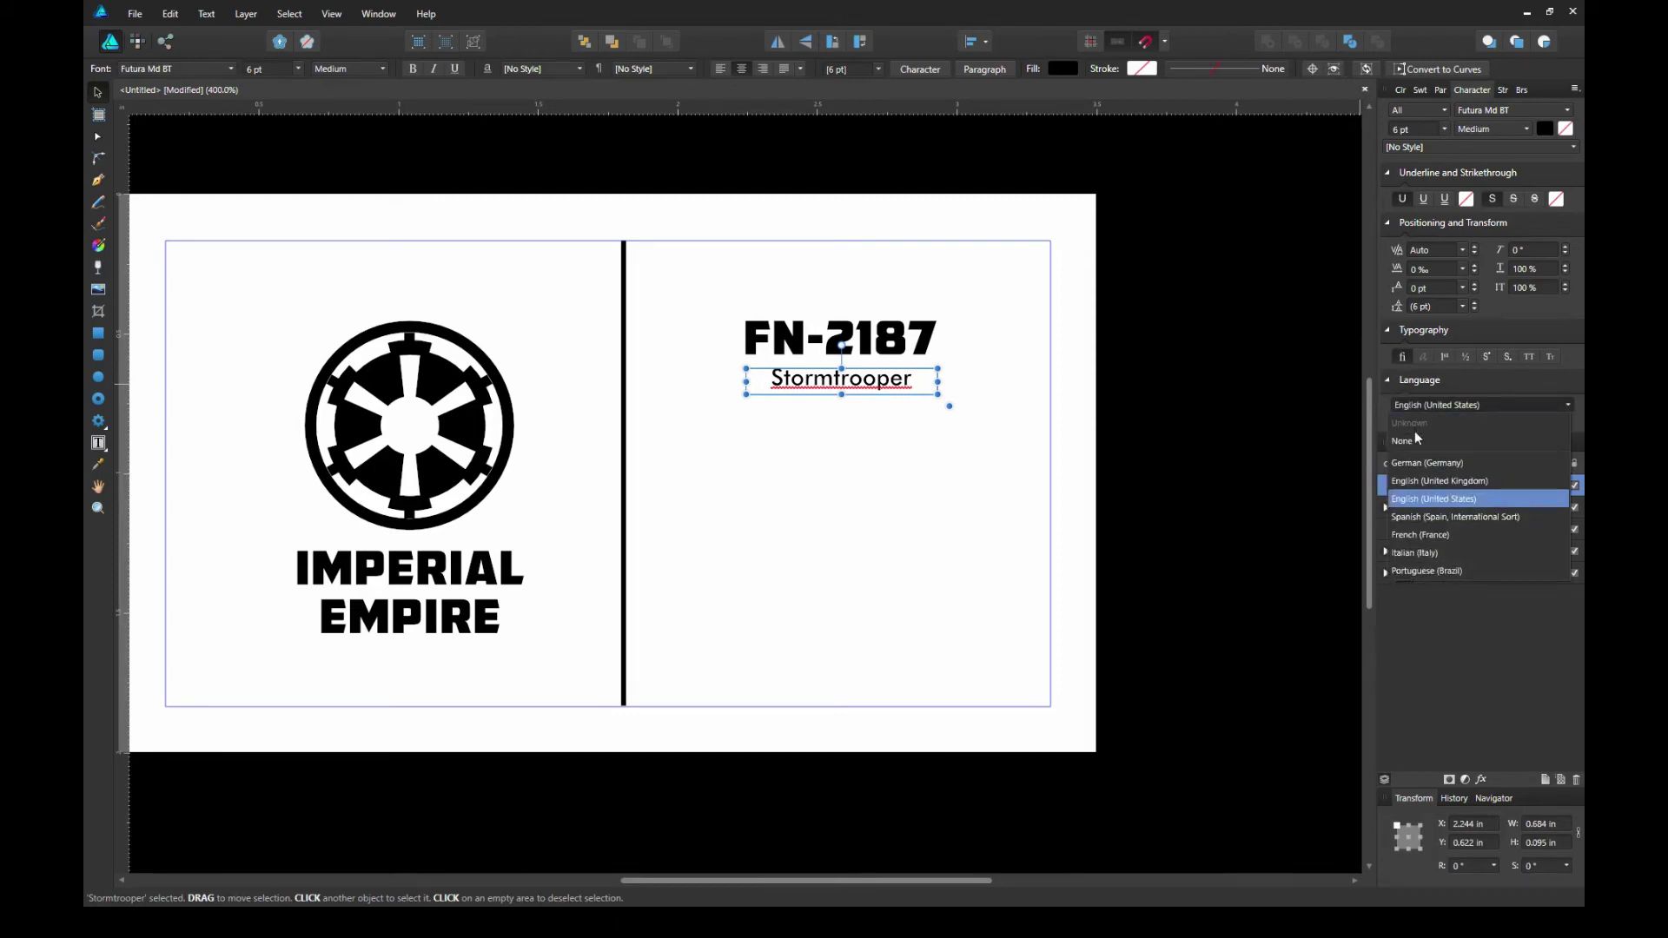
click(1416, 440)
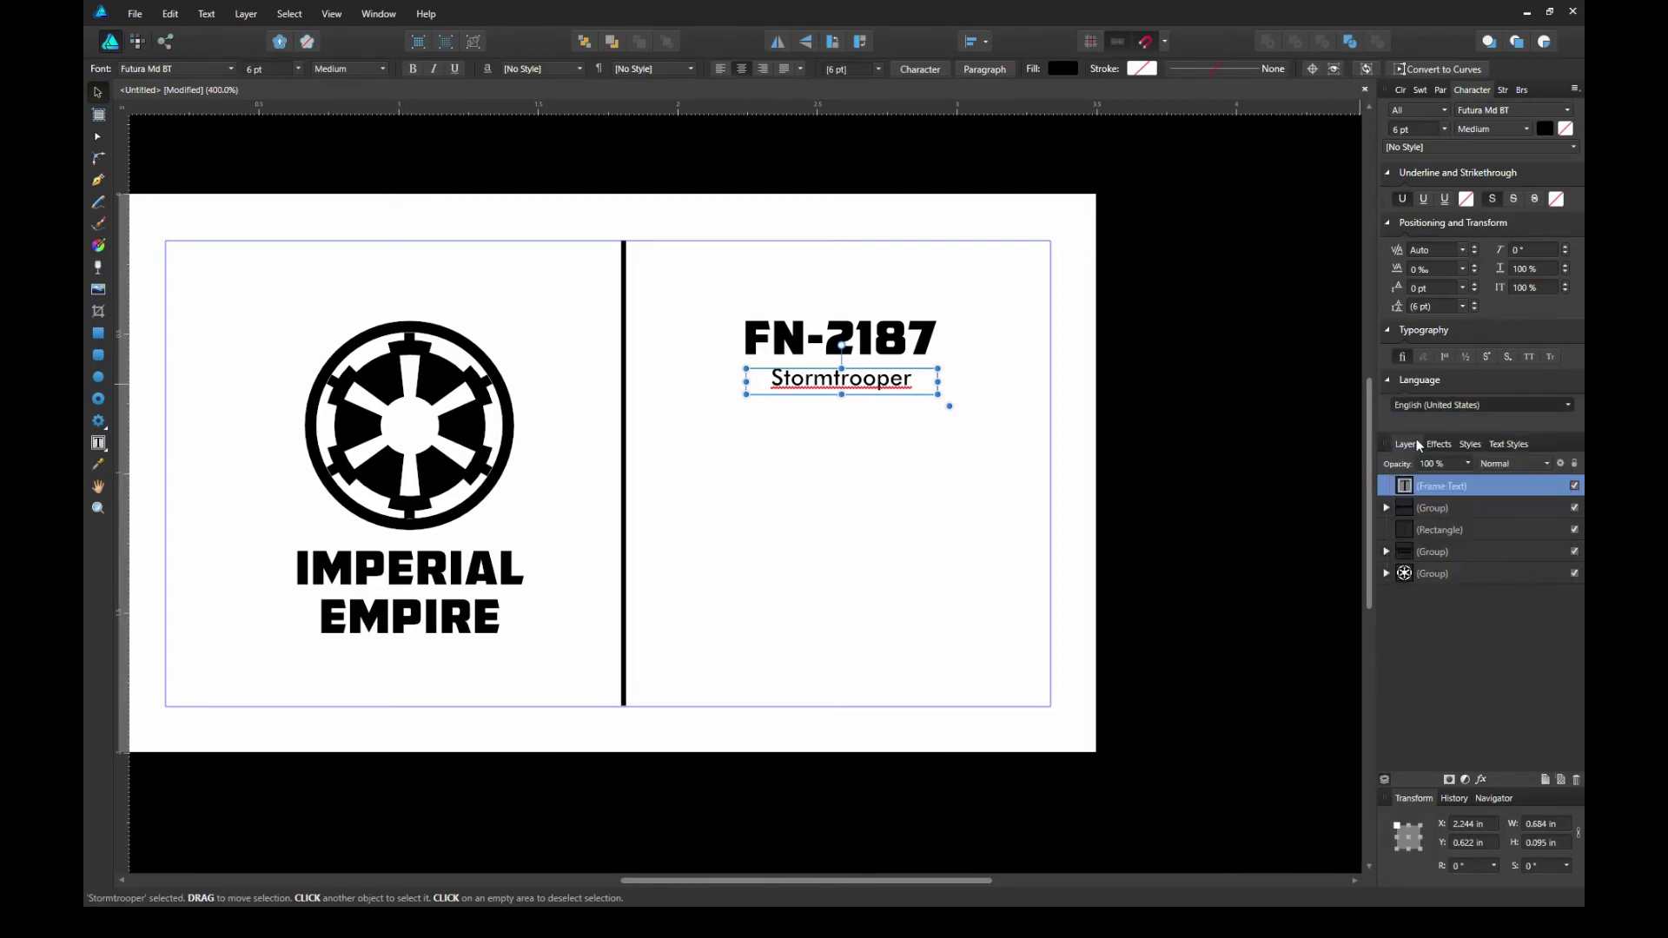
click(1441, 92)
click(1170, 356)
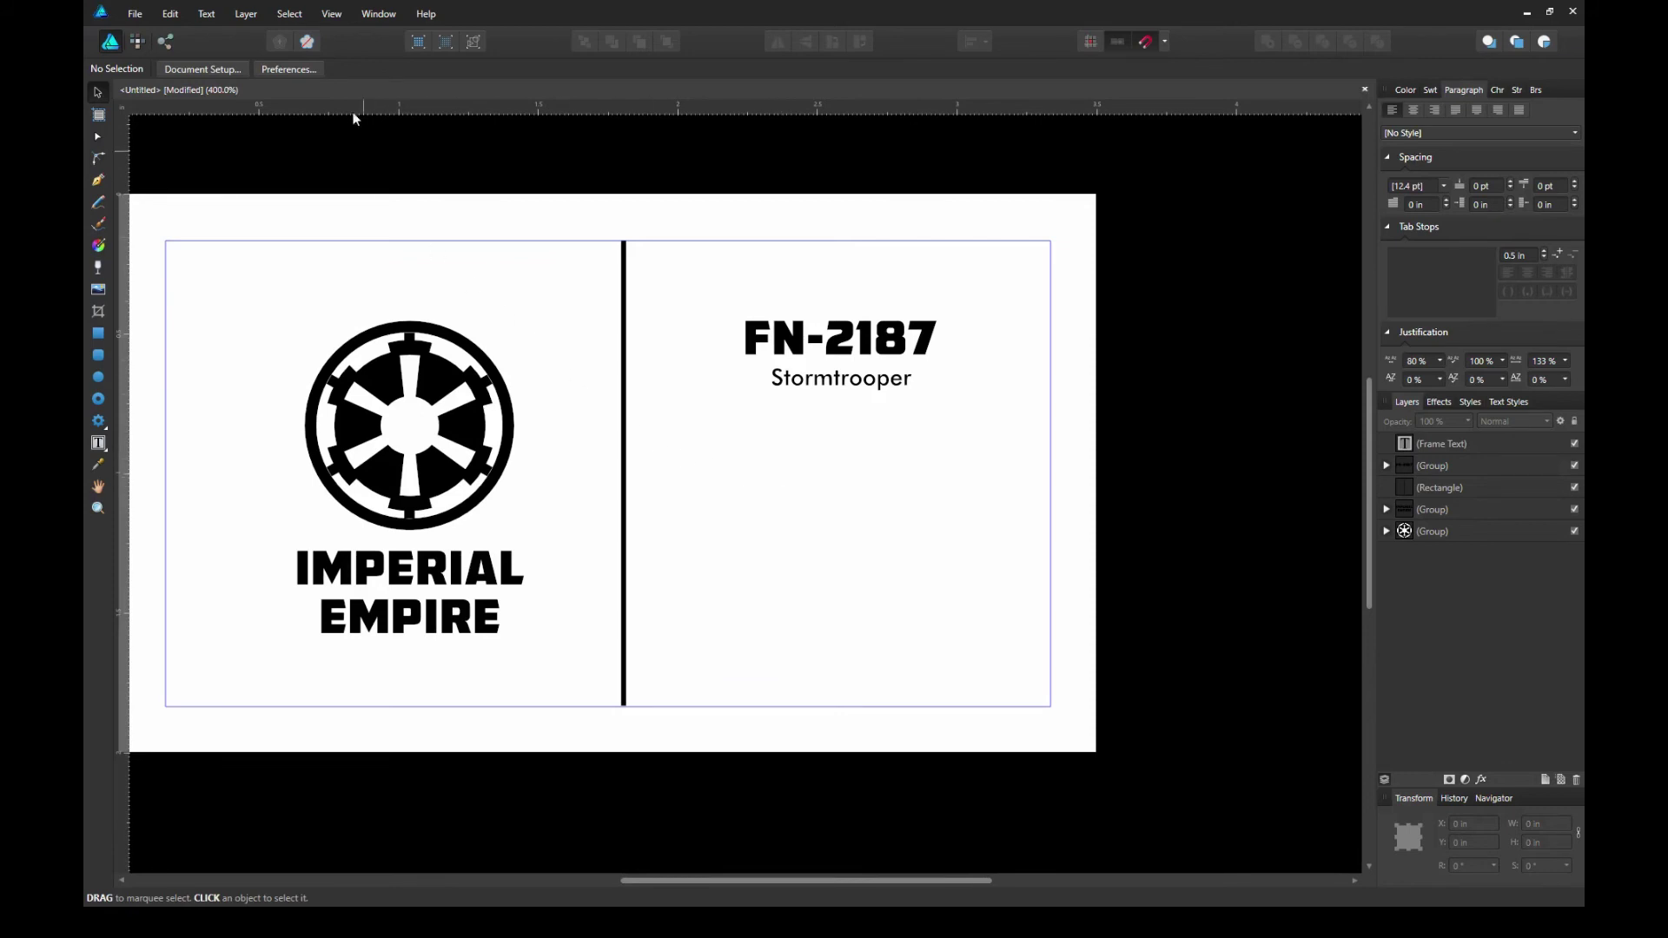
Show the Assets panel in the workspace
click(345, 11)
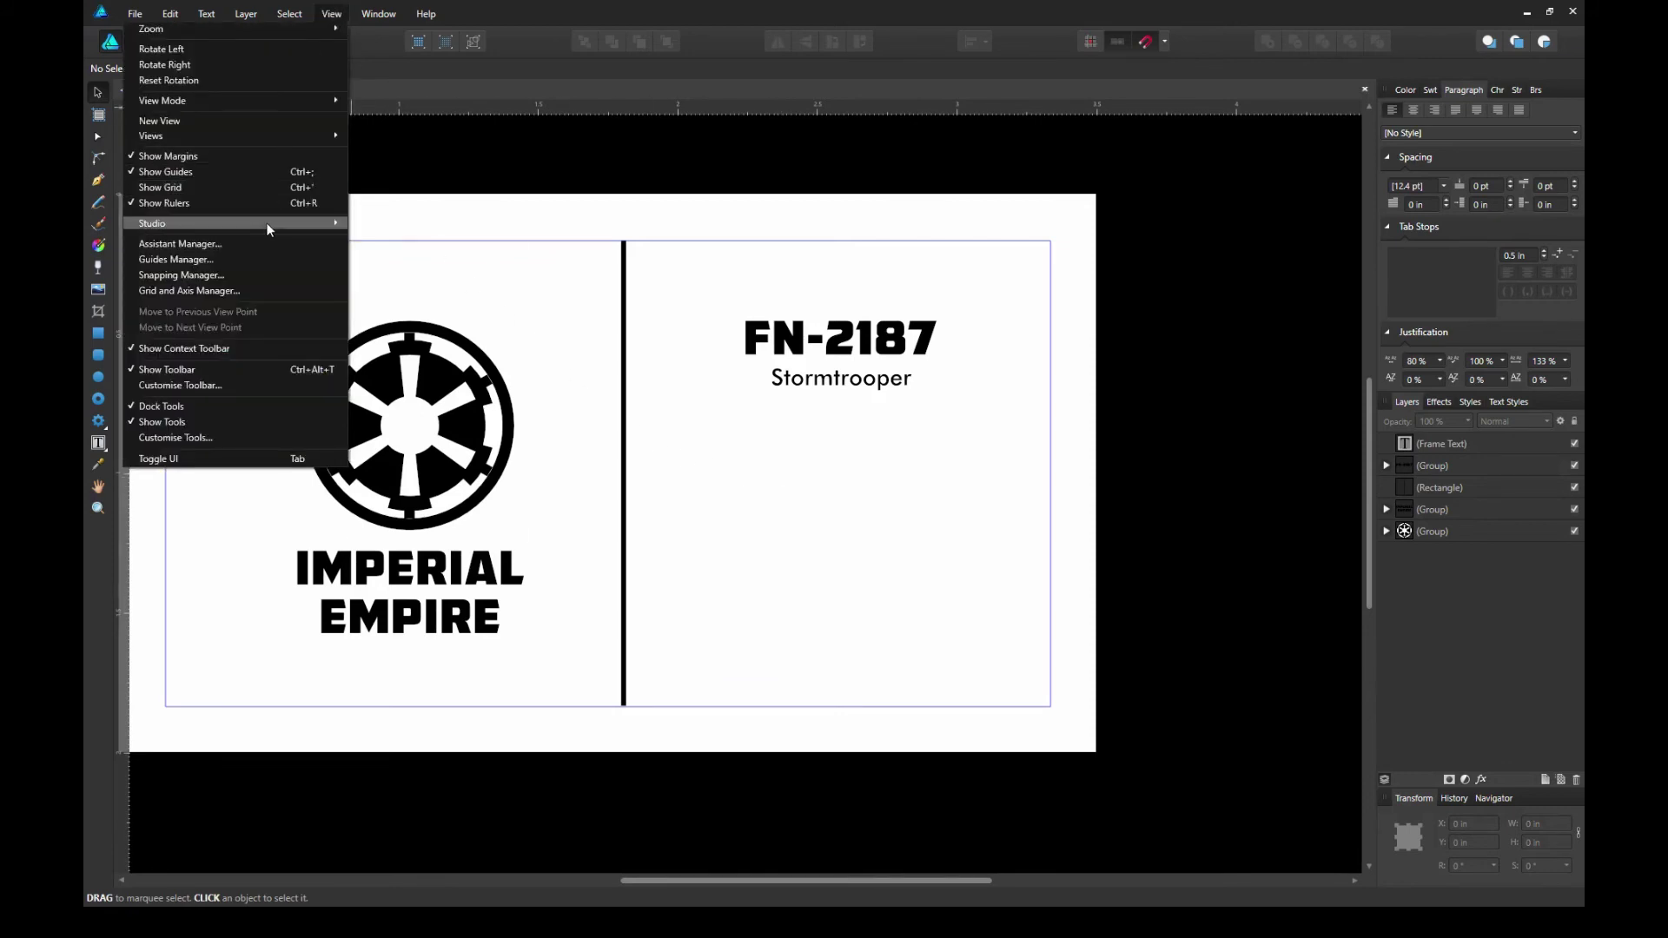
mouse_move(268, 222)
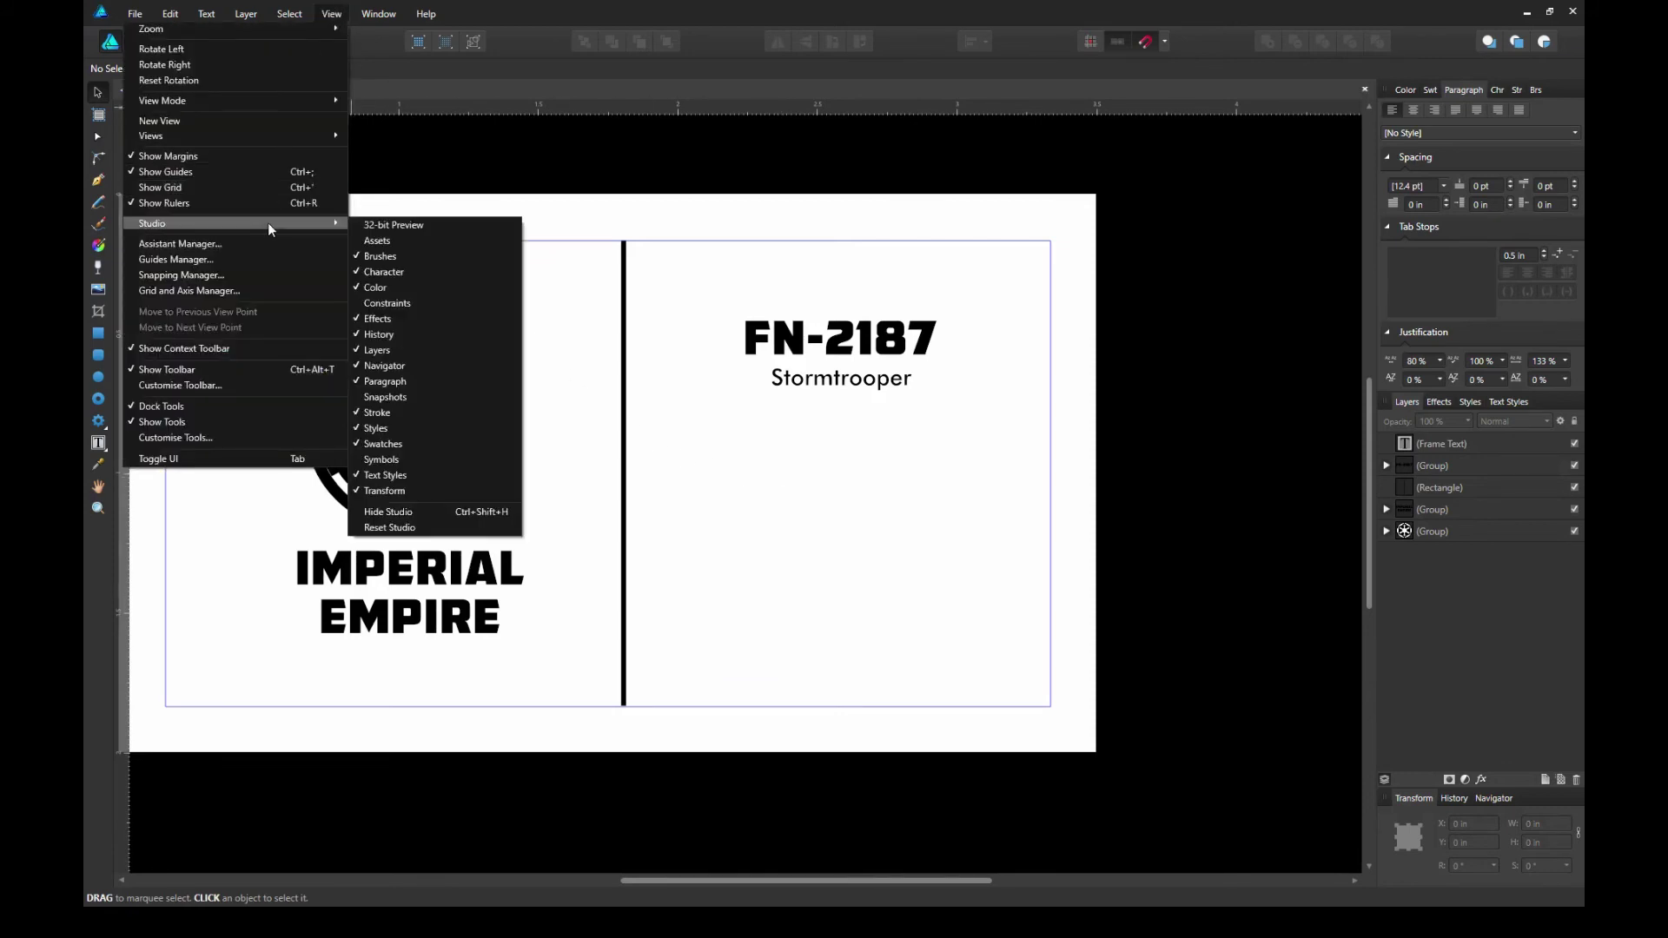
click(393, 238)
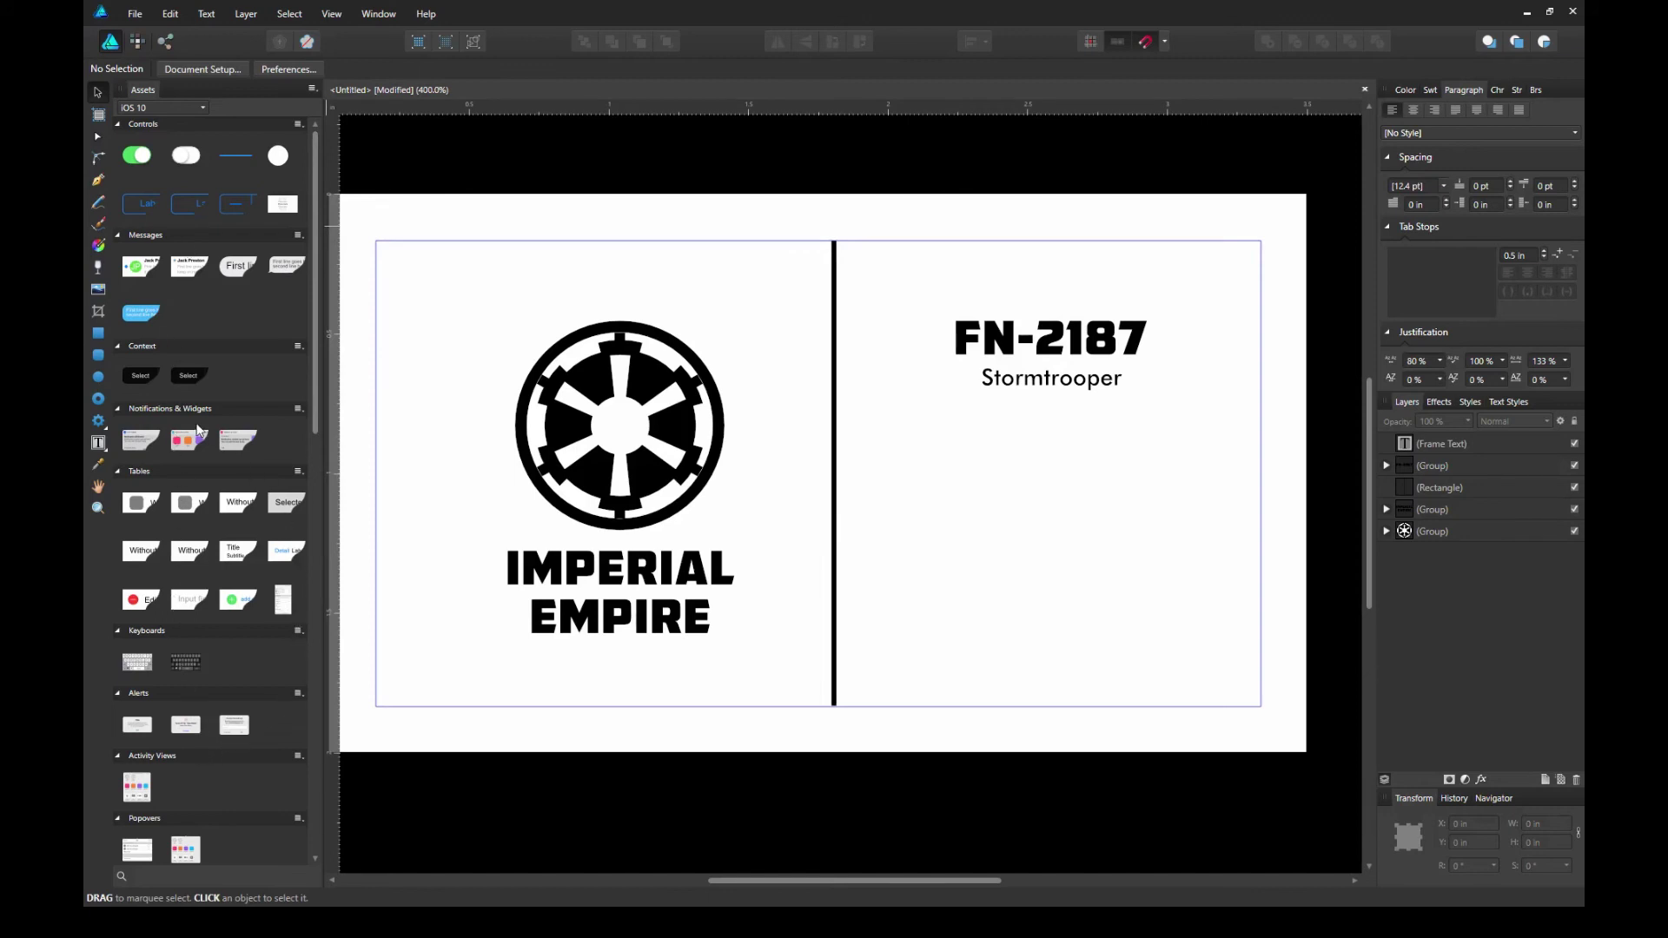
Place the iOS 10 Phone icon just right of the divider below Stormtrooper and scale it to about 0.11 × 0.11 in
scroll(198, 427, down, 5)
scroll(196, 424, down, 8)
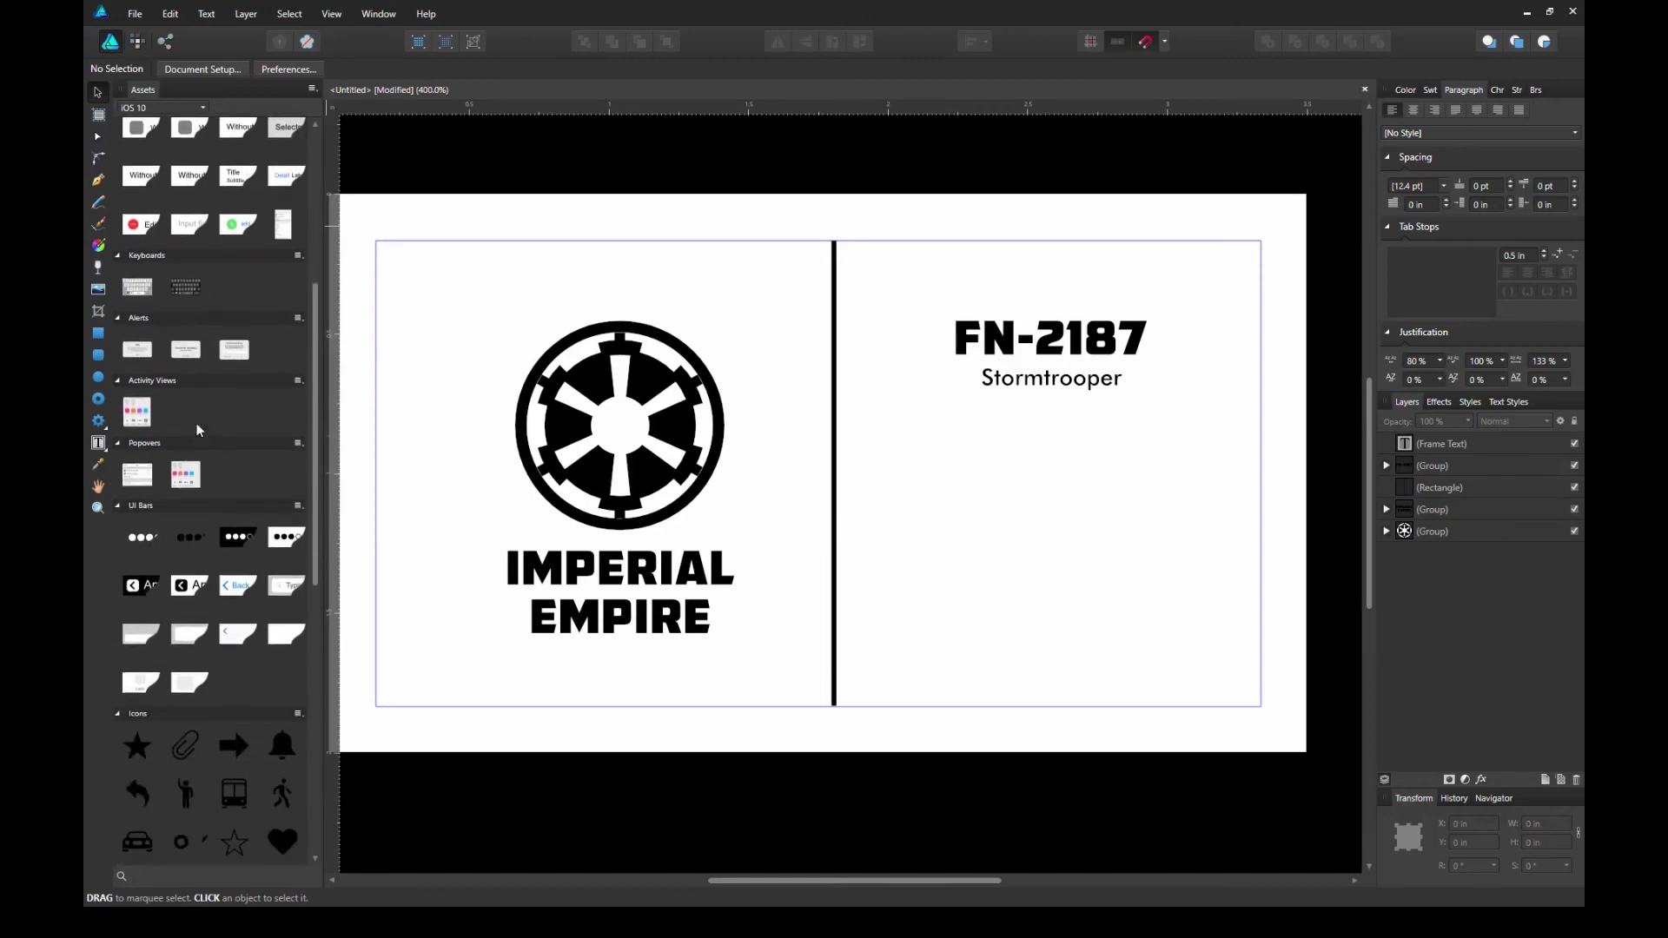
scroll(196, 424, down, 4)
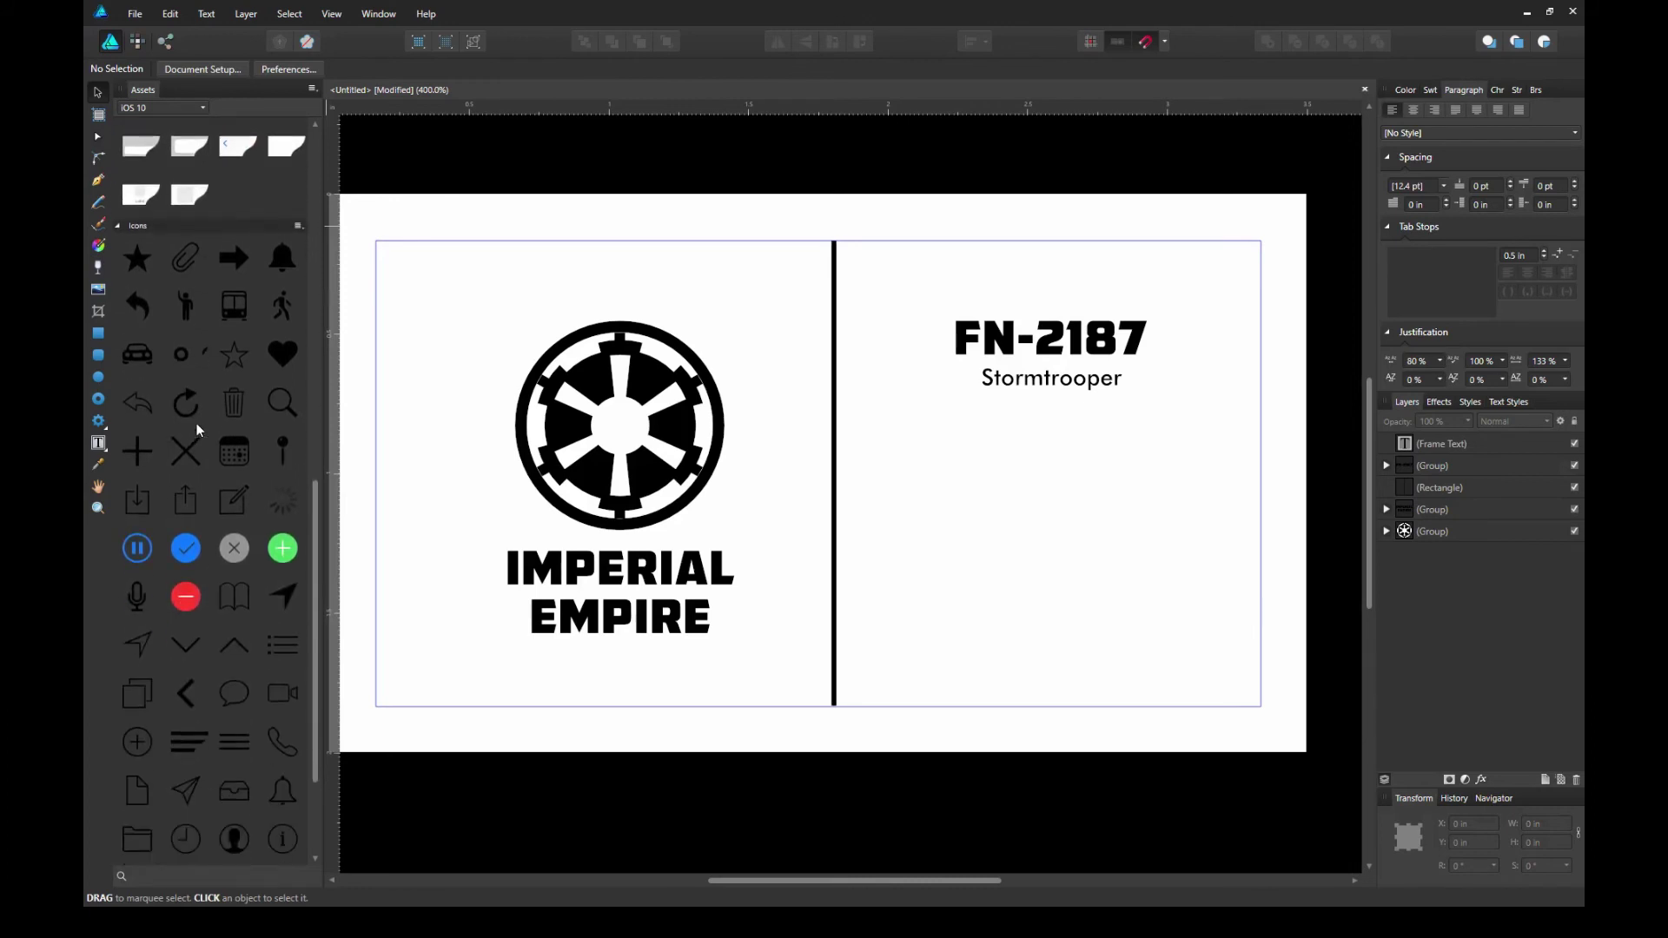
scroll(196, 424, down, 1)
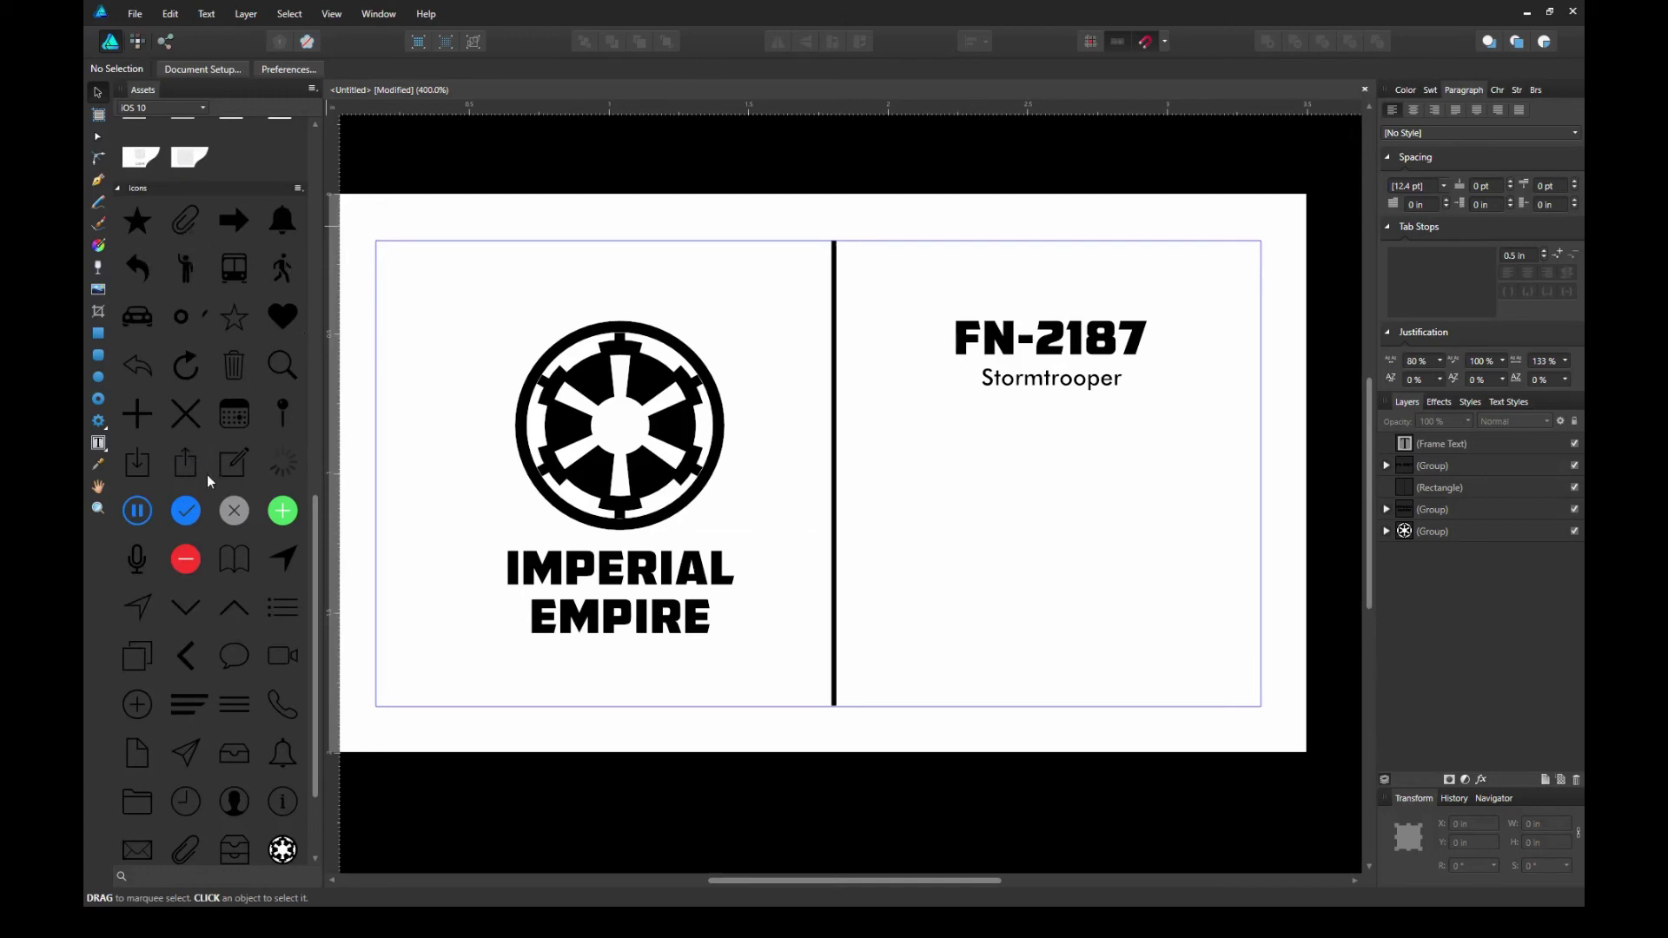
drag(282, 709, 901, 459)
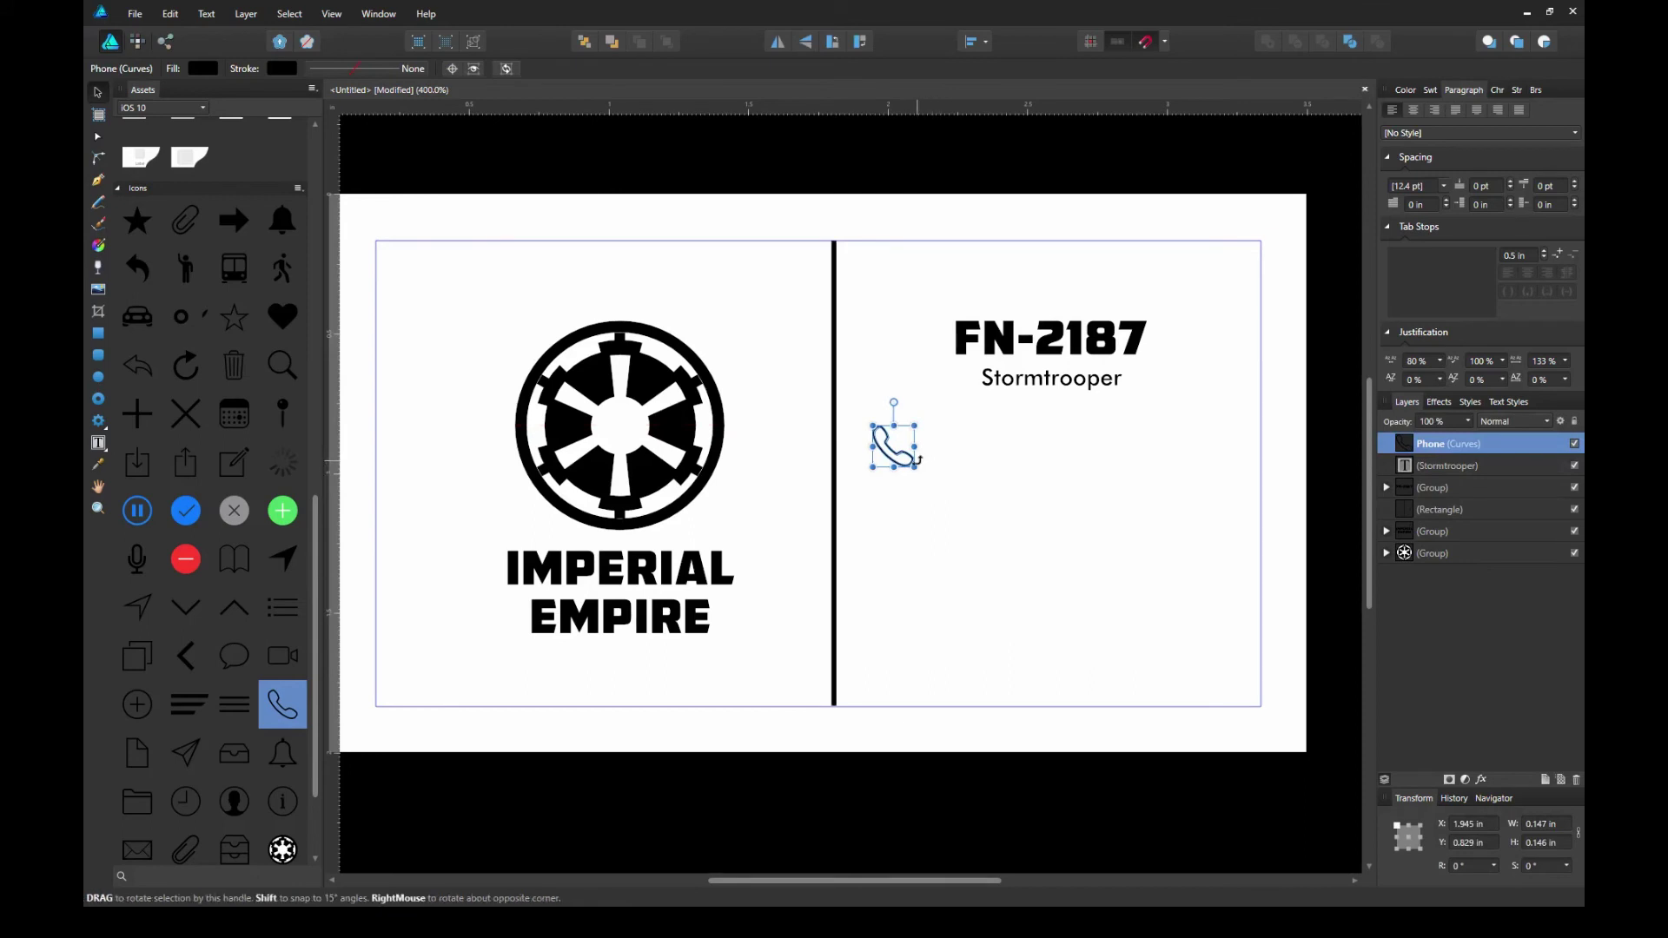
drag(914, 467, 905, 462)
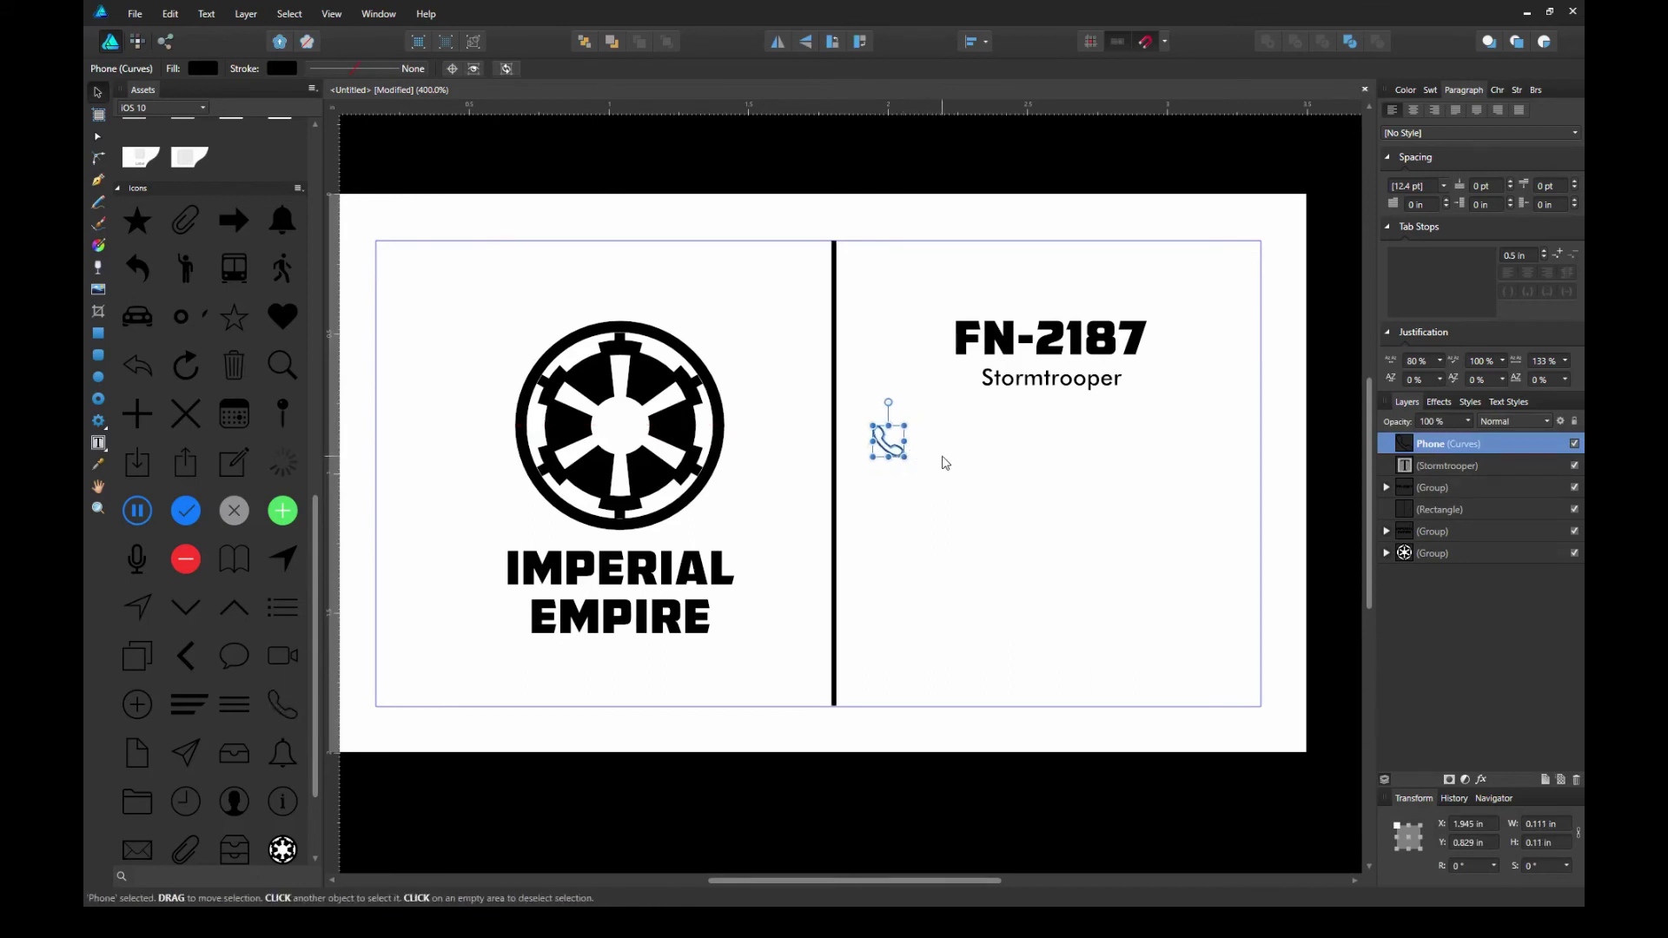
click(932, 469)
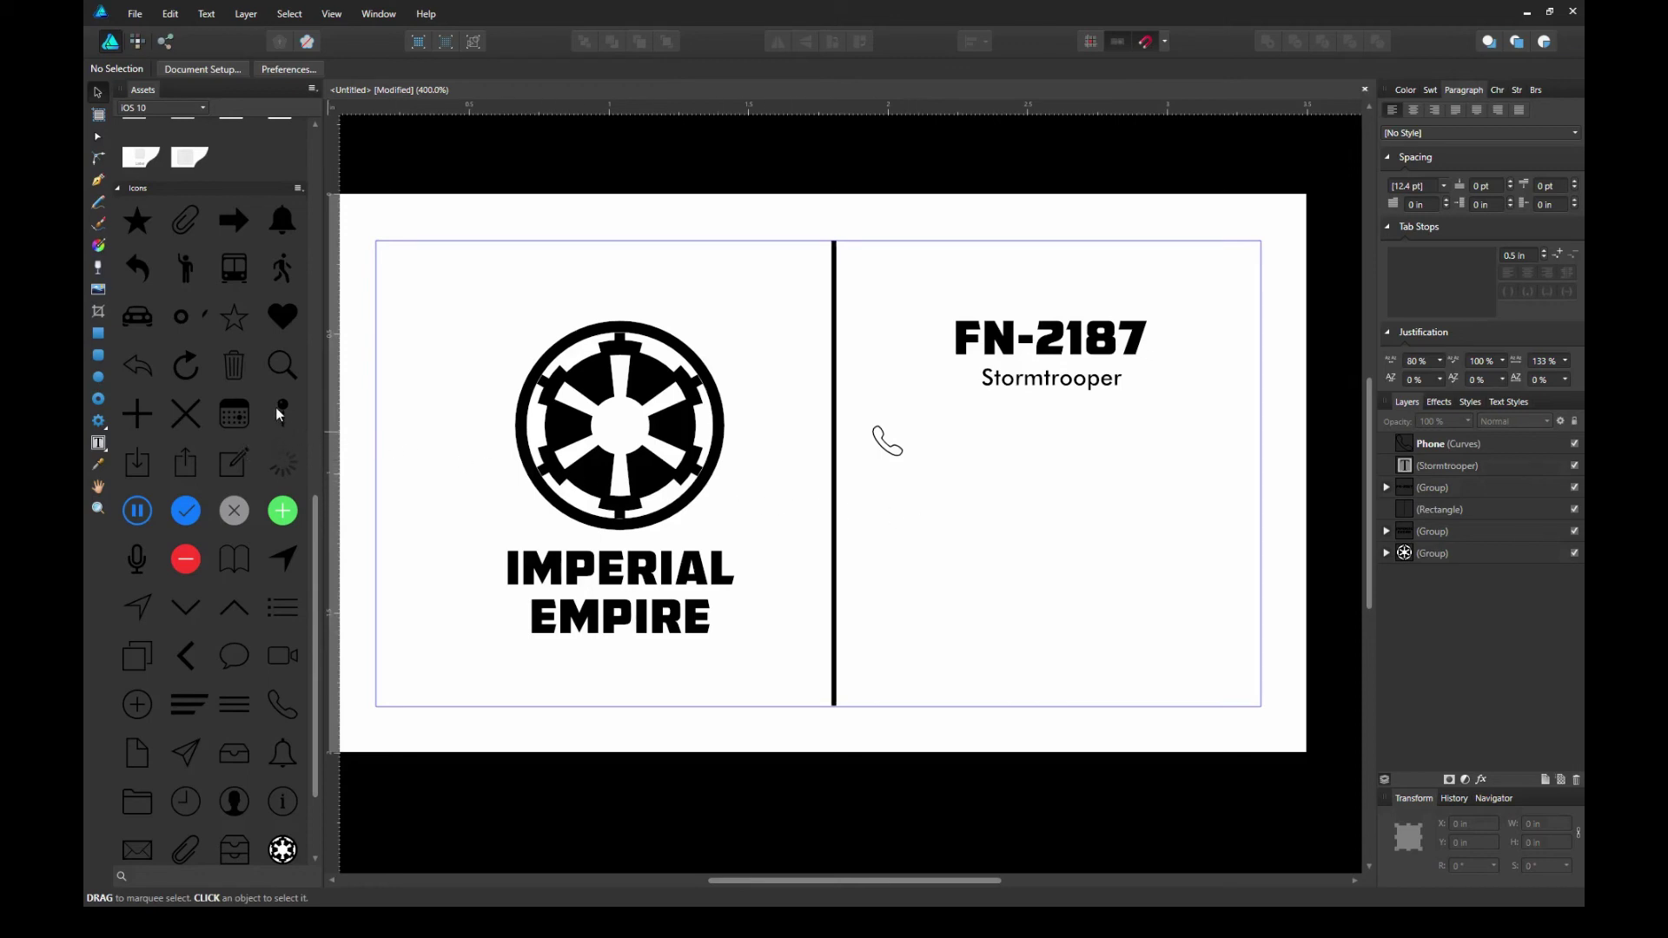
Place the Mail icon, about 0.11 × 0.07 in, beneath the phone icon, and the Pin icon beneath the mail icon
scroll(217, 695, down, 1)
drag(136, 813, 888, 518)
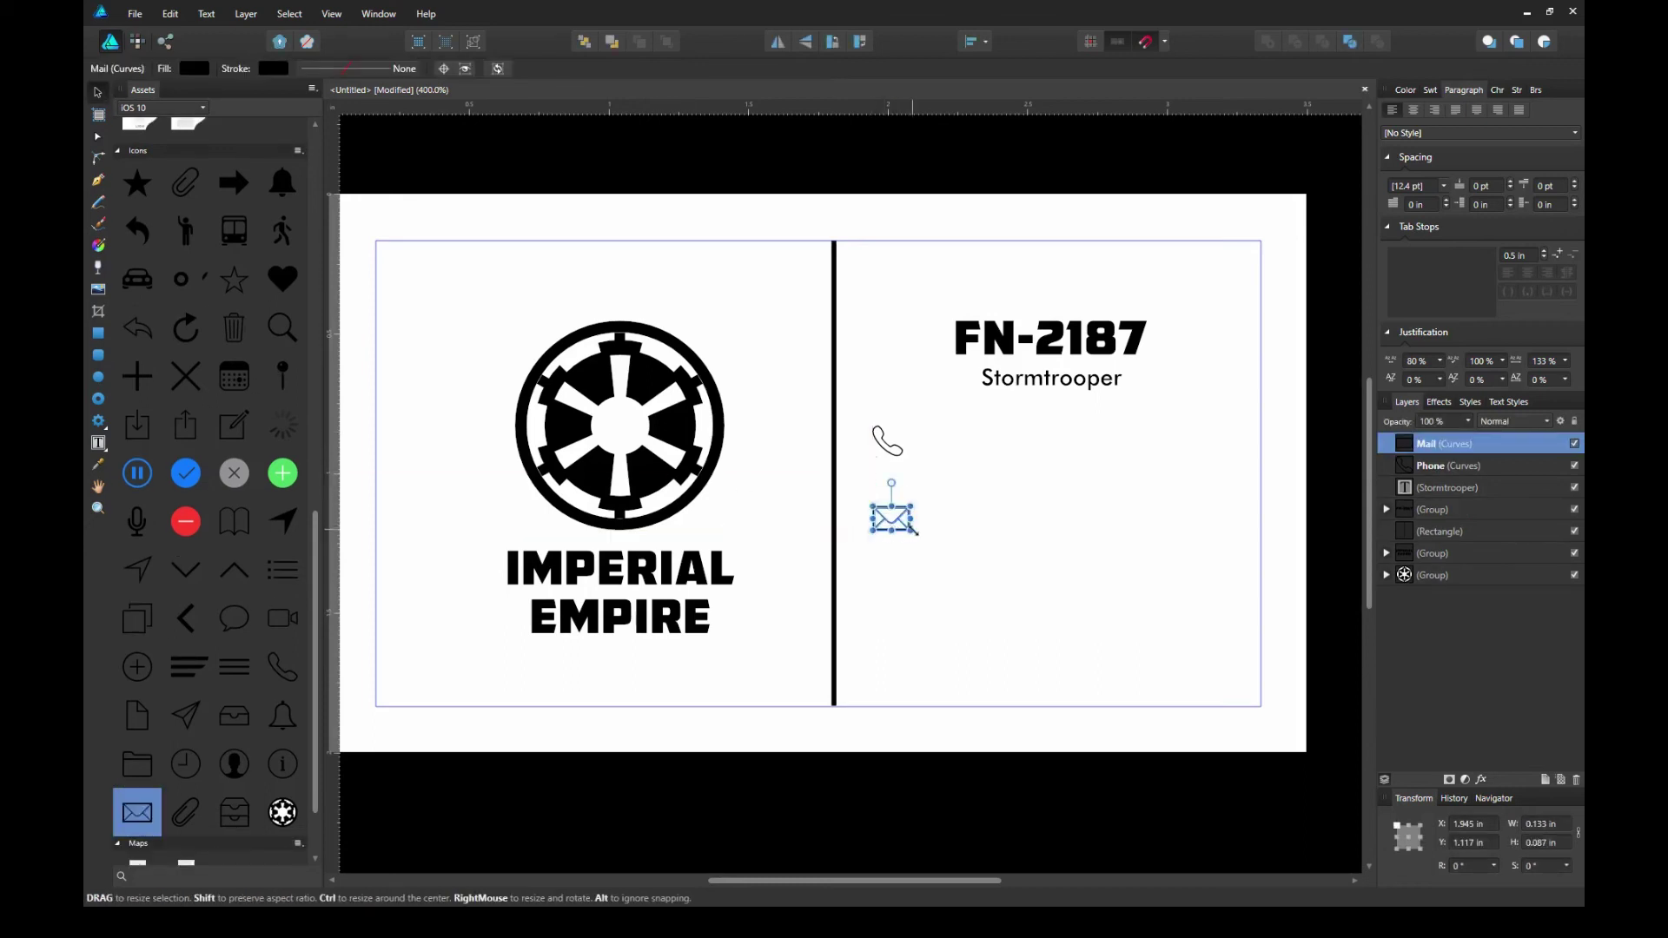
click(887, 441)
click(890, 534)
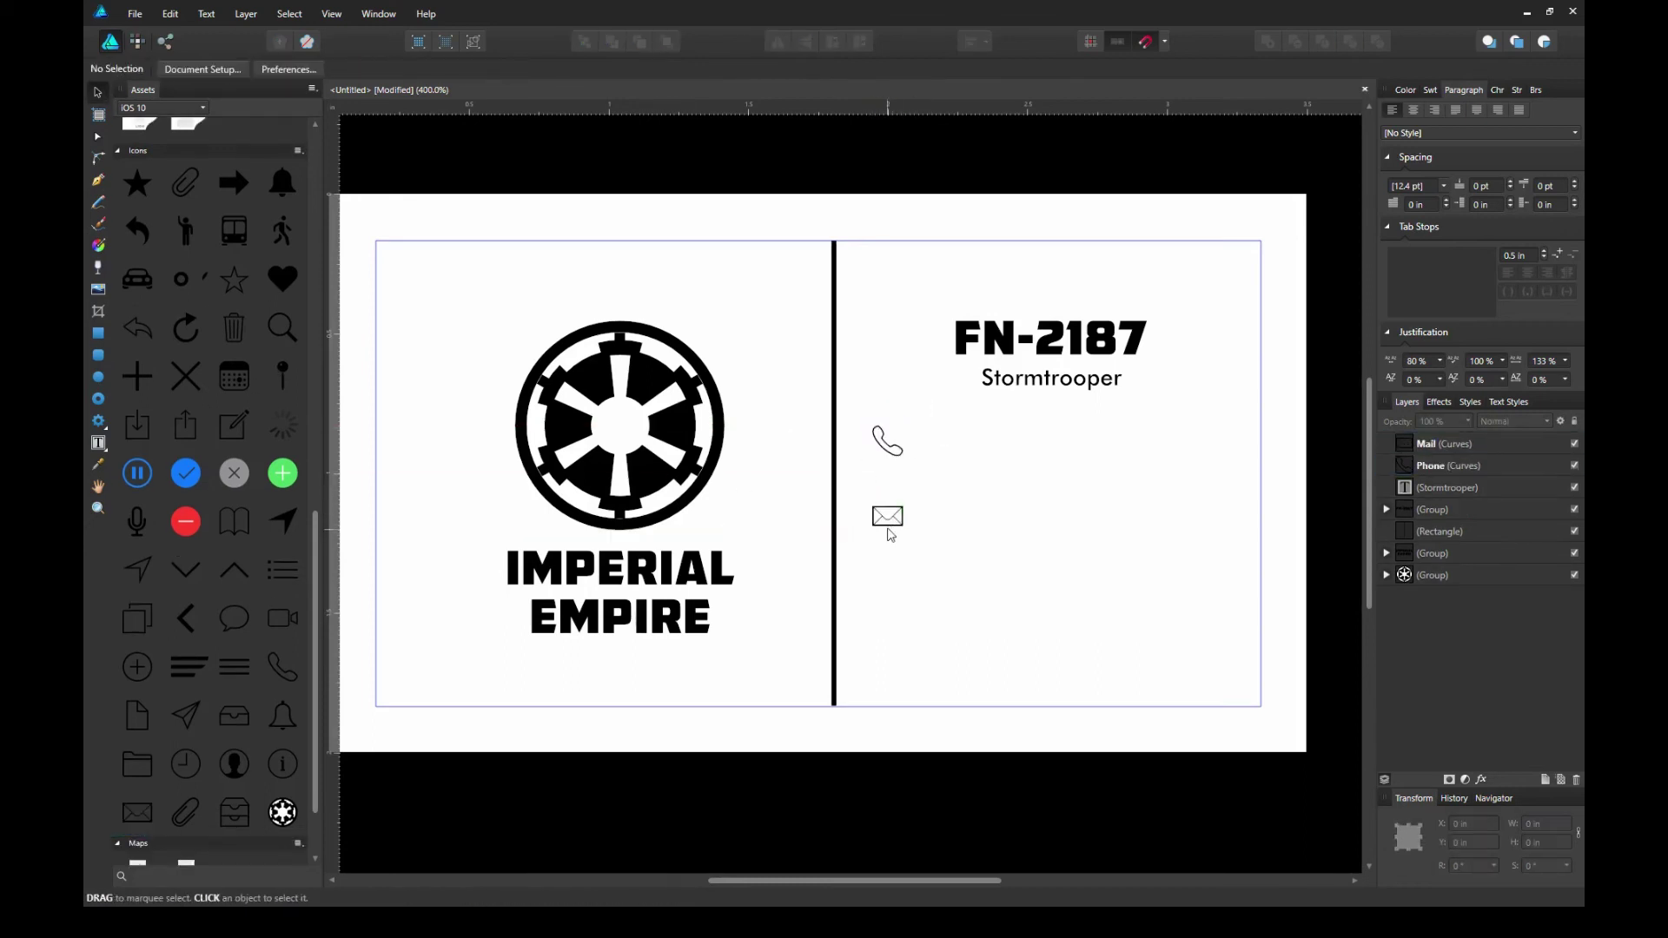
drag(282, 377, 887, 591)
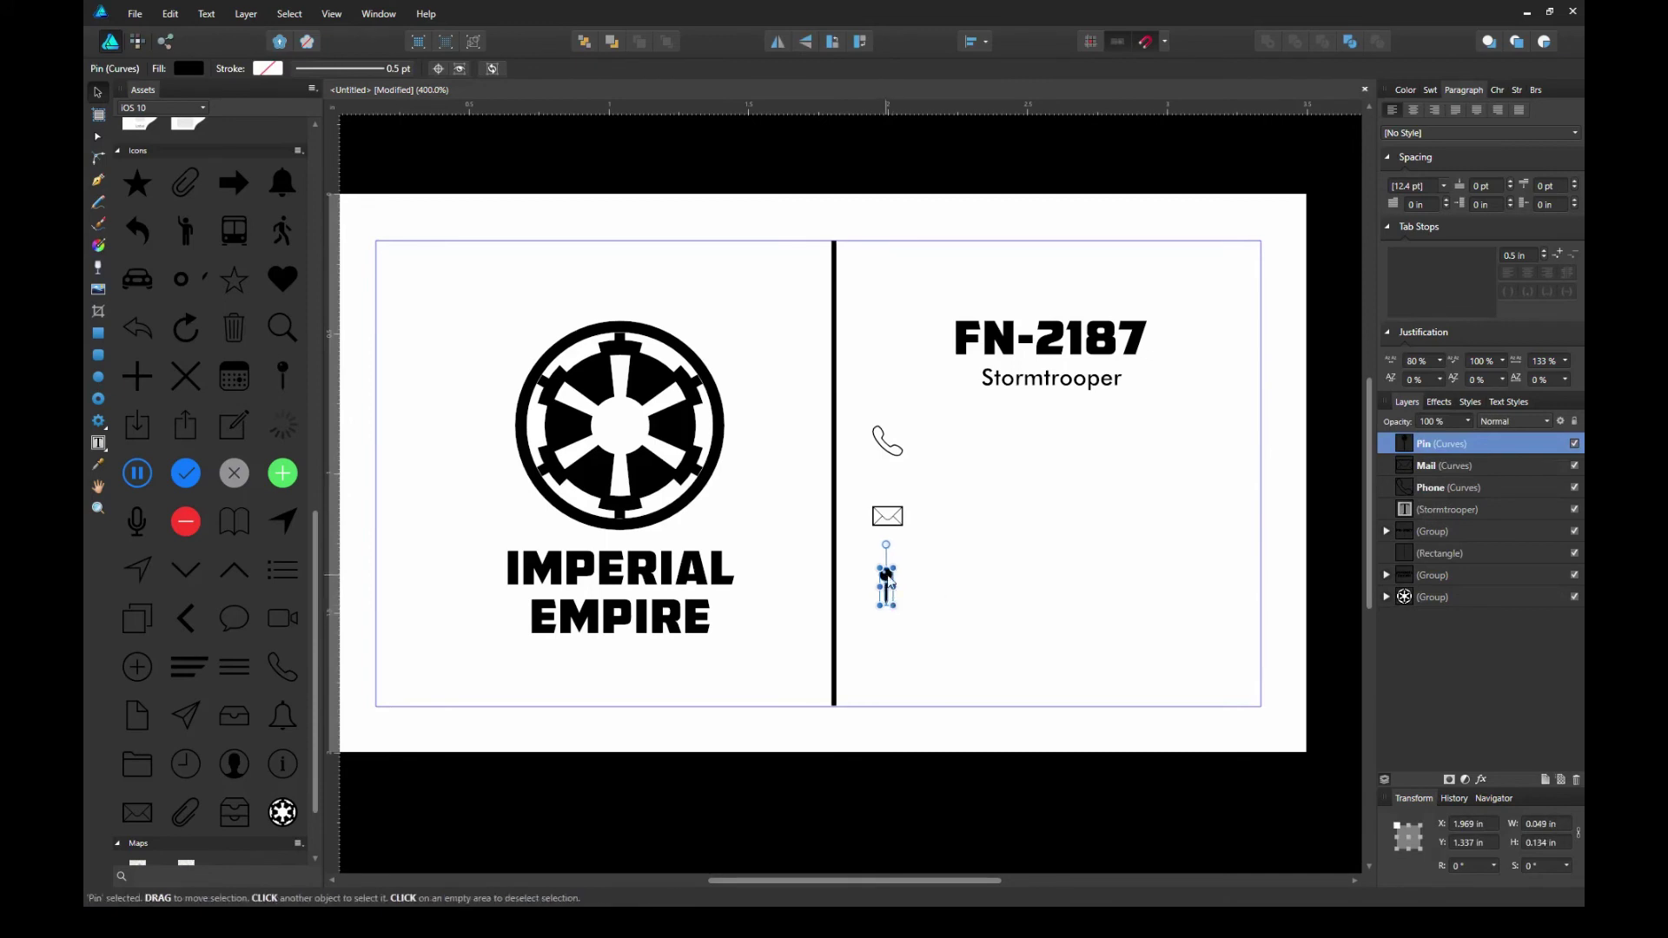
click(946, 550)
mouse_move(1082, 470)
mouse_down()
mouse_move(1013, 482)
mouse_move(1054, 472)
mouse_up()
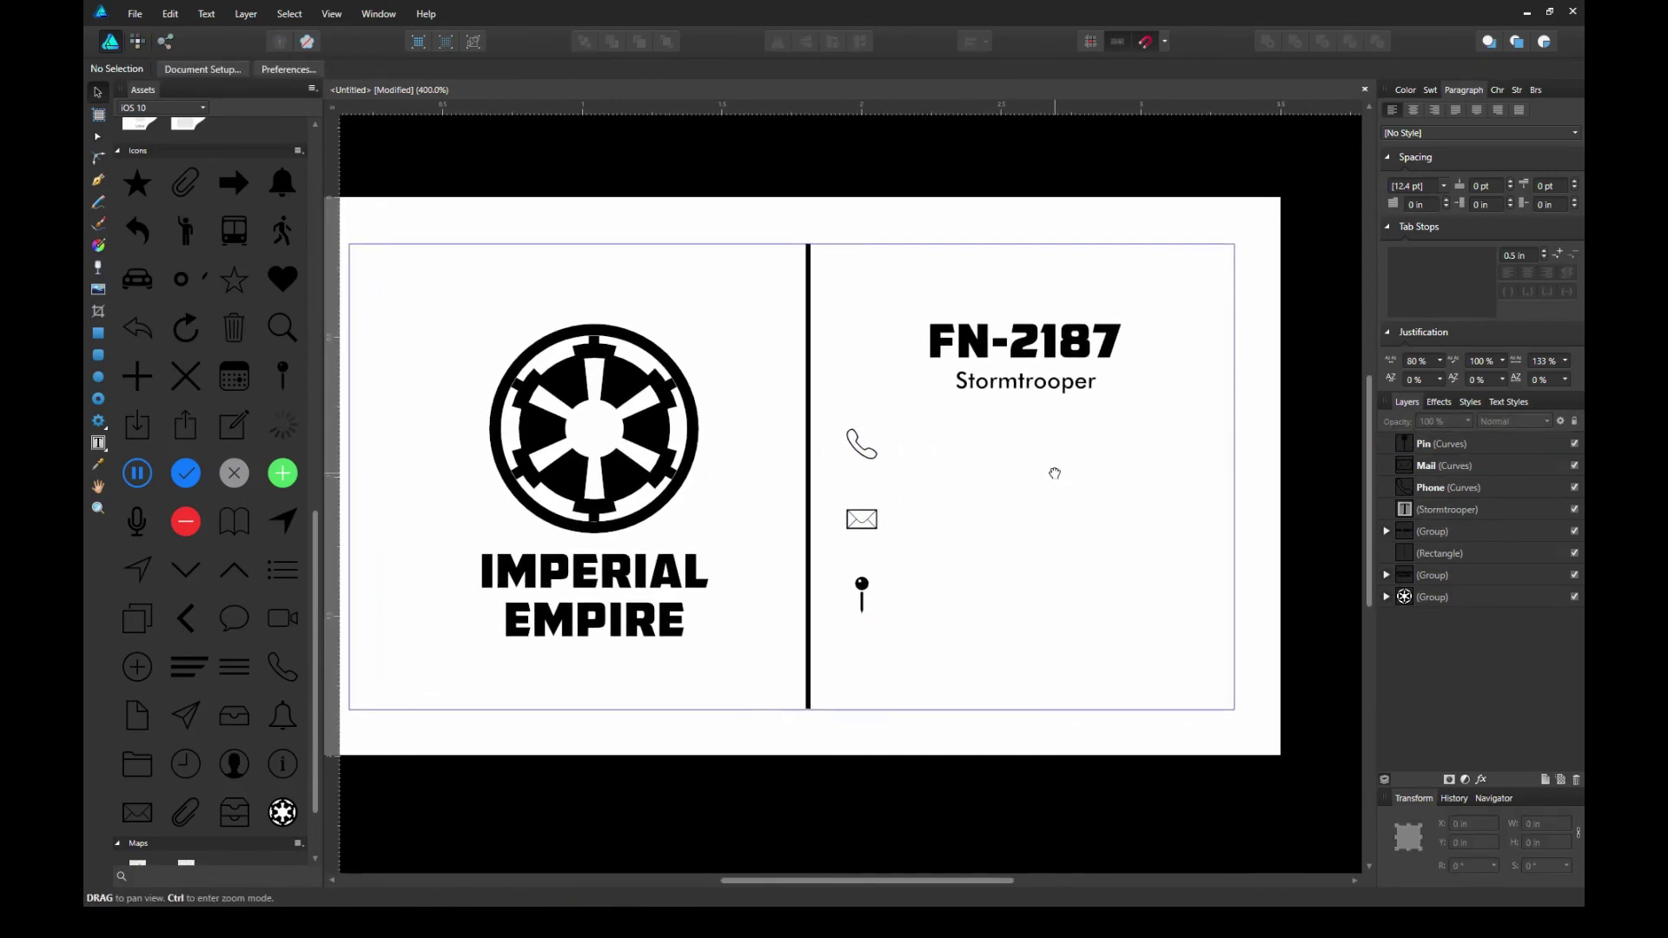
Add three evenly spaced horizontal guides, one per contact row, and shift the mail and pin icons to match them
click(1057, 389)
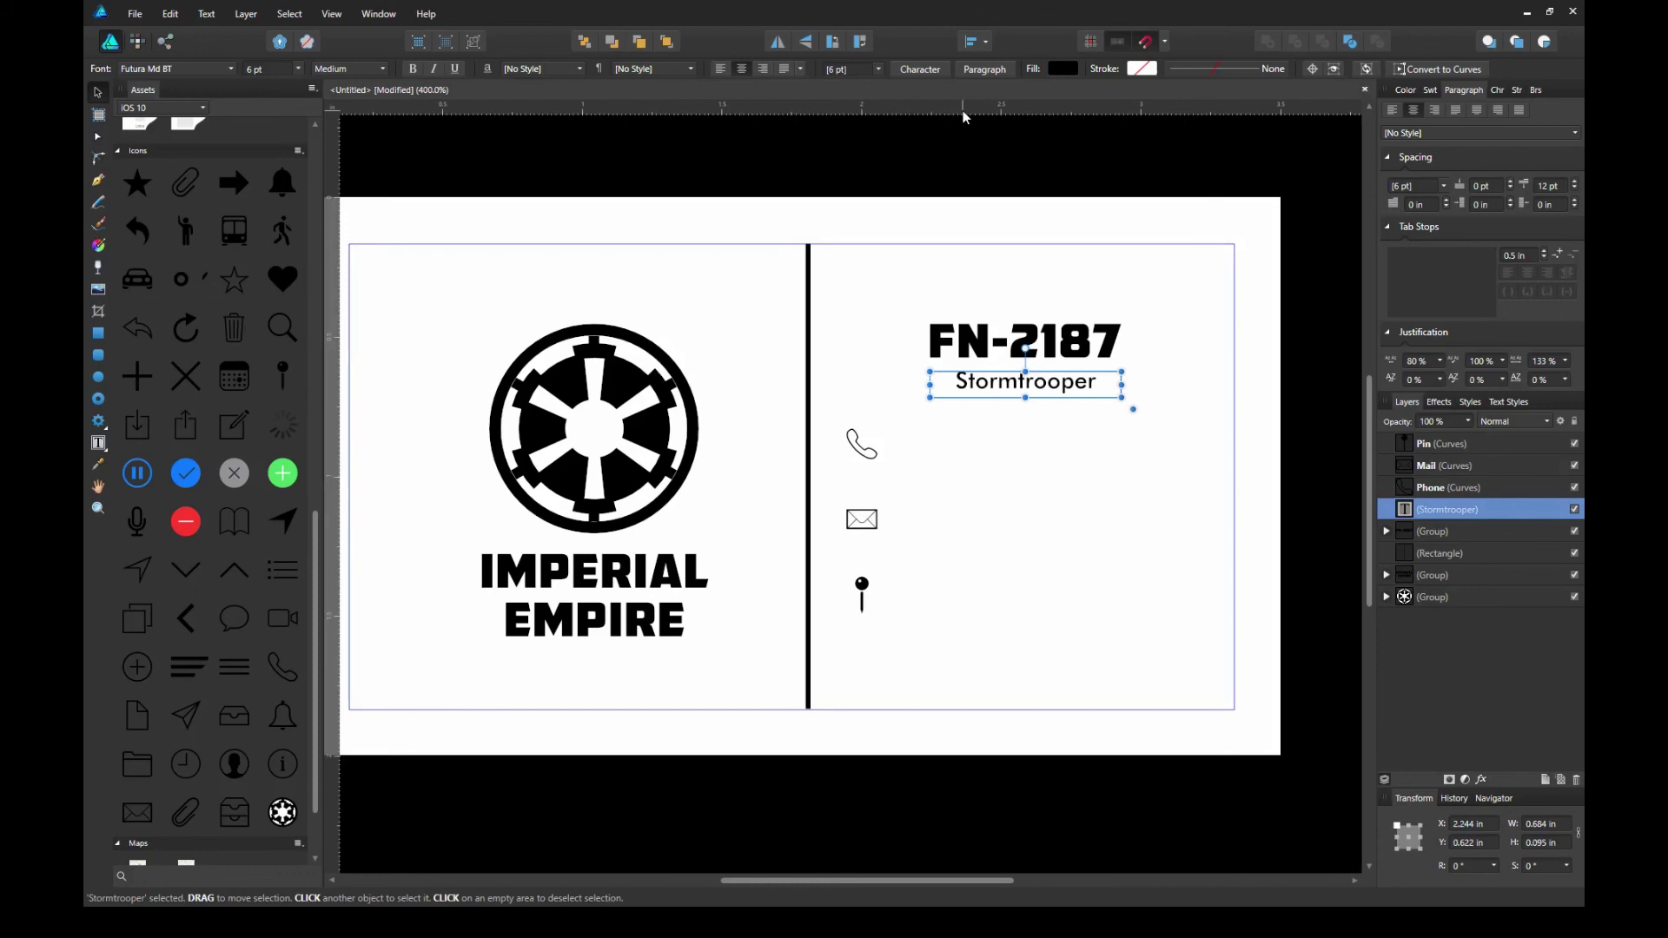
drag(963, 111, 977, 460)
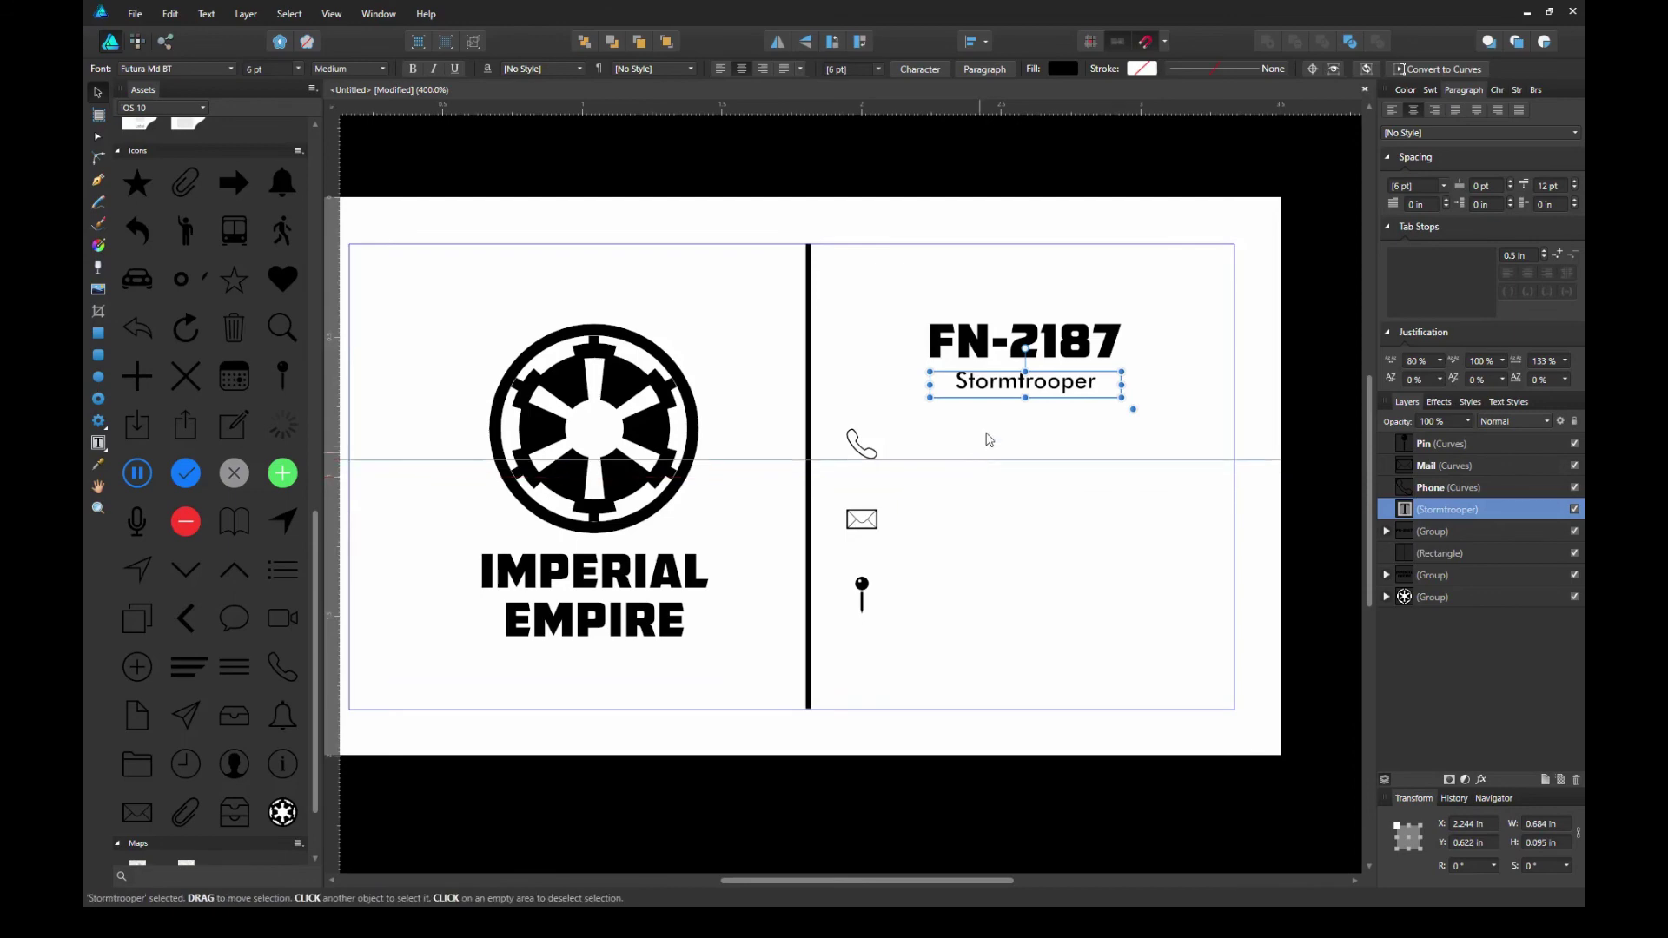
drag(942, 115, 987, 534)
drag(861, 520, 862, 524)
drag(1077, 110, 1005, 605)
click(863, 600)
click(1025, 381)
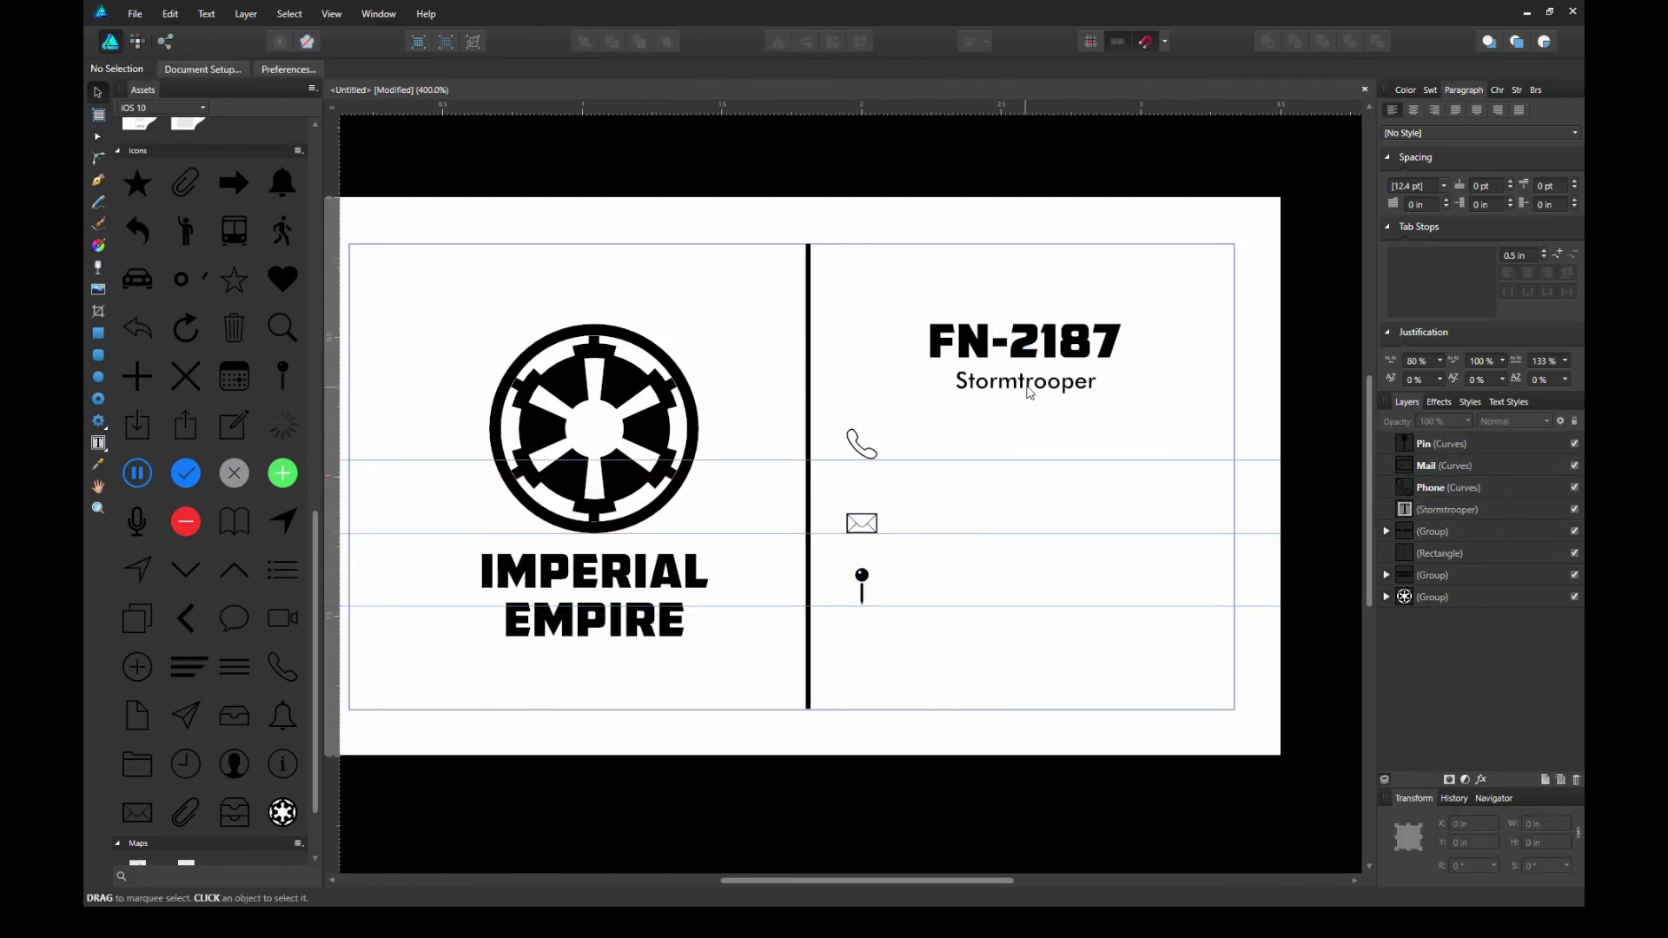
Reposition the mail icon so it is evenly spaced between the phone and pin icons
click(873, 518)
scroll(873, 518, up, 2)
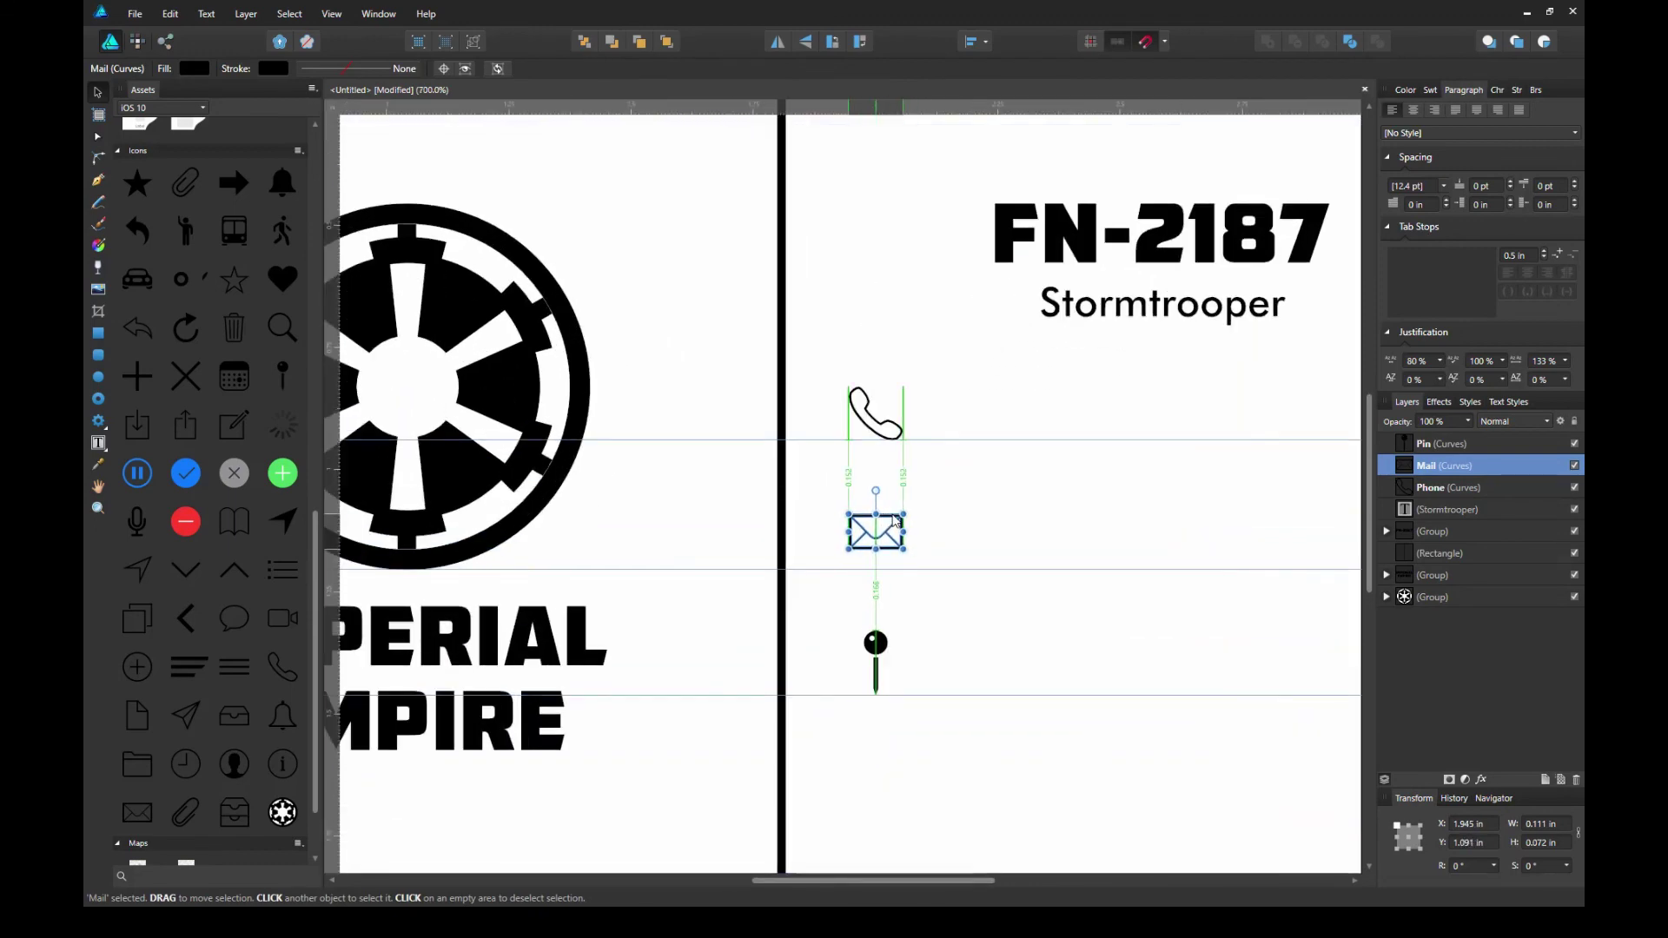
click(1003, 506)
scroll(916, 559, down, 2)
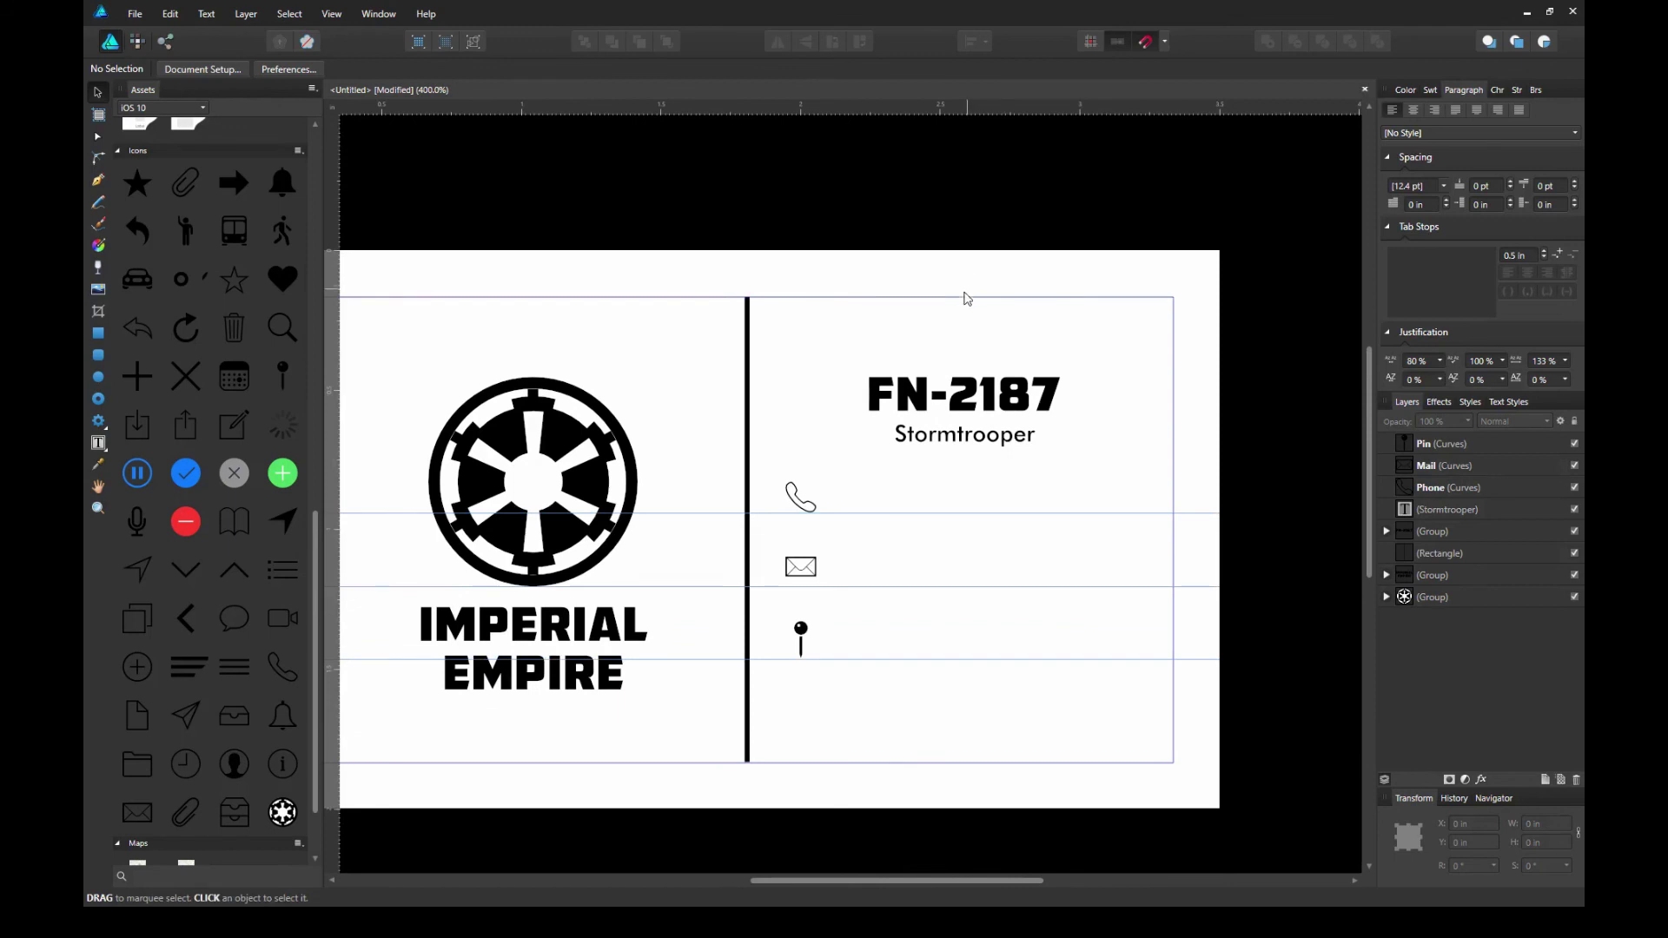
Copy the Stormtrooper text frame beside the phone, mail and pin icons, widening the copies to about 1.03 in
click(962, 441)
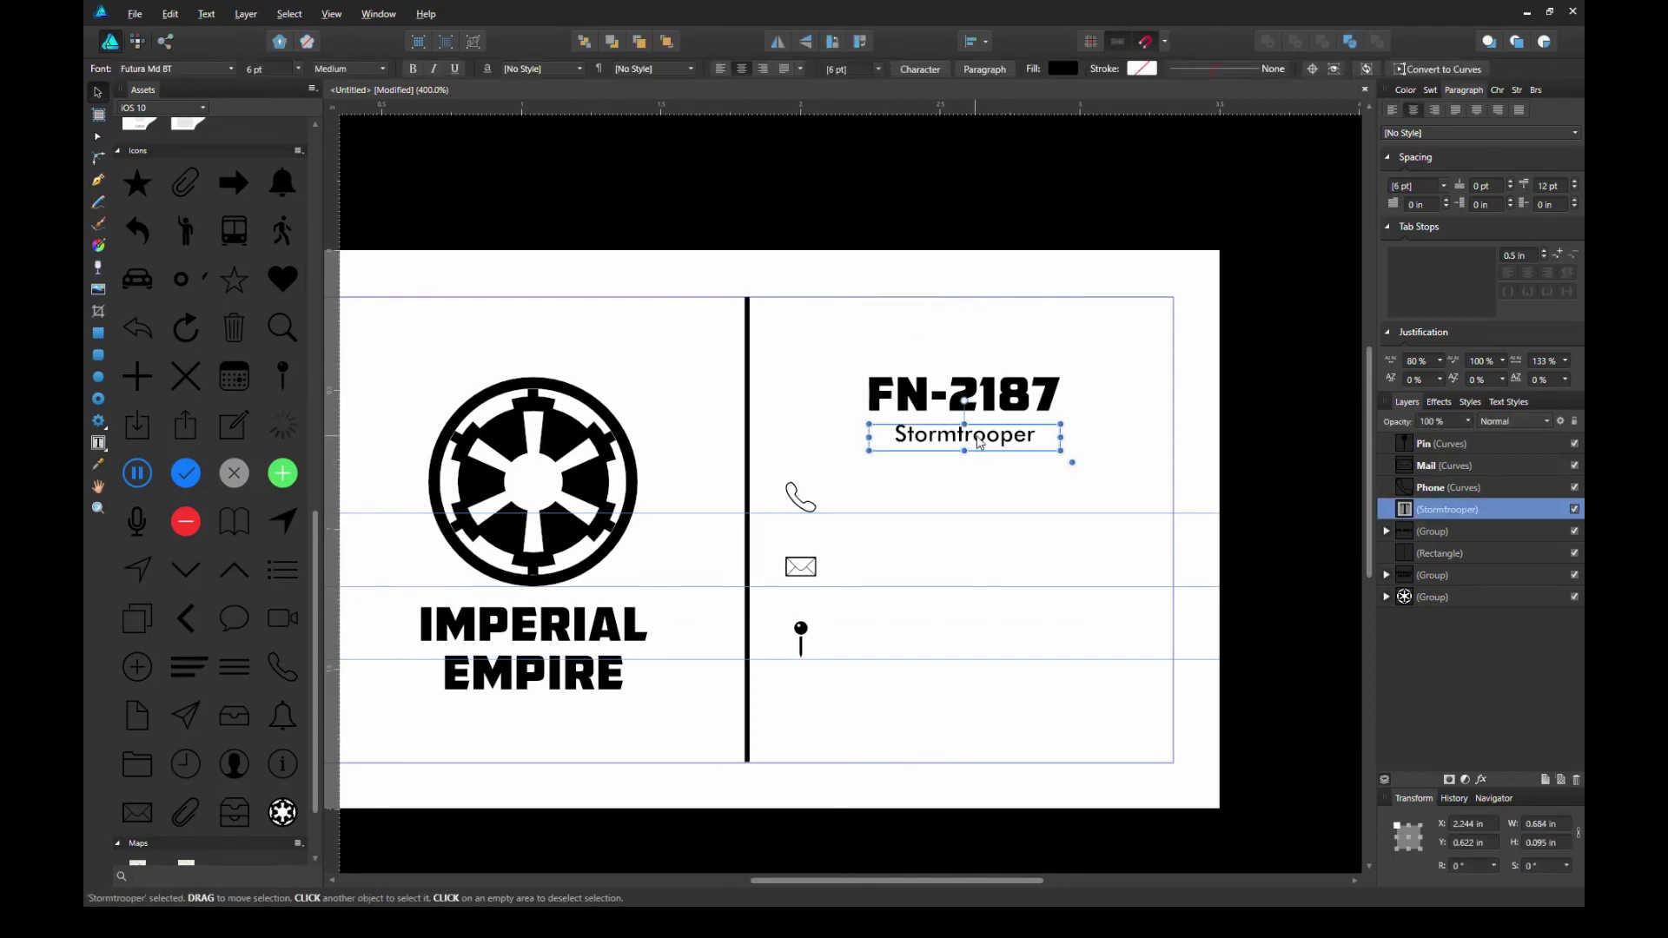
drag(979, 441, 979, 503)
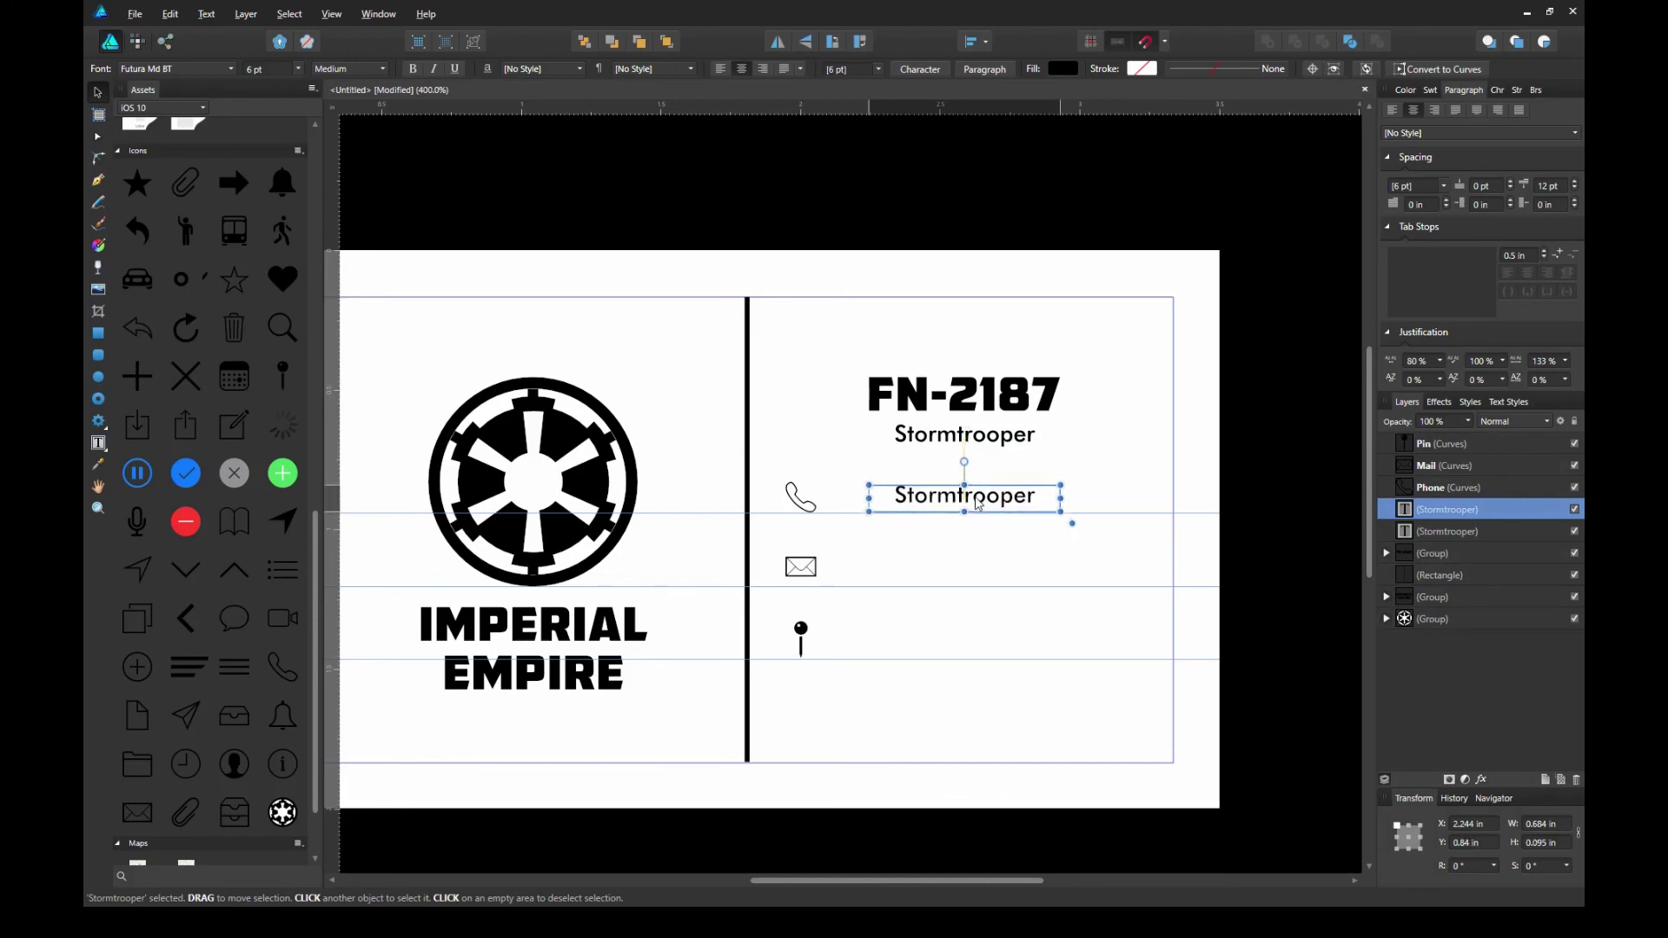
drag(979, 503, 977, 503)
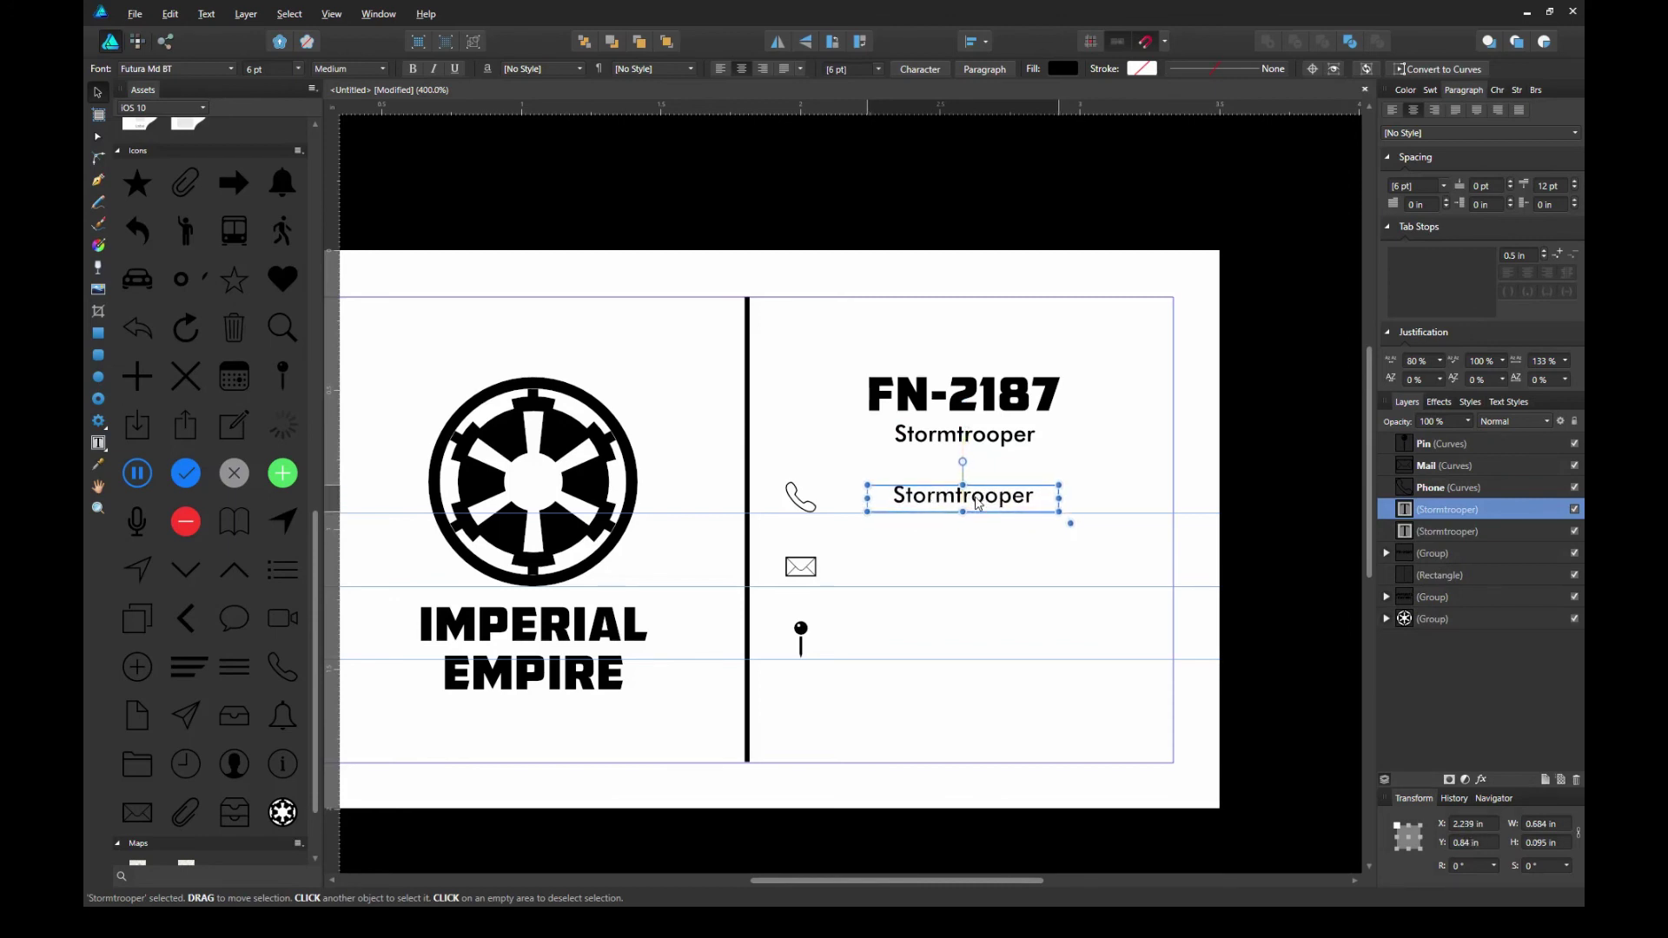
drag(866, 499, 836, 496)
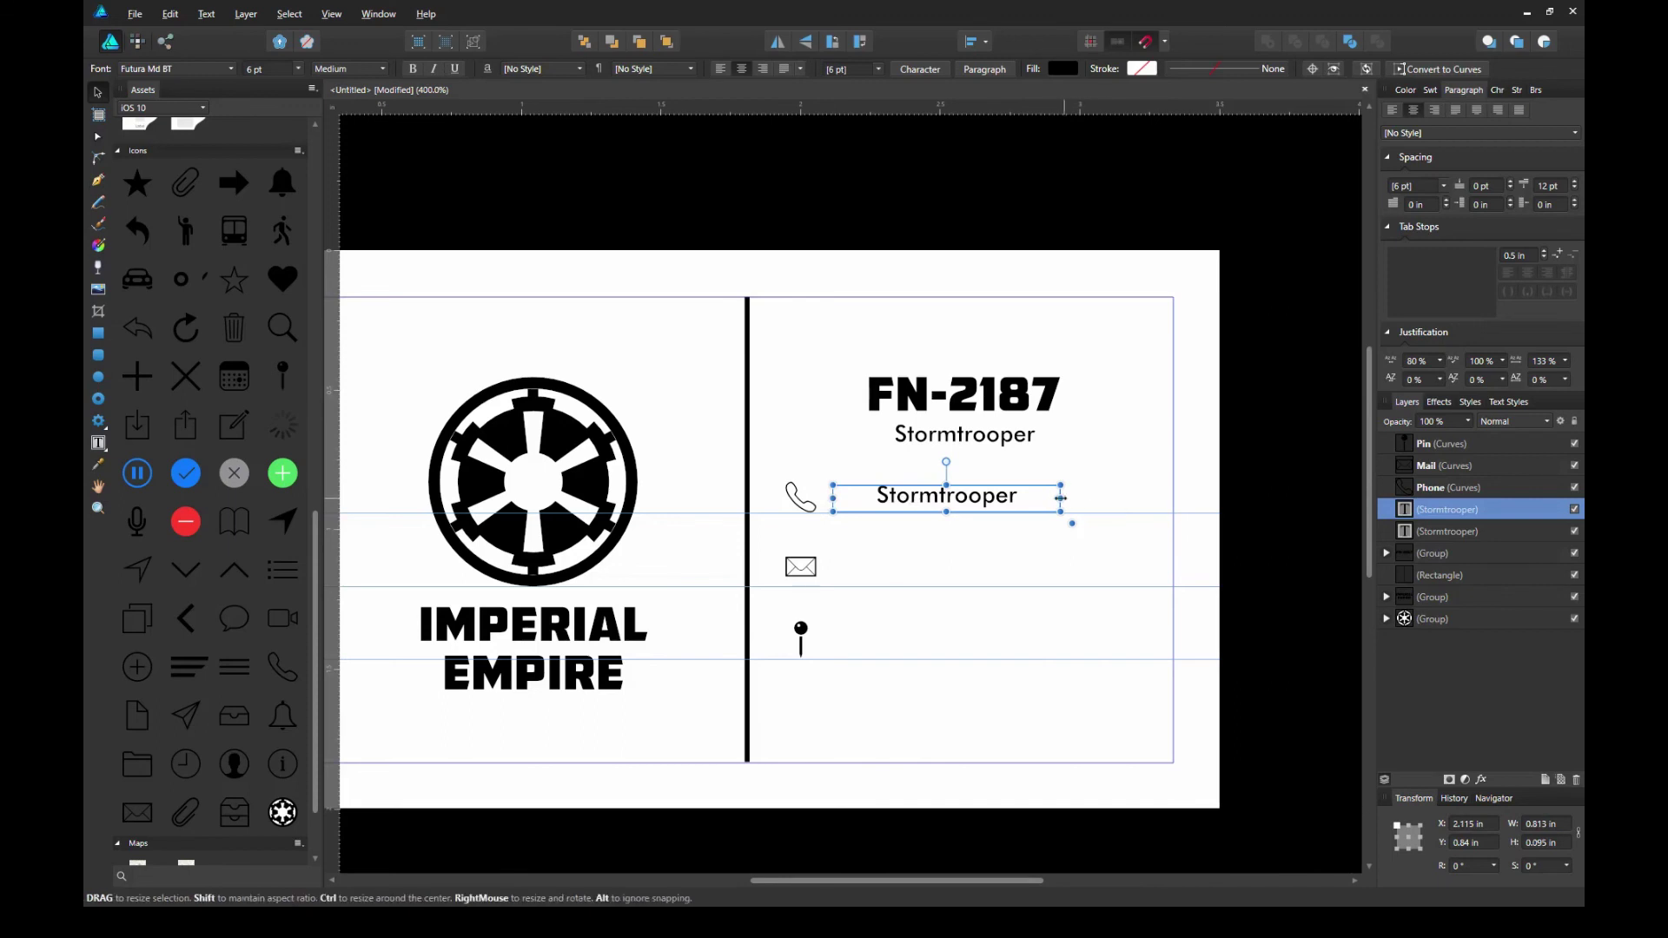
drag(1070, 499, 1120, 497)
drag(1004, 502, 994, 575)
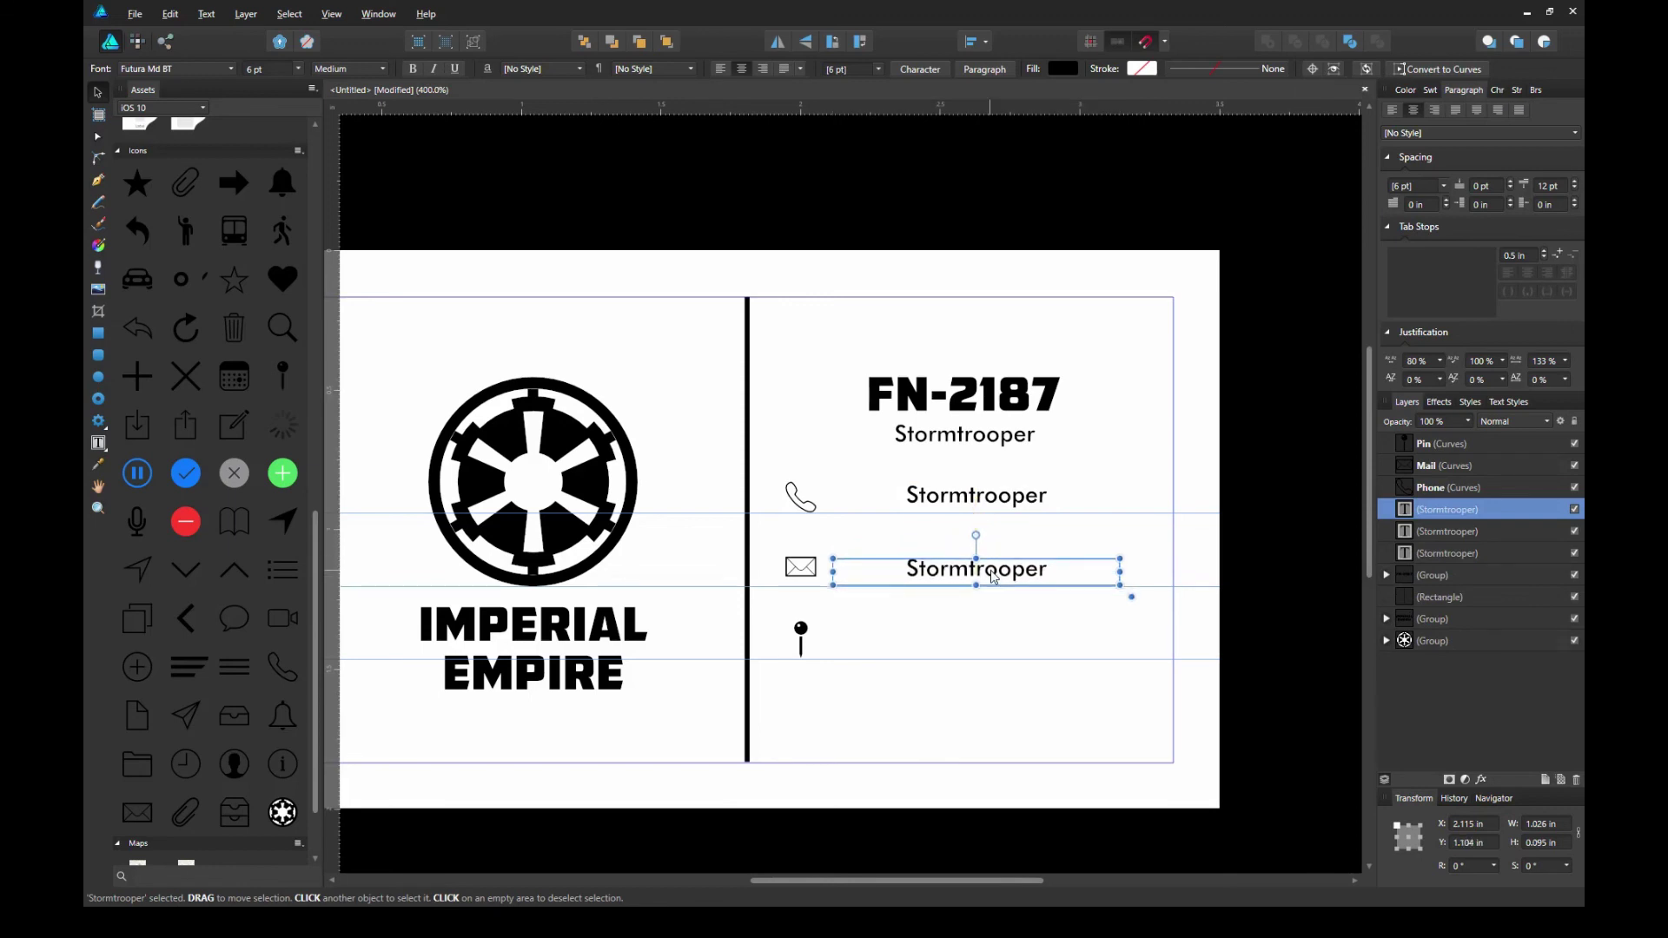
drag(994, 576, 968, 646)
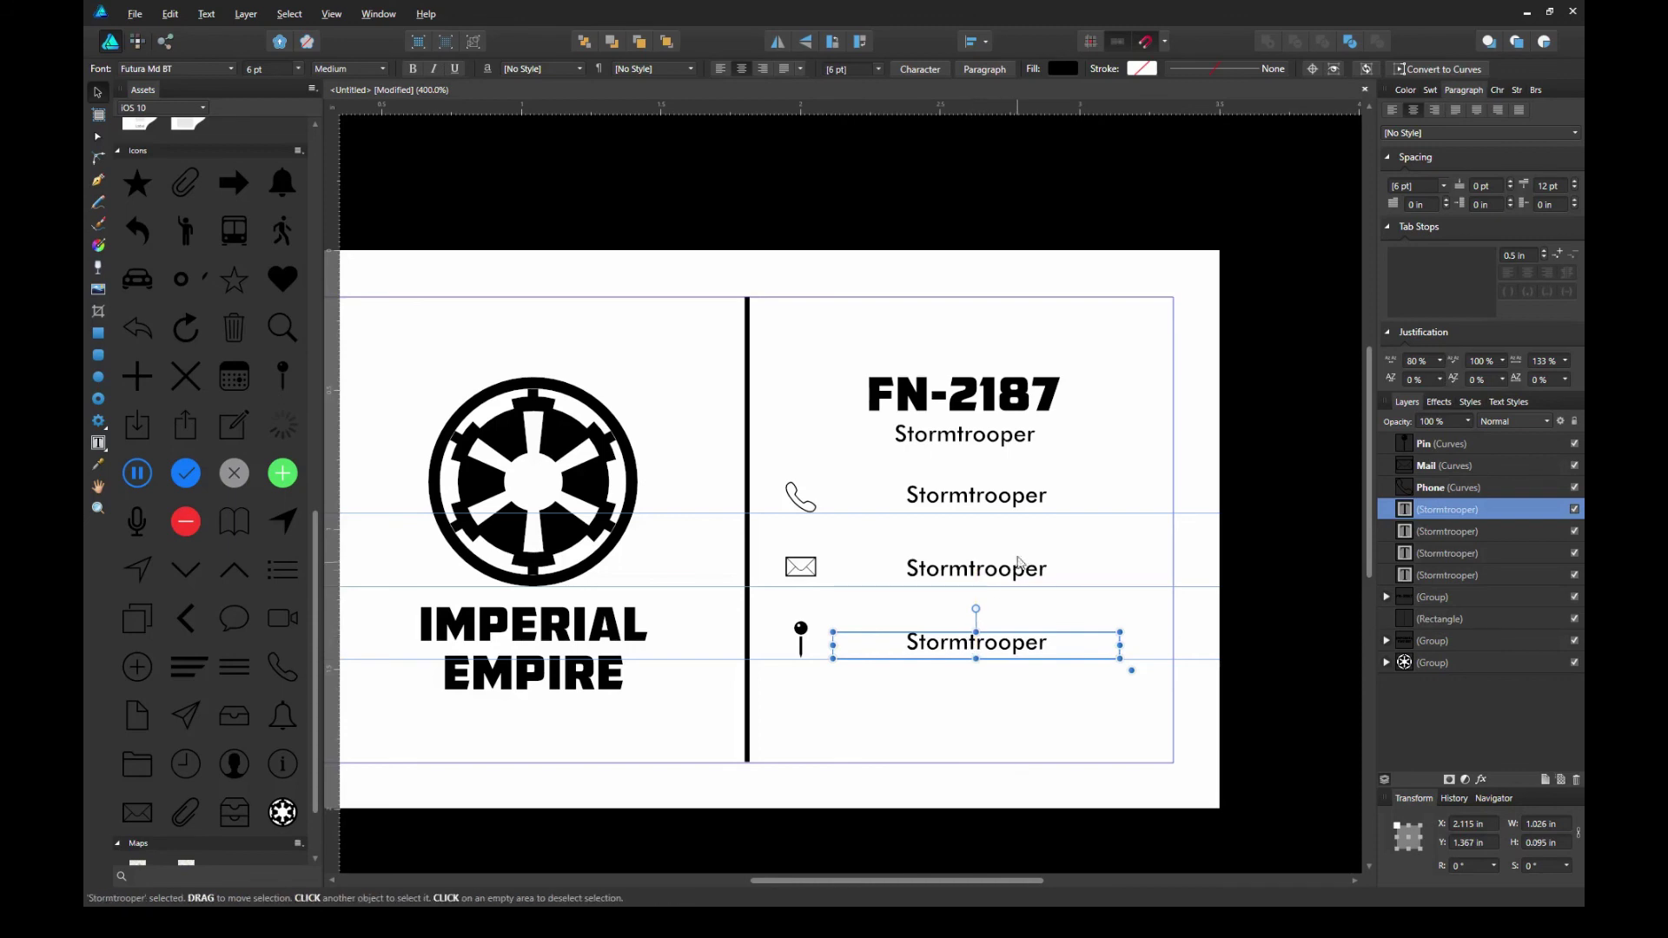
Left-align the text beside the phone icon and replace it with the contact's phone number
click(993, 508)
double_click(992, 508)
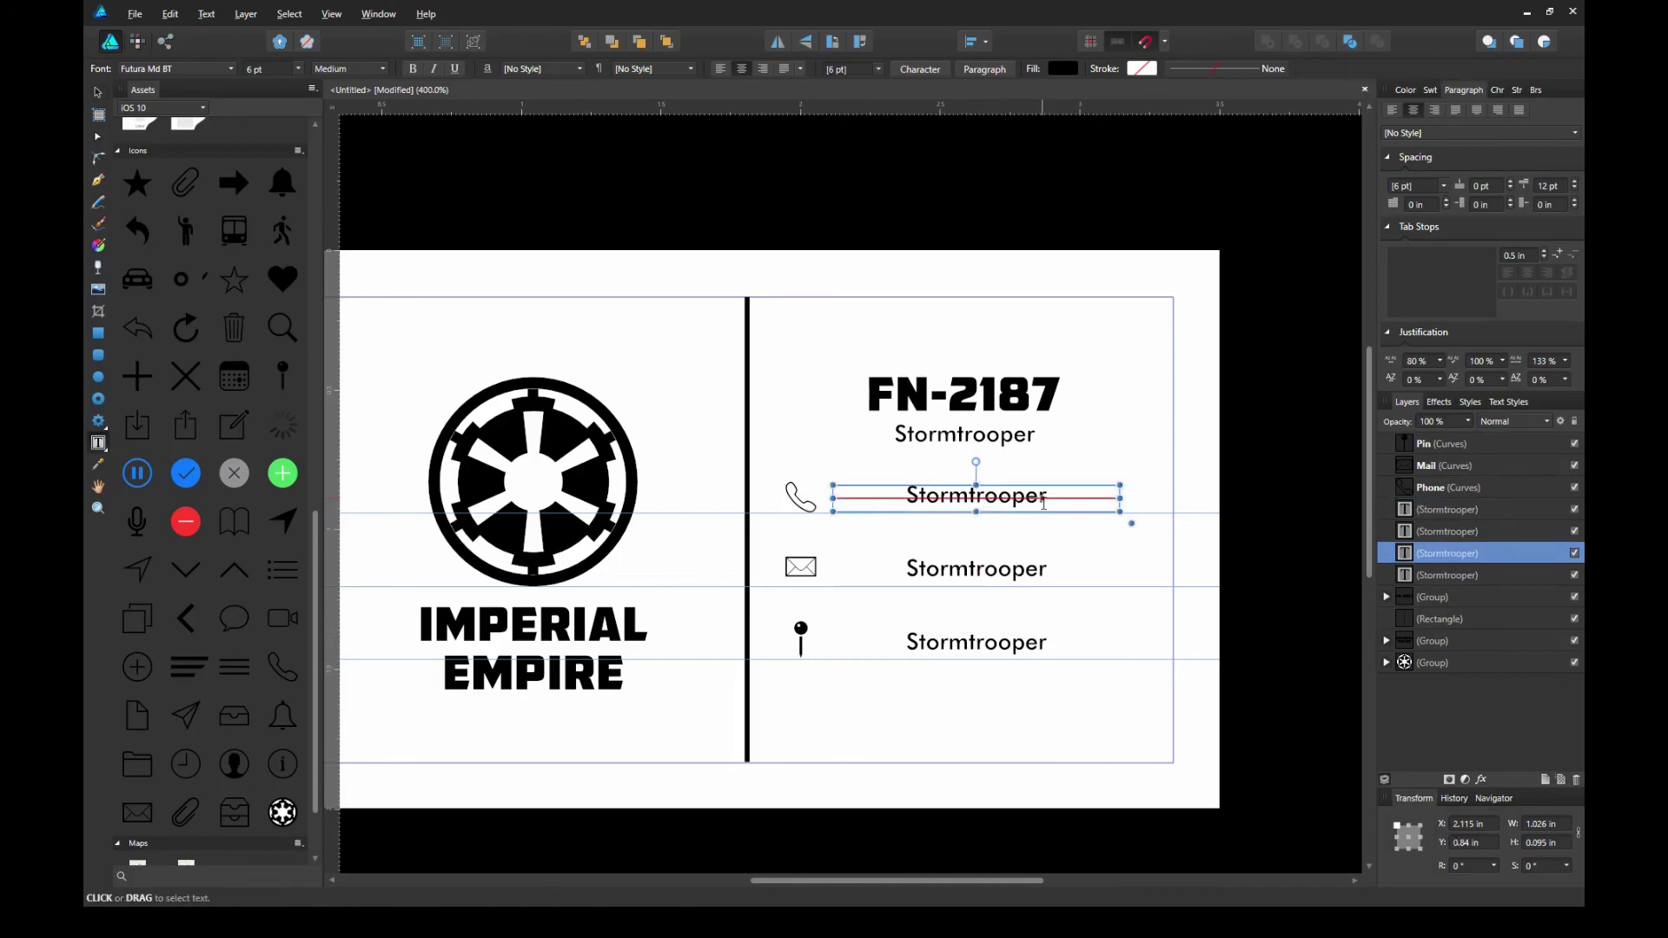
drag(1049, 495, 850, 492)
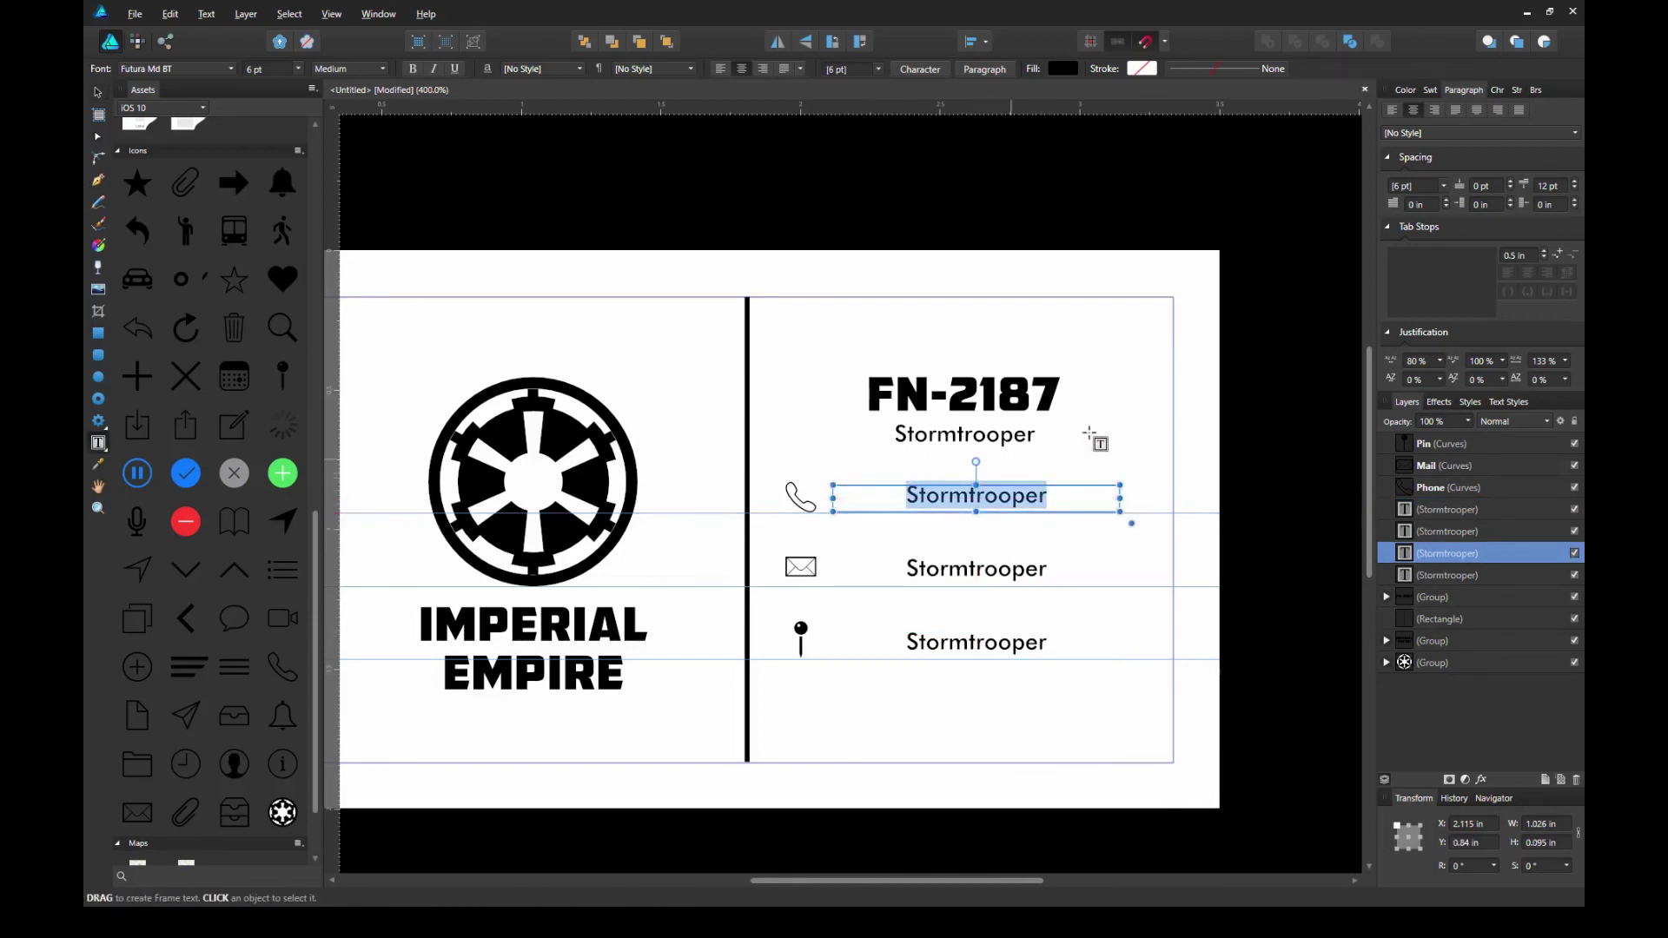
click(1393, 111)
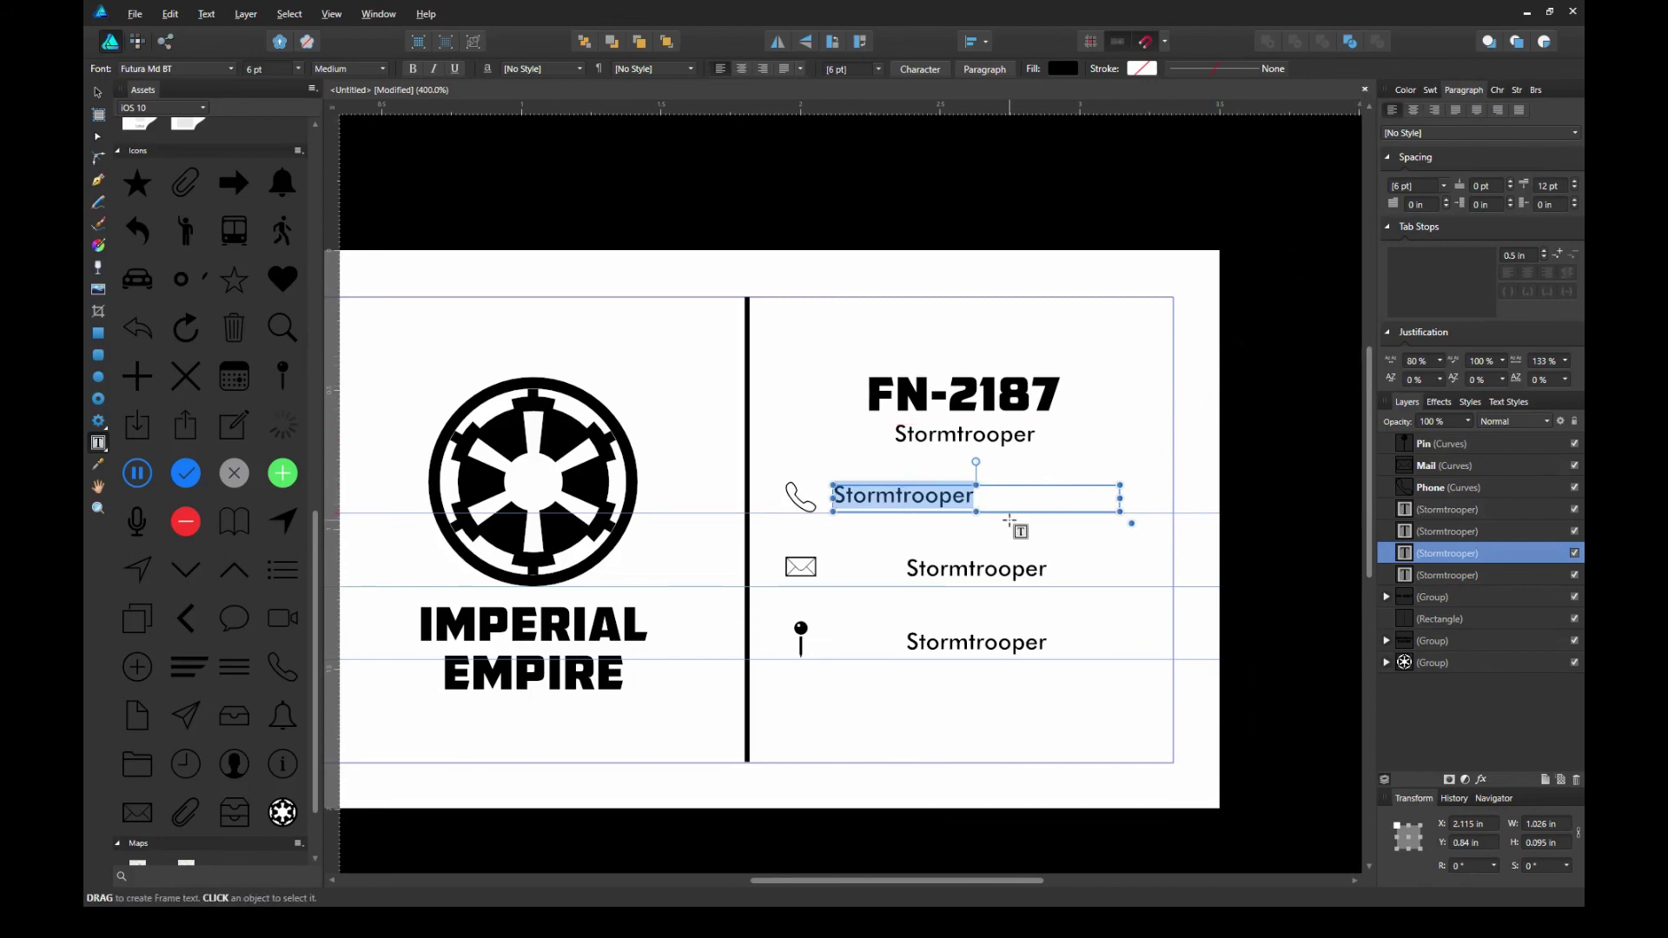
text(()
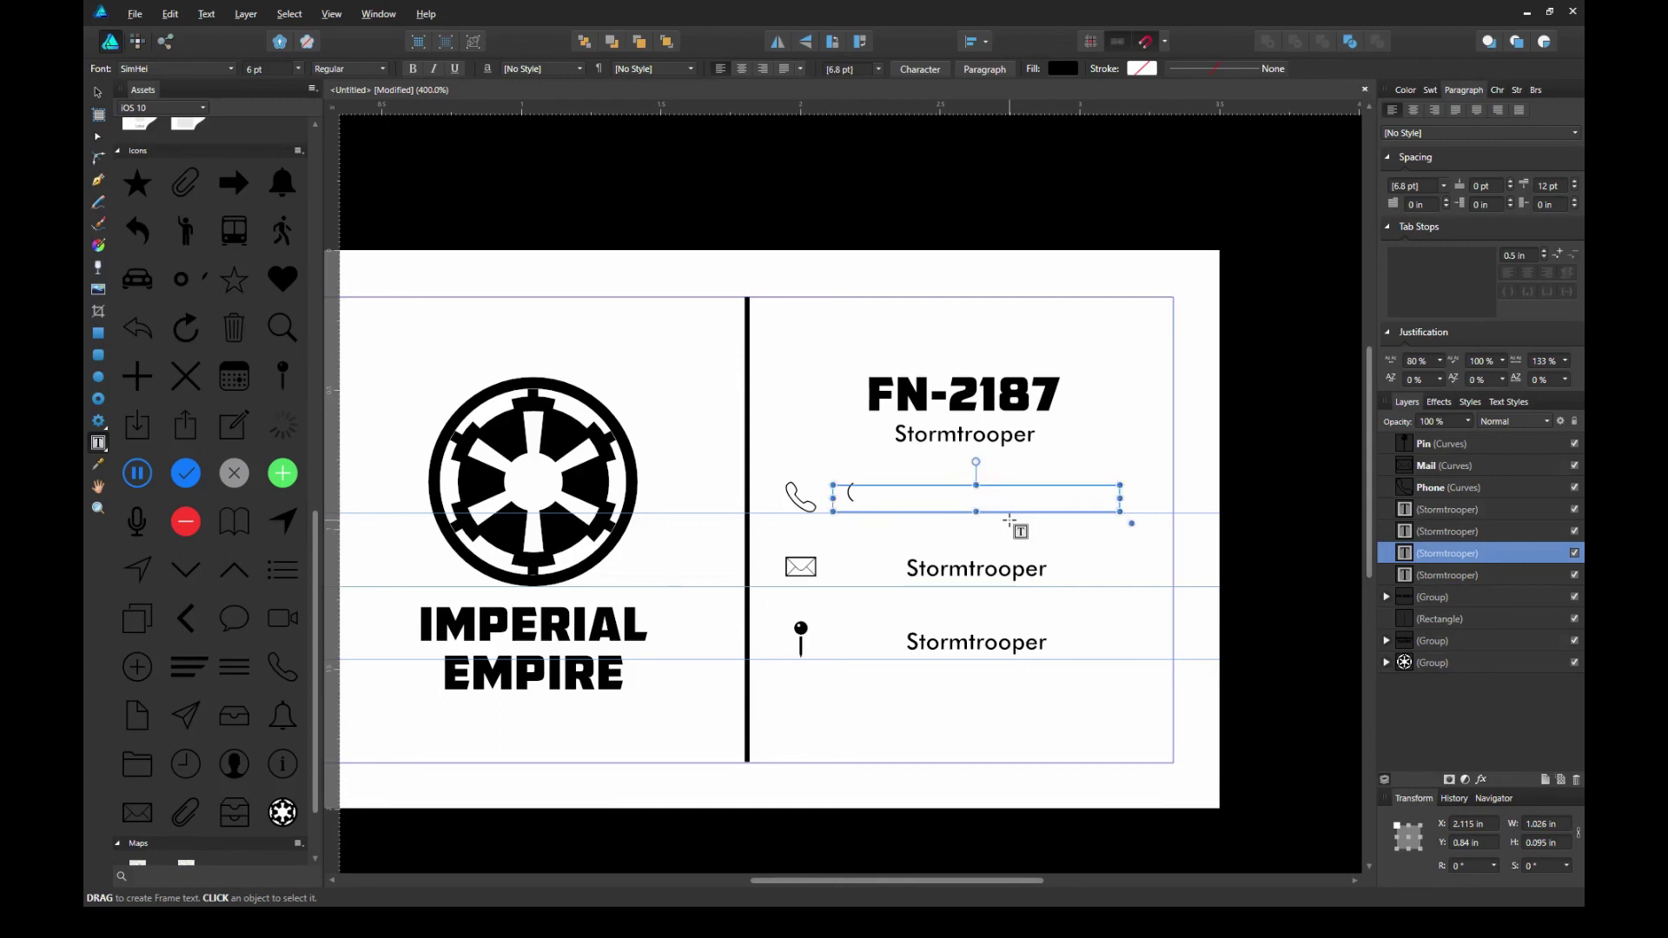
text(987) 555-2187)
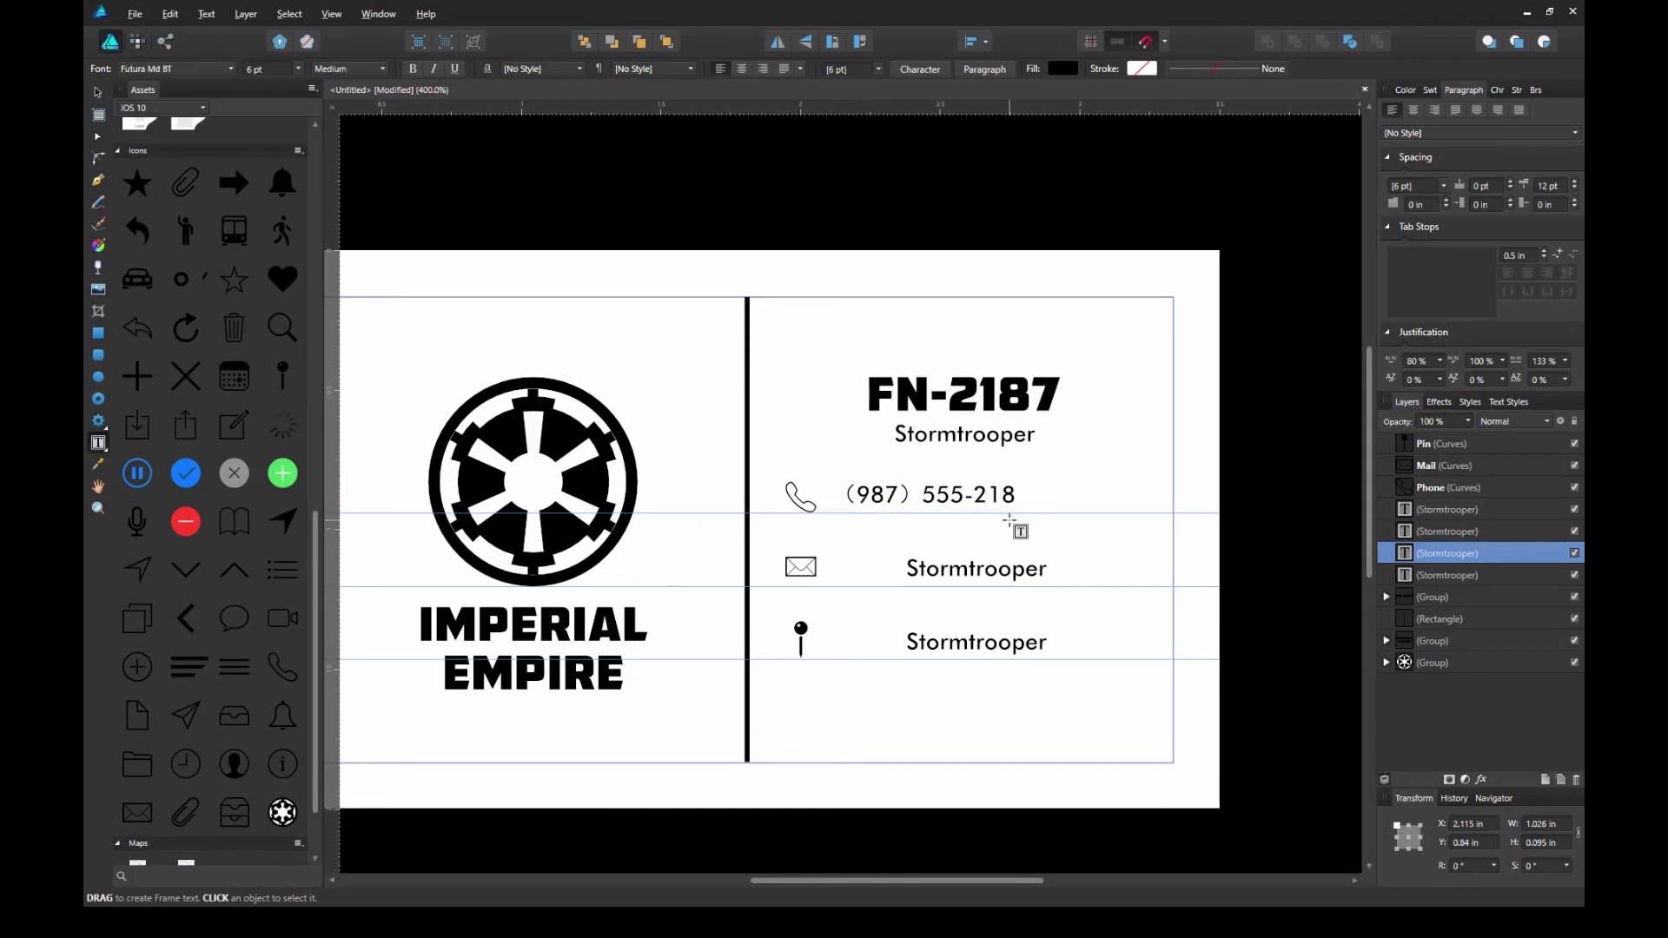
Replace the text beside the mail icon with the contact's e-mail address and left-align it
double_click(979, 569)
text(finn@firstorder.sw)
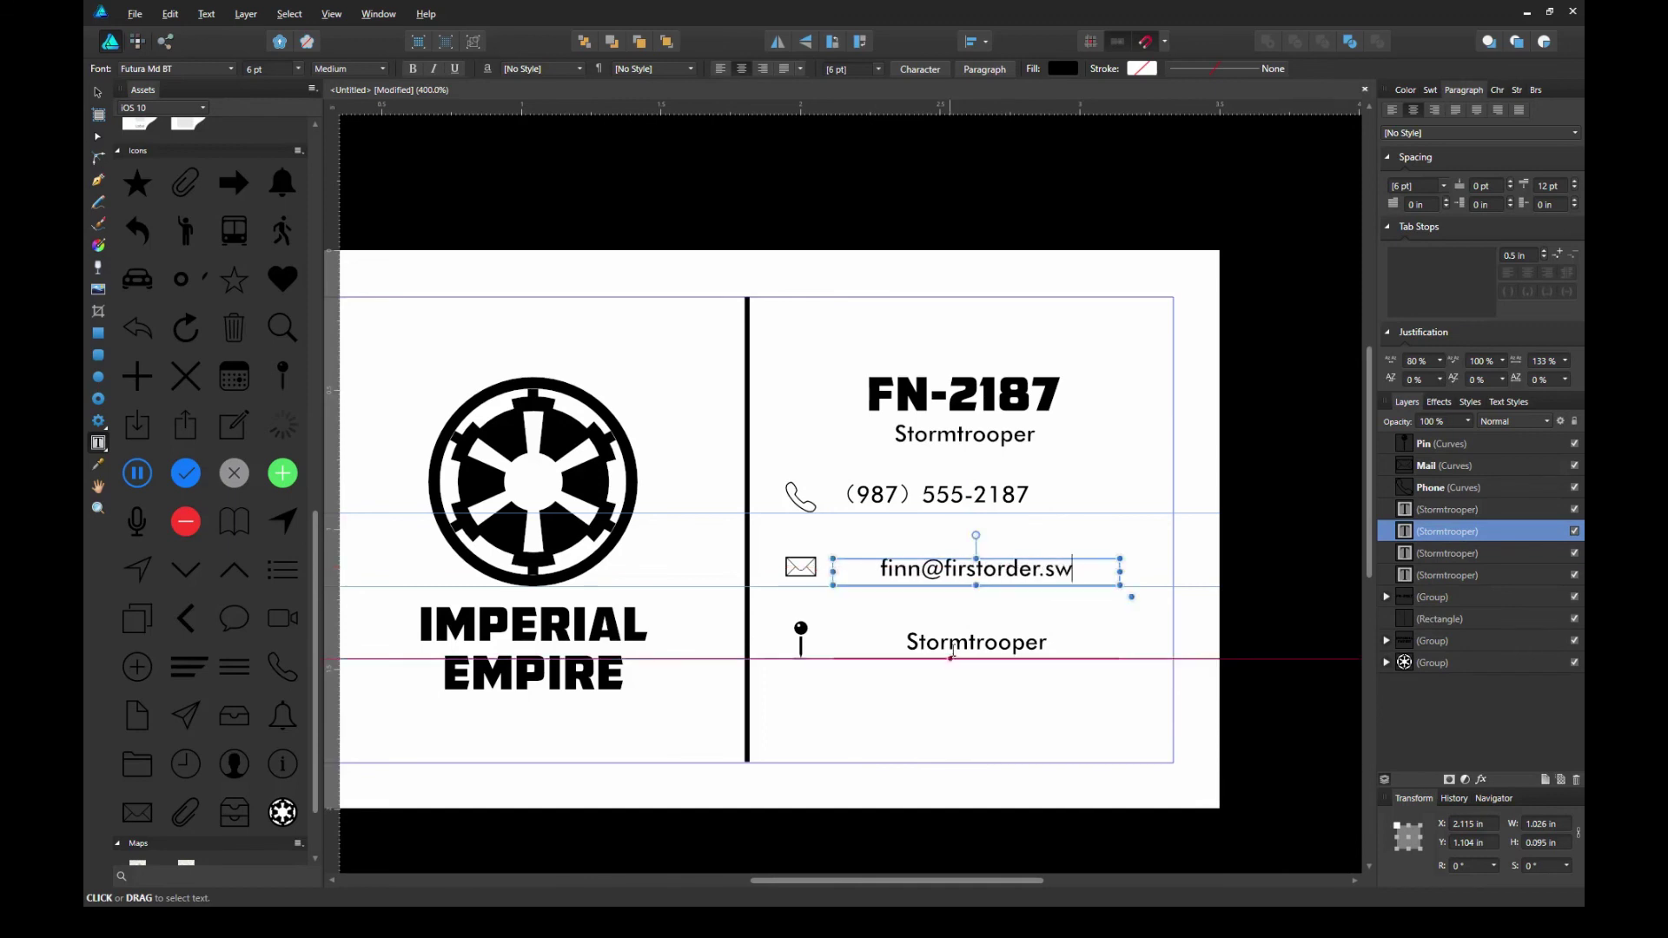
key(ctrl+a)
click(1391, 110)
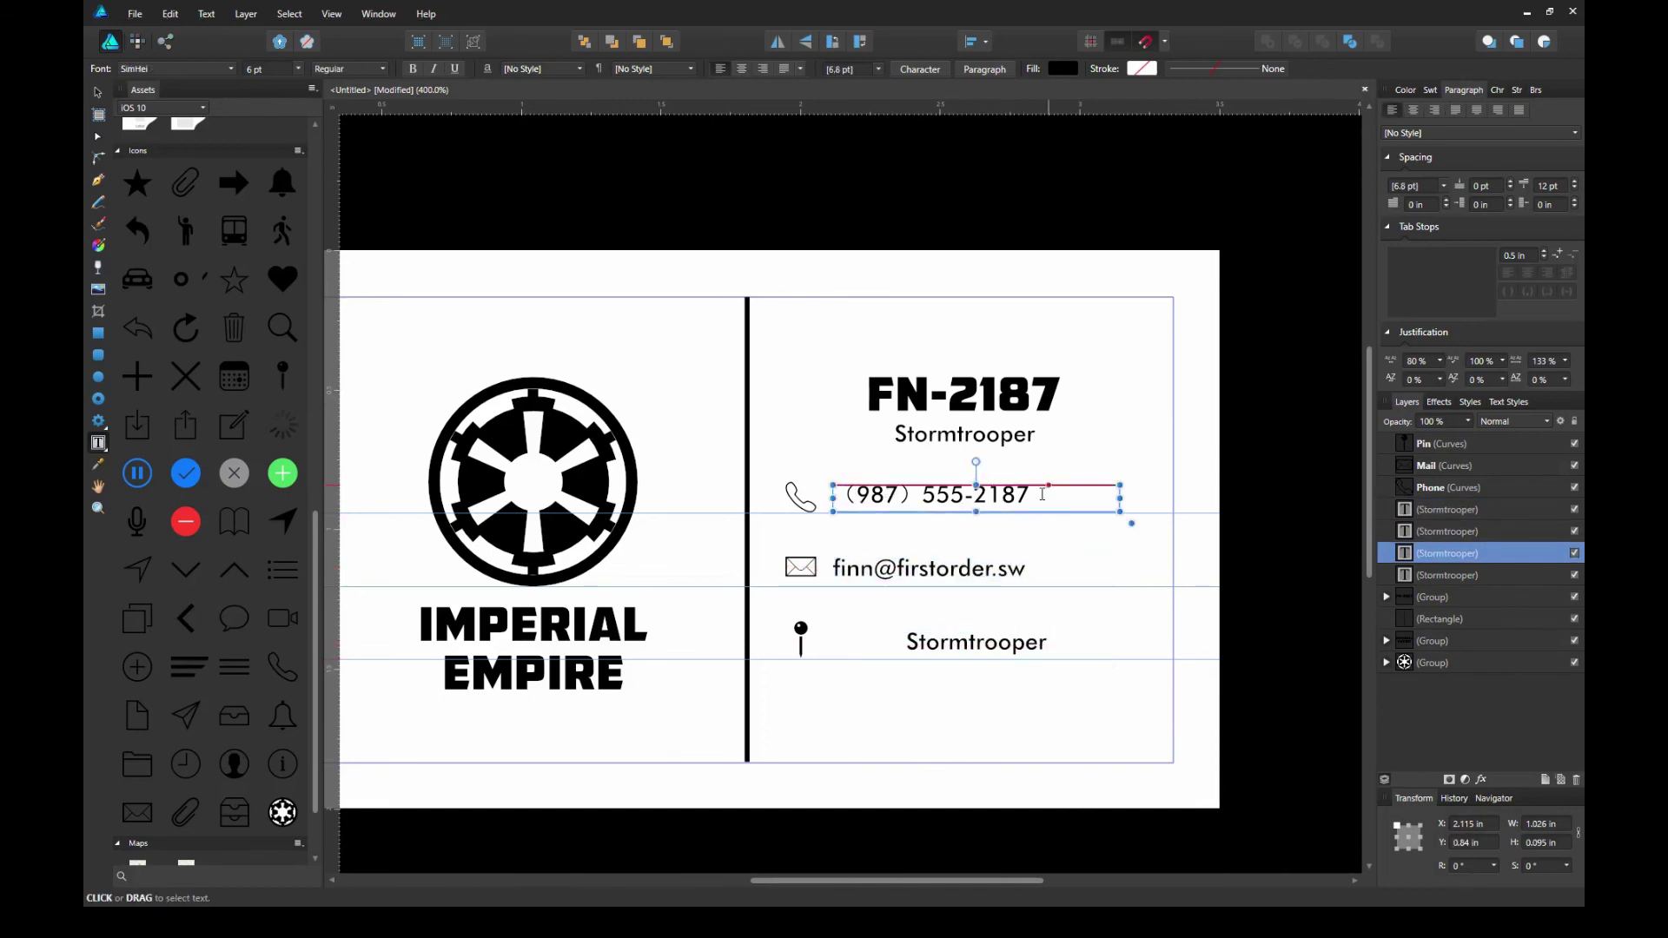
Replace the text beside the pin icon with the contact's street address, left-aligned
click(949, 638)
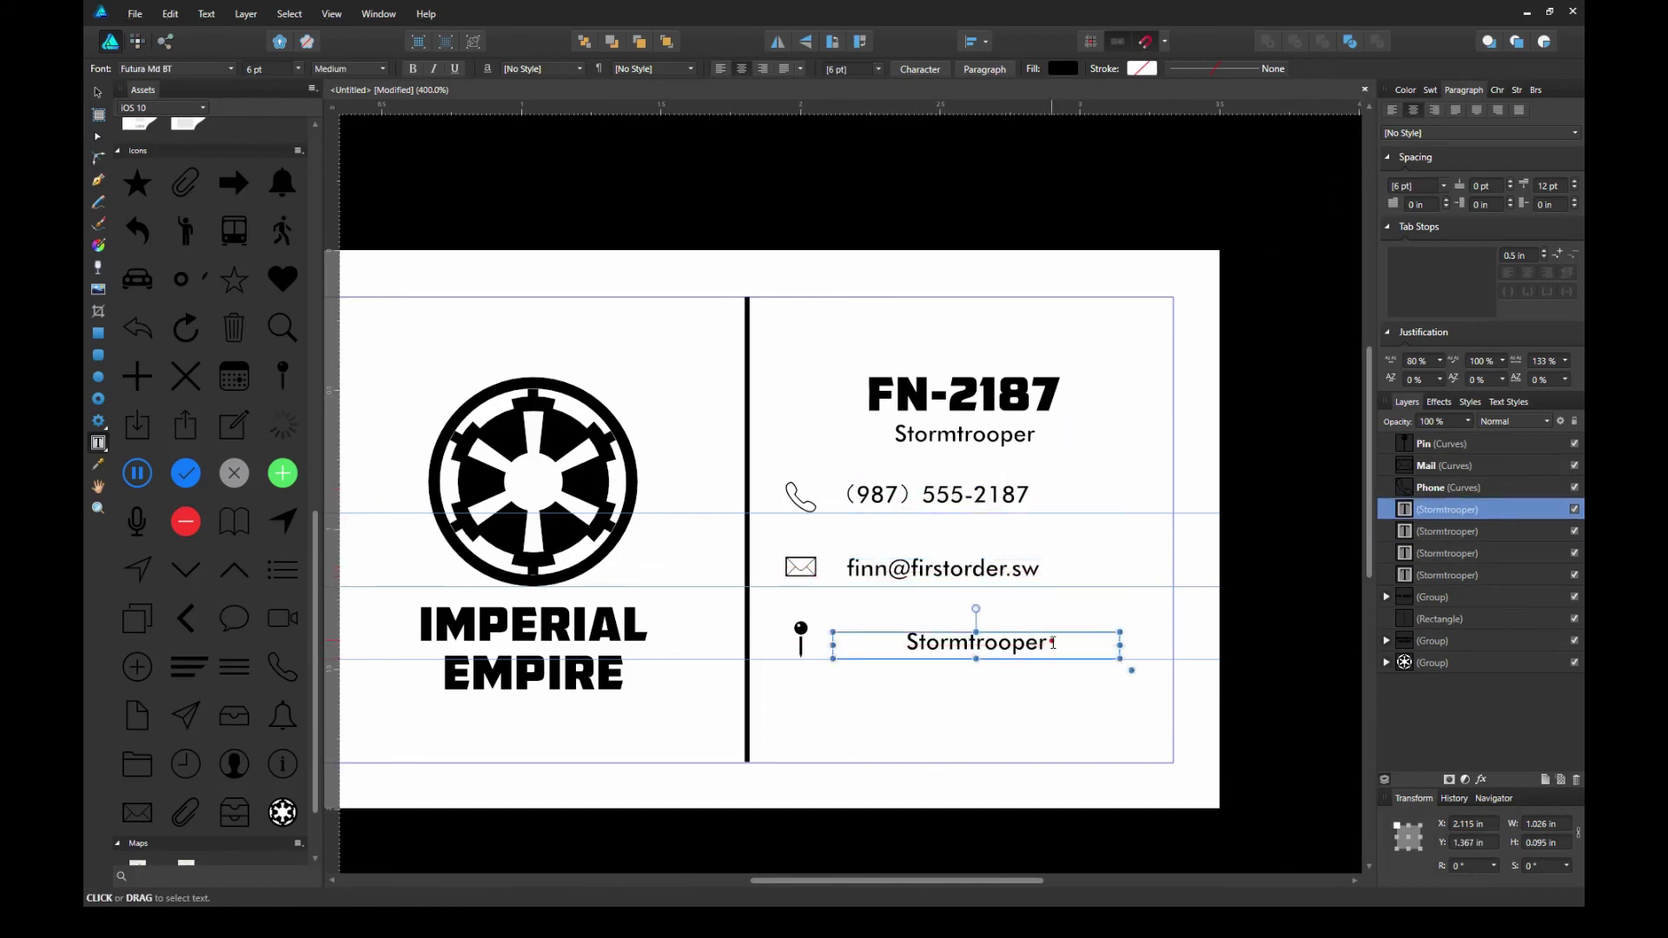
key(ctrl+a)
text(54)
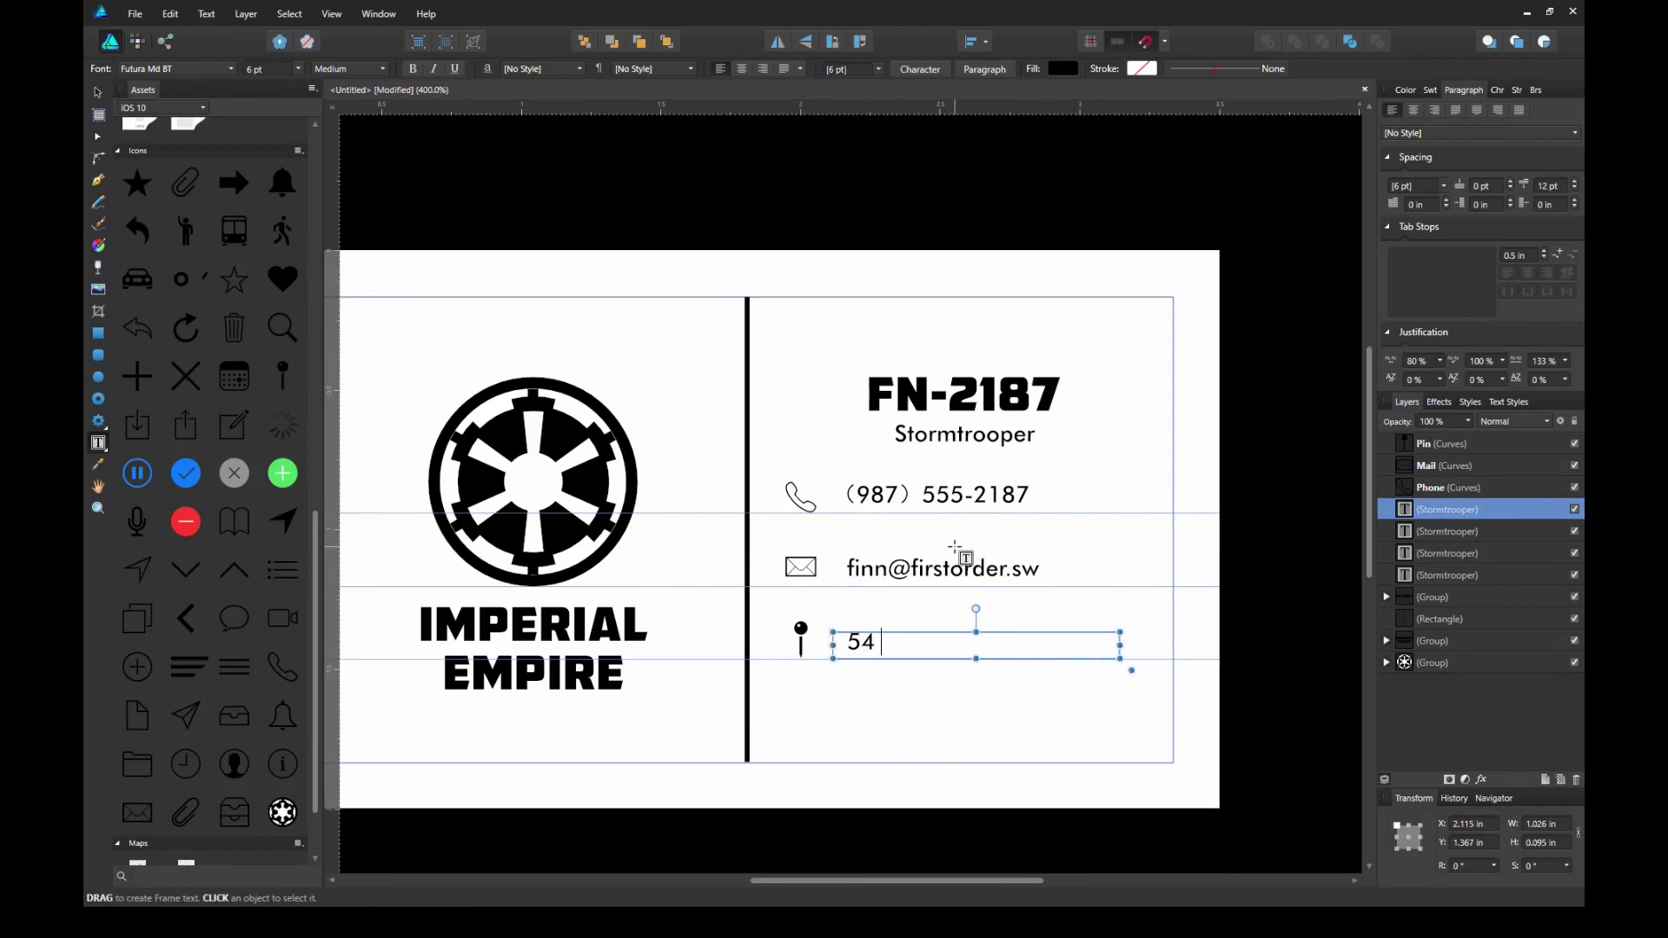
text( Alderaan Drive)
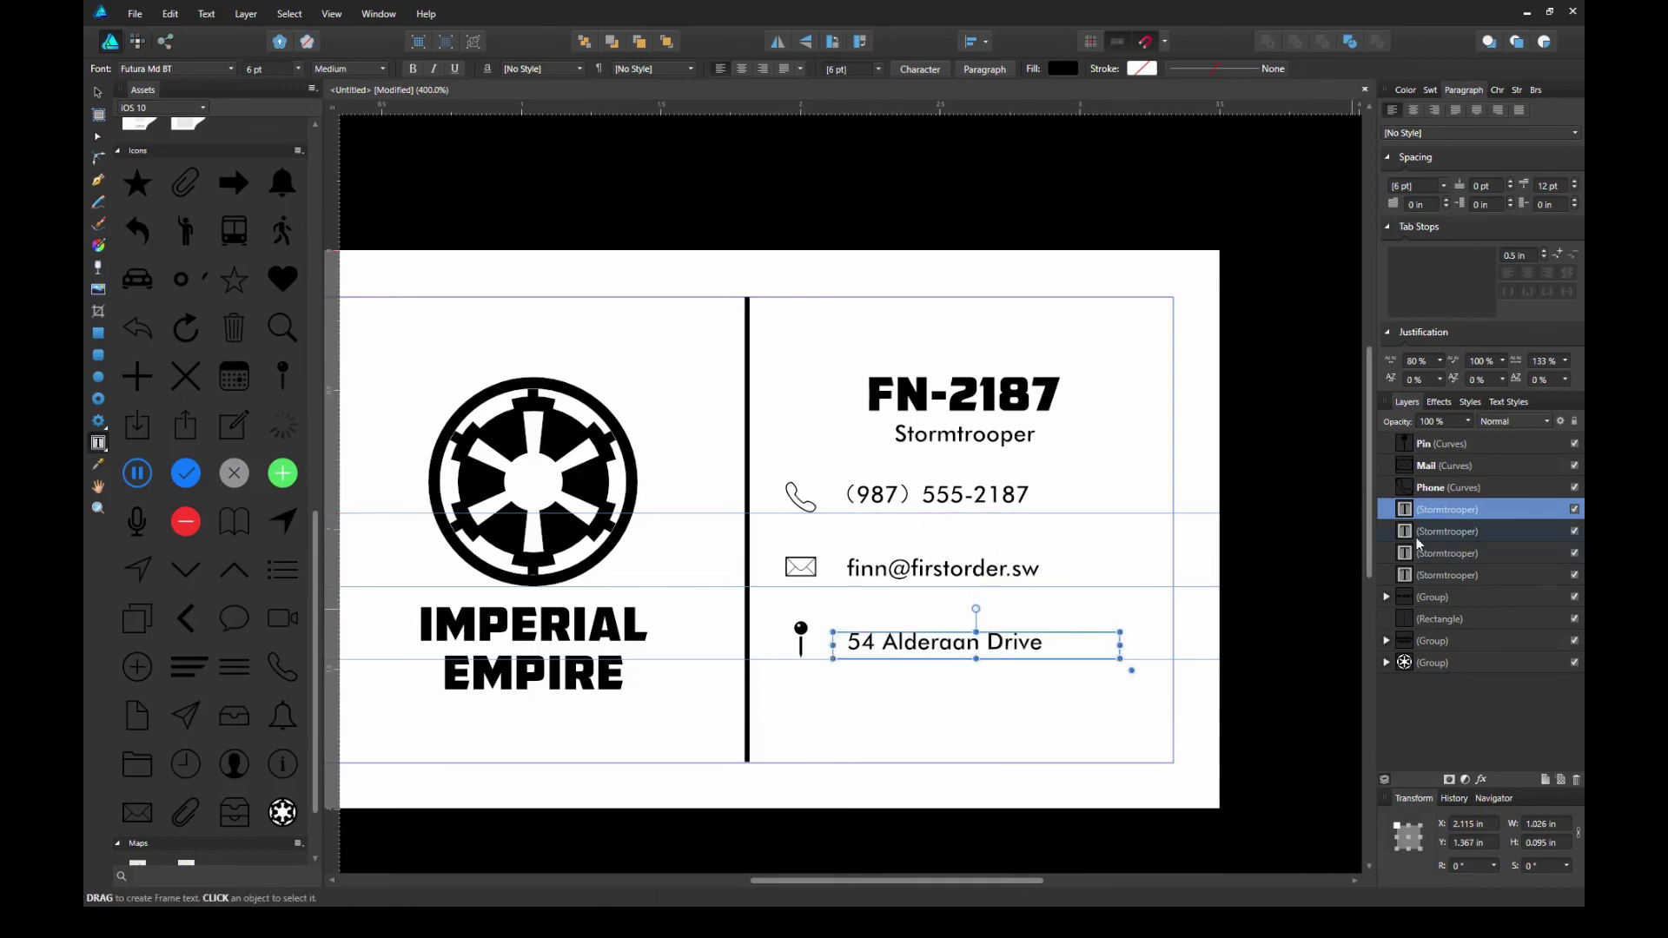
Hide the Assets panel, the page margins and the guides
click(956, 566)
click(329, 14)
click(370, 248)
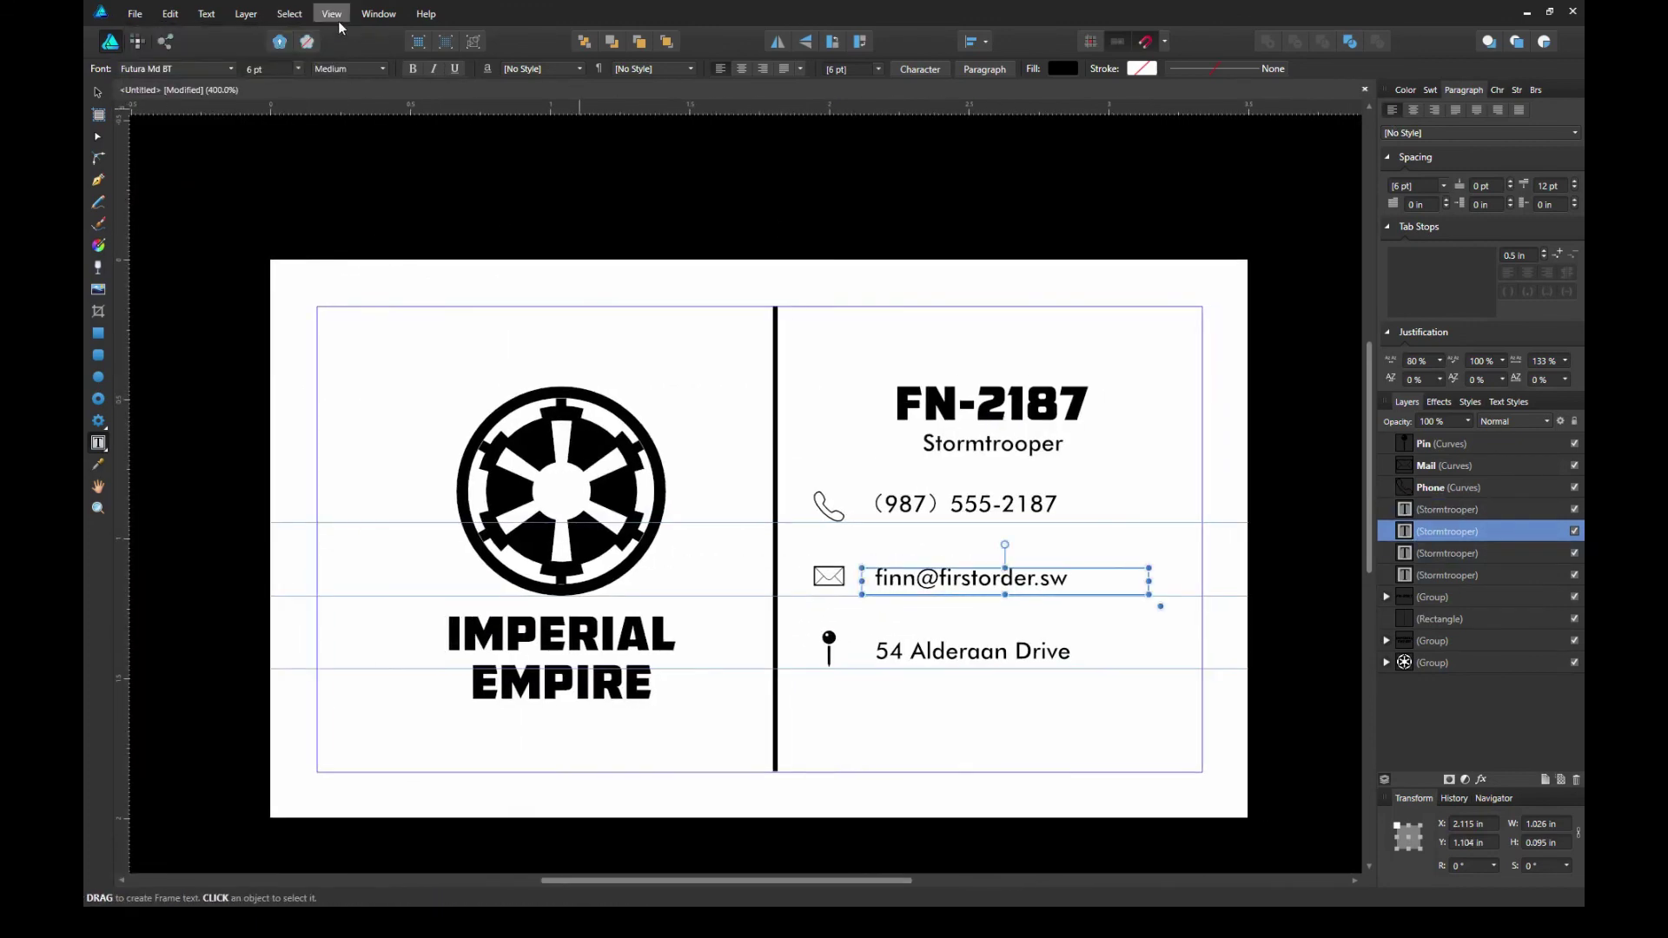
click(331, 14)
click(272, 205)
click(331, 14)
click(273, 202)
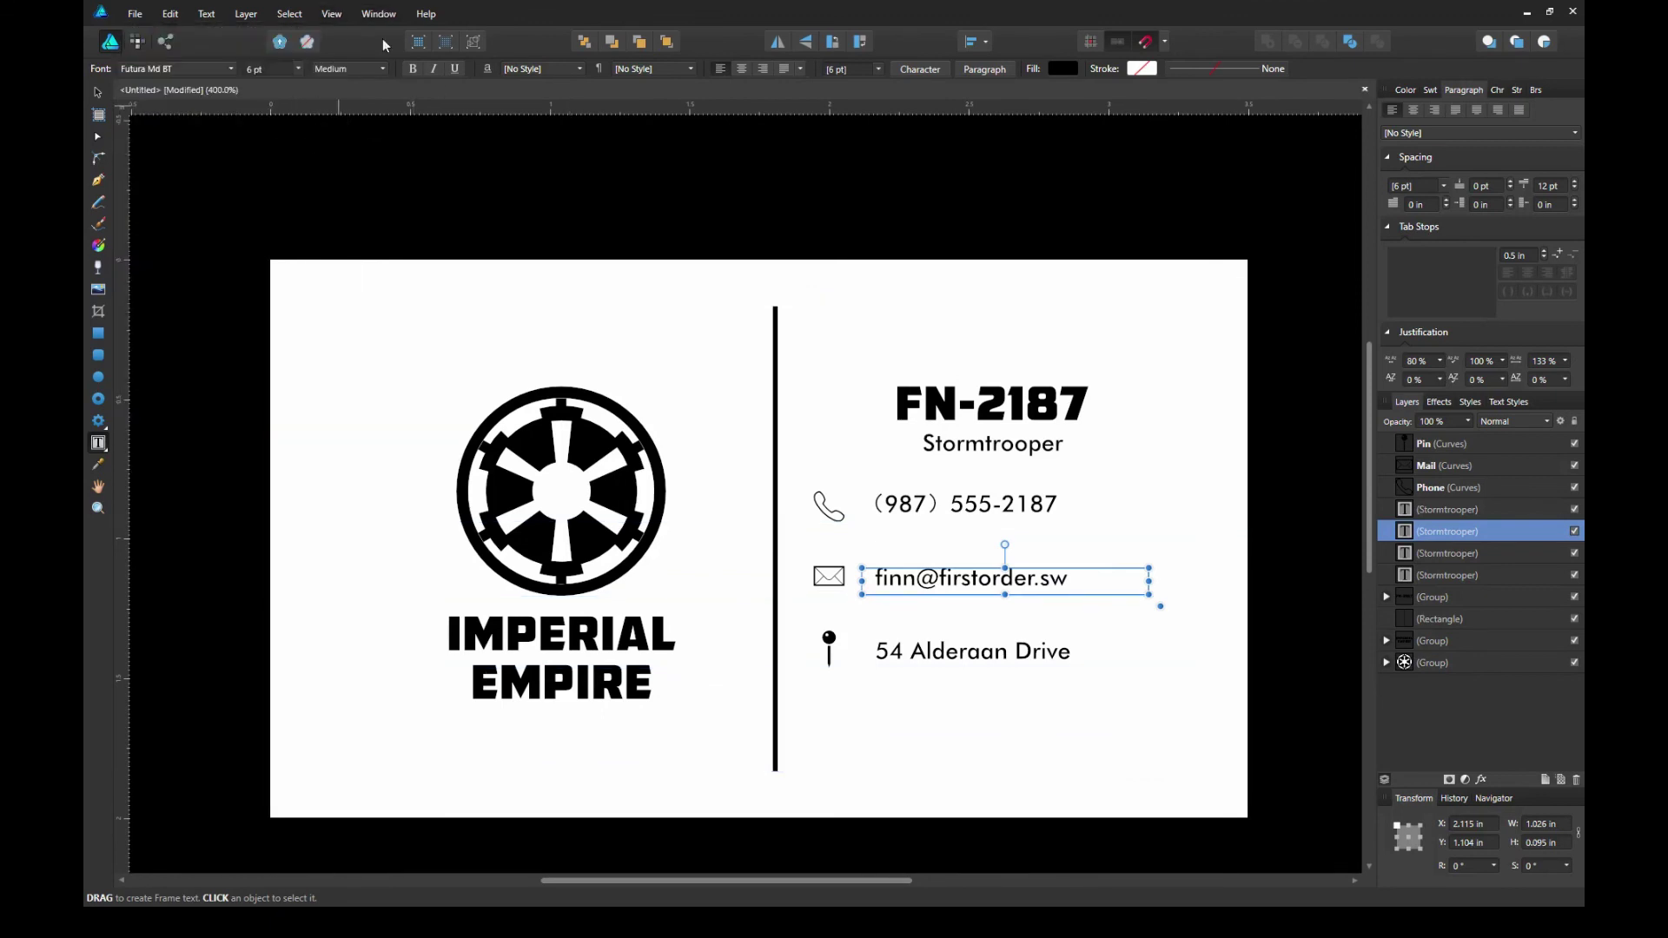
Move the emblem and IMPERIAL EMPIRE lettering left so they sit roughly midway between the card's left edge and the divider
key(Escape)
drag(364, 360, 682, 706)
drag(568, 494, 525, 494)
key(Escape)
scroll(929, 326, down, 2)
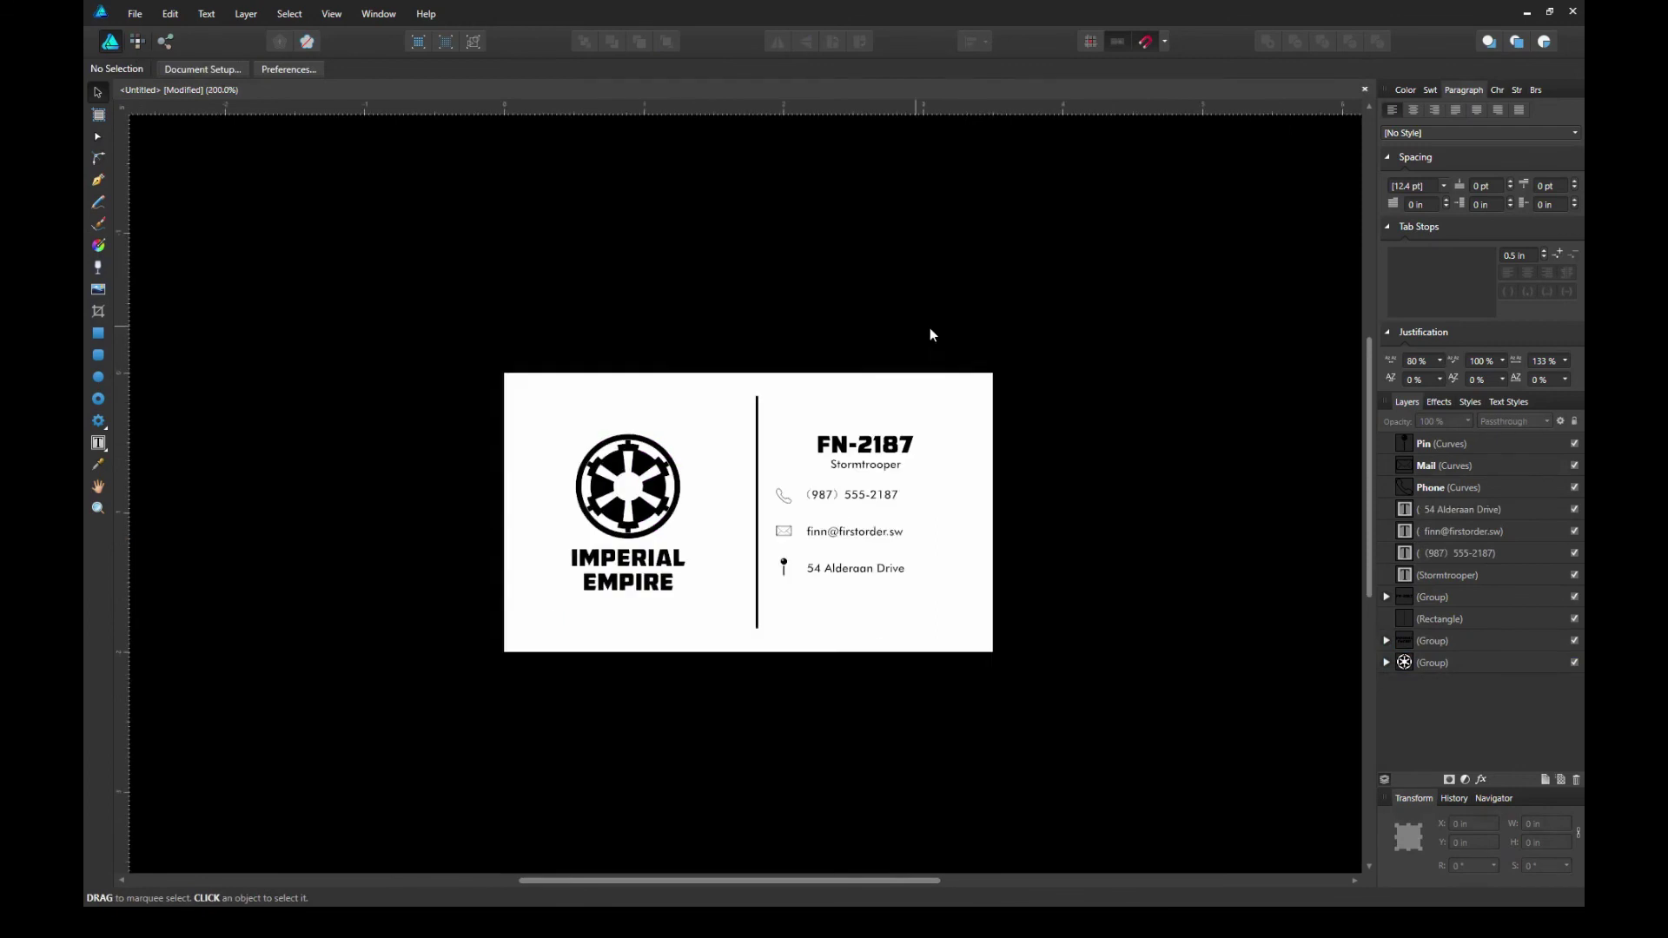
Move the three contact text lines to the right, farther from their icons
scroll(929, 327, up, 1)
drag(1059, 483, 899, 653)
drag(1053, 634, 1083, 633)
Shift the three contact lines and their icons down, farther from the Stormtrooper line
click(910, 432)
click(1216, 439)
drag(1081, 481, 826, 634)
shift+click(816, 613)
Deselect everything and hide the interface panels to preview the card
click(1218, 436)
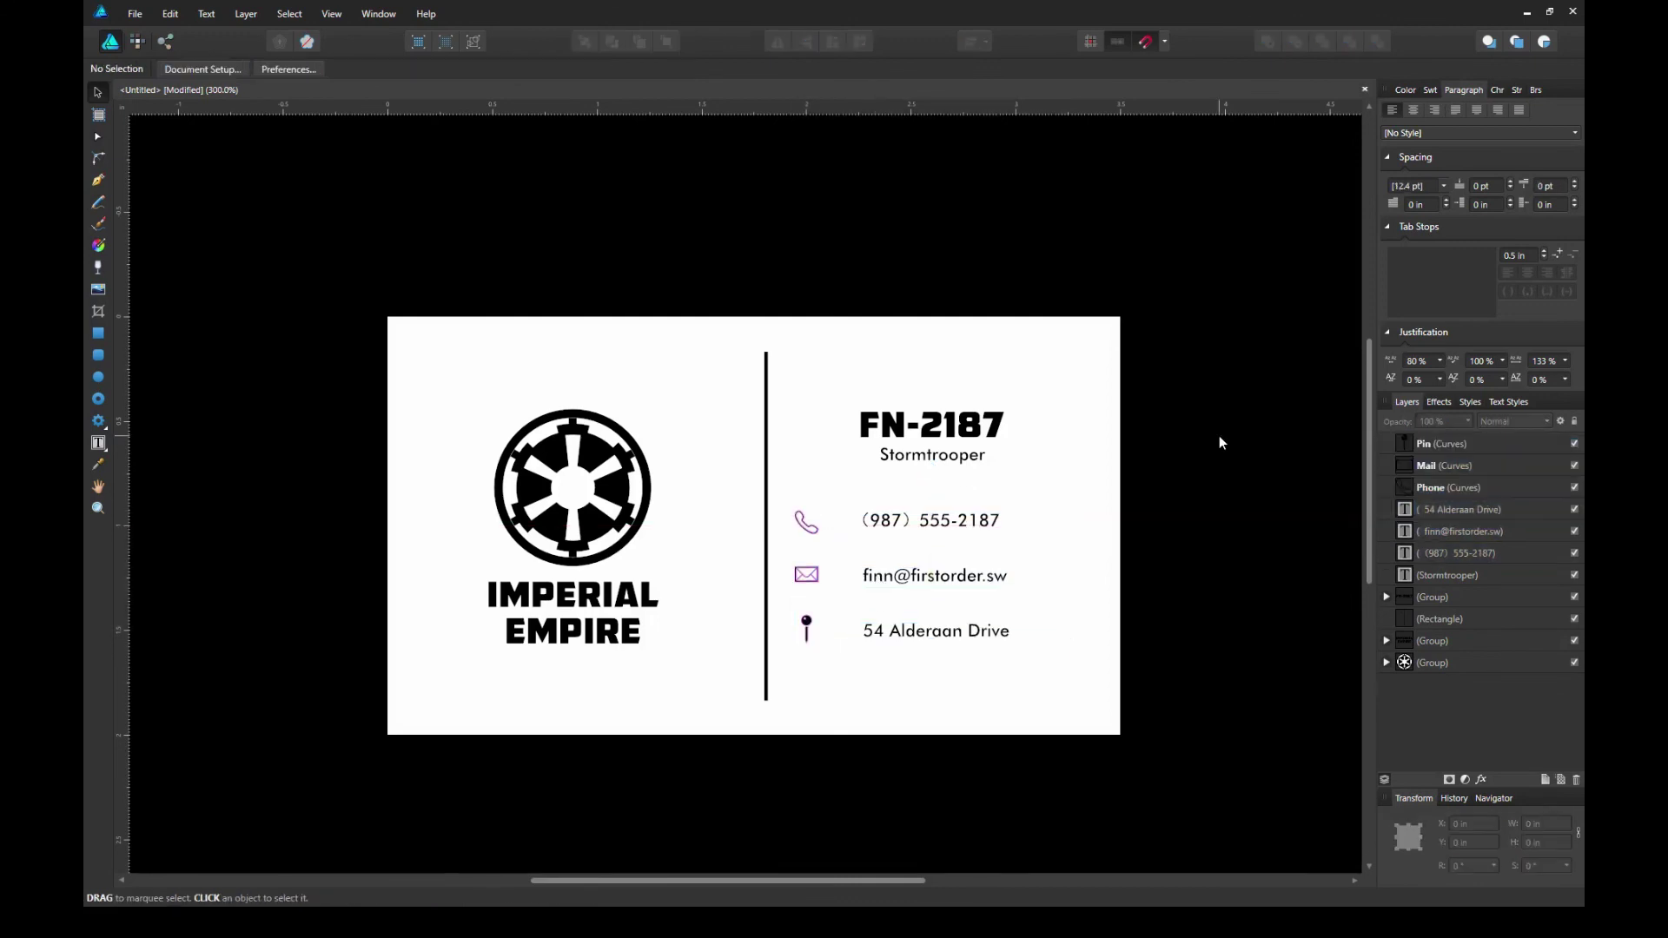
key(Tab)
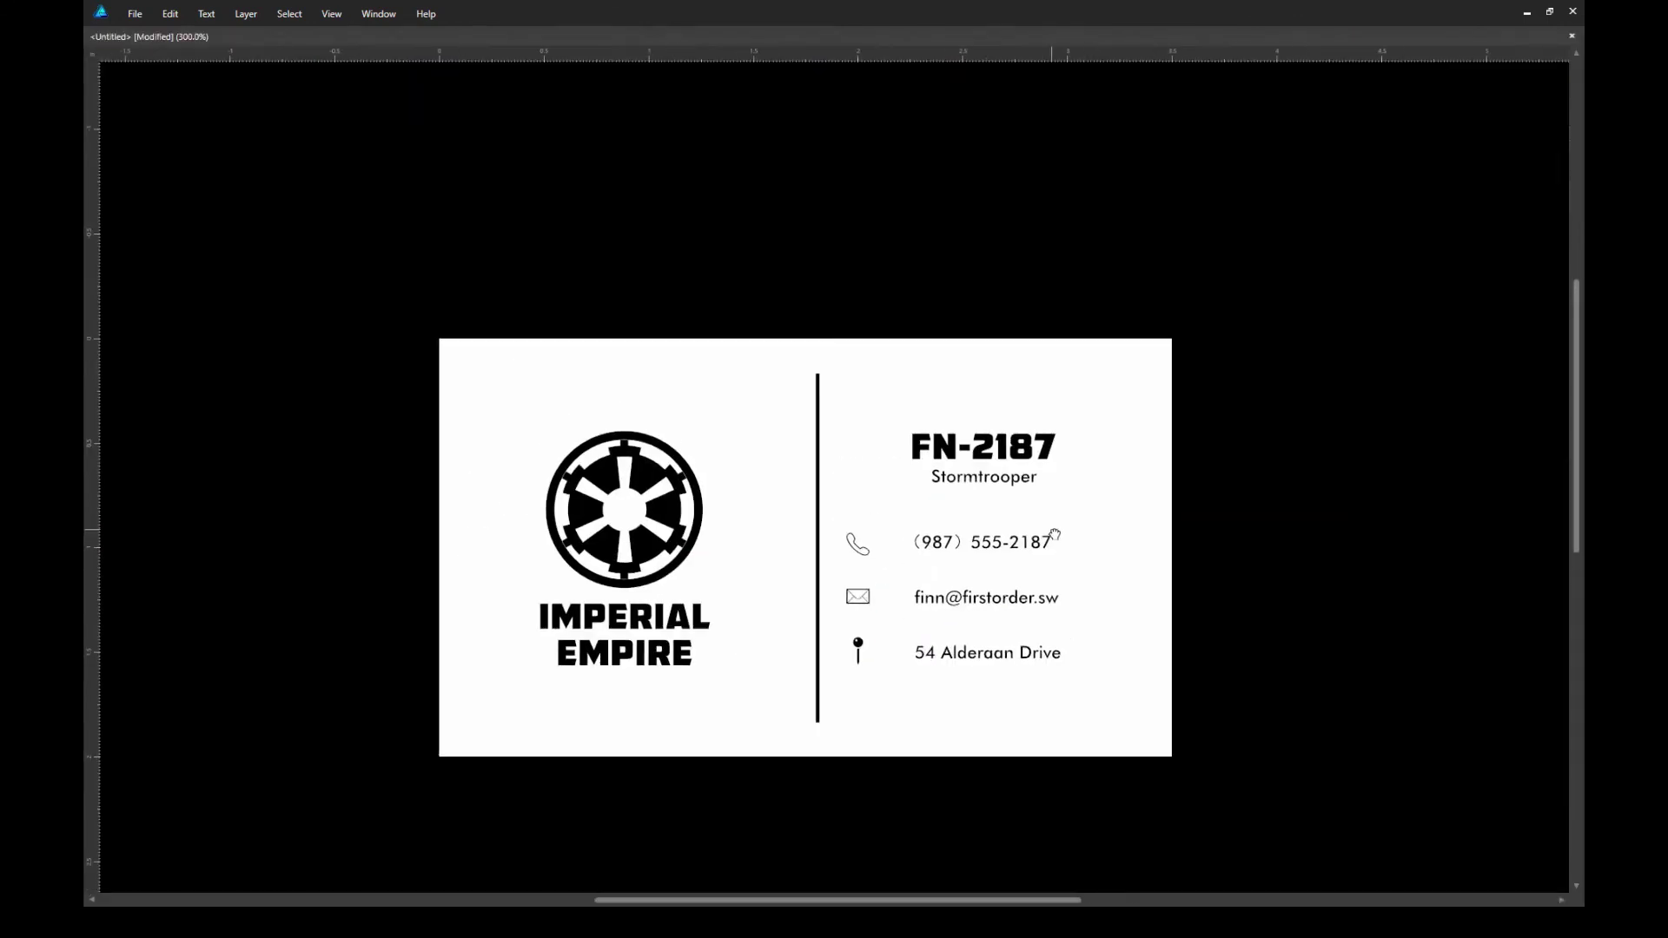